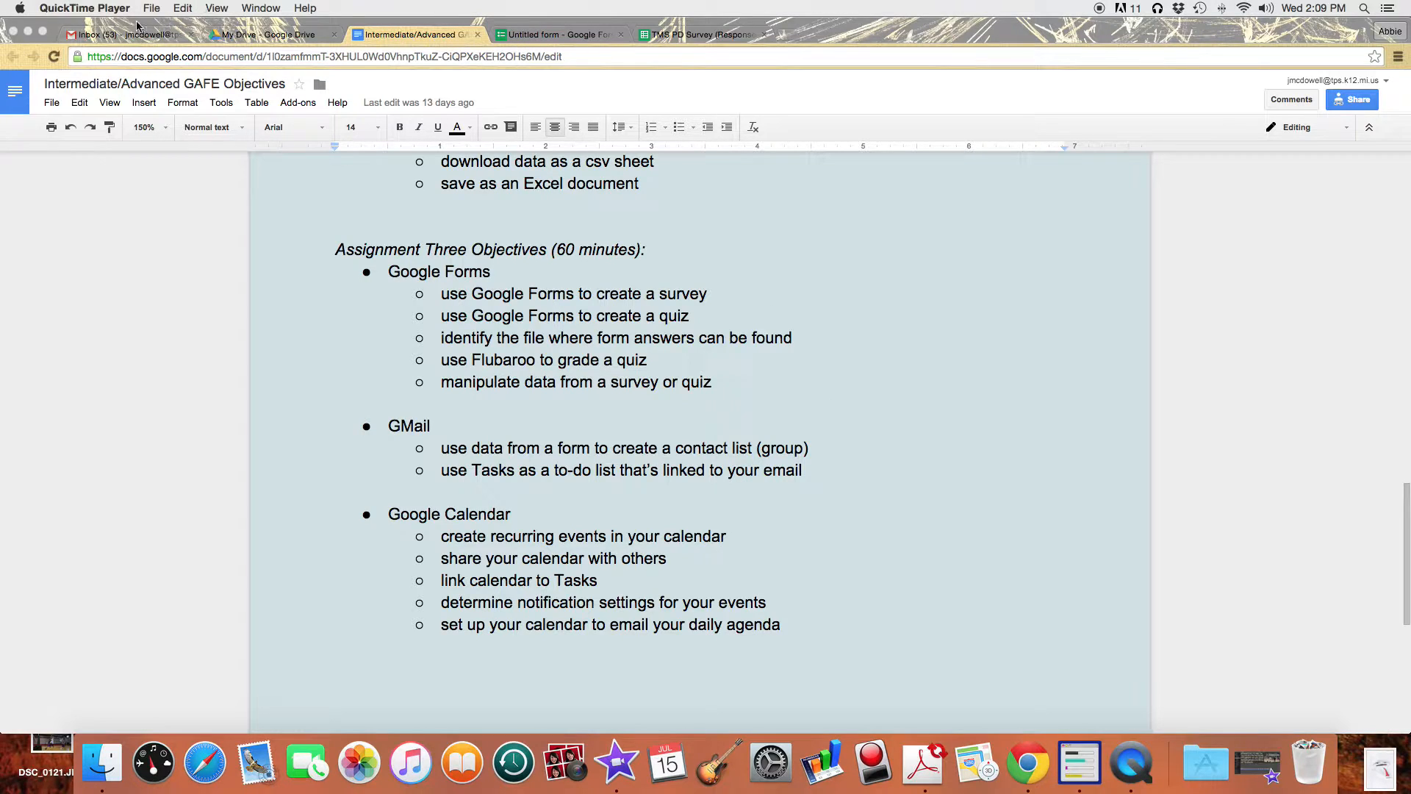
Switch from the objectives document to the My Drive file list.
click(254, 37)
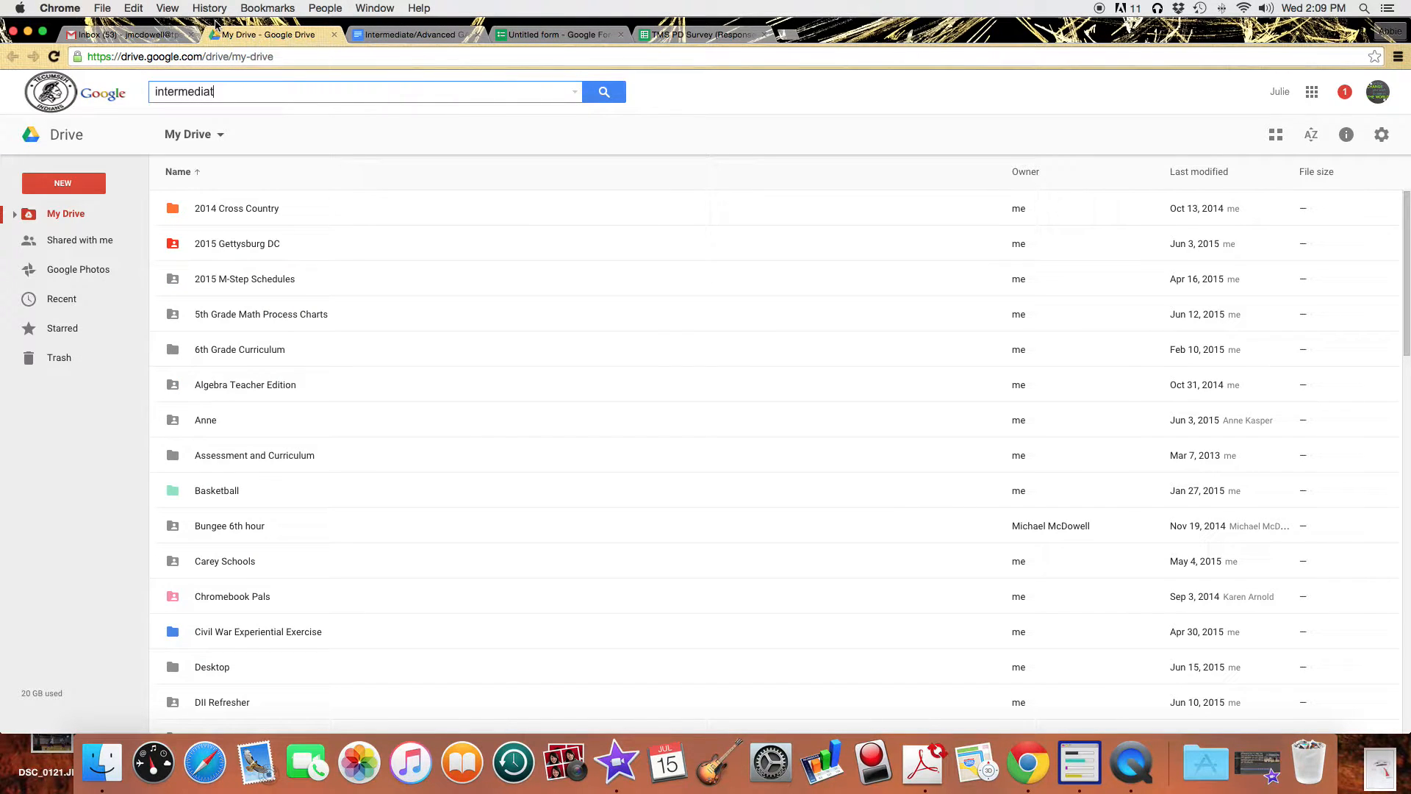
Create a blank Google Form from Drive's New > More menu.
click(75, 190)
mouse_move(176, 388)
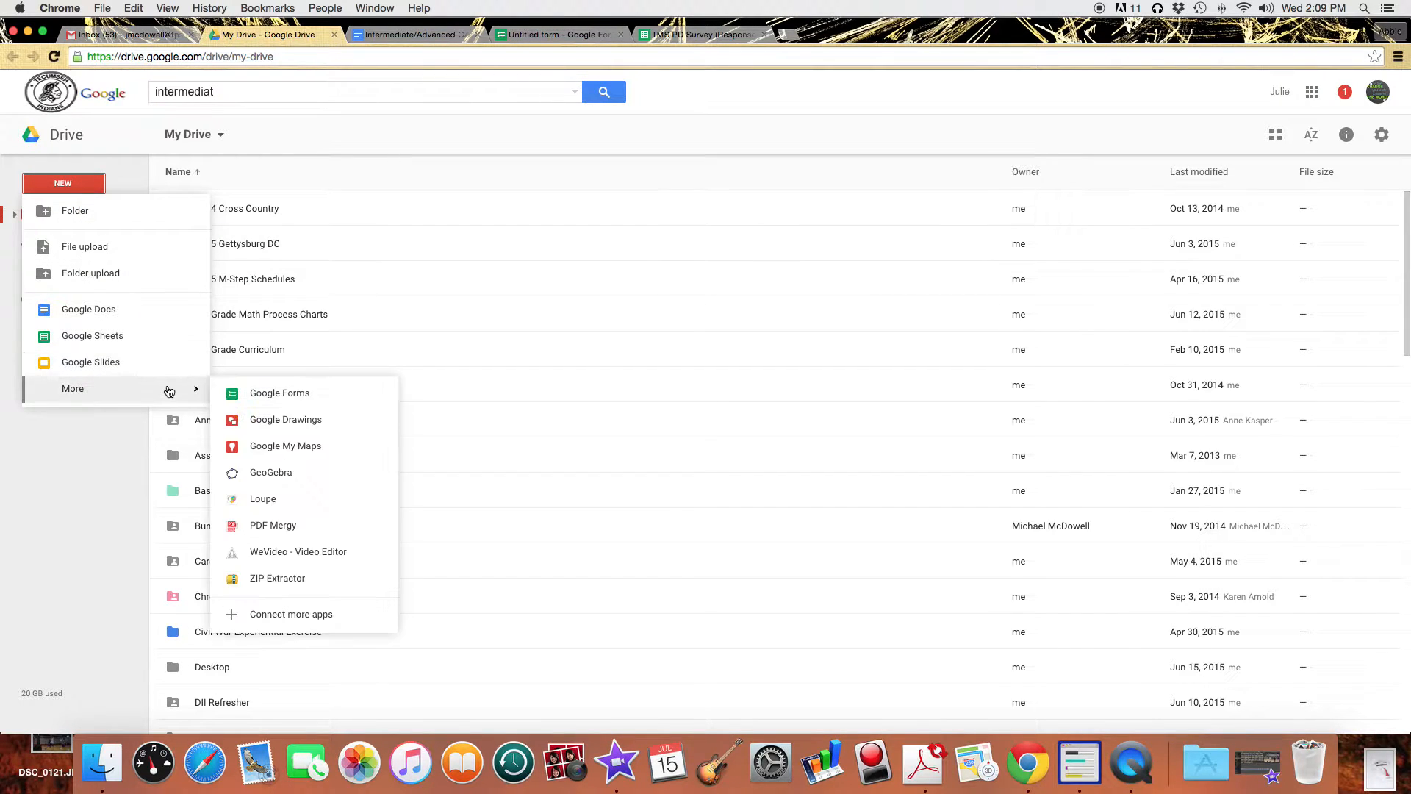
click(276, 397)
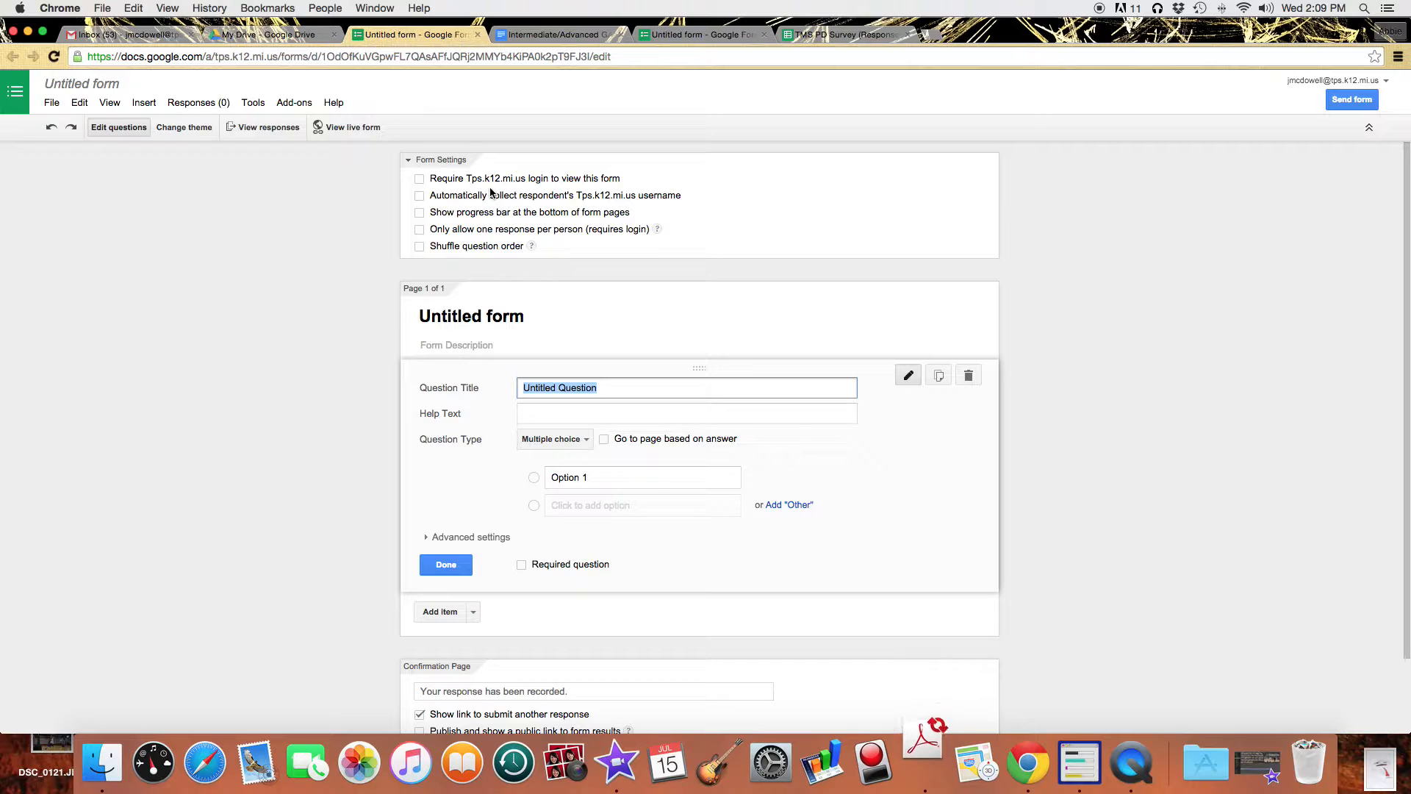
click(420, 180)
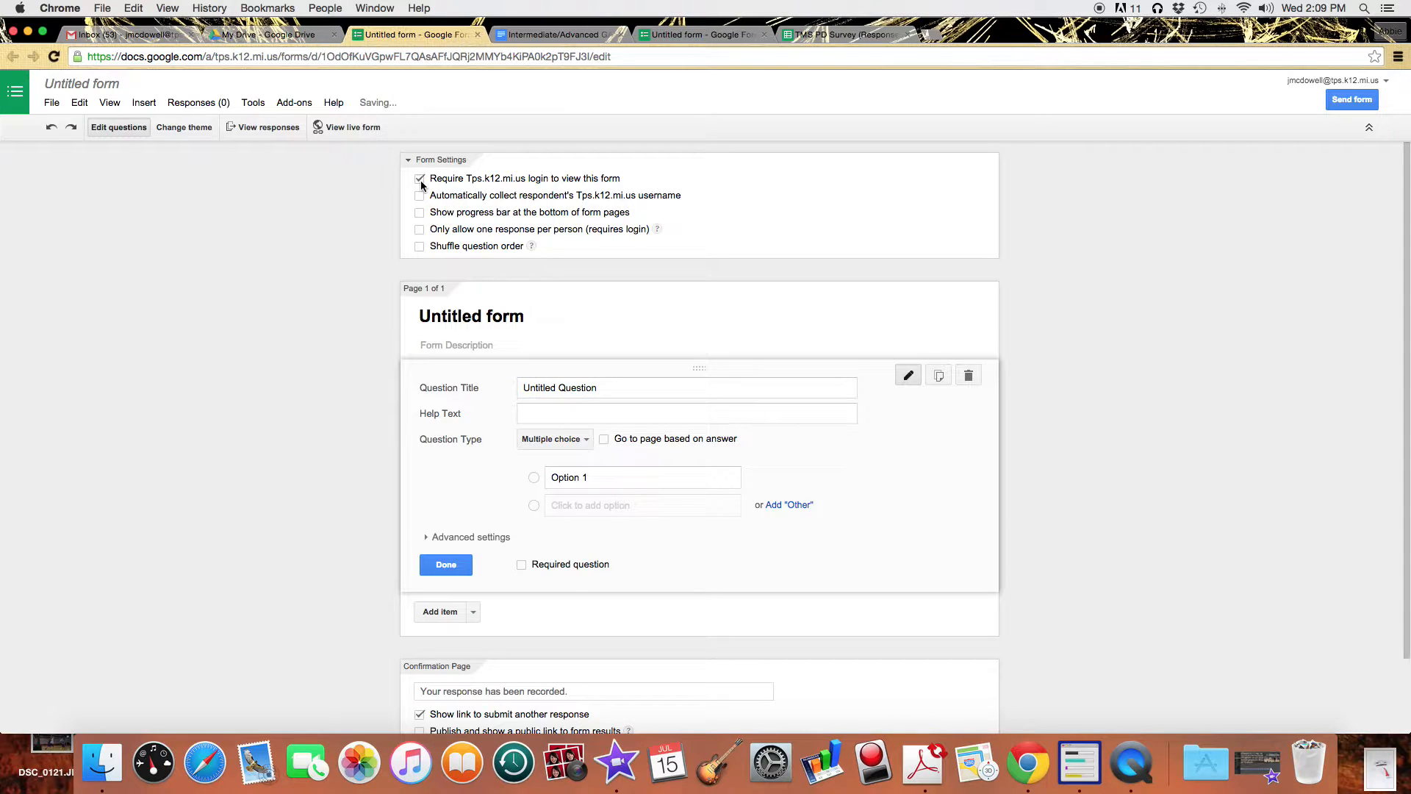
click(420, 197)
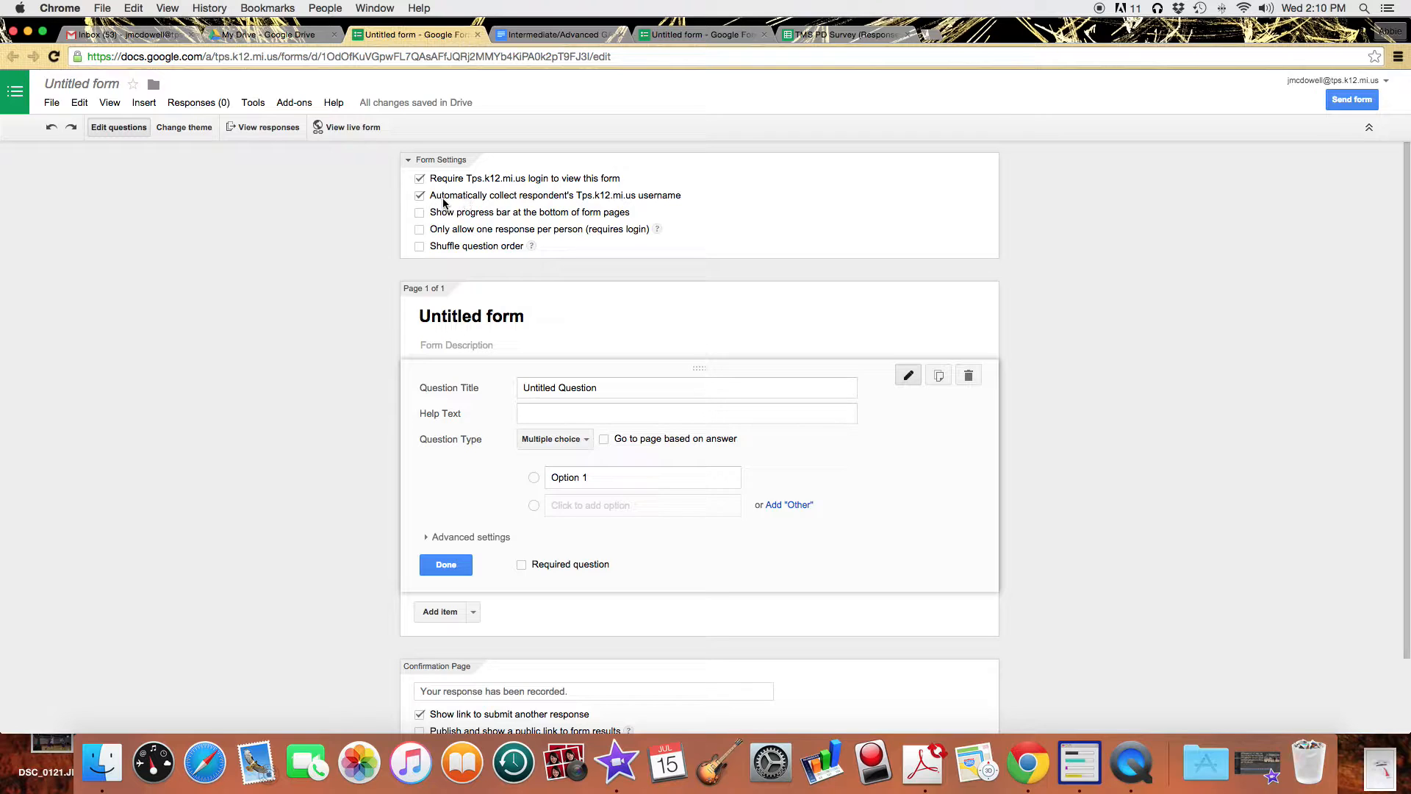
click(420, 196)
click(420, 179)
click(545, 436)
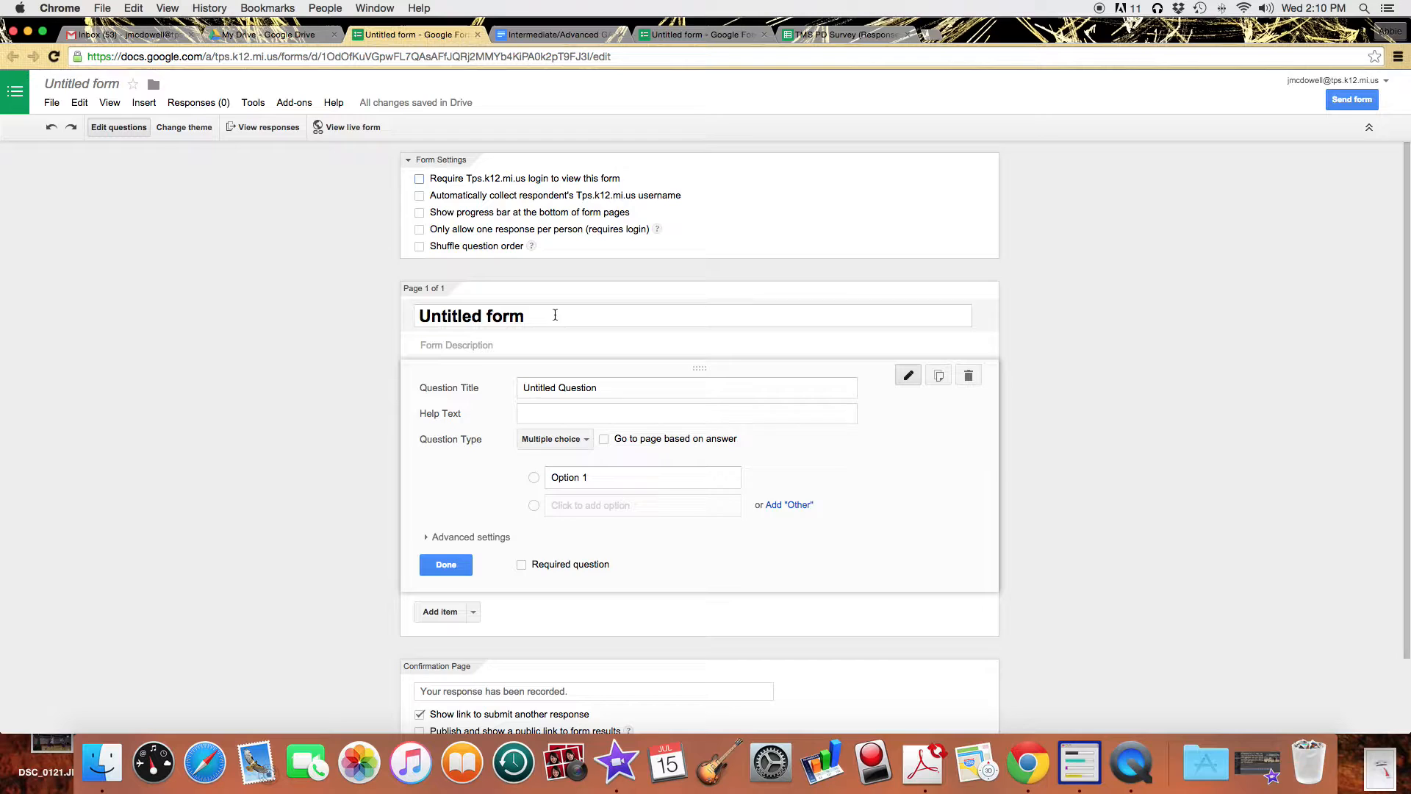
Rename the untitled form to 'Favorite pet survey'.
click(621, 315)
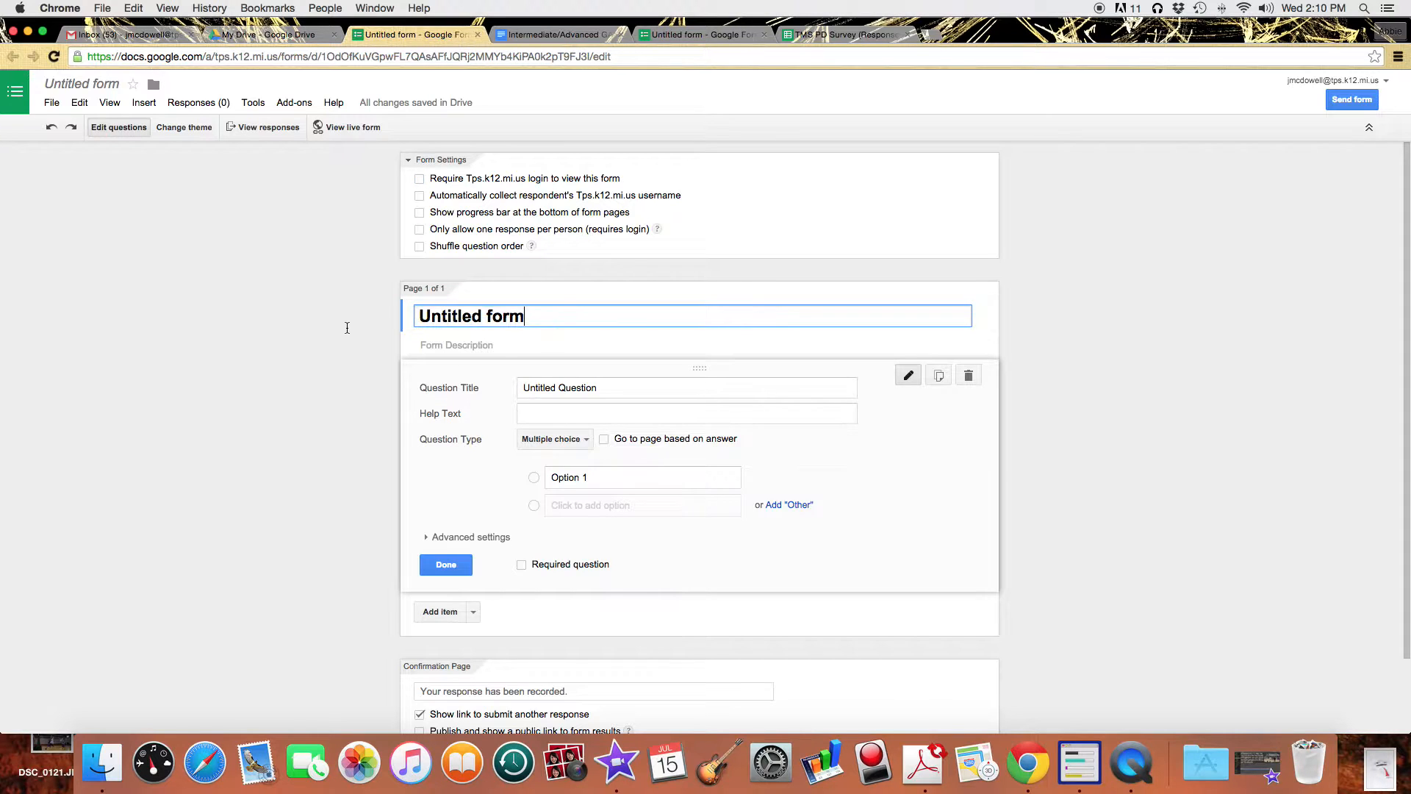
drag(567, 316, 418, 322)
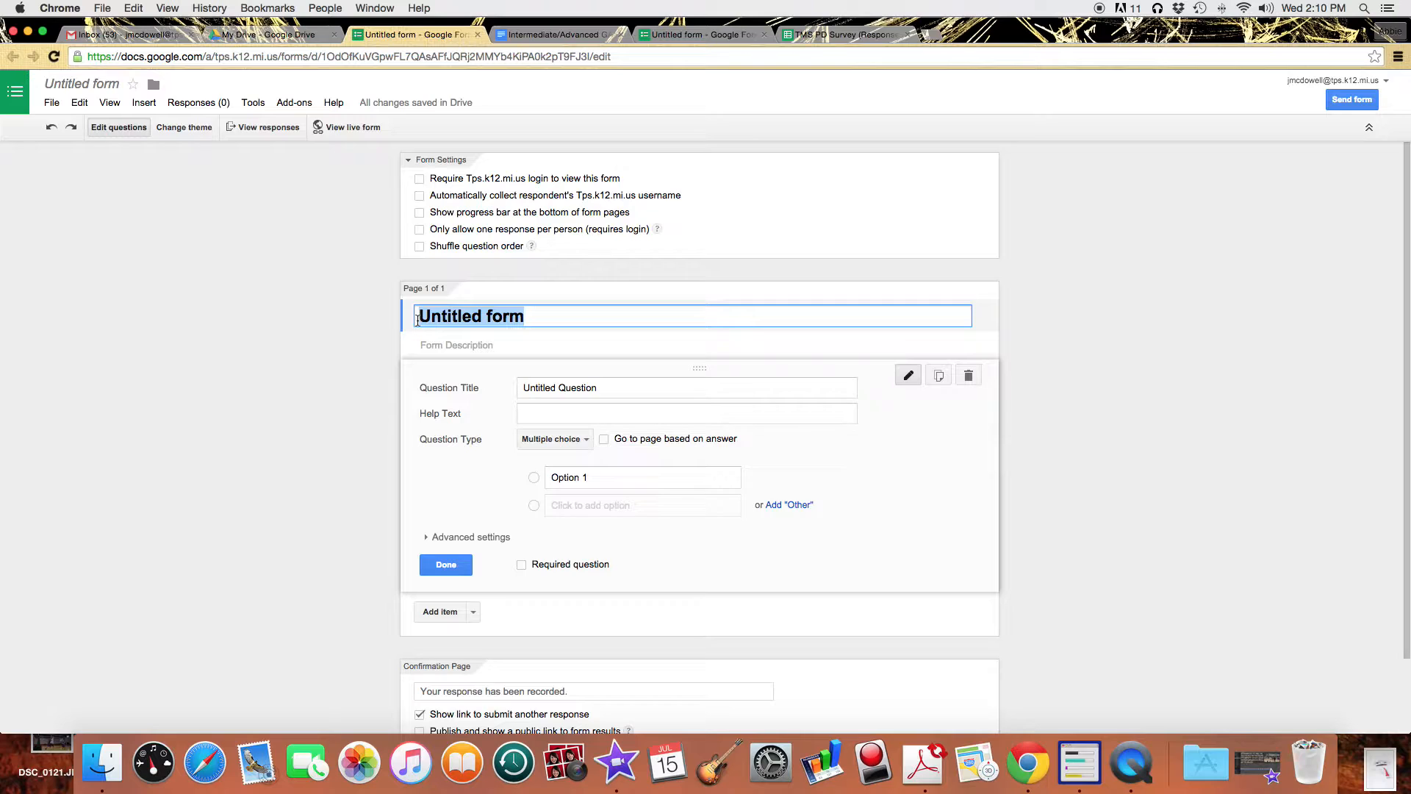
text(Favorite pet survey)
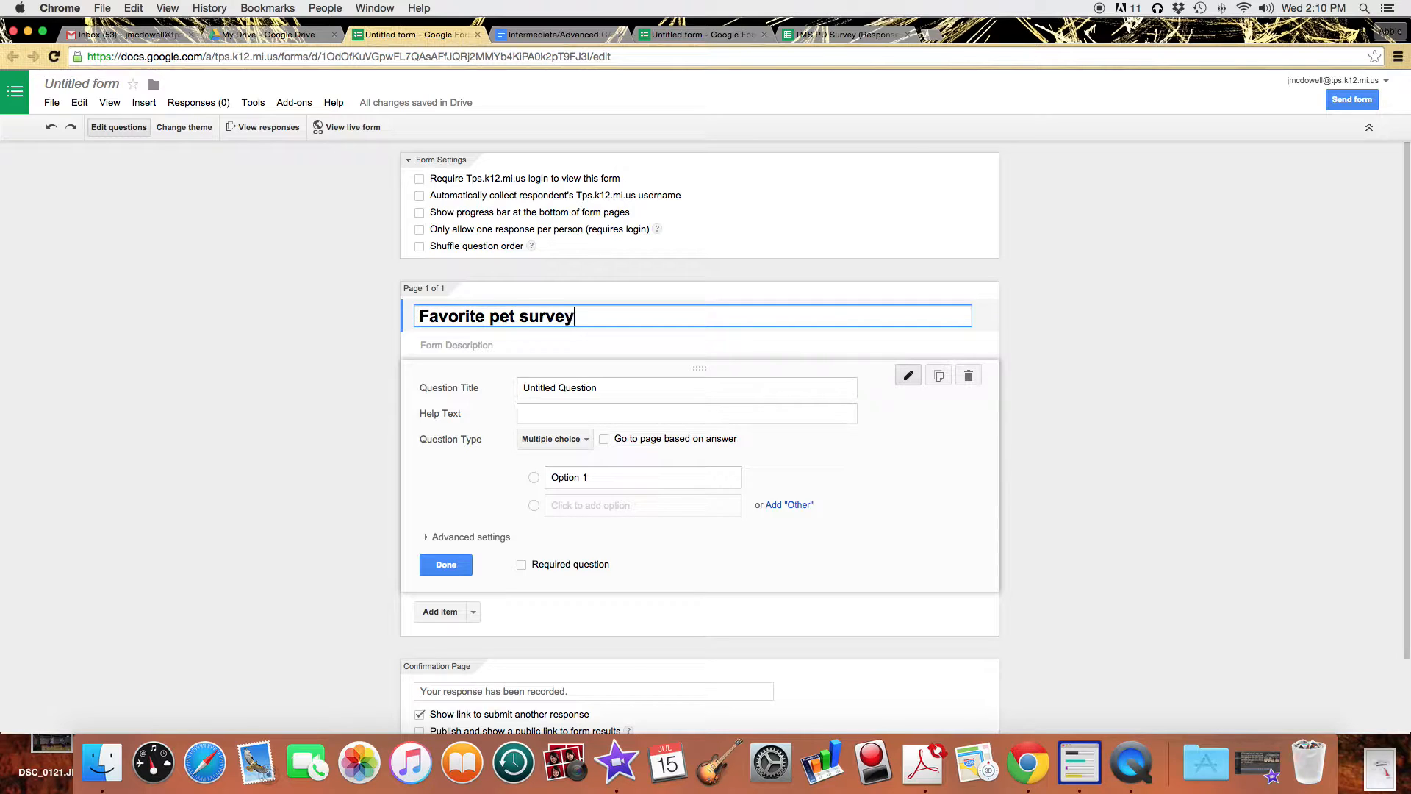
Make the first question a required short-text 'First Name' question.
click(606, 391)
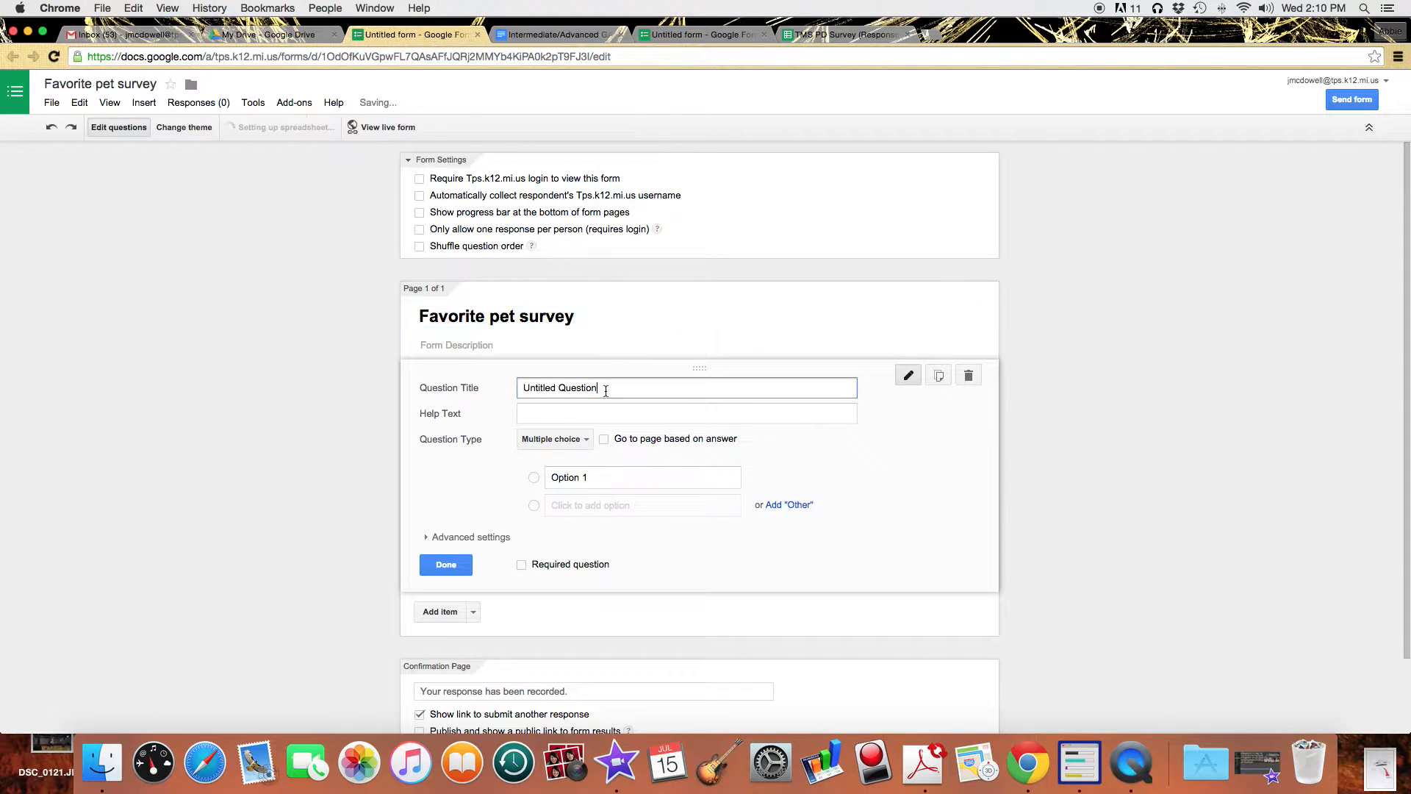
drag(606, 390, 504, 389)
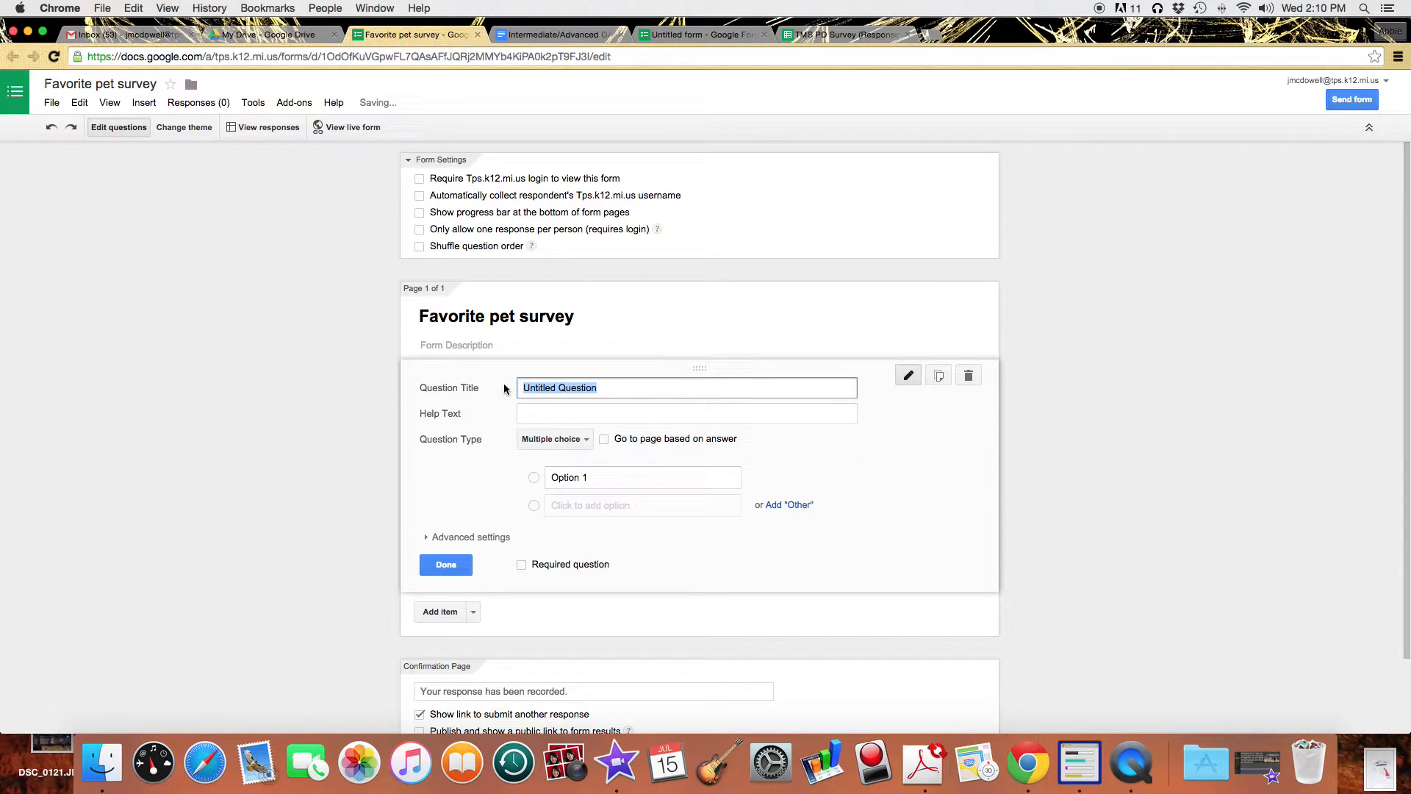
text(First Name)
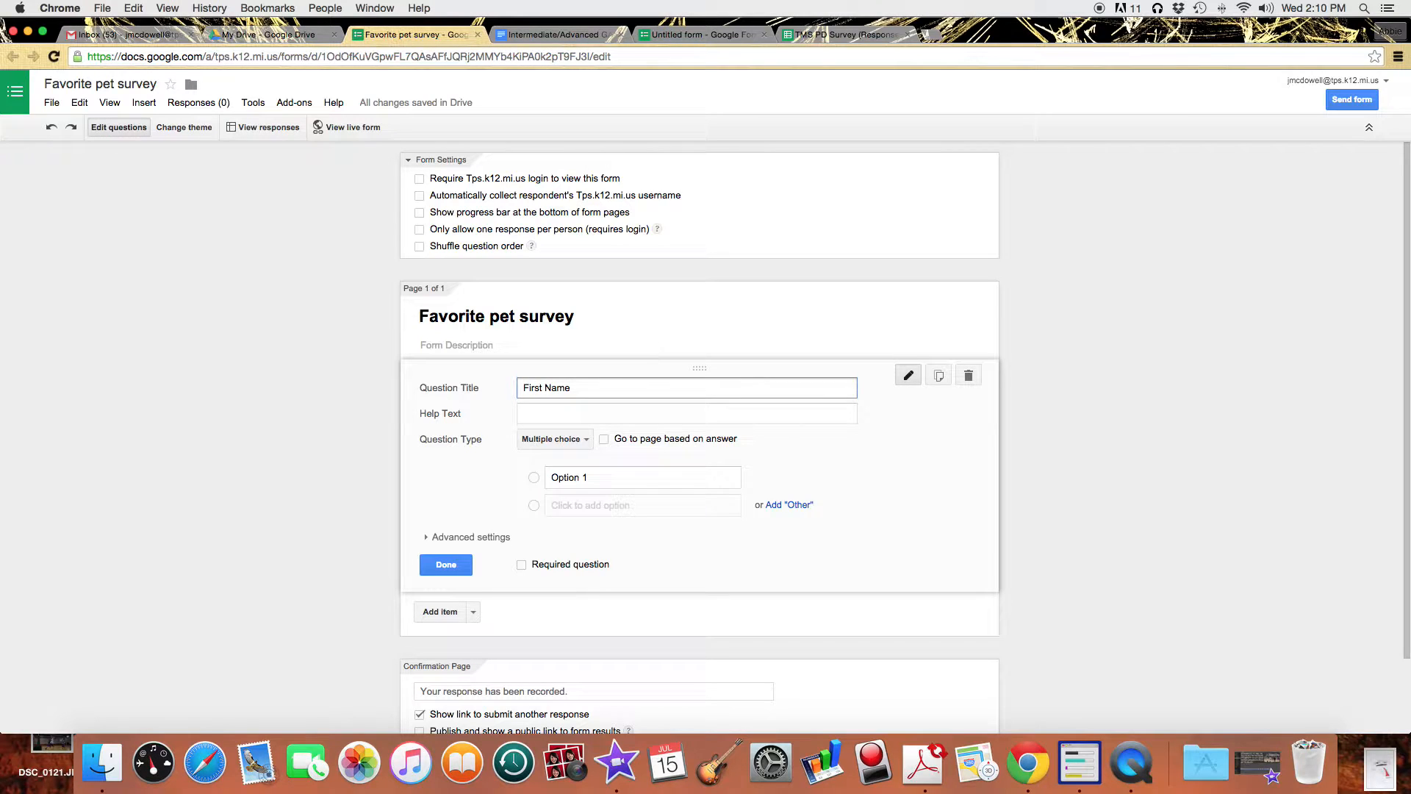
click(588, 441)
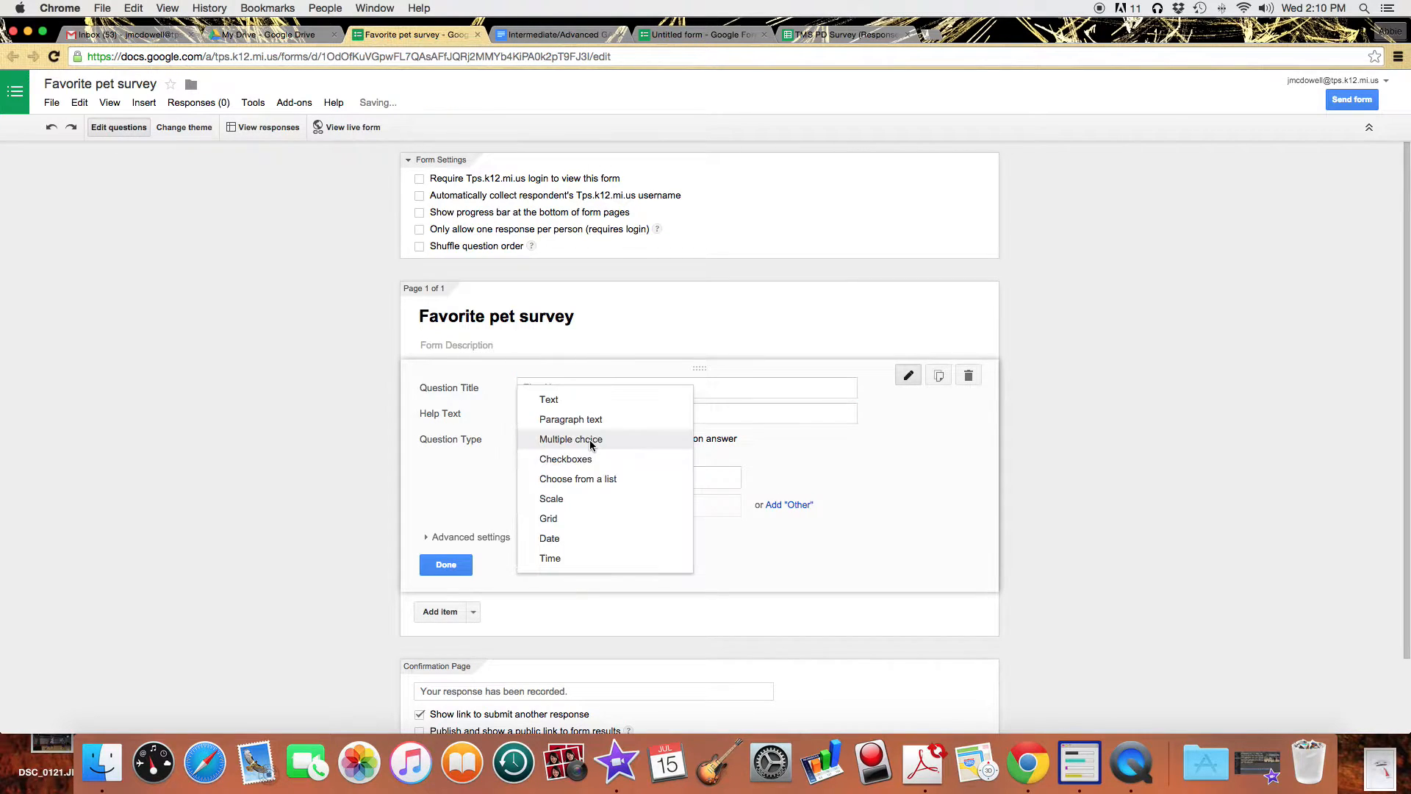
click(588, 401)
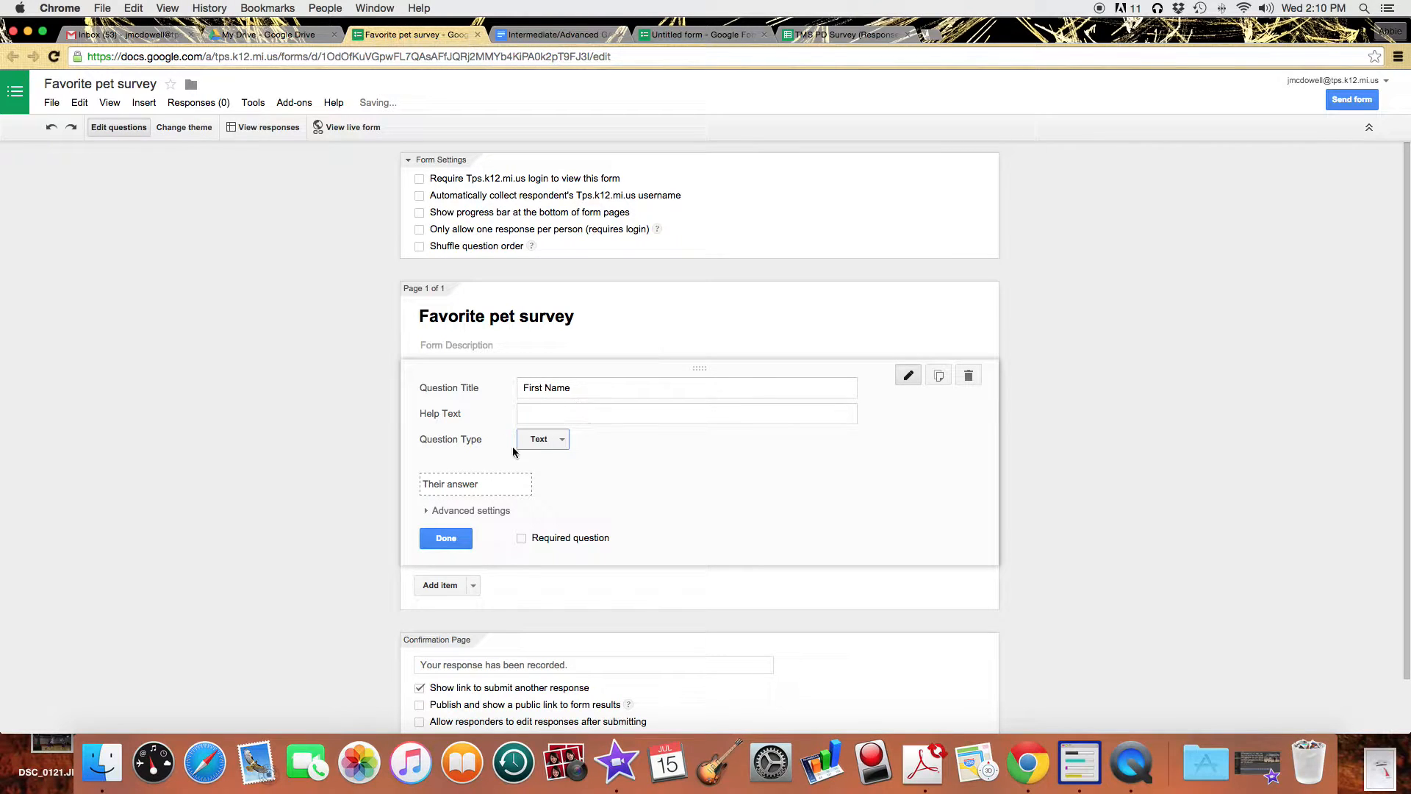
click(523, 540)
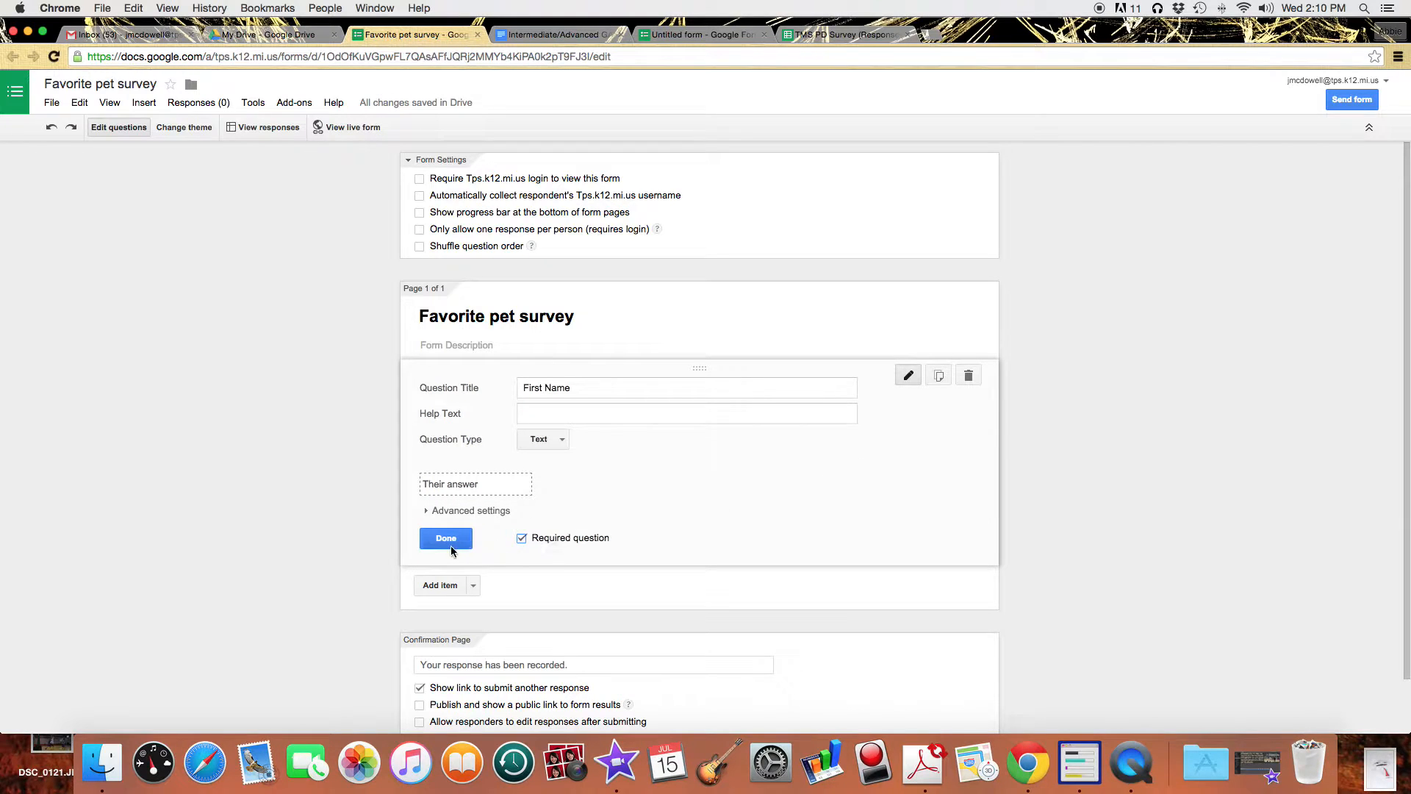
Duplicate it into a required 'Last Name' question.
click(939, 376)
double_click(537, 452)
text(Last Name)
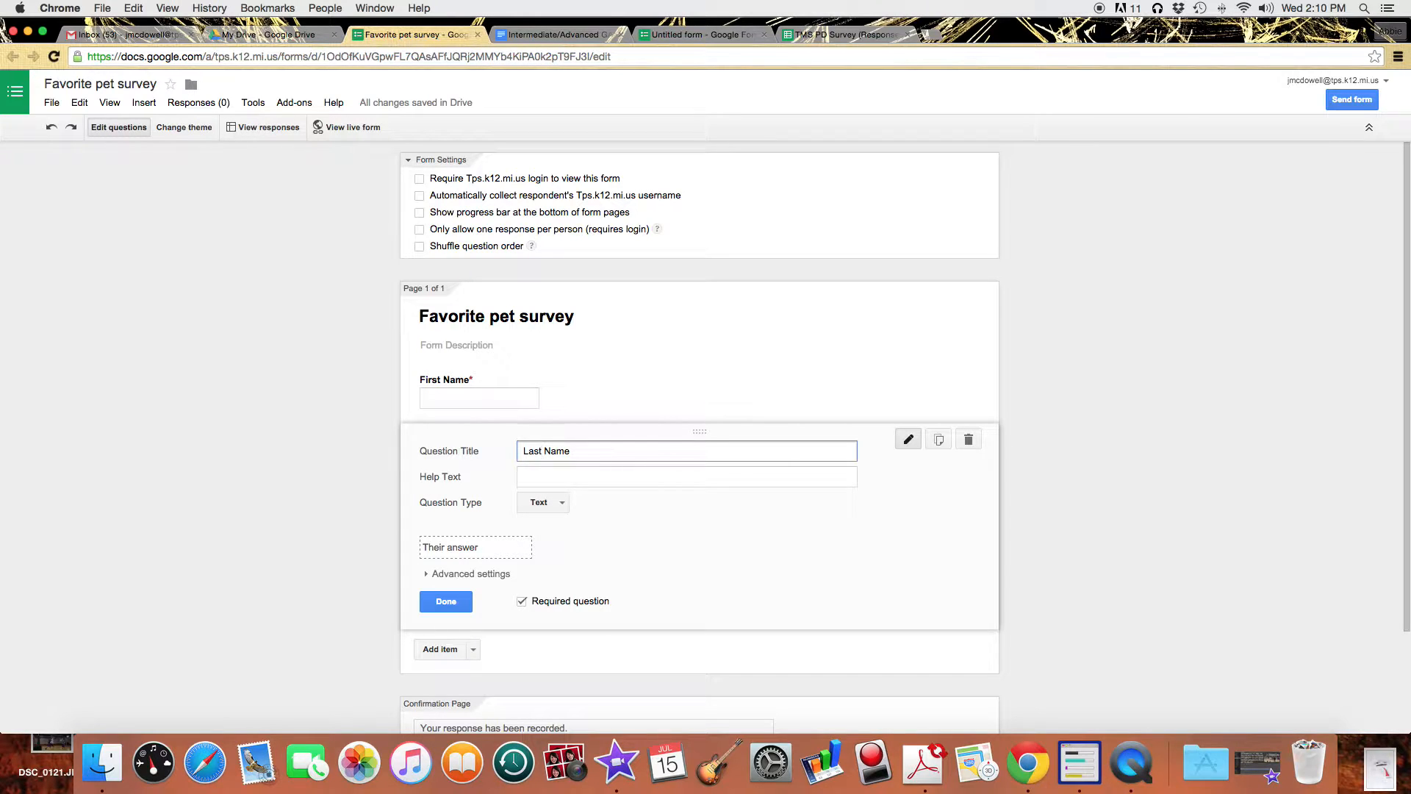
click(447, 605)
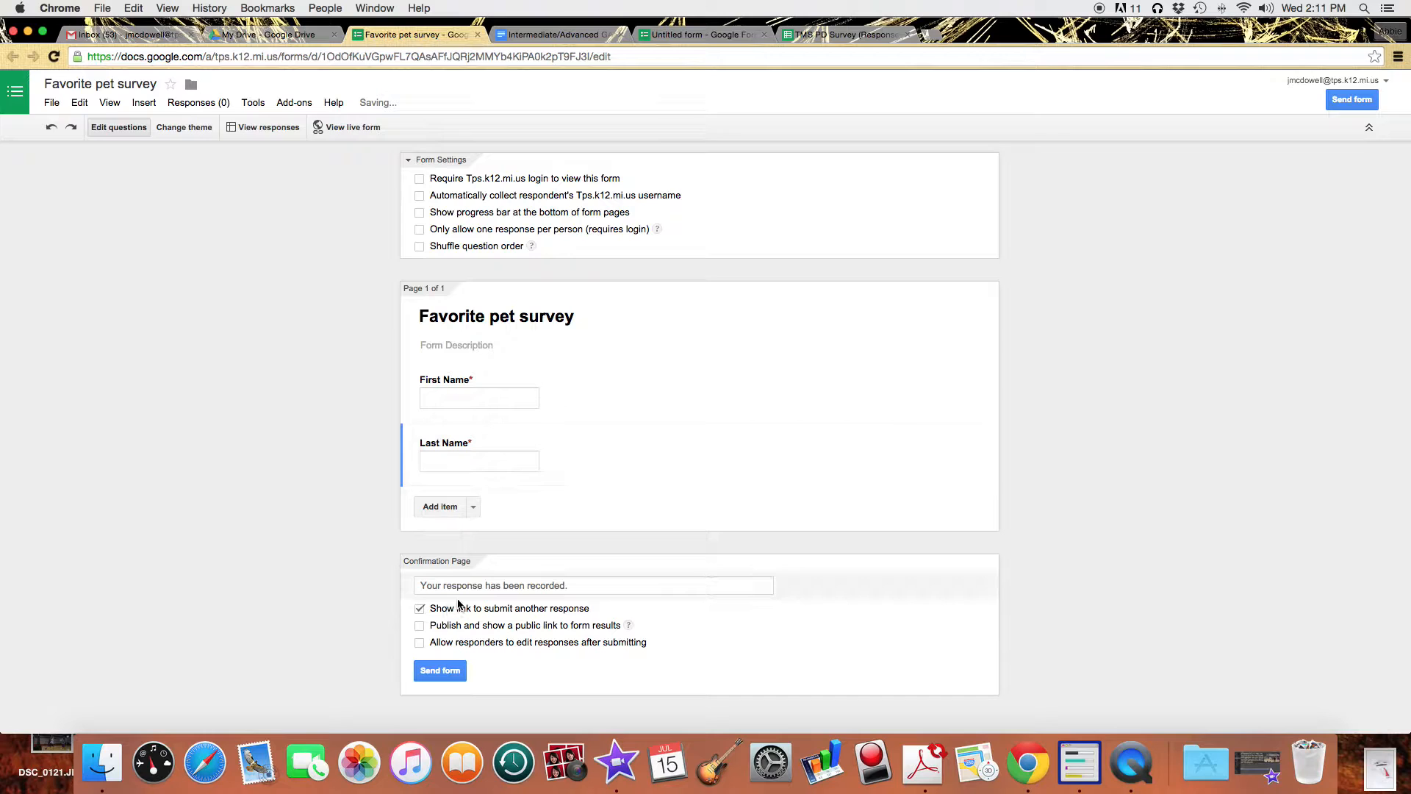
Add a multiple-choice question 'What is your favorite pet animal?'.
click(475, 508)
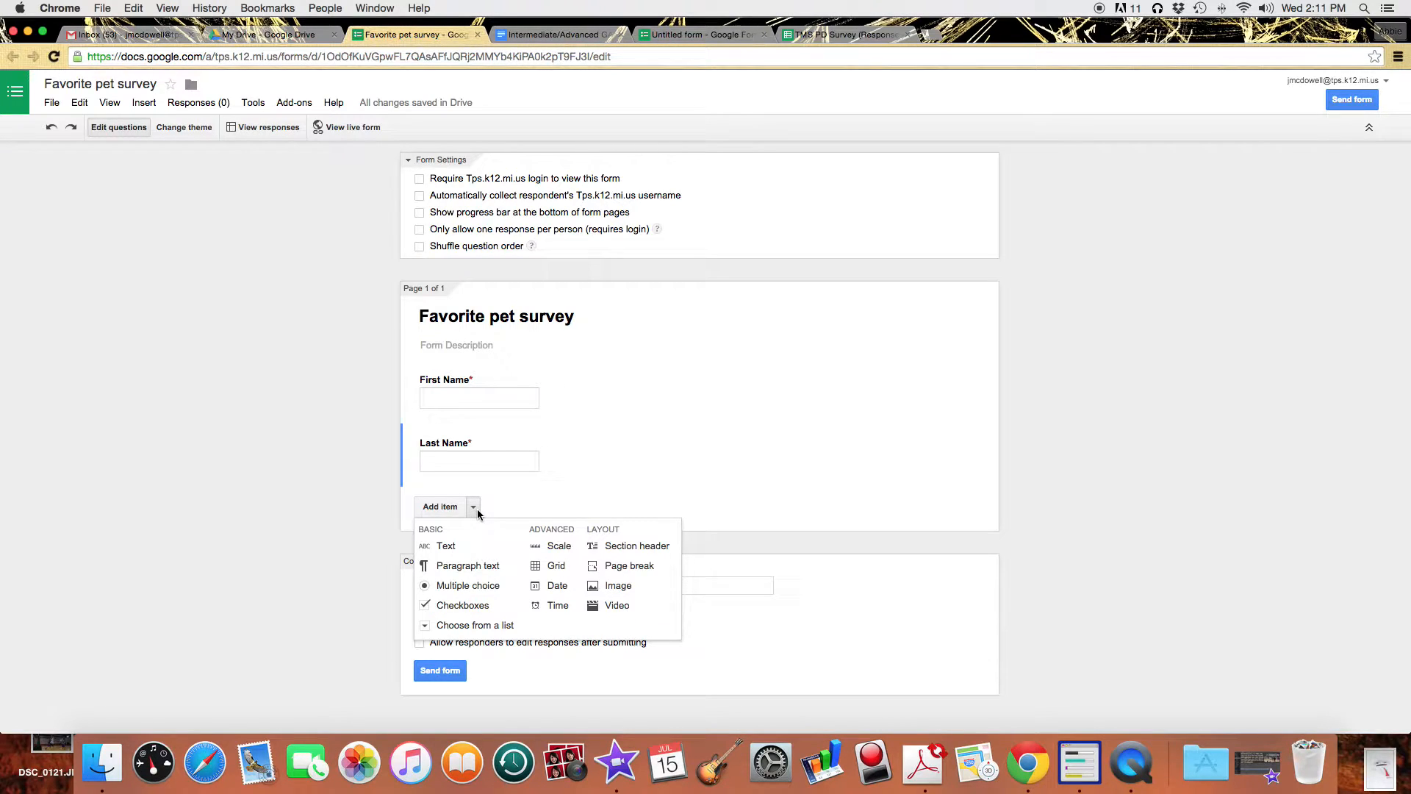
click(483, 593)
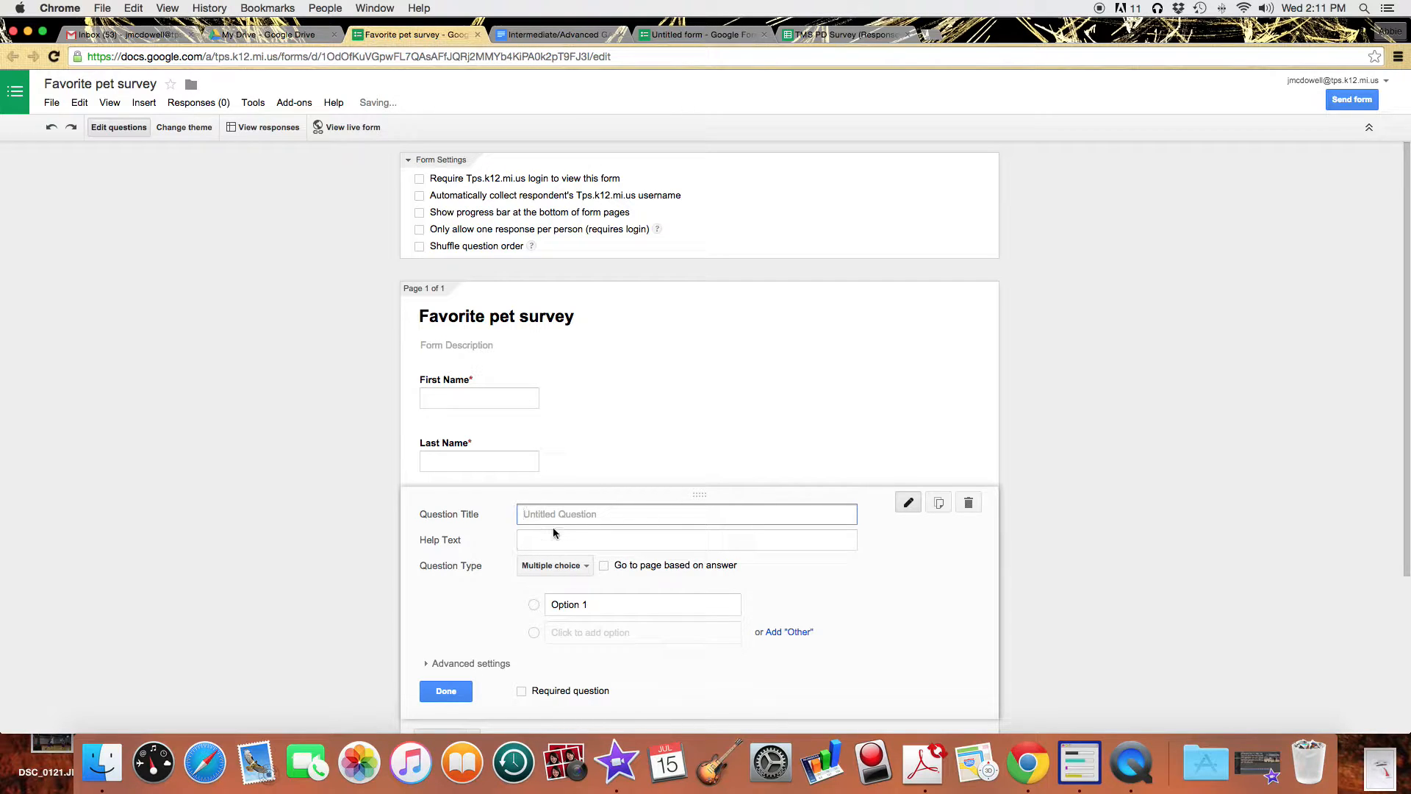
text(What is your favorite pet animal?)
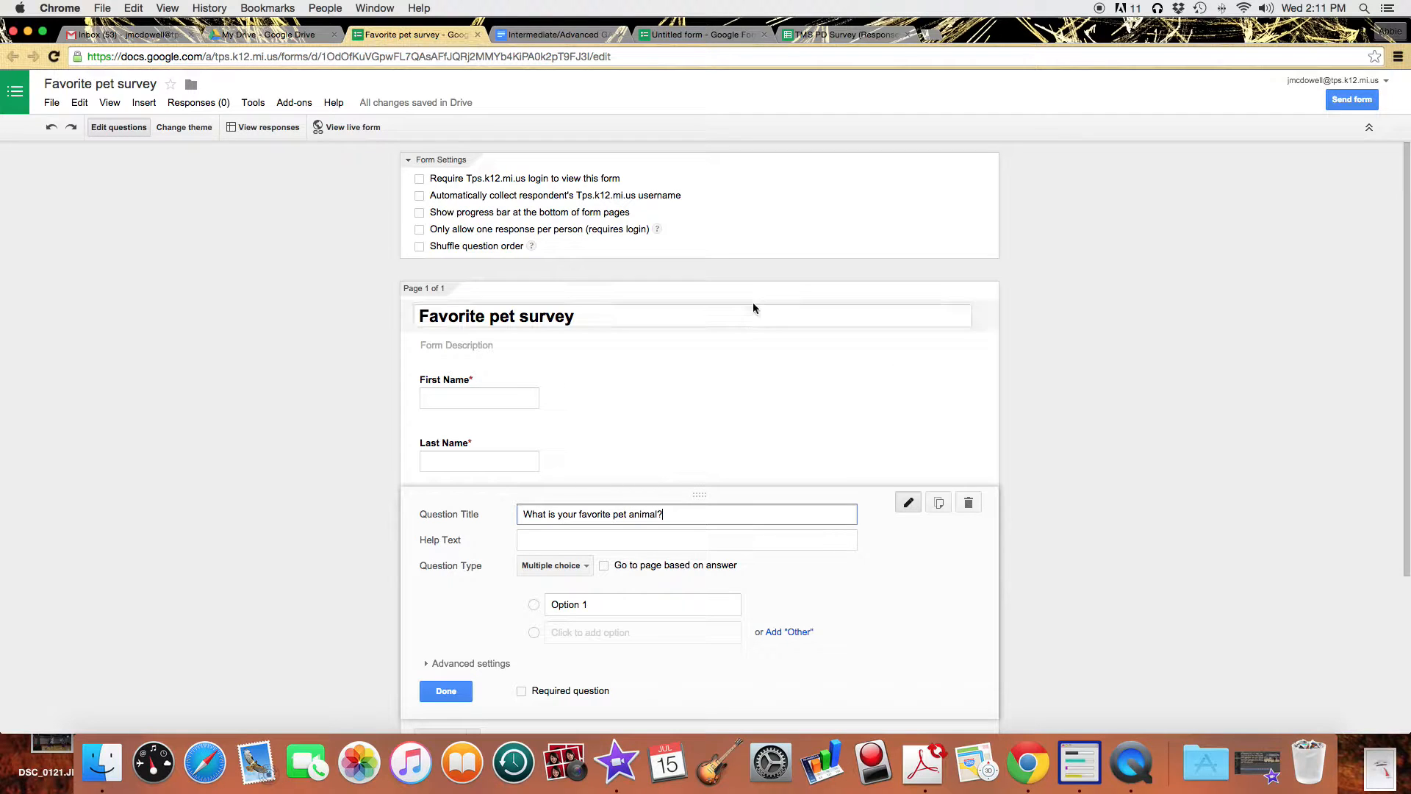
Enter options Dog, Cat, Turtle, Snake and Guinea Pig, and mark the question required.
click(638, 606)
text(Dog)
key(Return)
text(Cat)
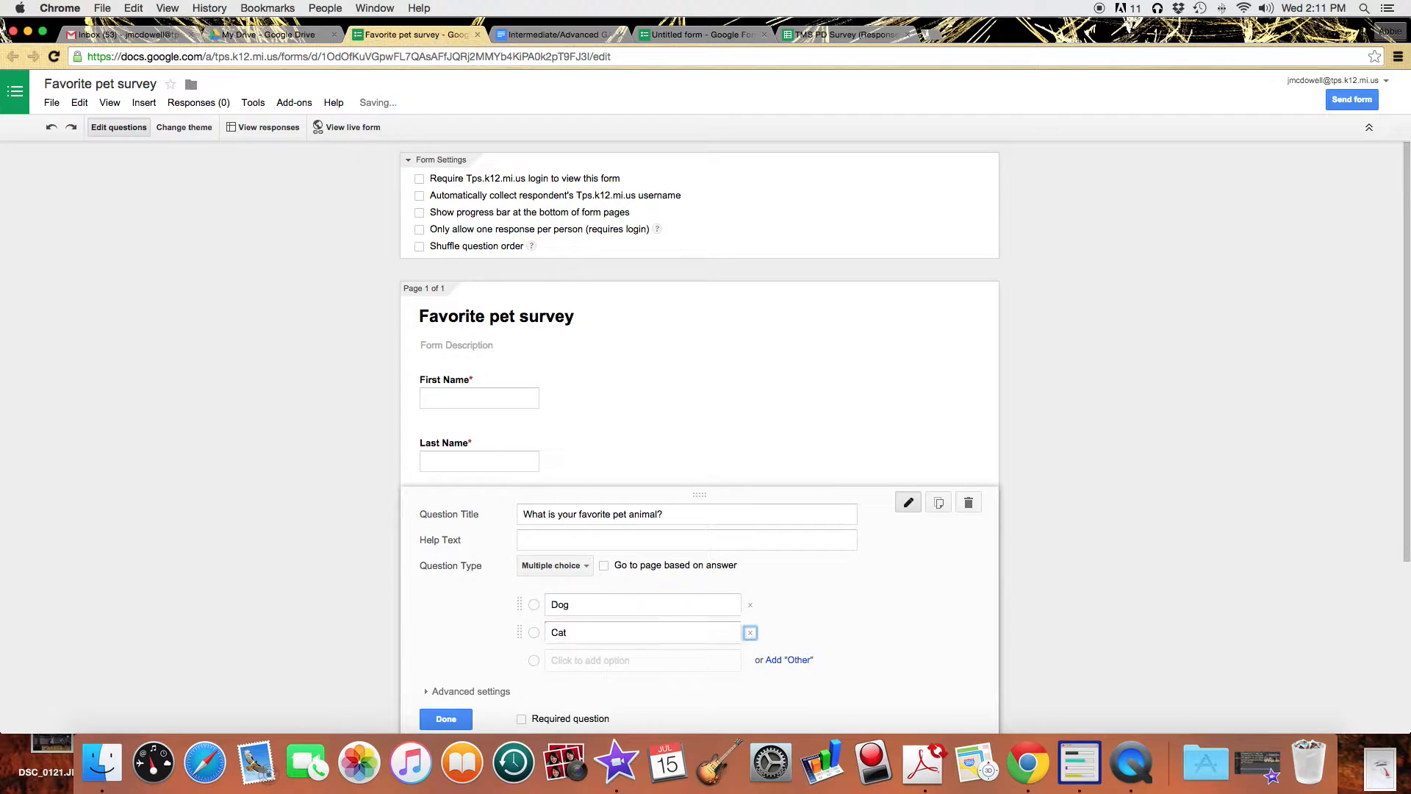
key(Return)
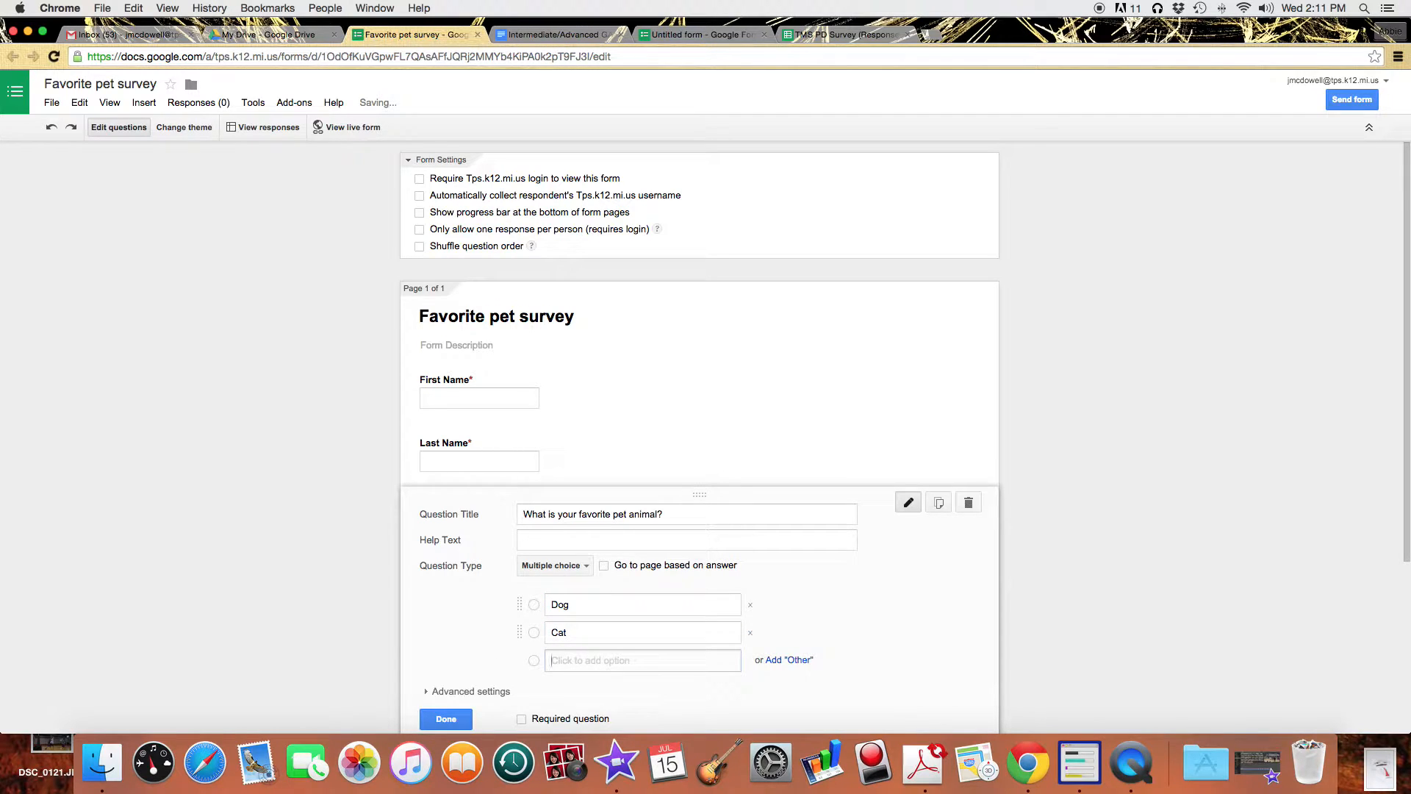
text(Turtle)
key(Return)
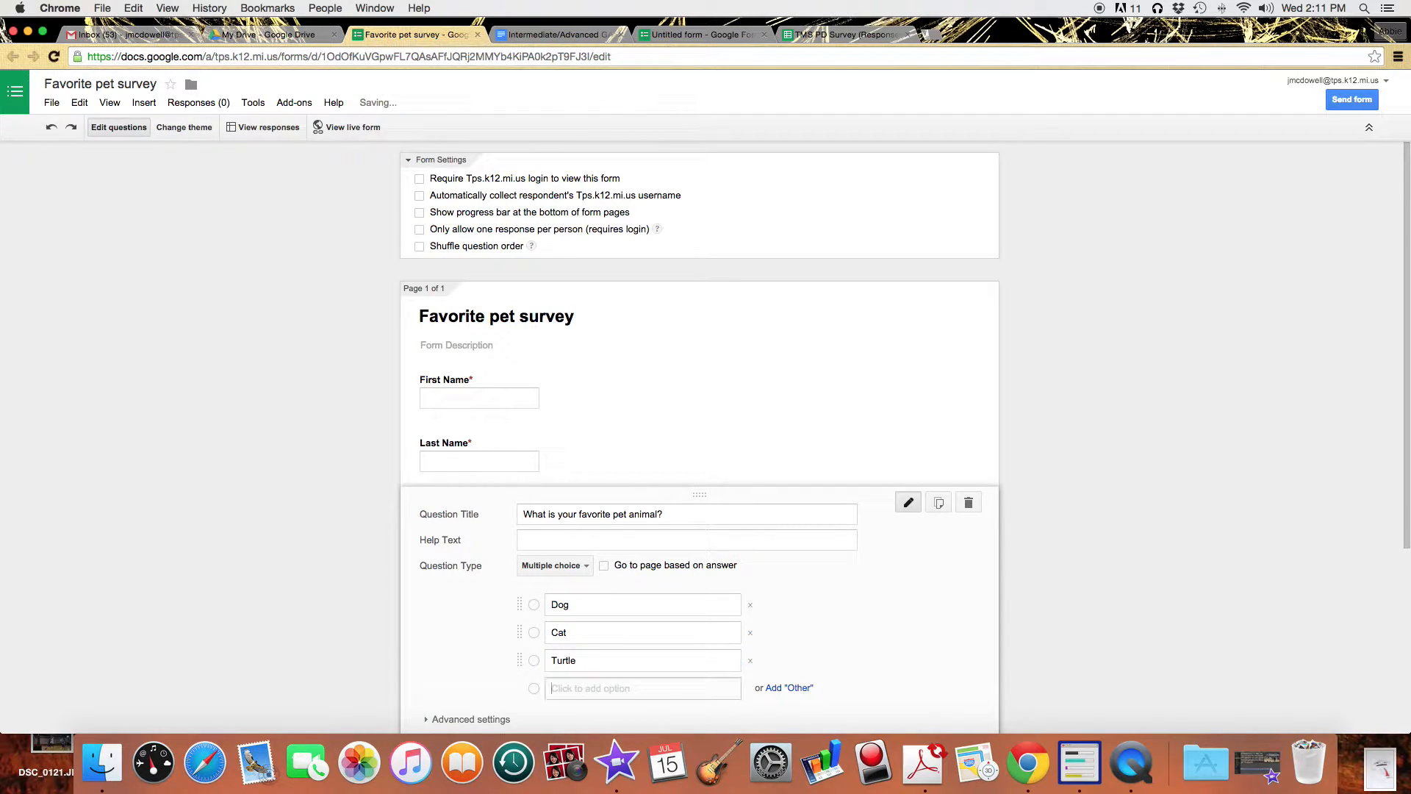
text(Snake)
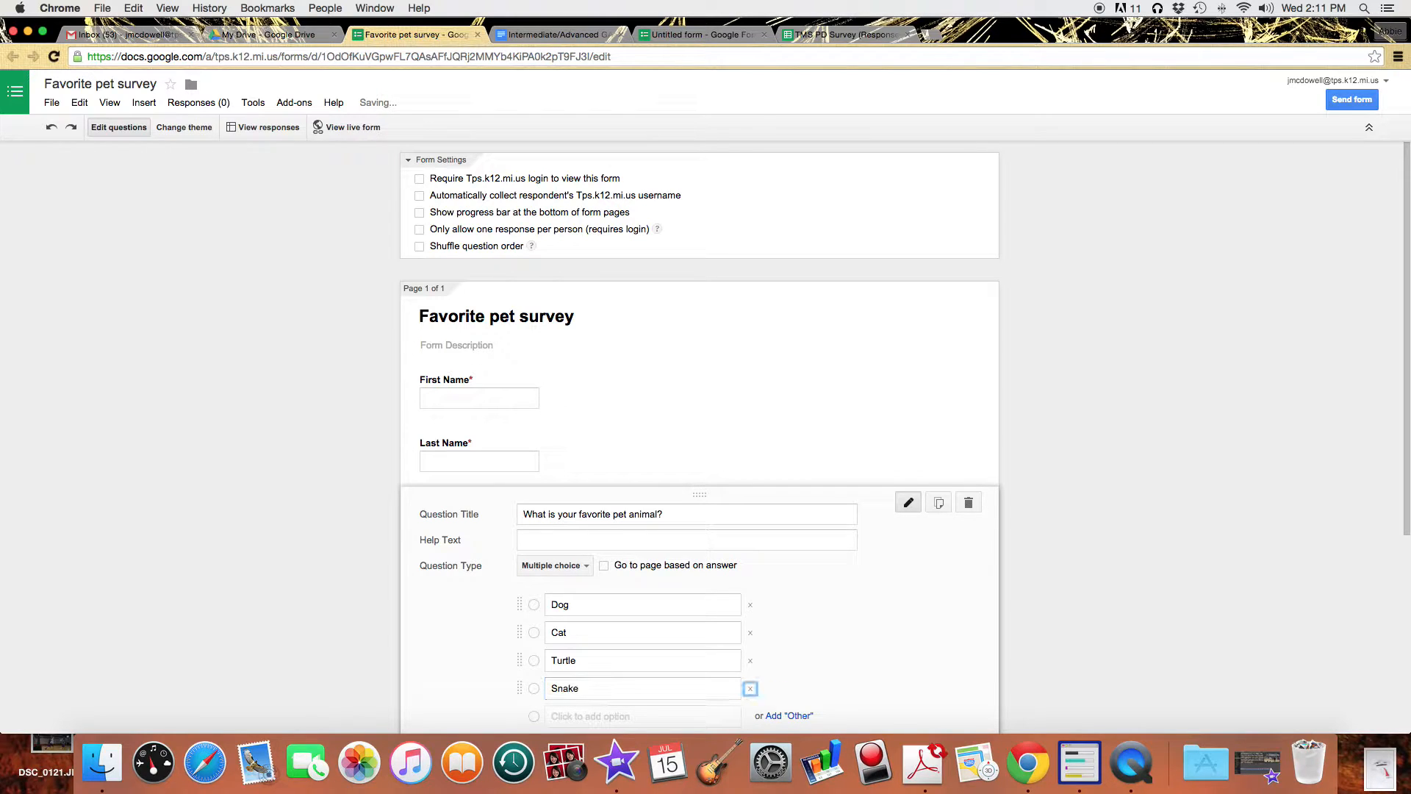
key(Return)
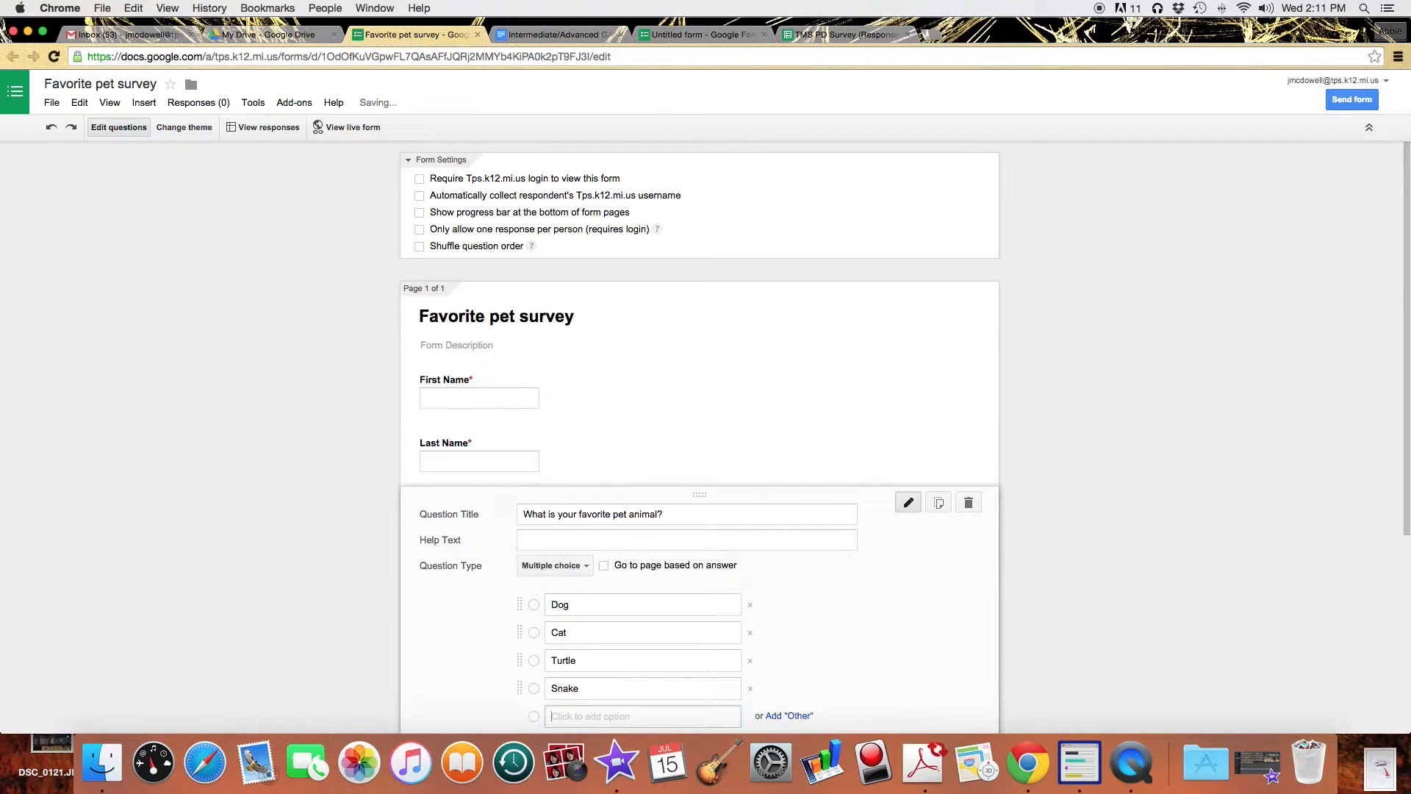
text(Guinea Pig)
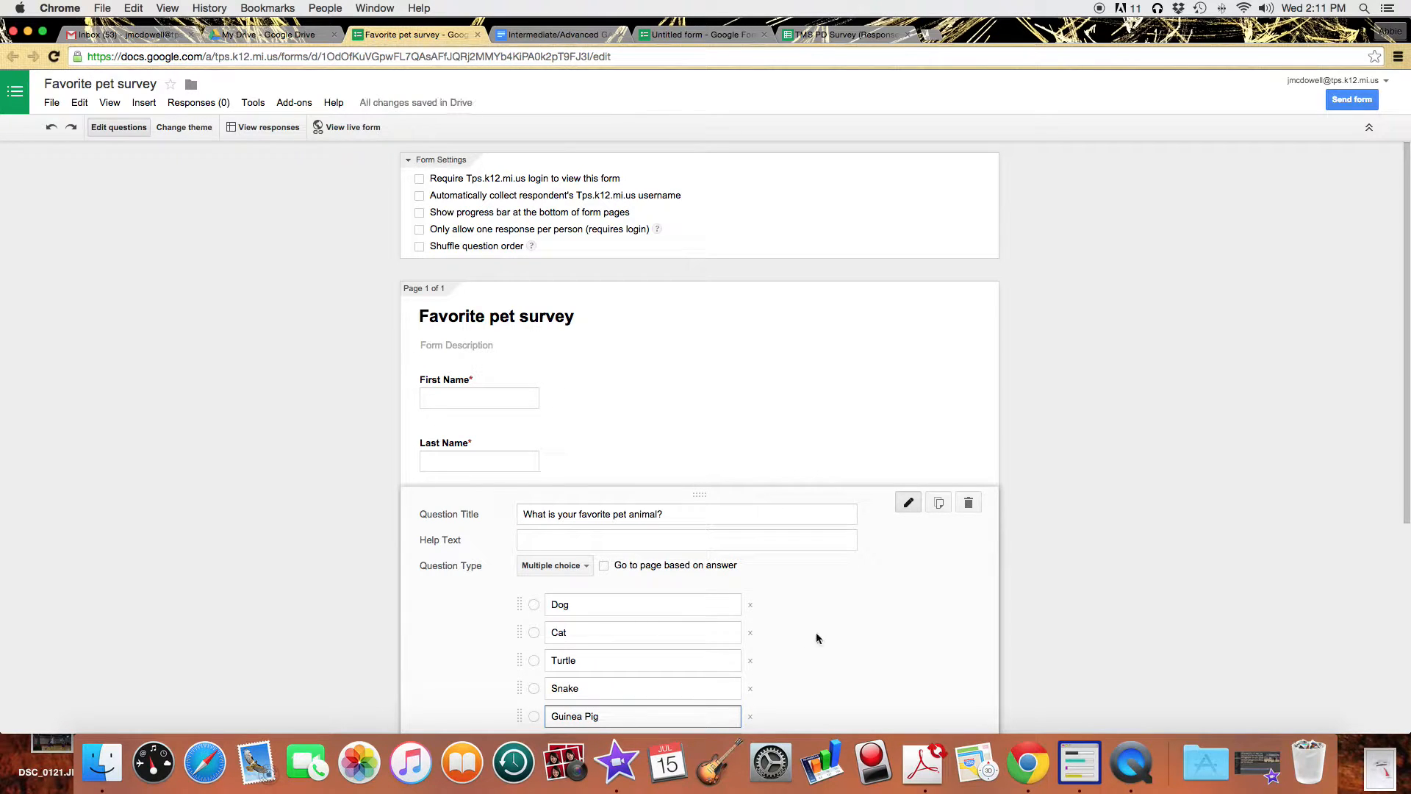
scroll(816, 633, down, 4)
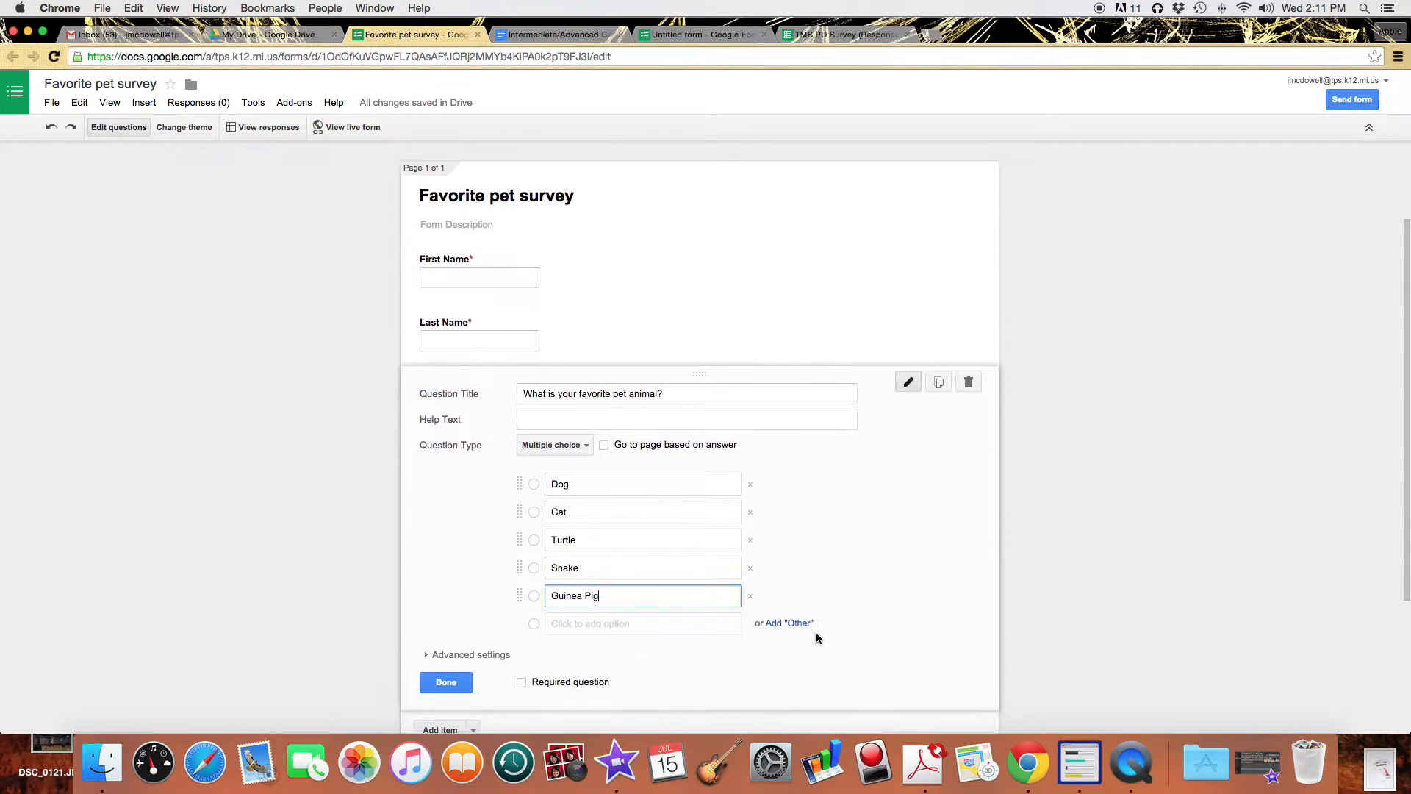
click(522, 644)
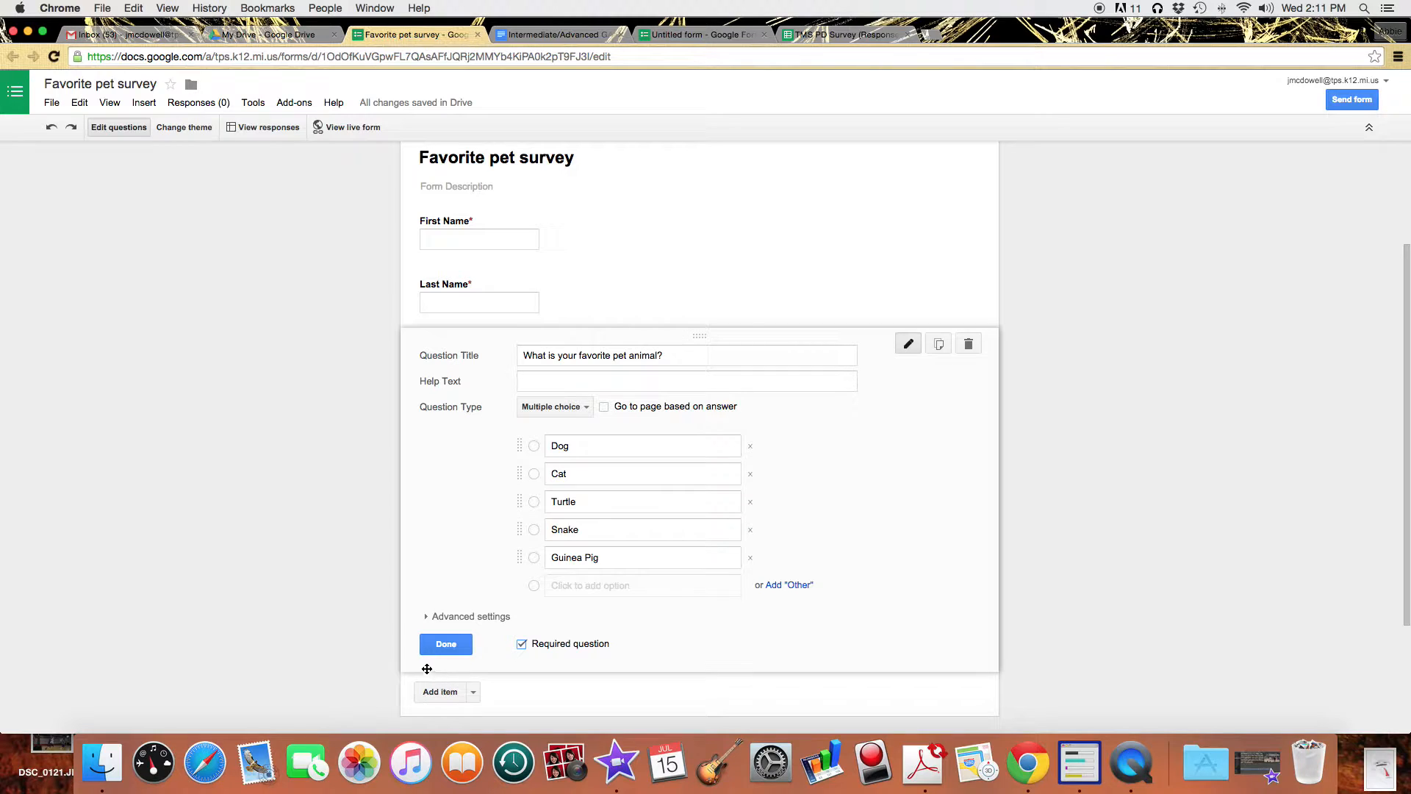
Add a scale question asking how you'd rate snakes, 1 being GROSS! and 5 COOL!
click(444, 645)
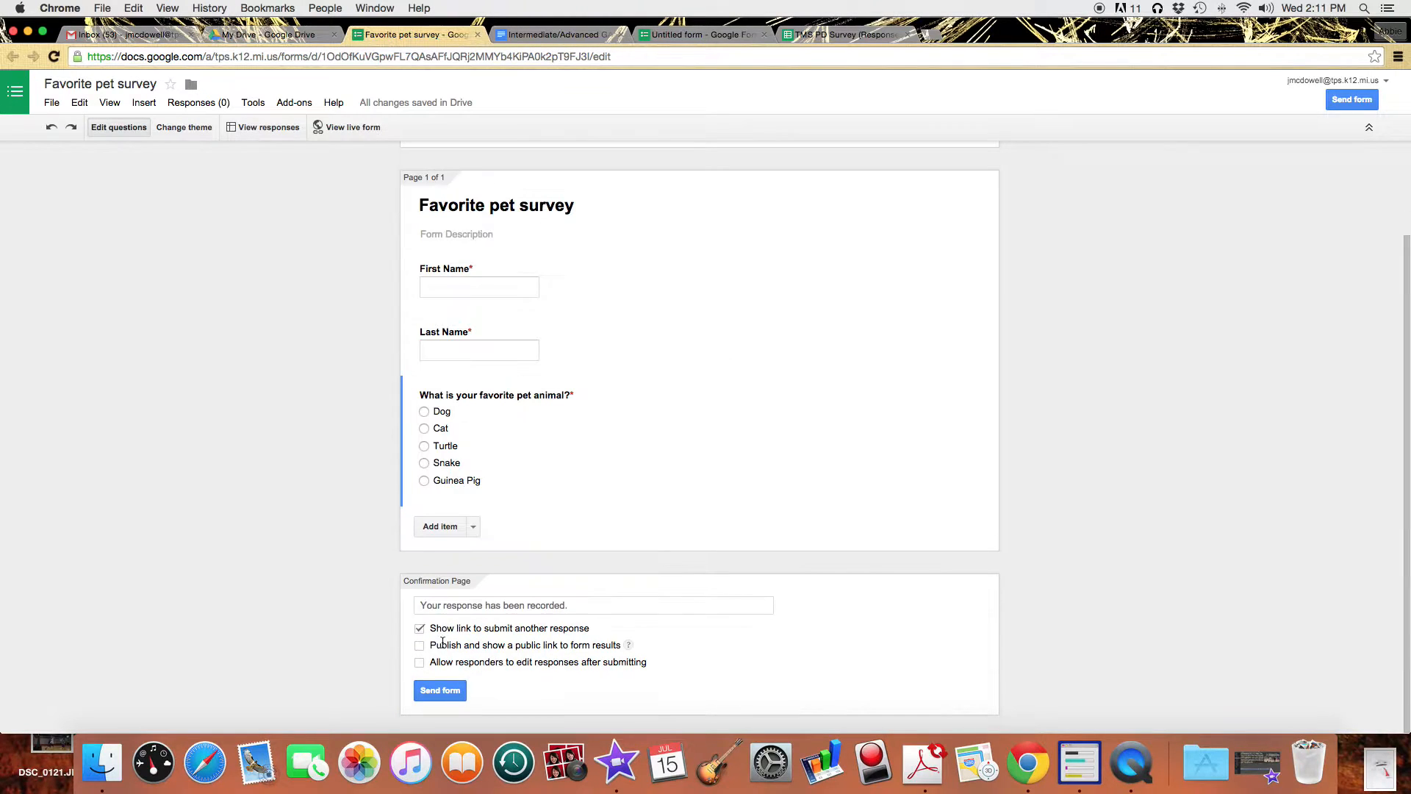
click(473, 527)
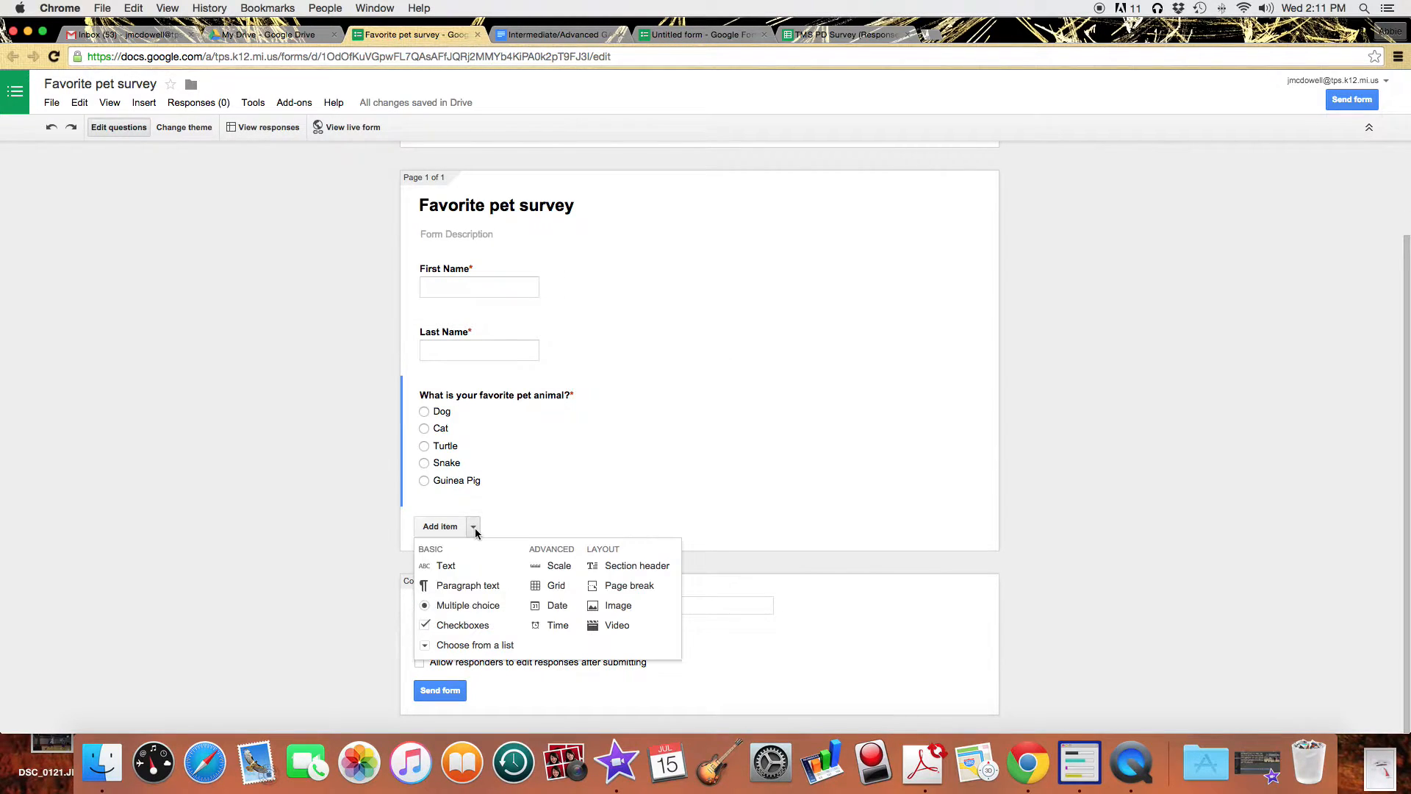
click(556, 566)
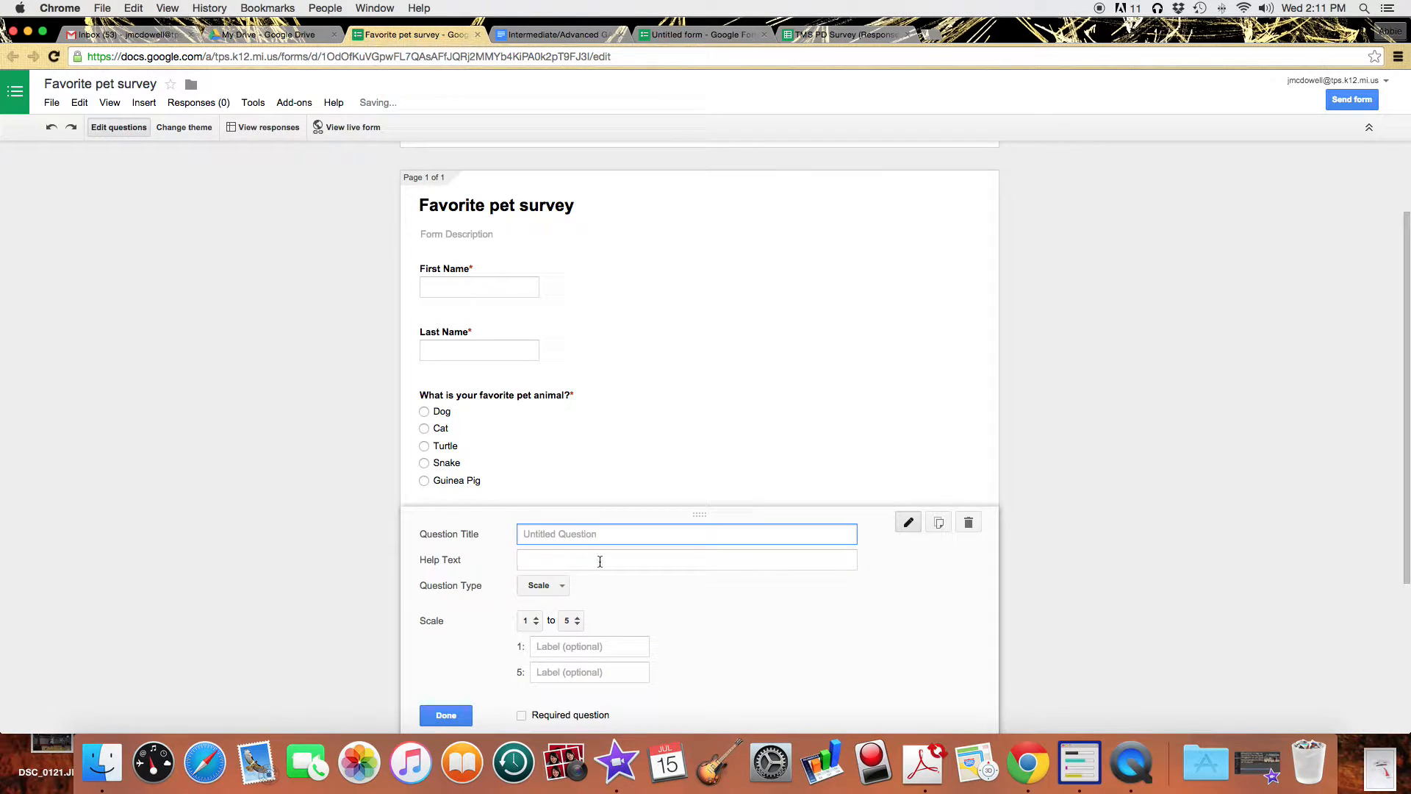
text(On a scale of 1 to 5,)
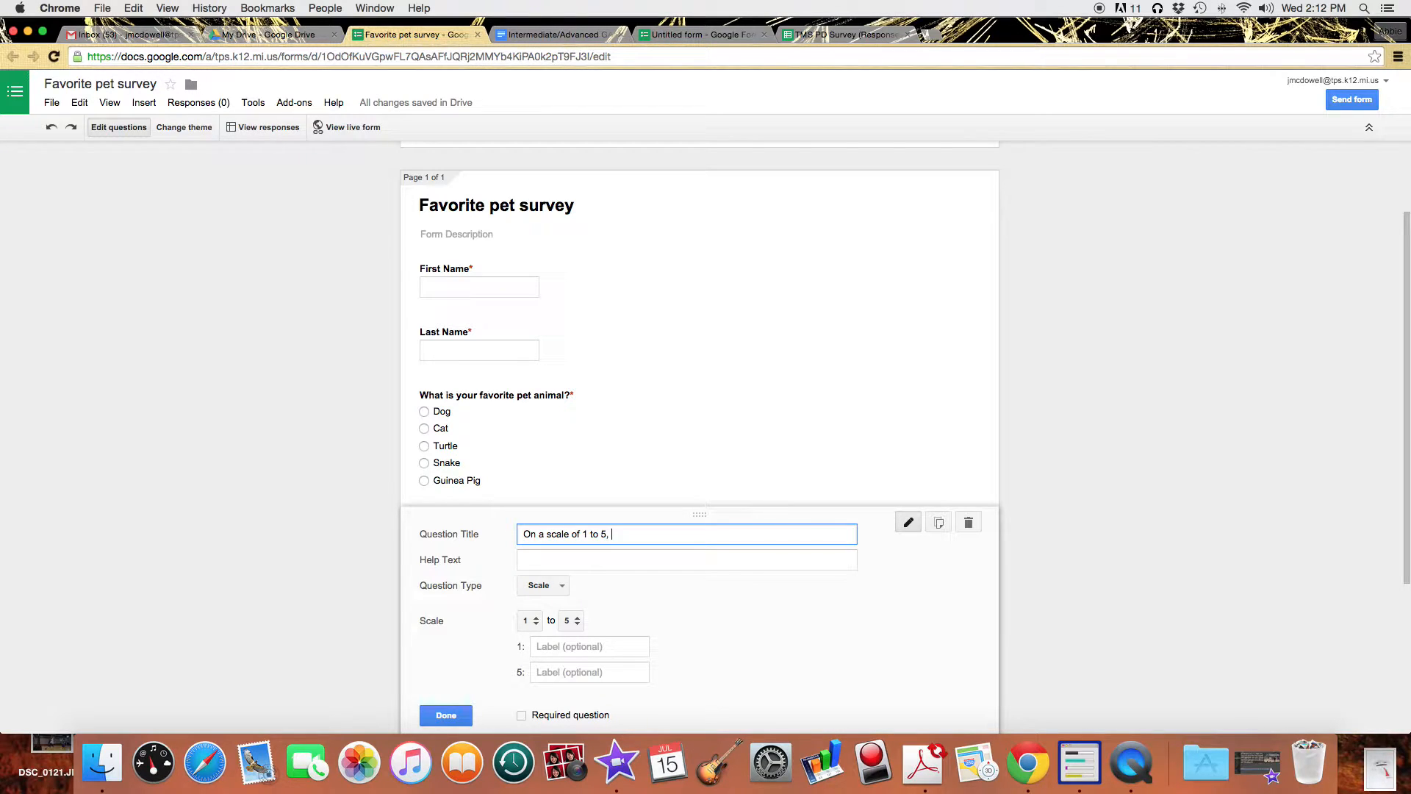
text( 1 being GROSS!, and 5 being COOL!, how would you rate snakes?)
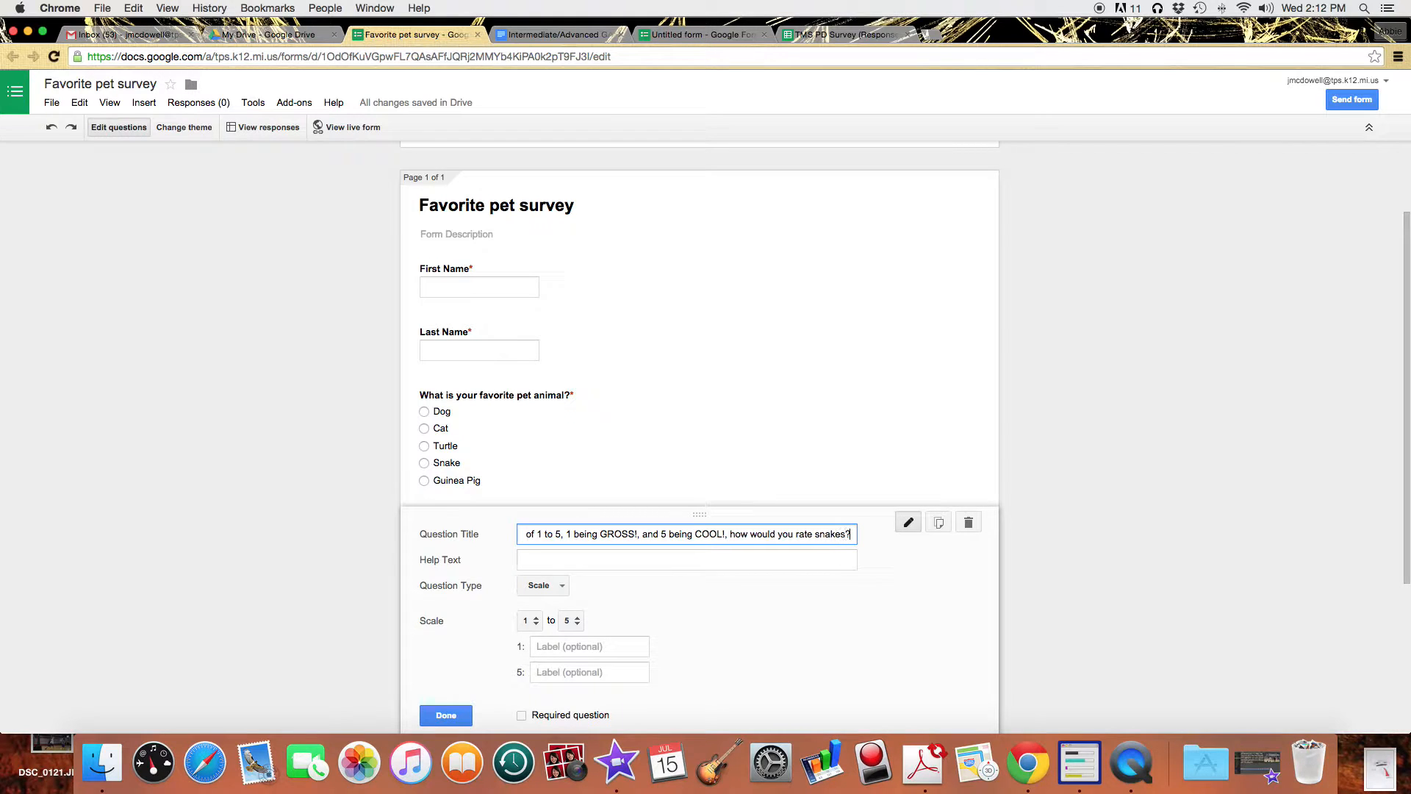
Label the scale ends Gross! and Cool! and make the question required.
click(549, 648)
text(Gross!)
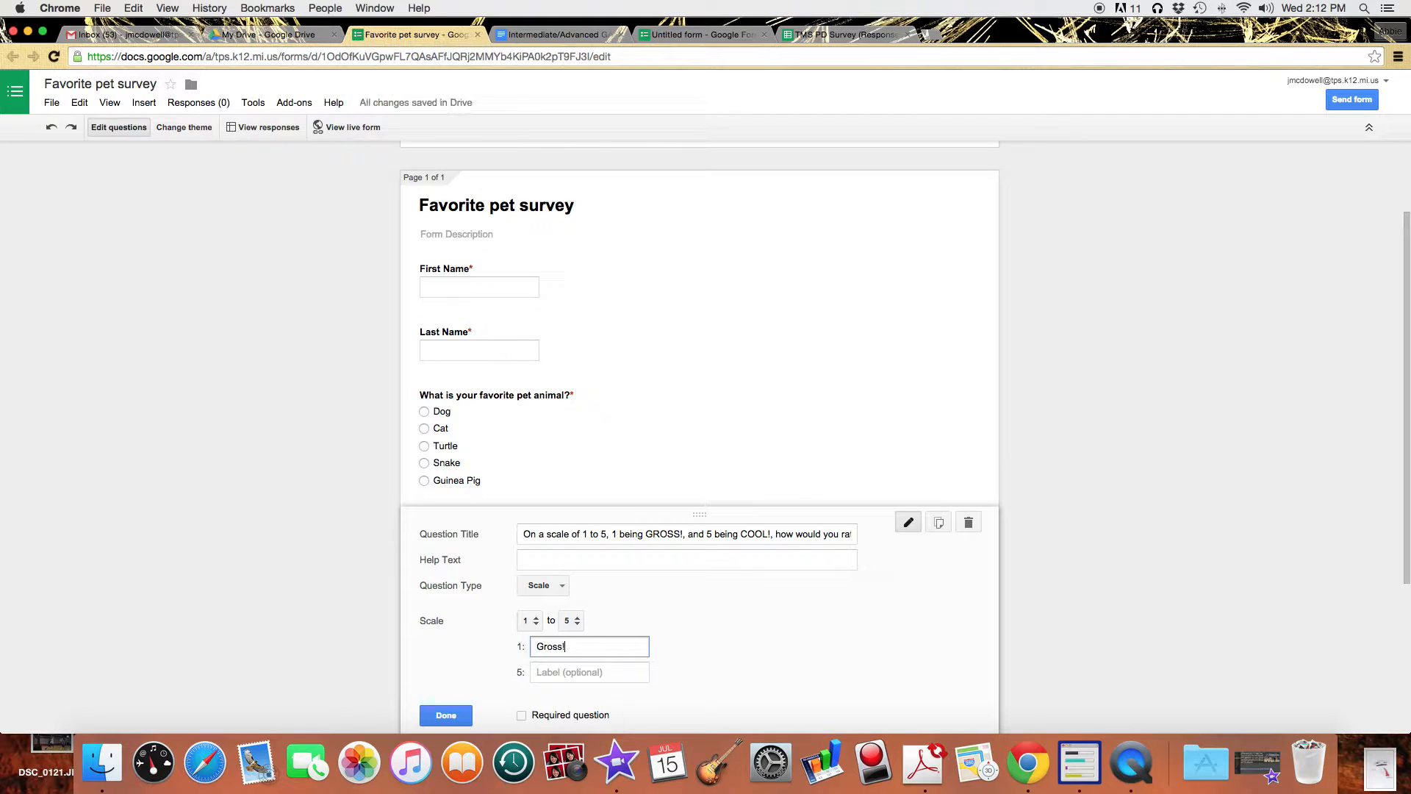
click(563, 674)
text(Cool!)
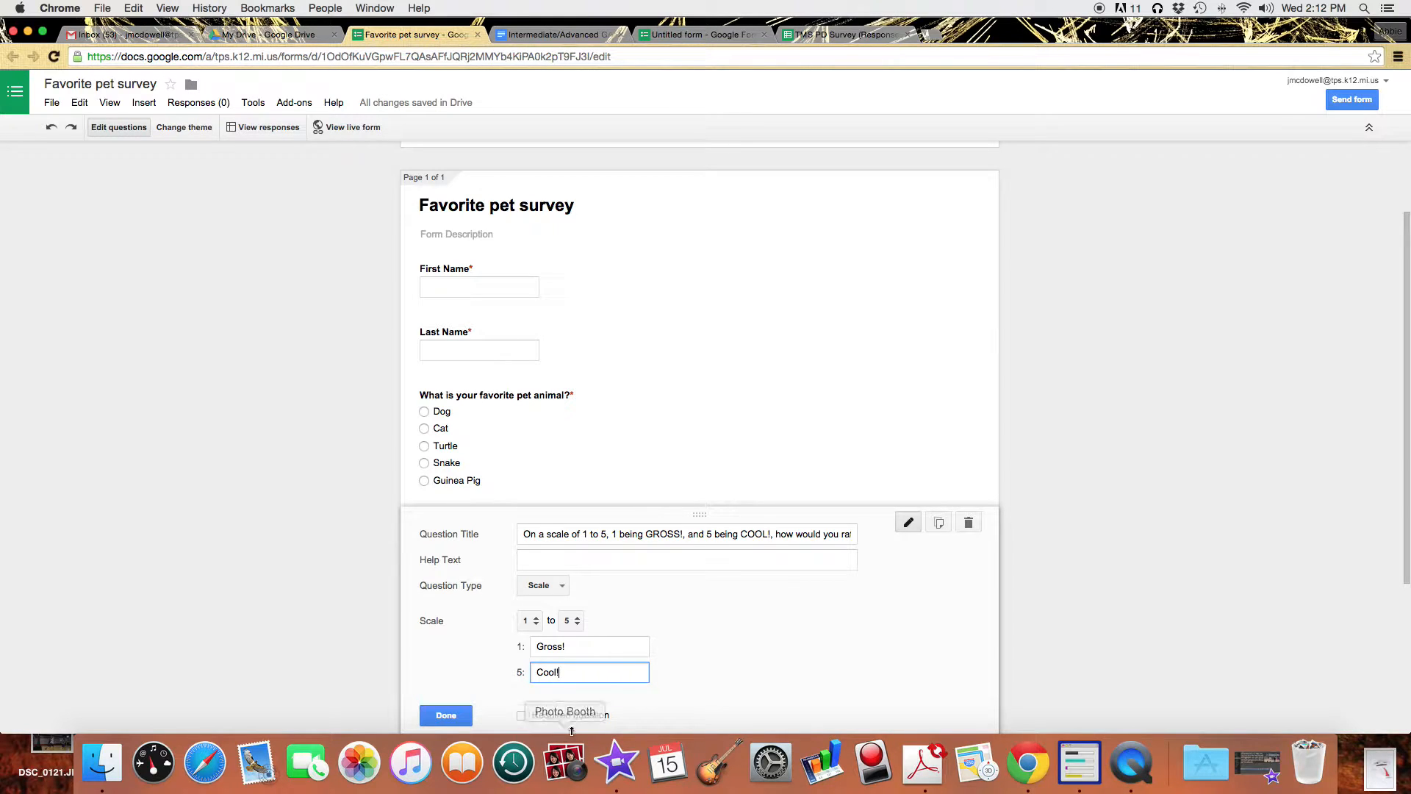
click(522, 715)
click(446, 716)
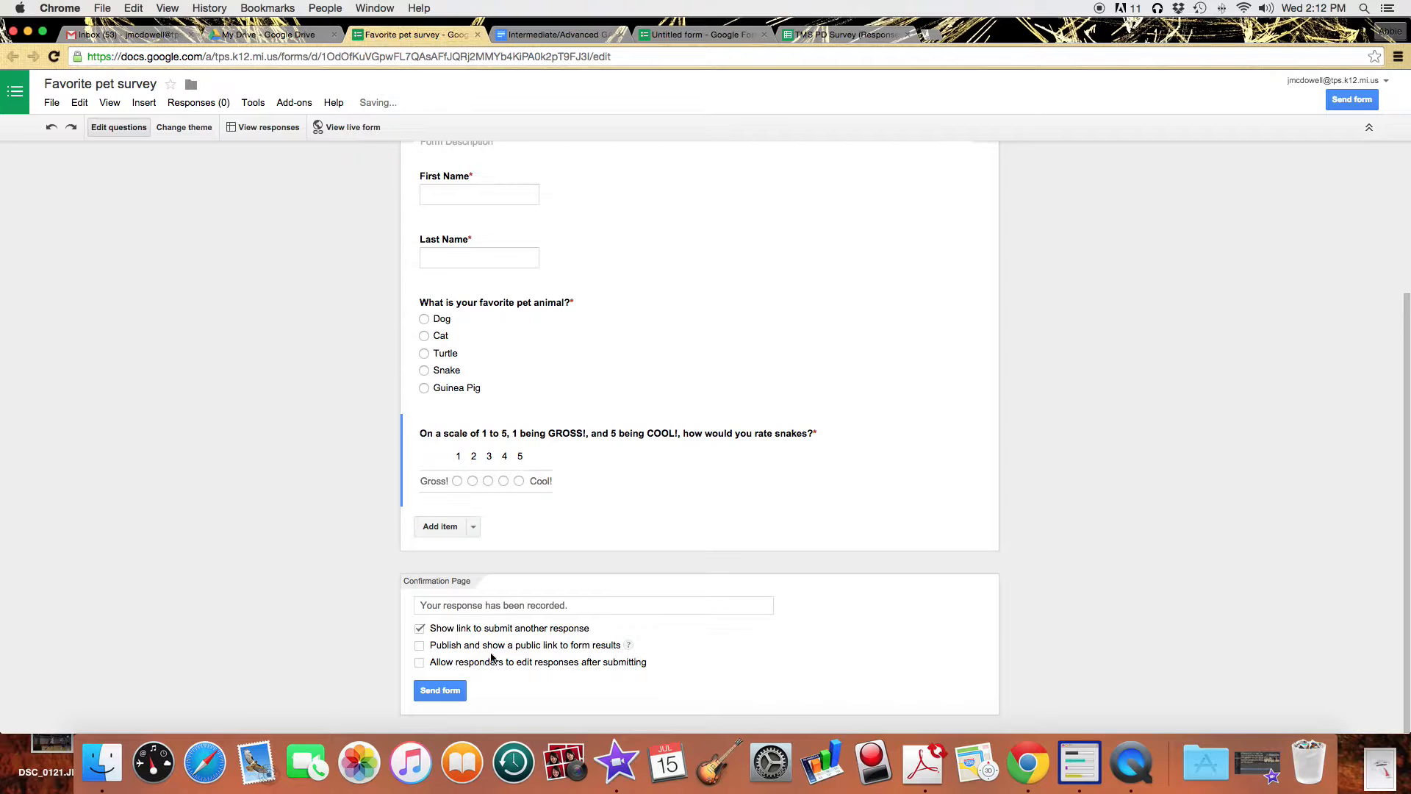
Add a checkboxes question 'What types of pets do you have' with help text 'Check all that apply.'.
click(473, 529)
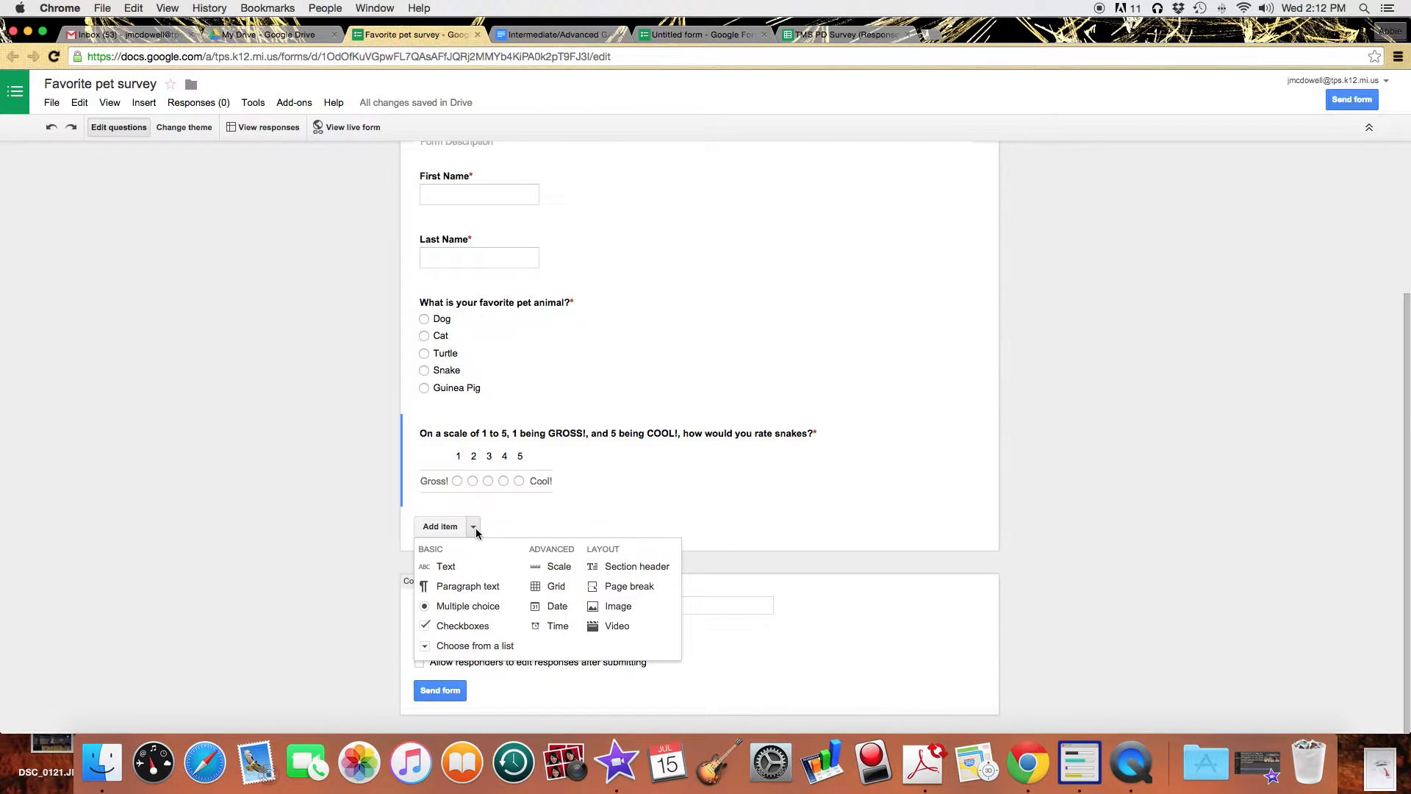
click(482, 630)
text(Wha)
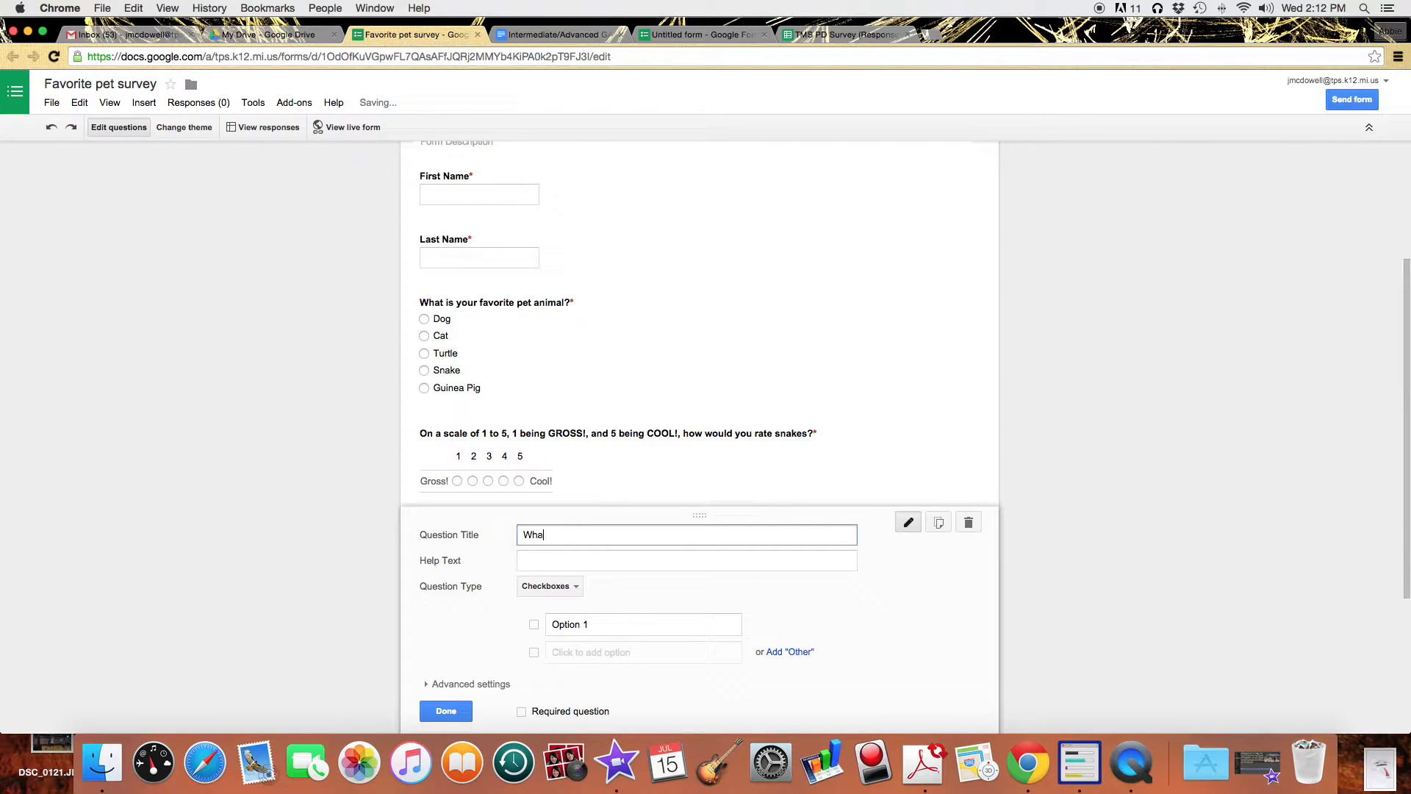
text(t types of pets do you have?)
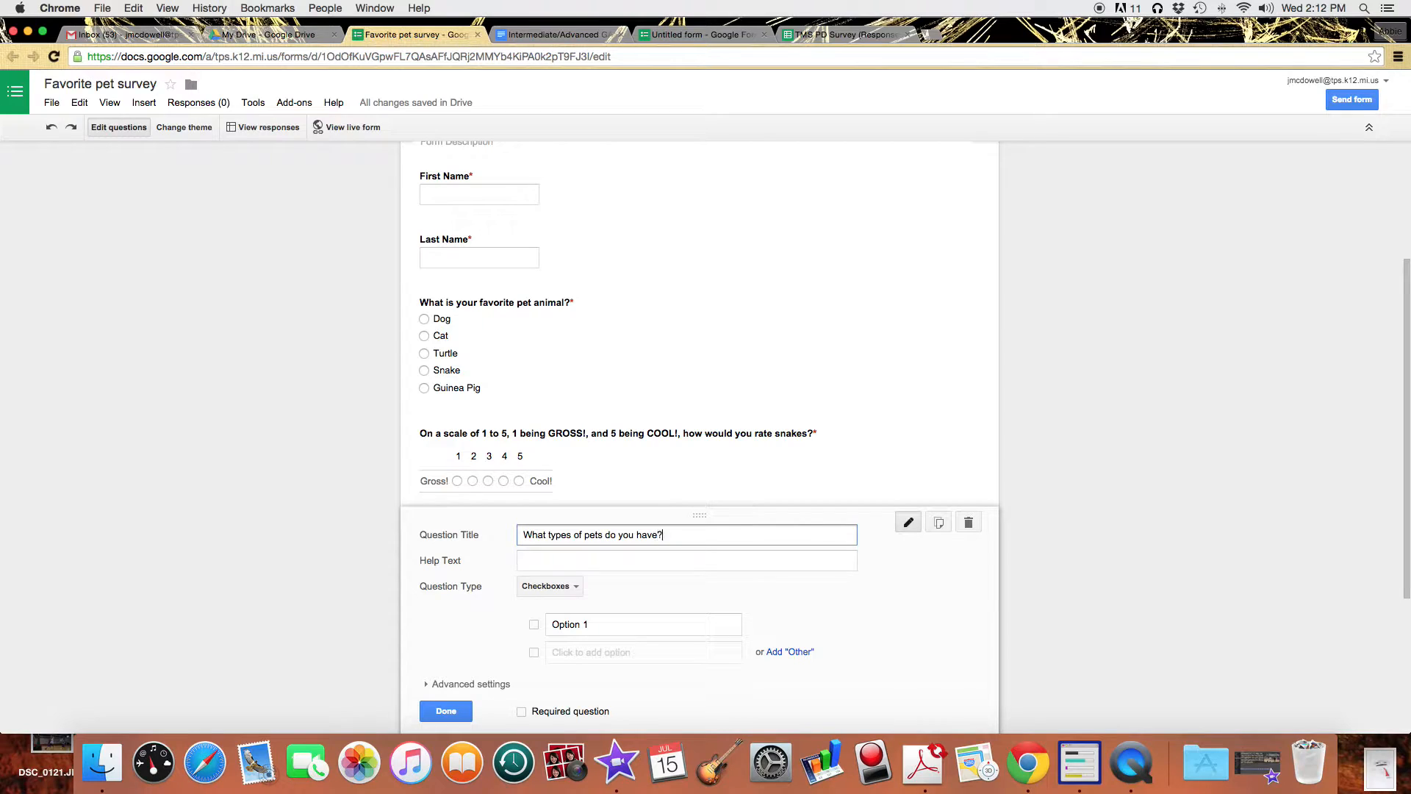
drag(632, 624, 543, 627)
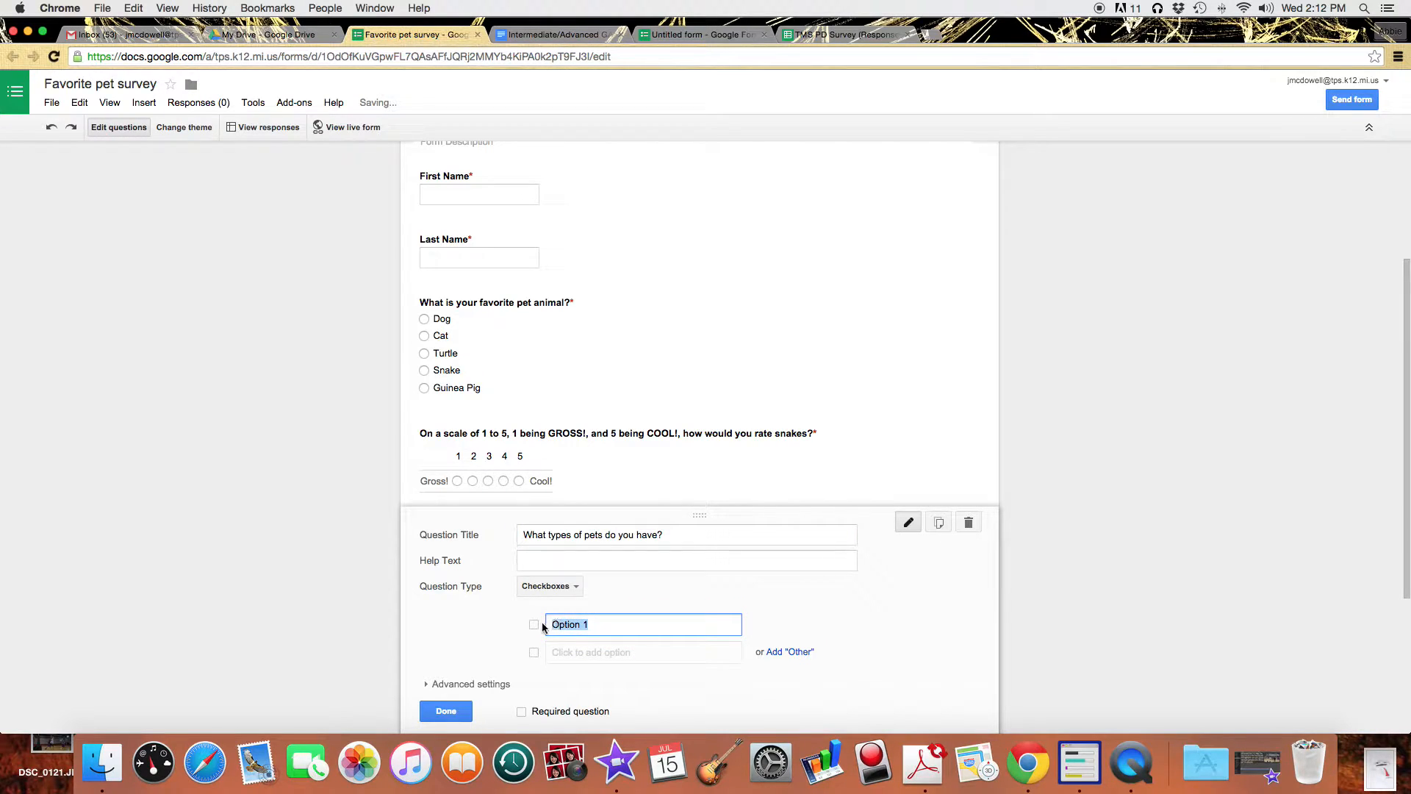
click(579, 562)
text(Chec)
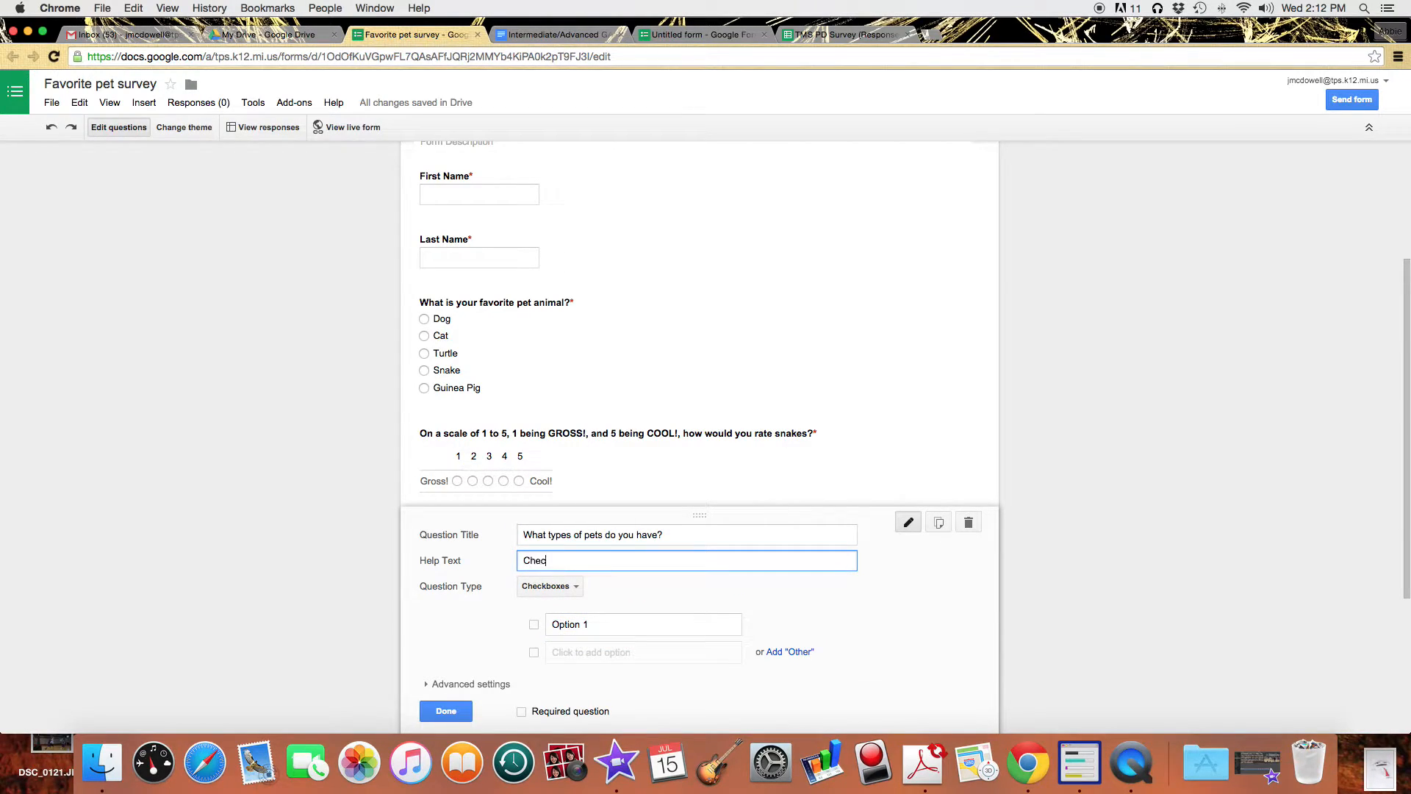
text(k all that apply.)
Enter checkbox options Dog, Cat, Turtle, Snake and Guinea Pig.
click(591, 625)
text(Dog)
key(Return)
text(Cat)
key(Return)
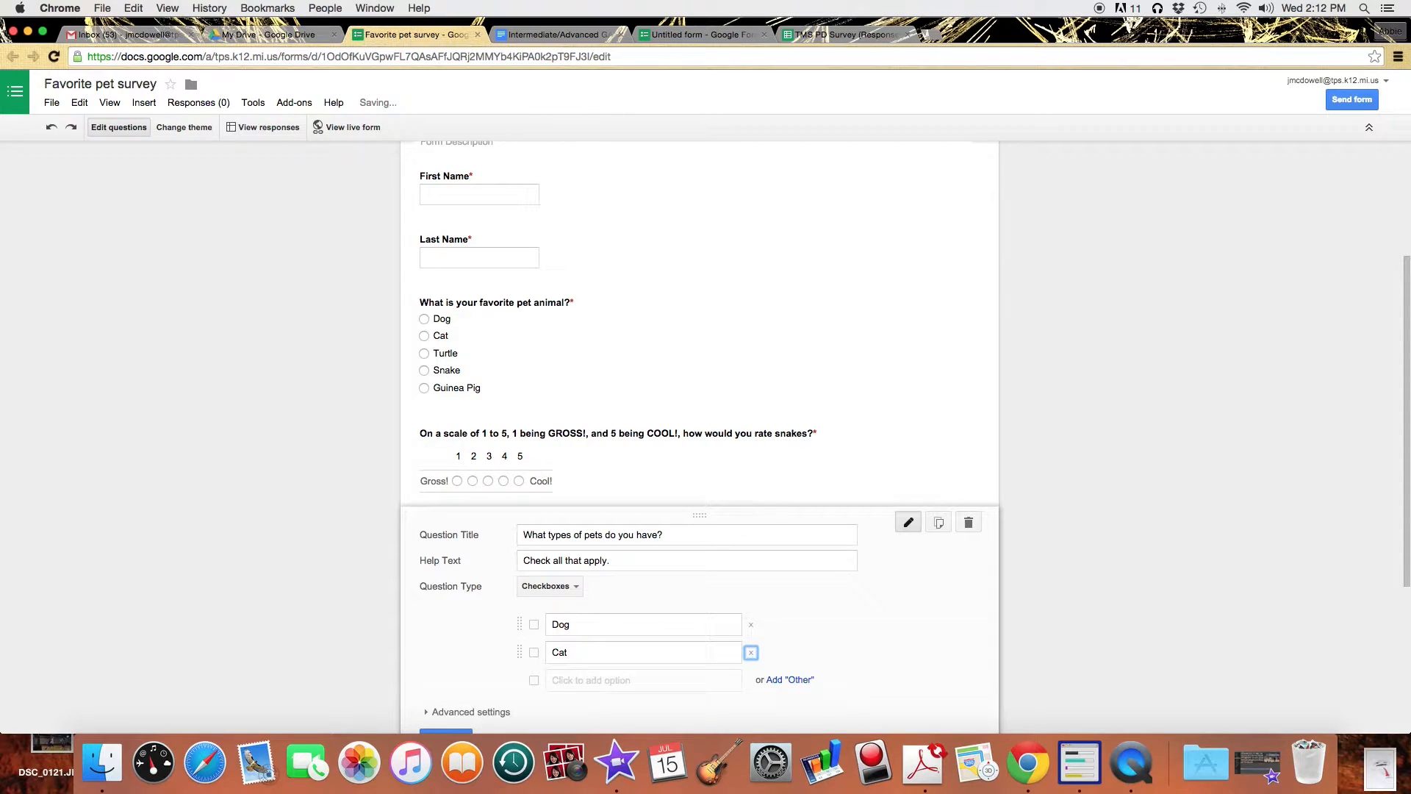
text(Tru)
text(tle)
key(Return)
text(Snake)
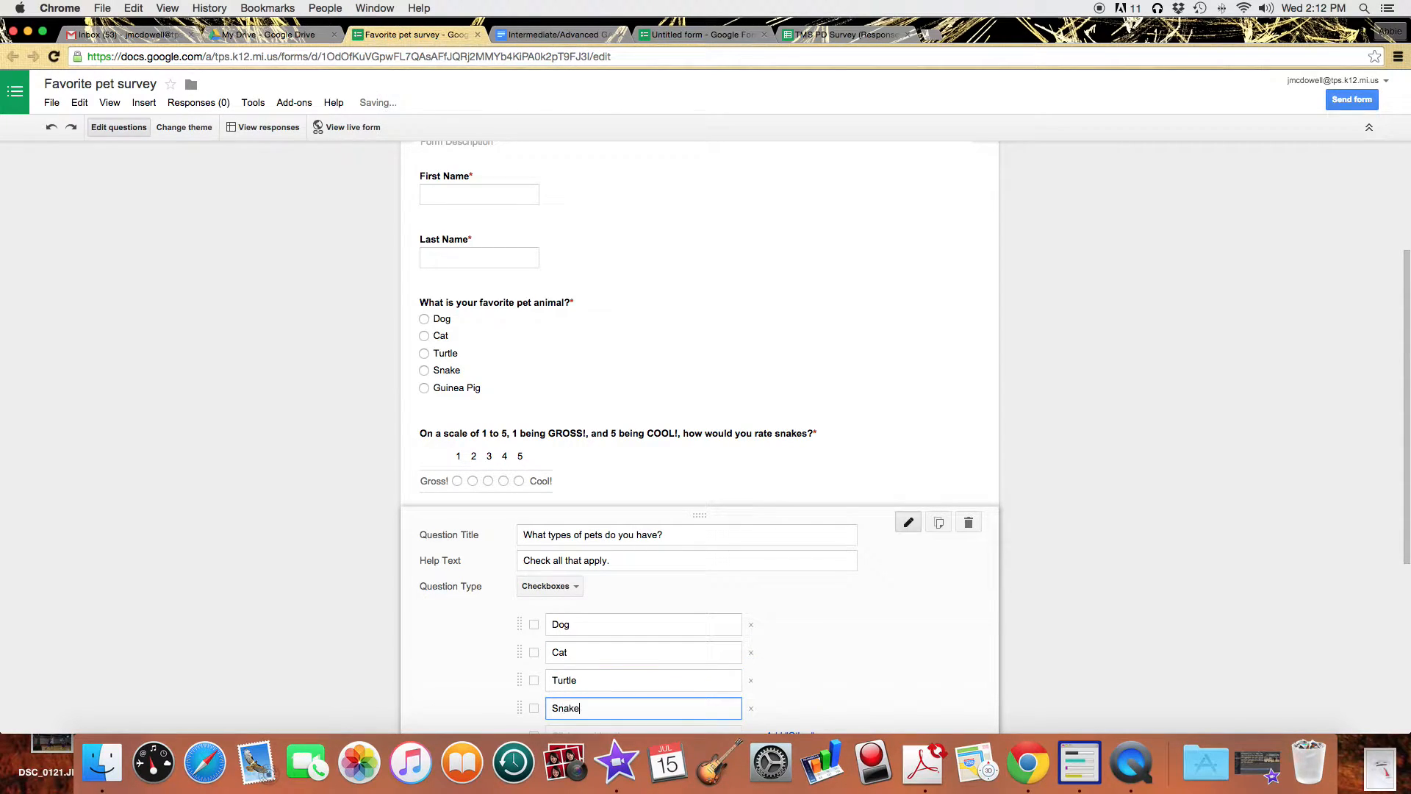
key(Return)
text(Guinea Pig)
Add a sixth option 'None' and finish the pet types question.
scroll(858, 666, down, 2)
scroll(855, 665, down, 3)
click(593, 566)
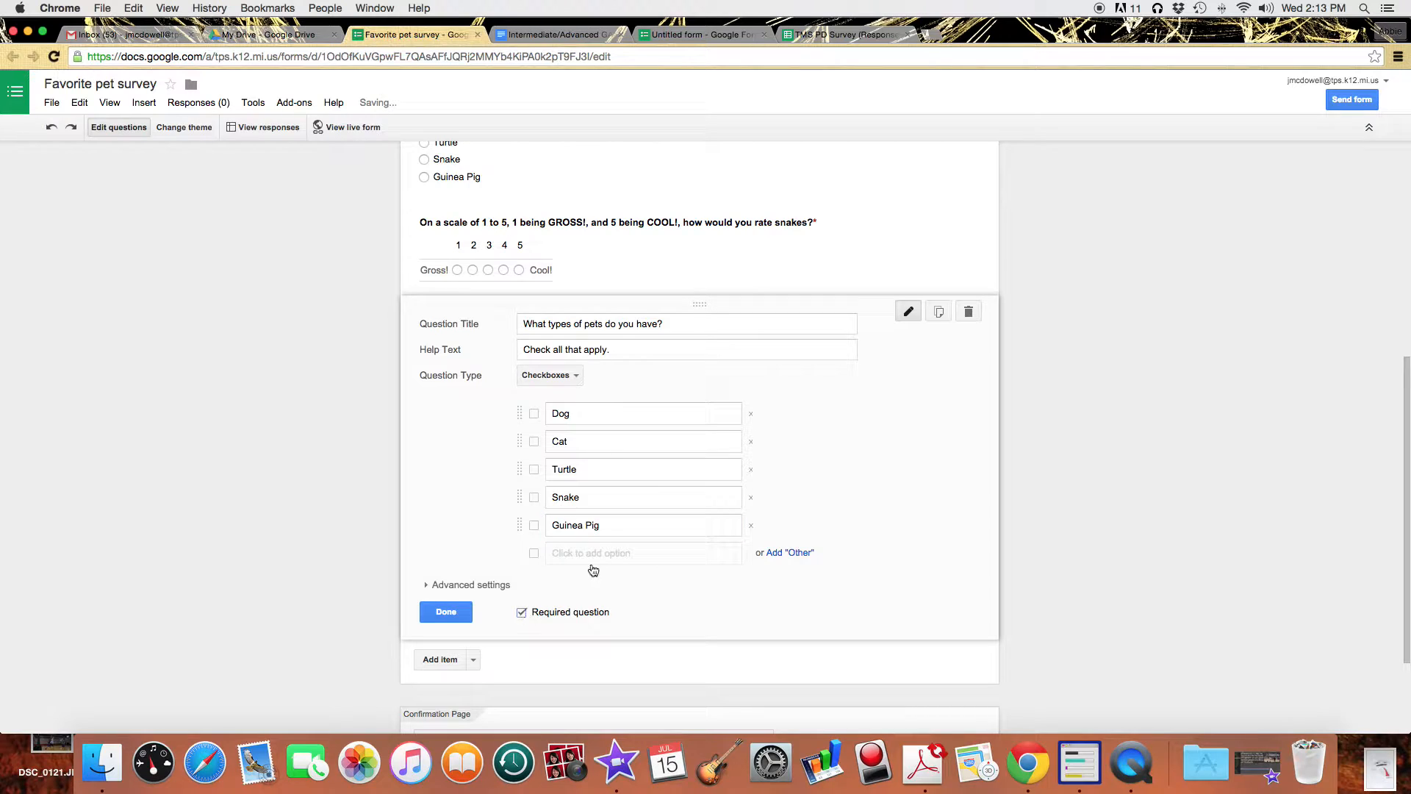
click(597, 553)
text(None)
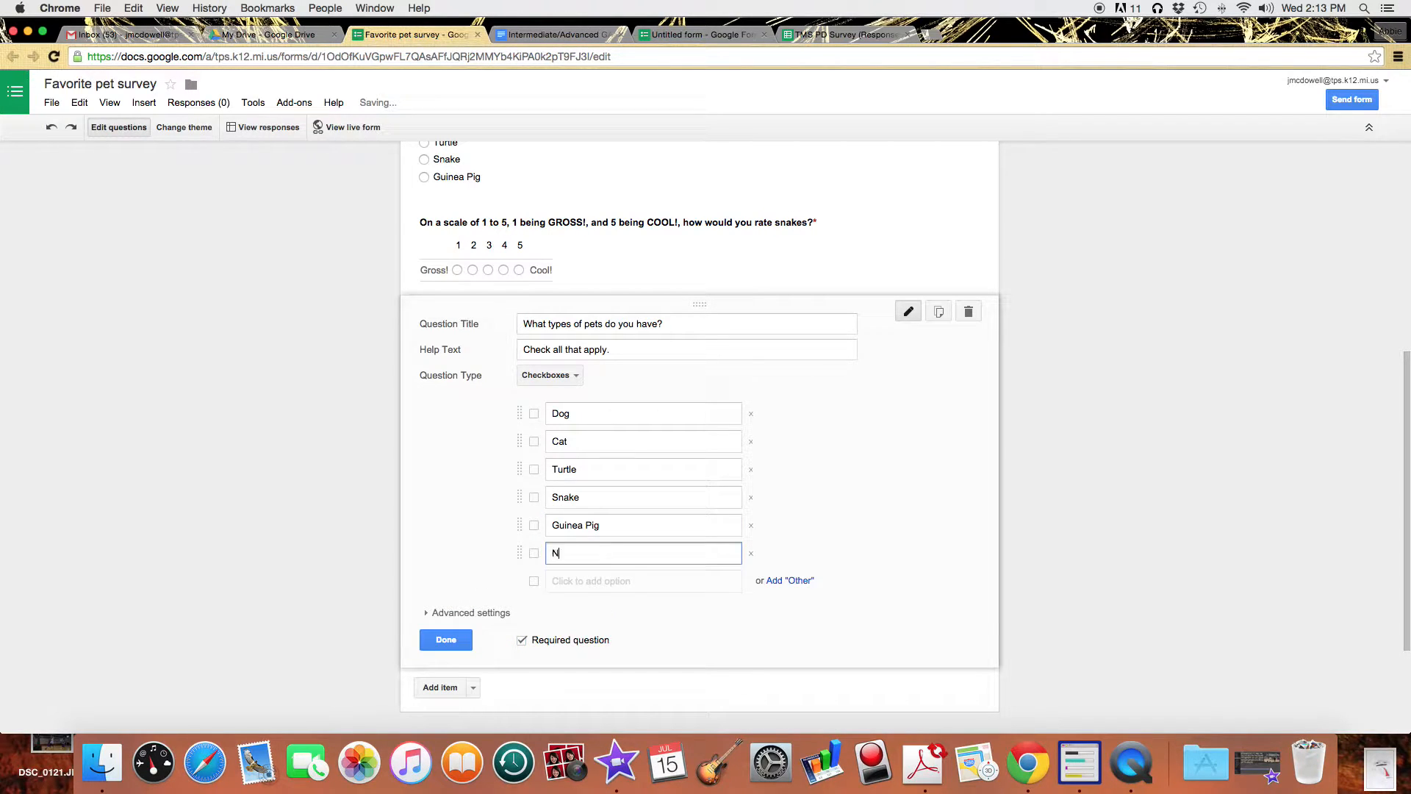
click(452, 639)
click(473, 527)
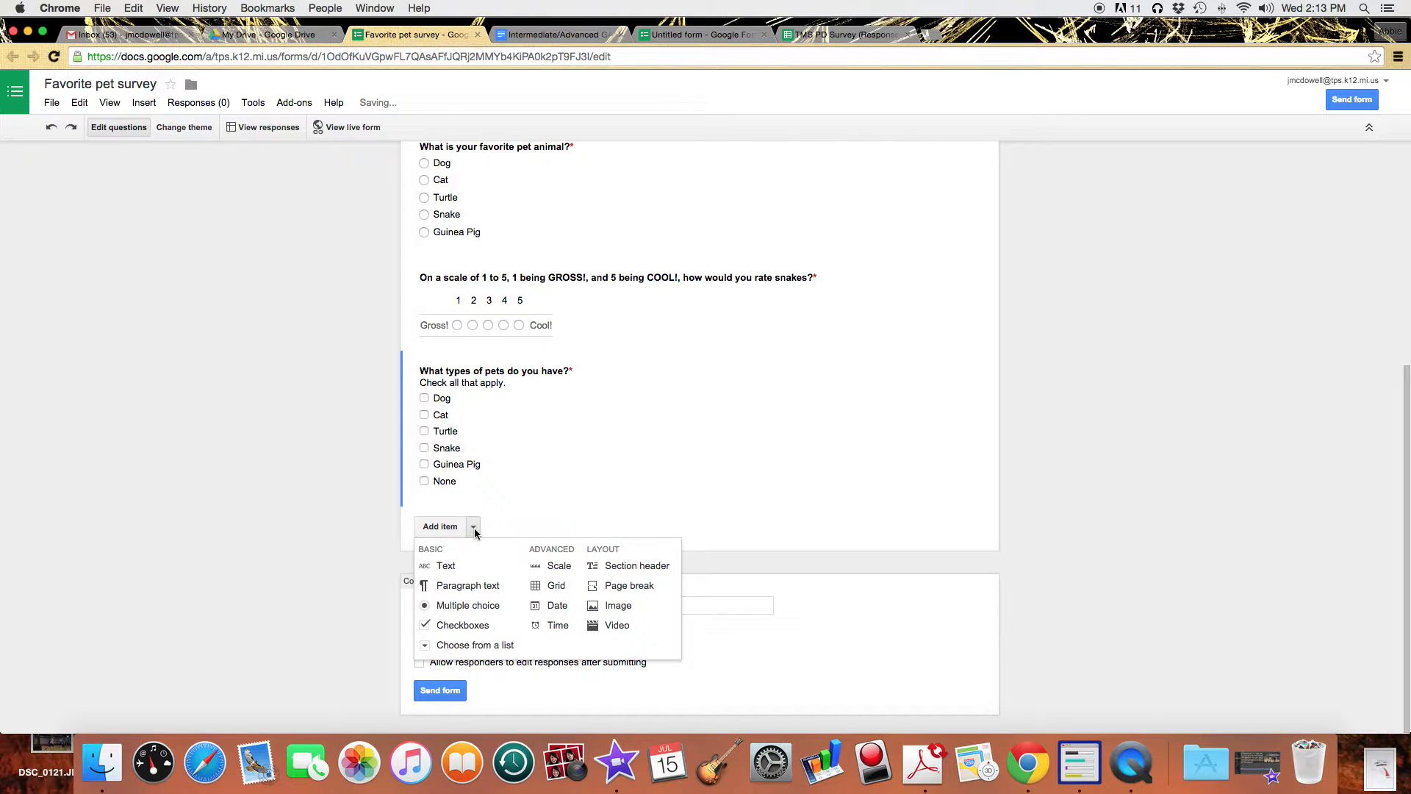
Reopen the pet types question, then the snake-rating scale question, for editing.
click(523, 501)
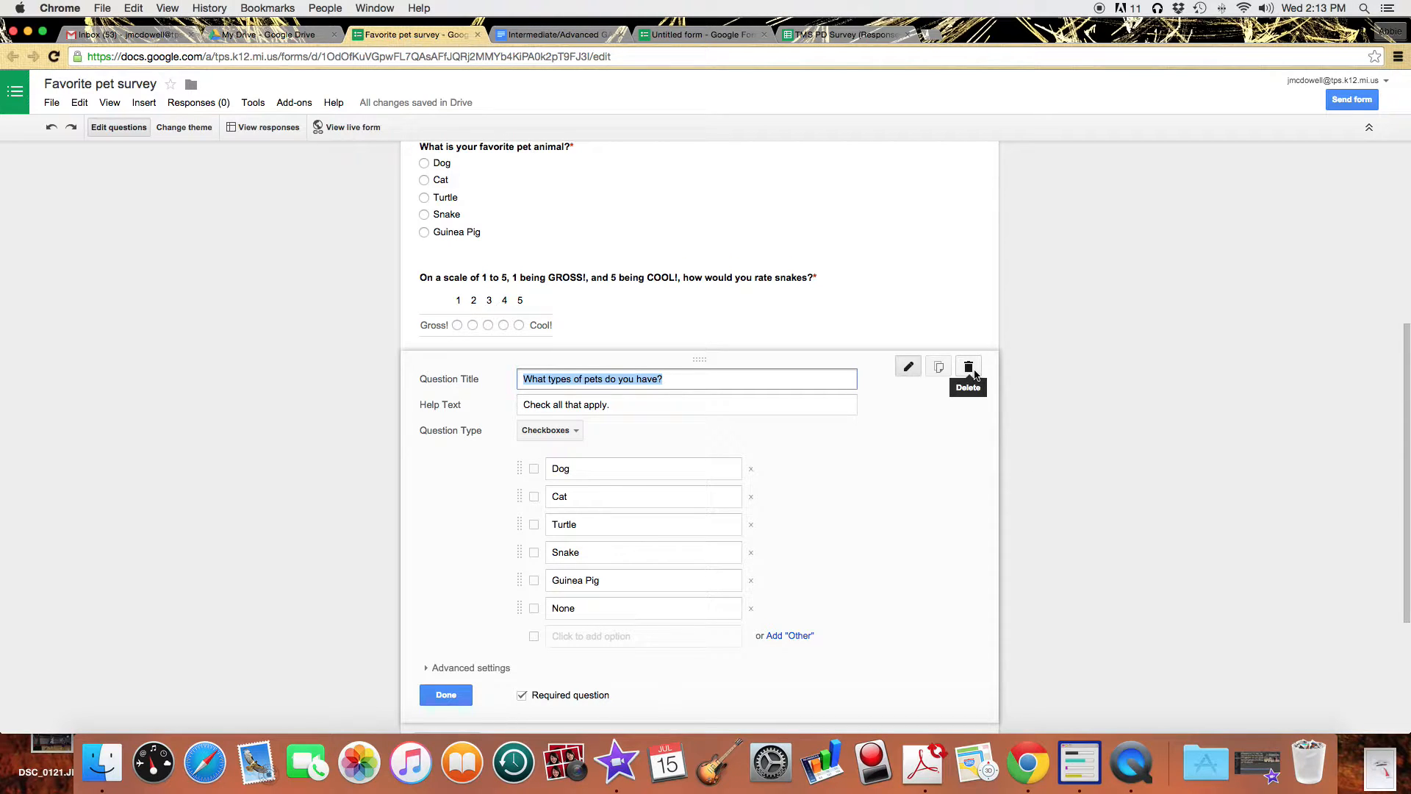
click(844, 312)
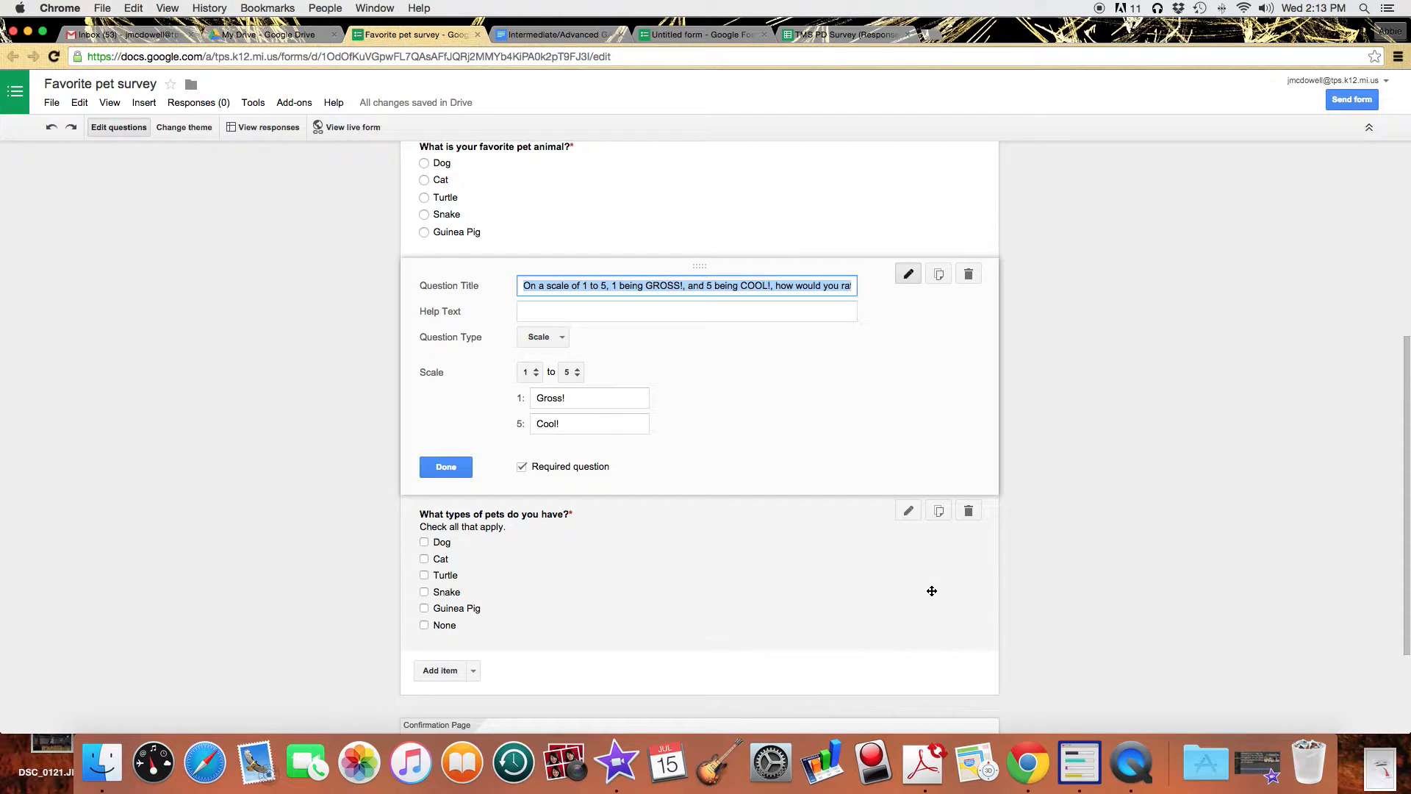
scroll(1091, 566, down, 4)
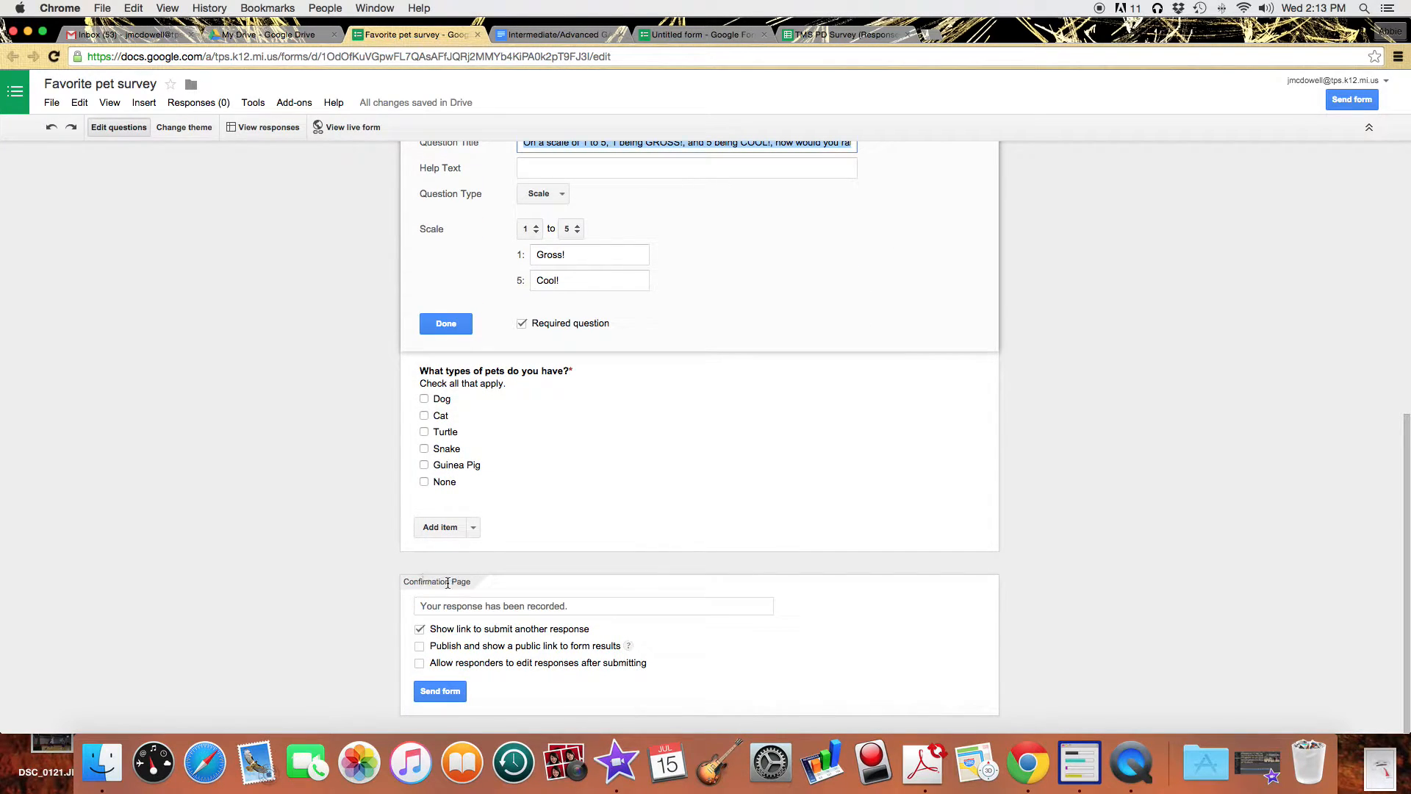
Set the confirmation message to 'Thanks for taking our pet survey!' and disable the submit-another-response link.
click(594, 607)
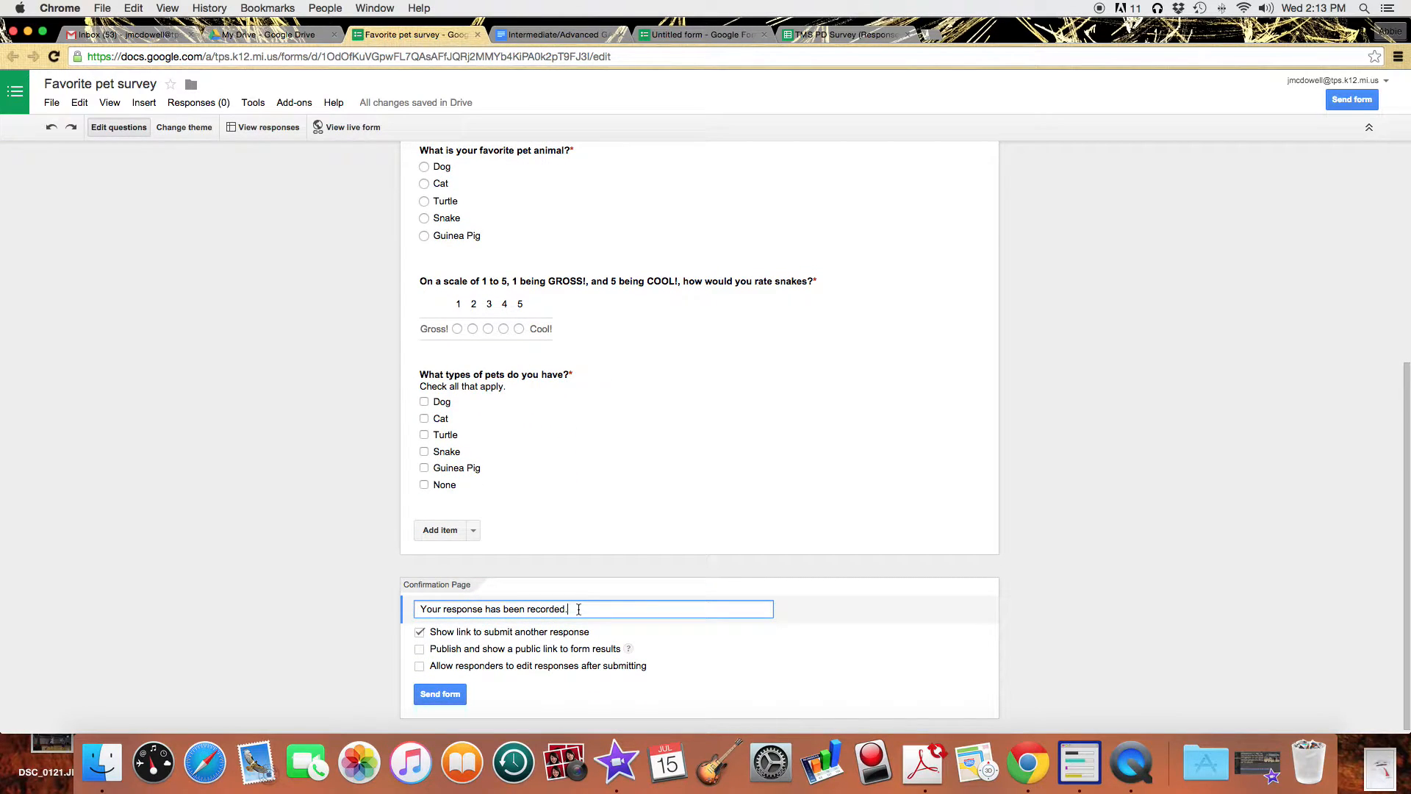
drag(579, 609, 420, 609)
text(Thanks fo)
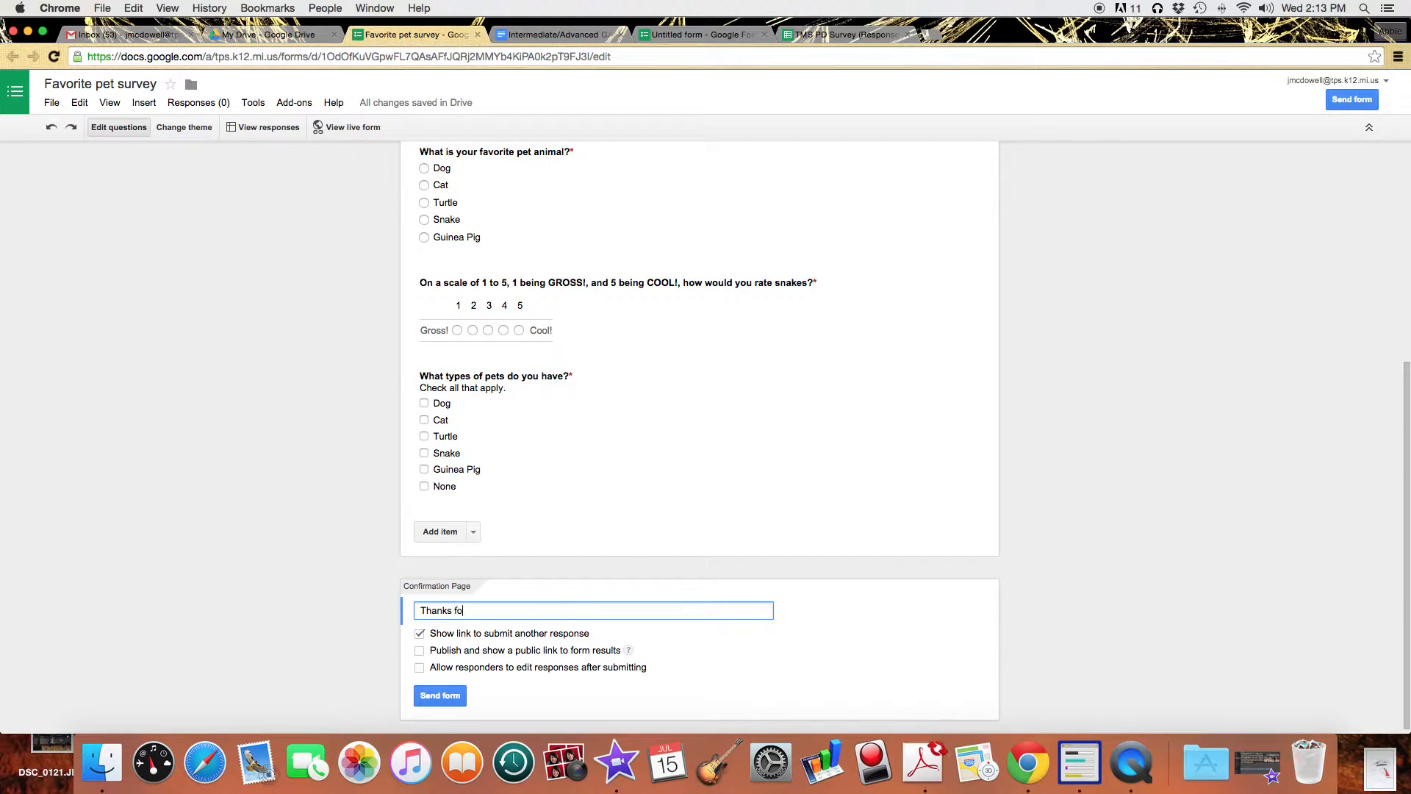
text(r taking our pet survey!)
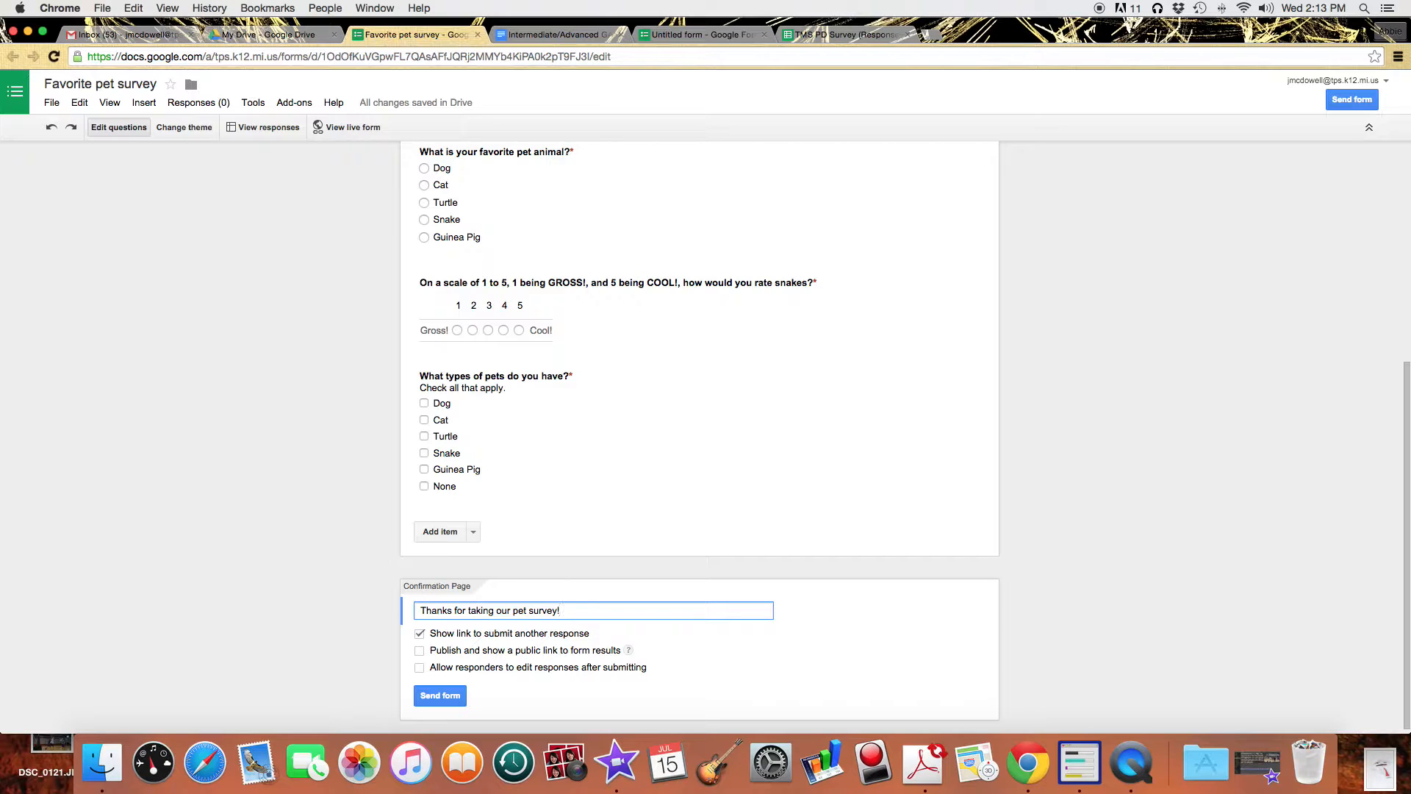
click(420, 635)
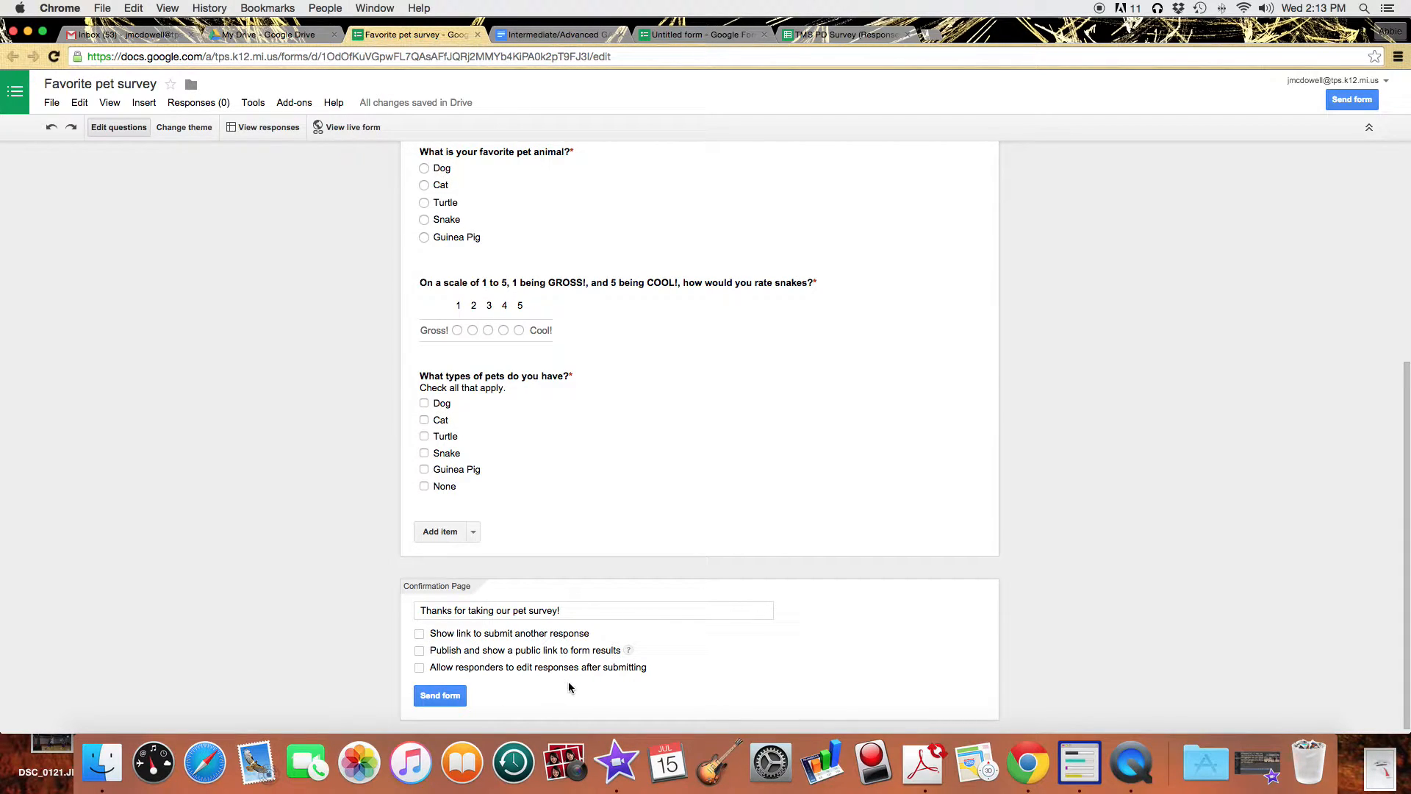
scroll(294, 644, down, 1)
scroll(282, 639, up, 5)
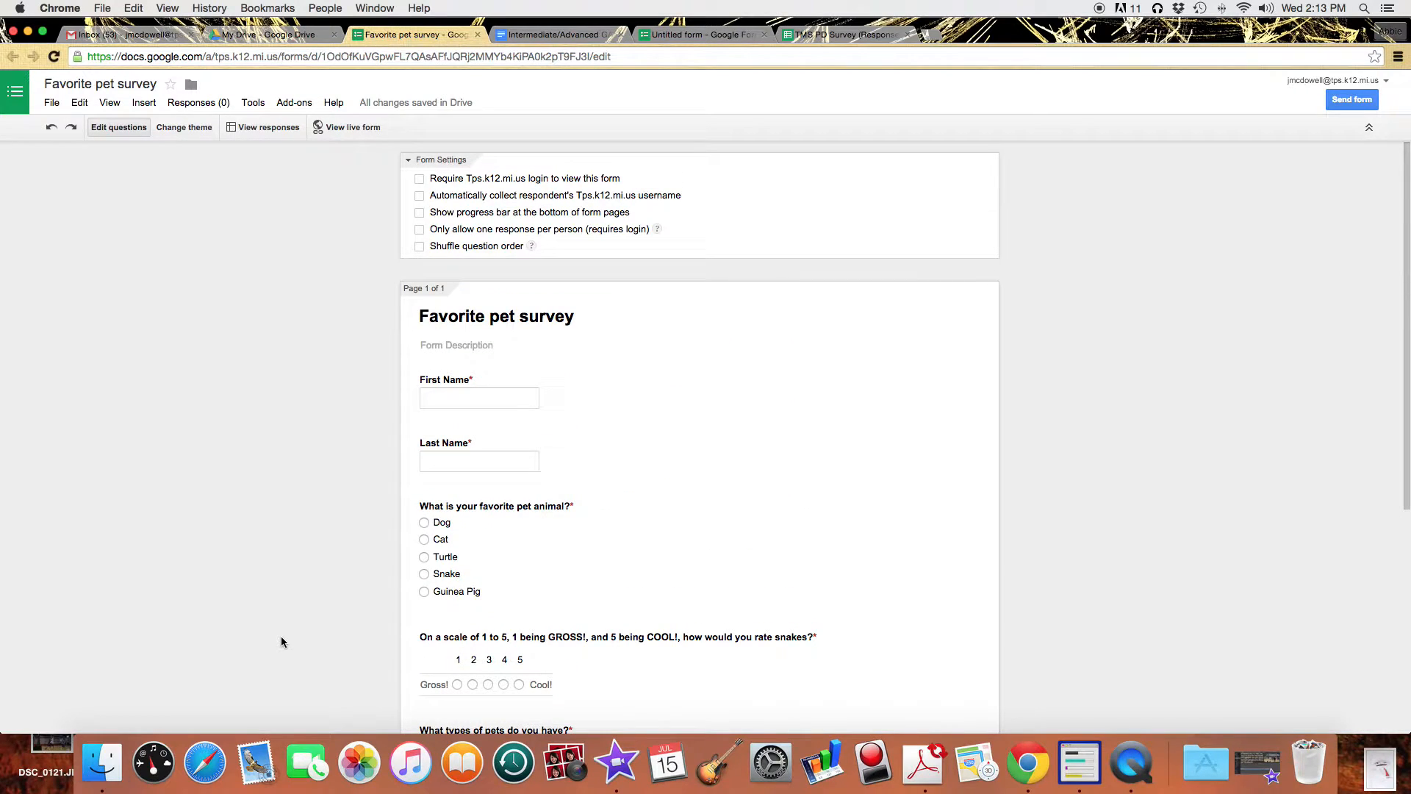
scroll(281, 639, down, 2)
scroll(282, 642, down, 5)
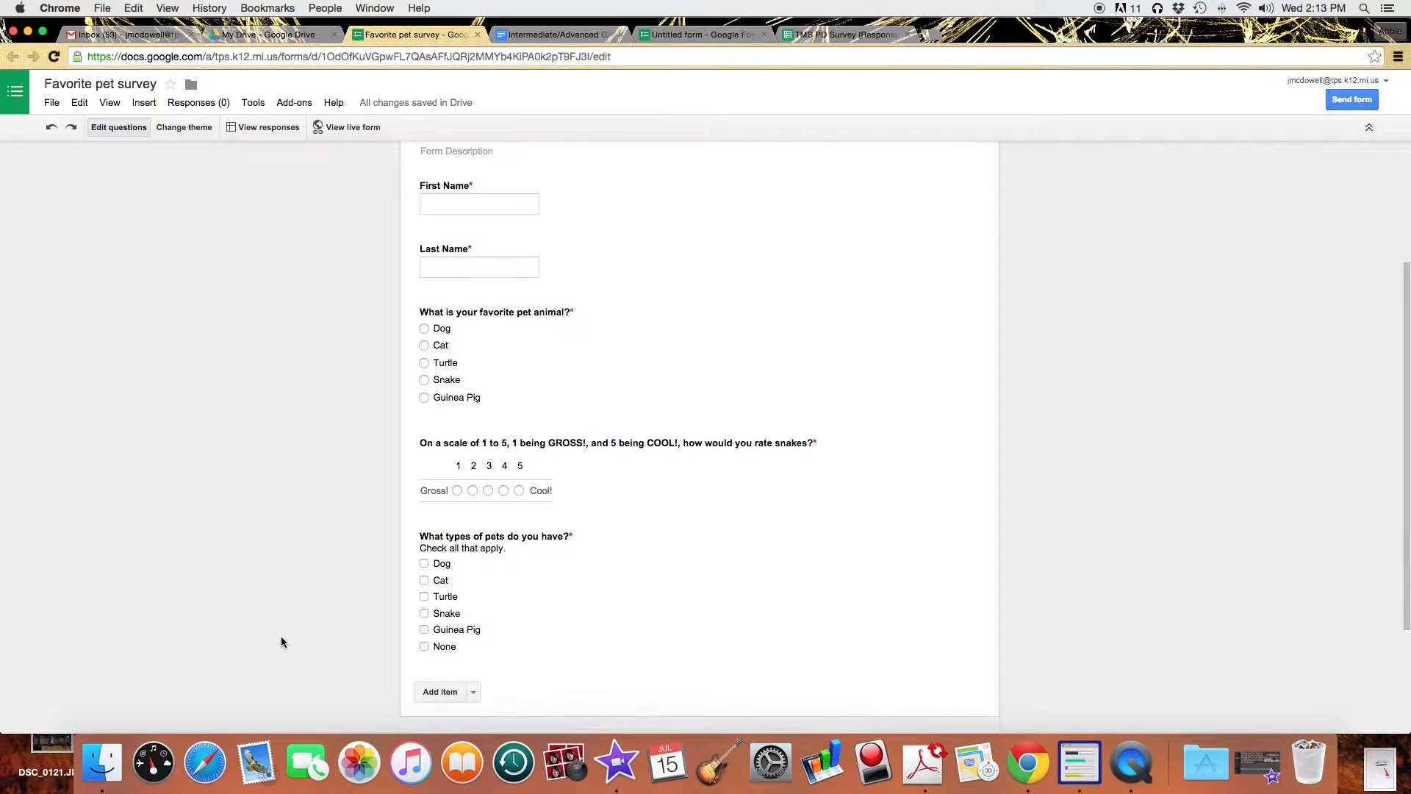
scroll(281, 641, up, 8)
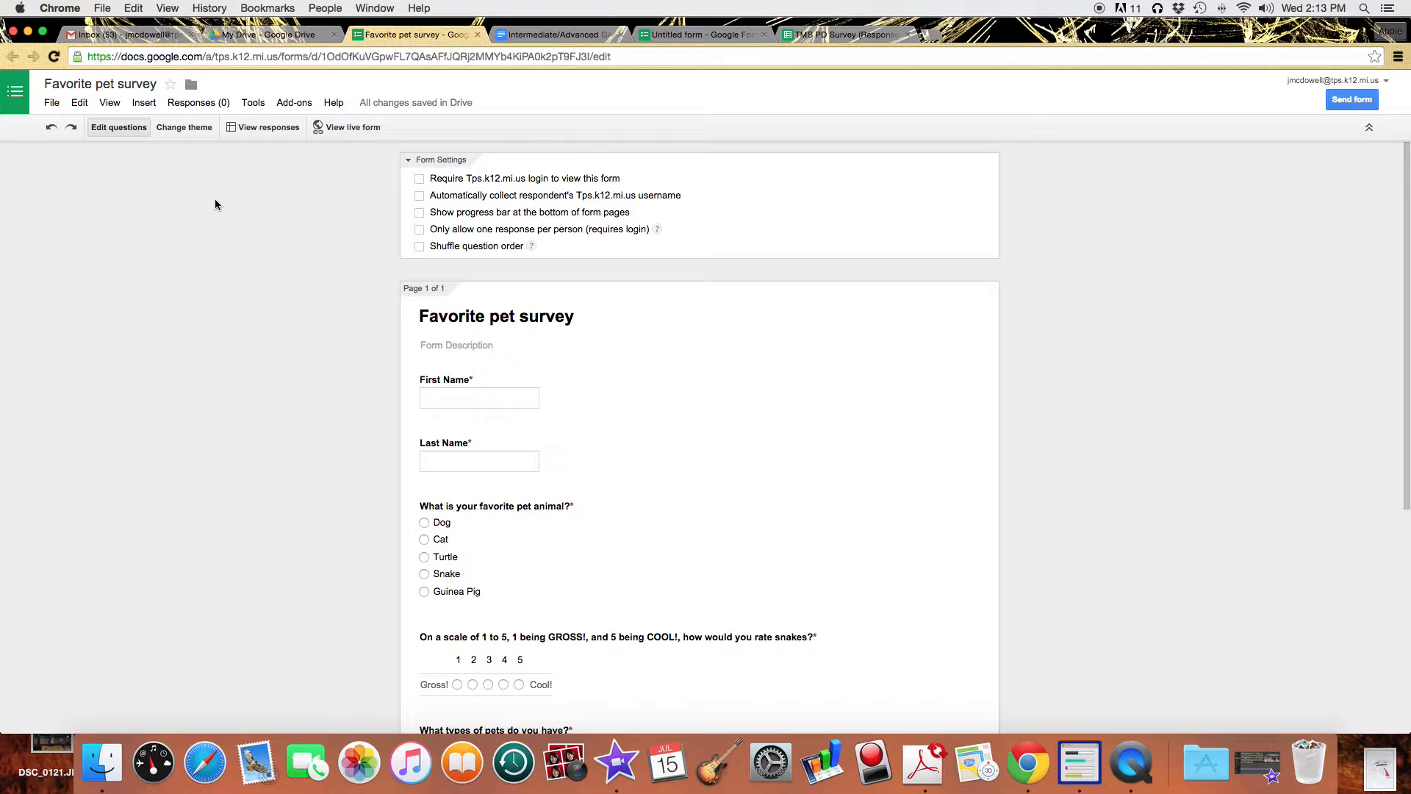
Try At the Fair, Beach Evening, Birthday Cats and Farm Life themes, then apply Tour de Friends.
click(193, 130)
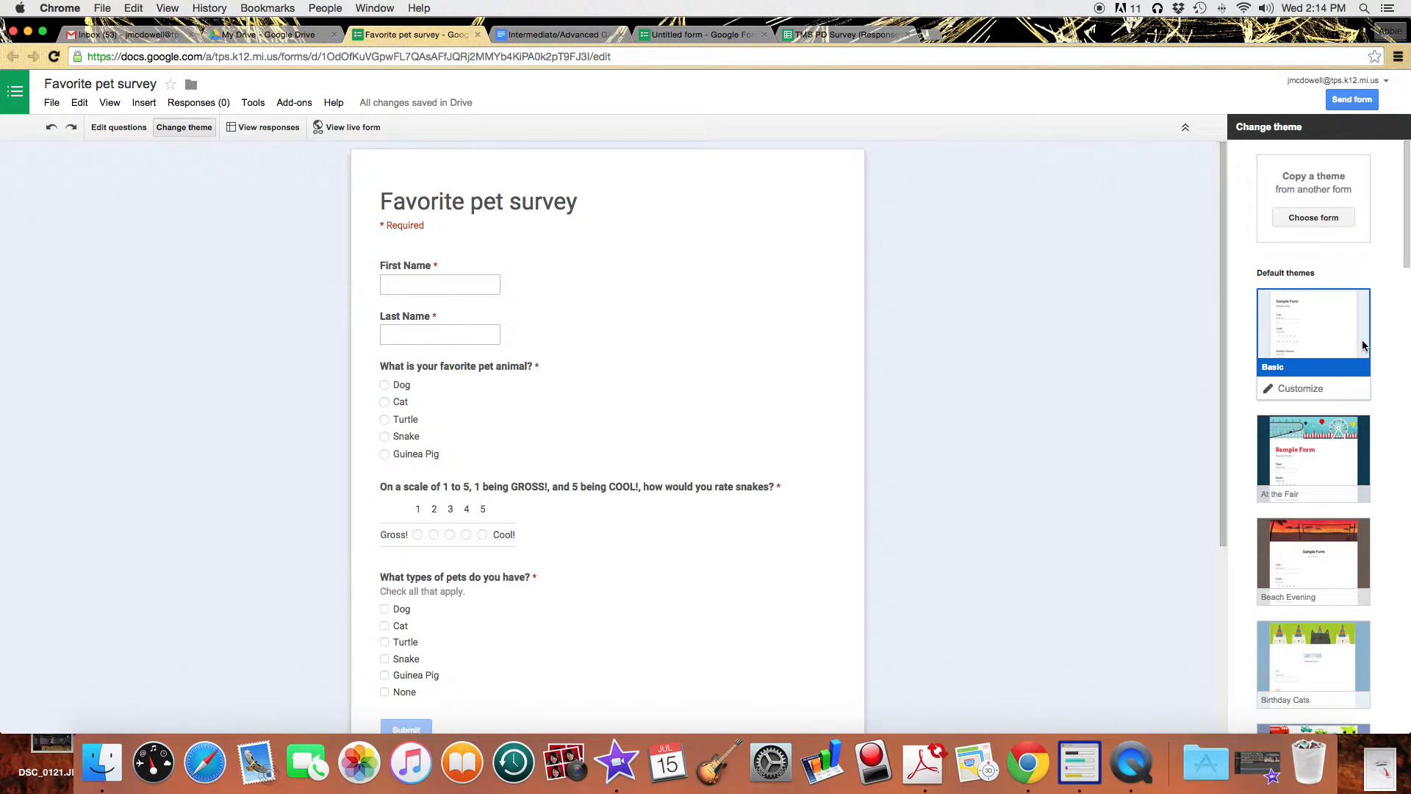
click(1323, 478)
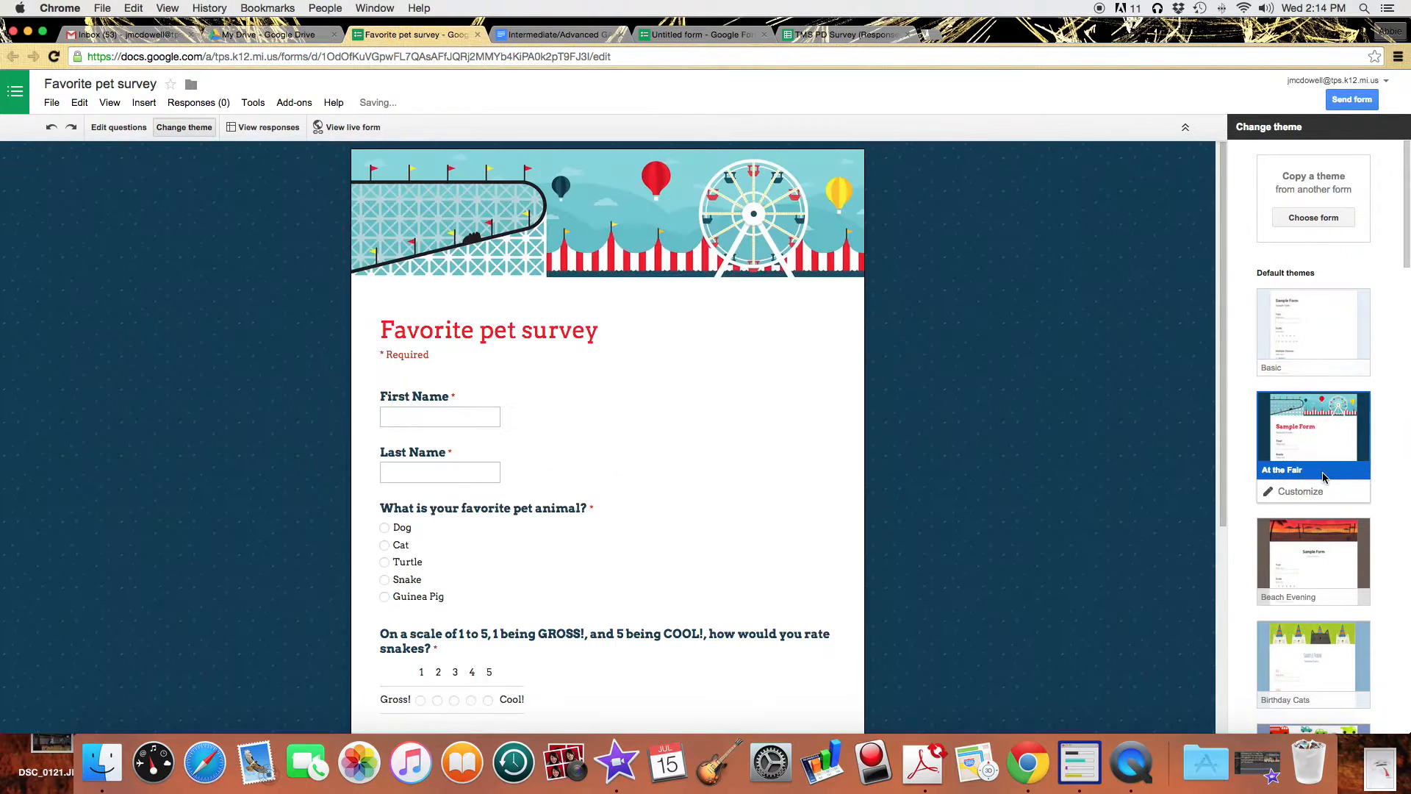
click(1311, 563)
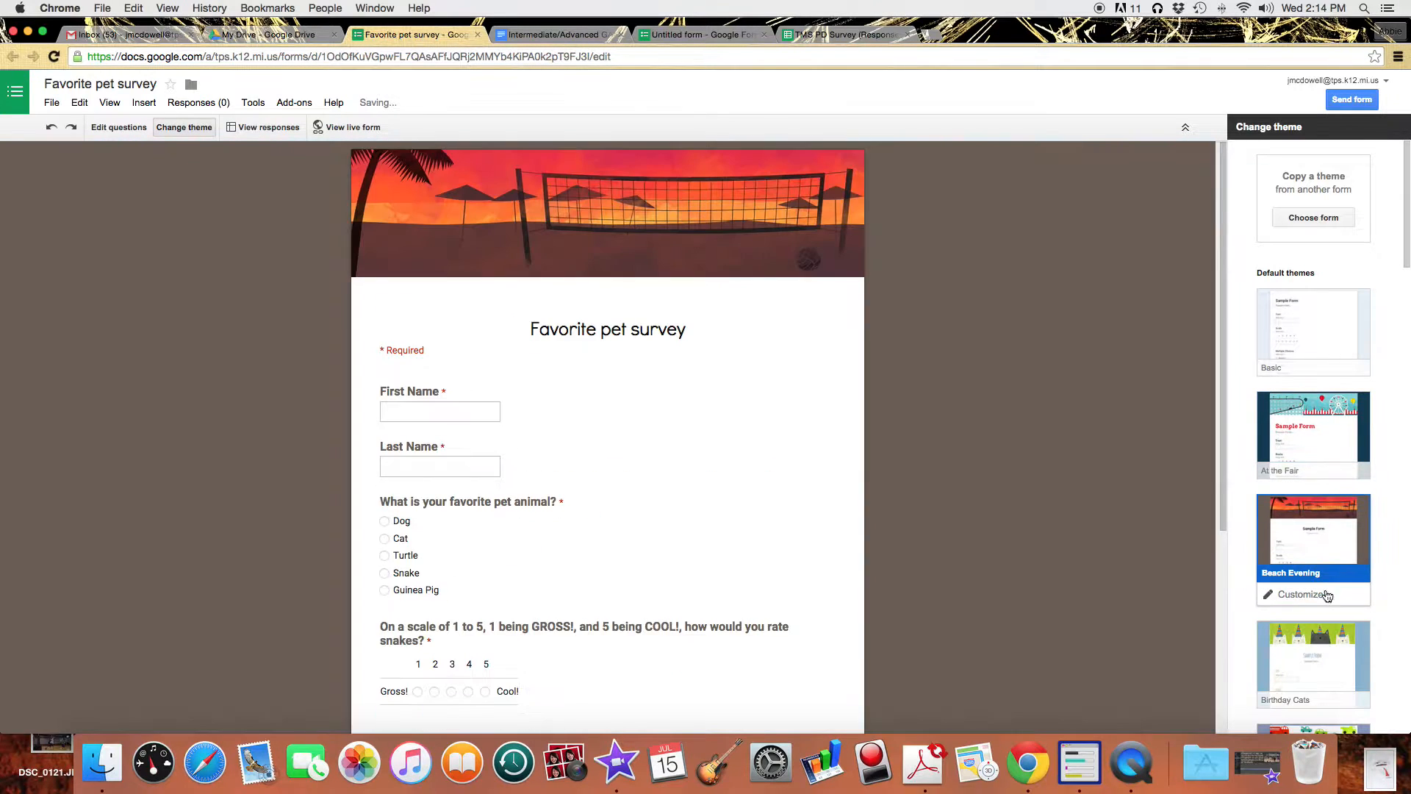
click(1314, 650)
scroll(1026, 644, down, 5)
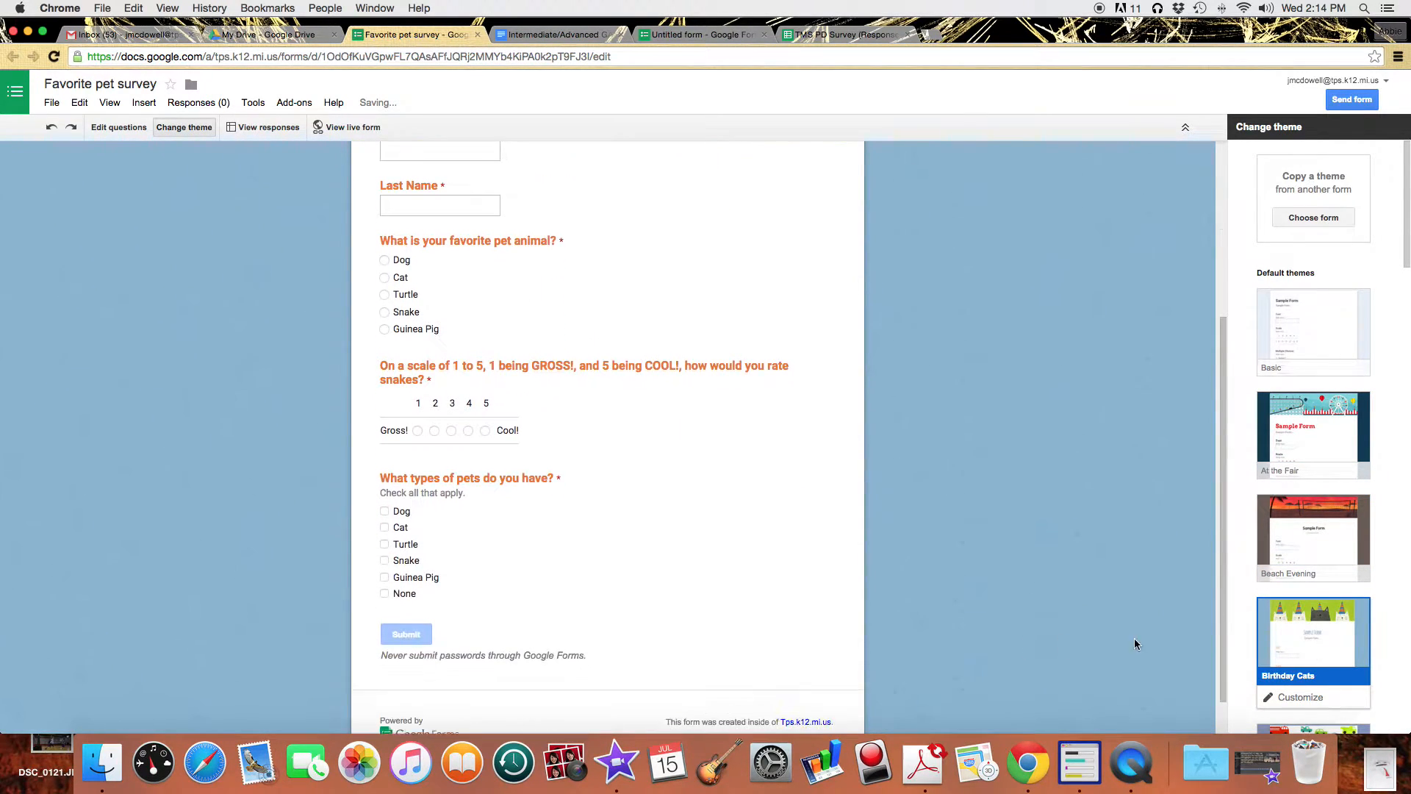
scroll(1267, 665, down, 8)
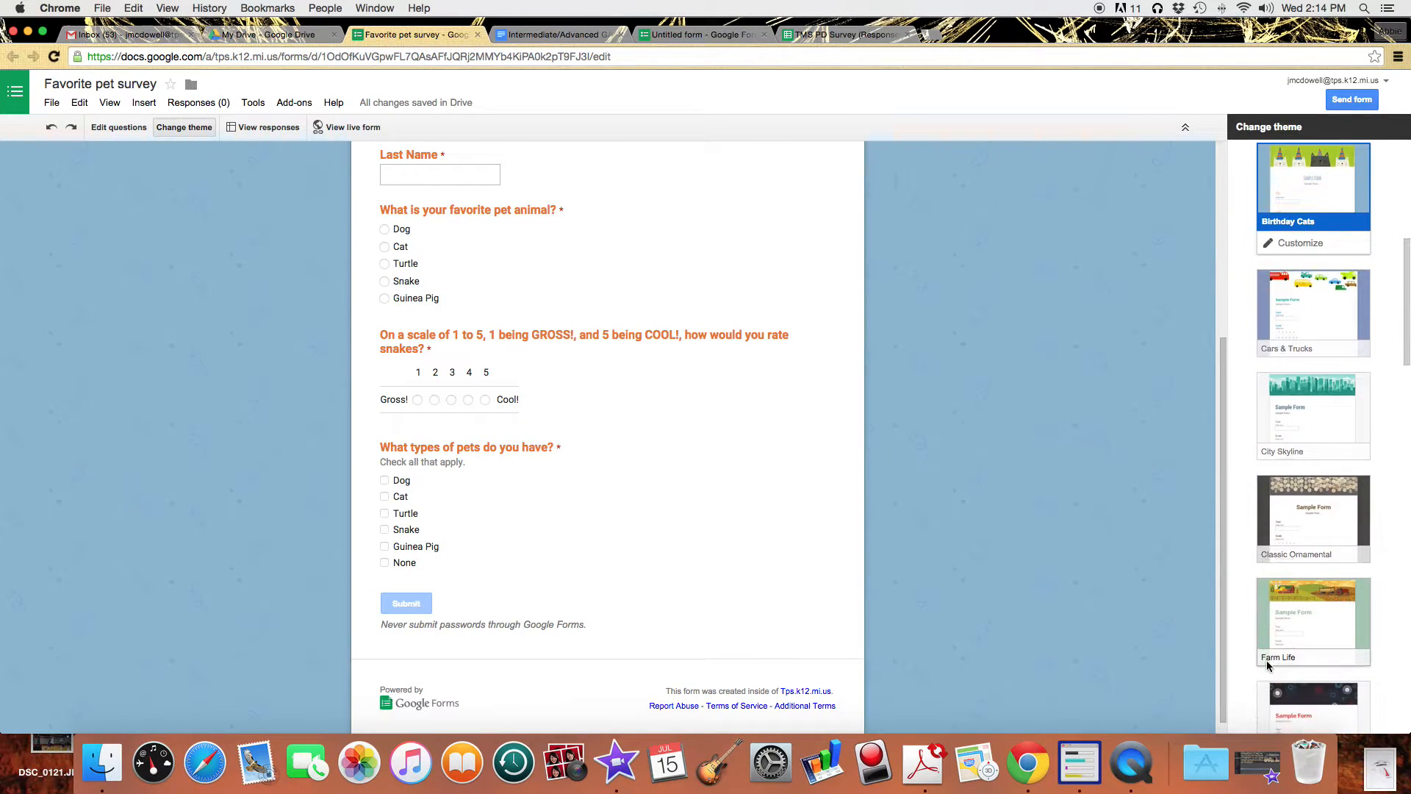
scroll(1267, 665, down, 3)
click(1320, 394)
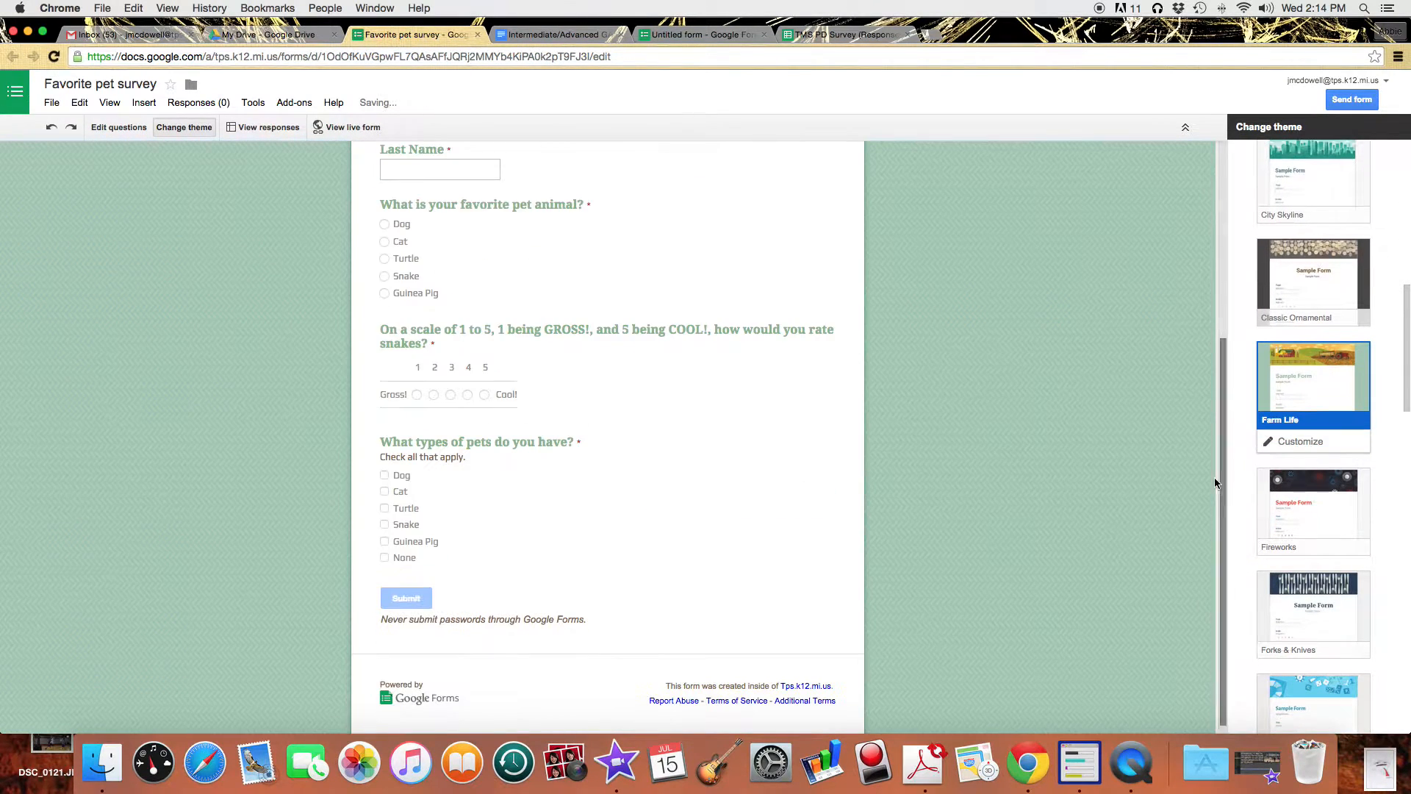
scroll(1248, 515, down, 2)
scroll(1247, 515, down, 10)
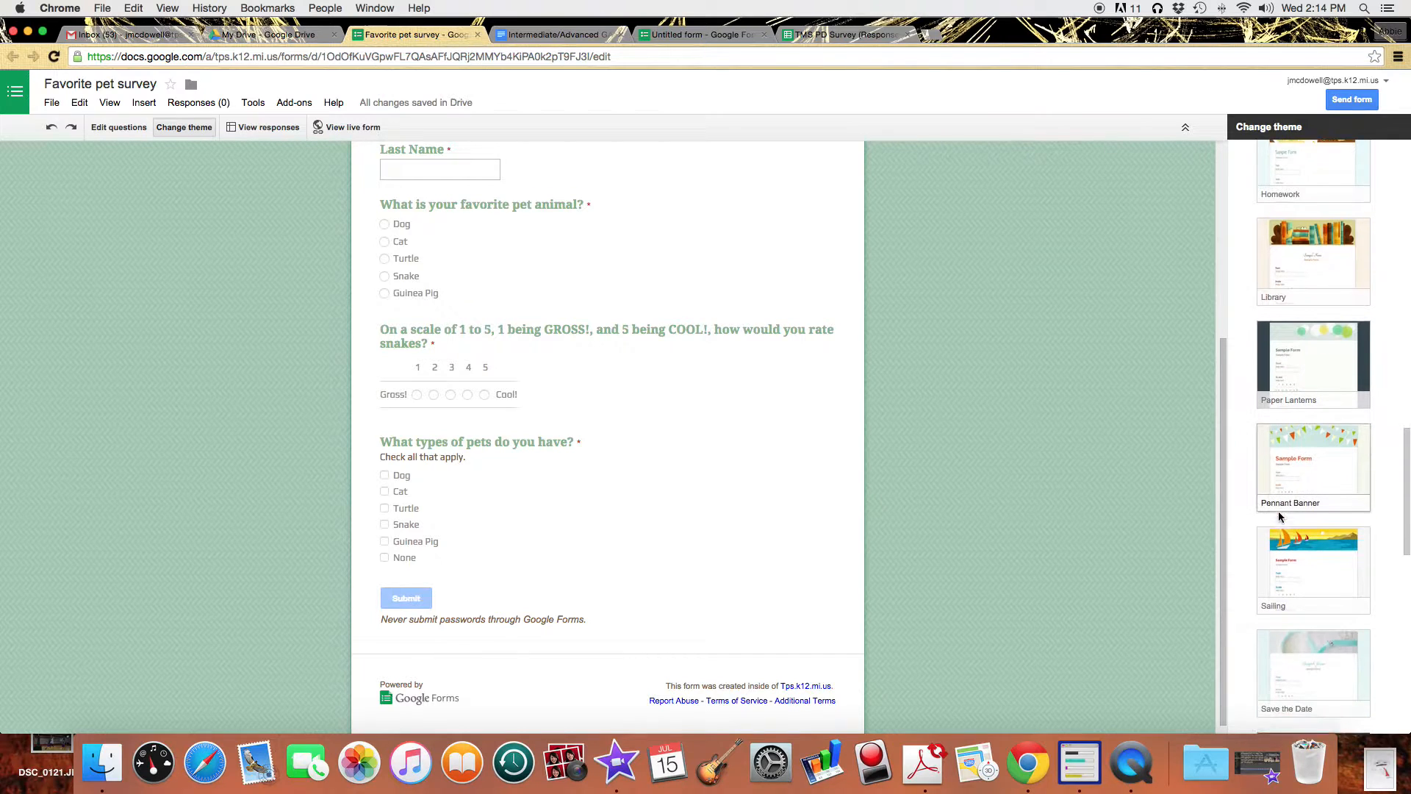
scroll(1291, 516, down, 6)
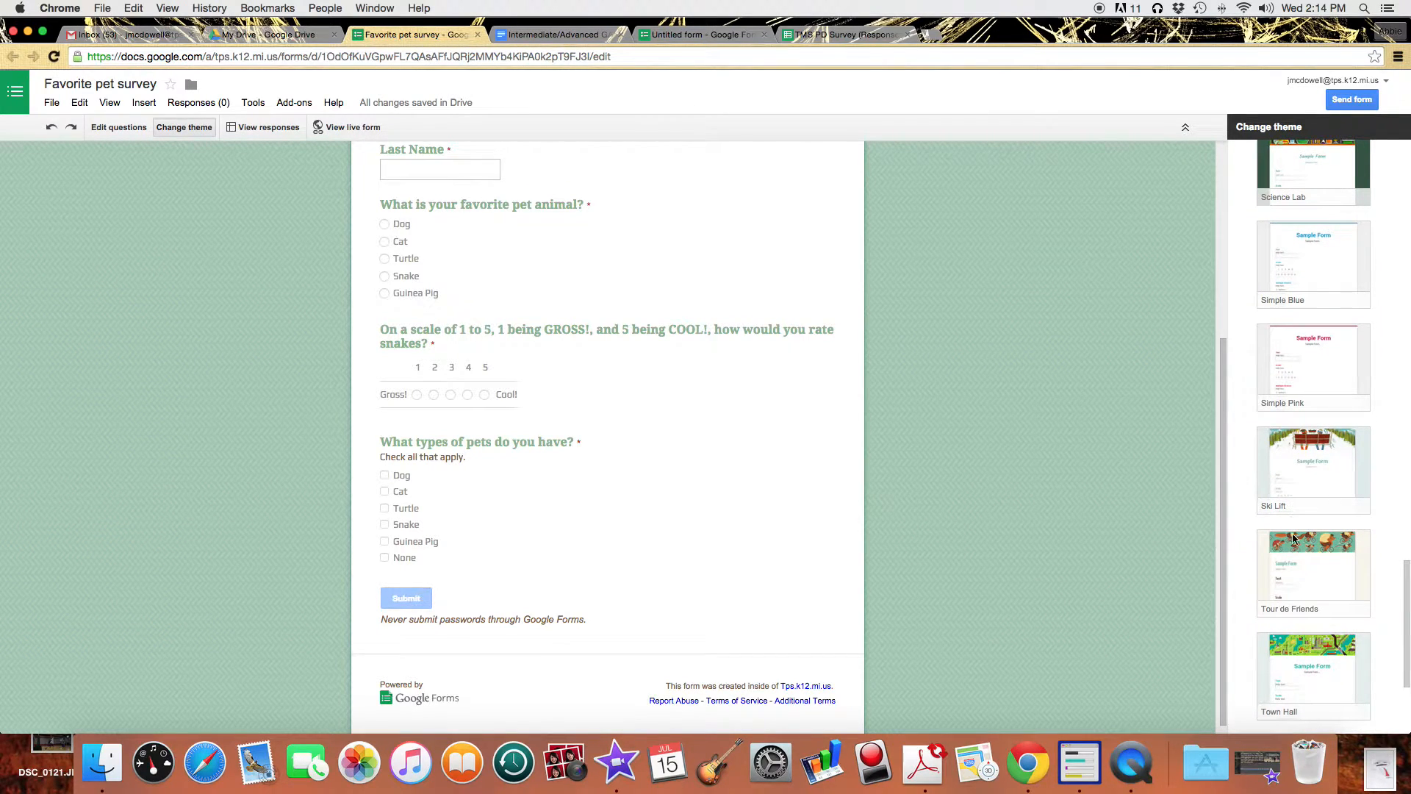
click(1306, 564)
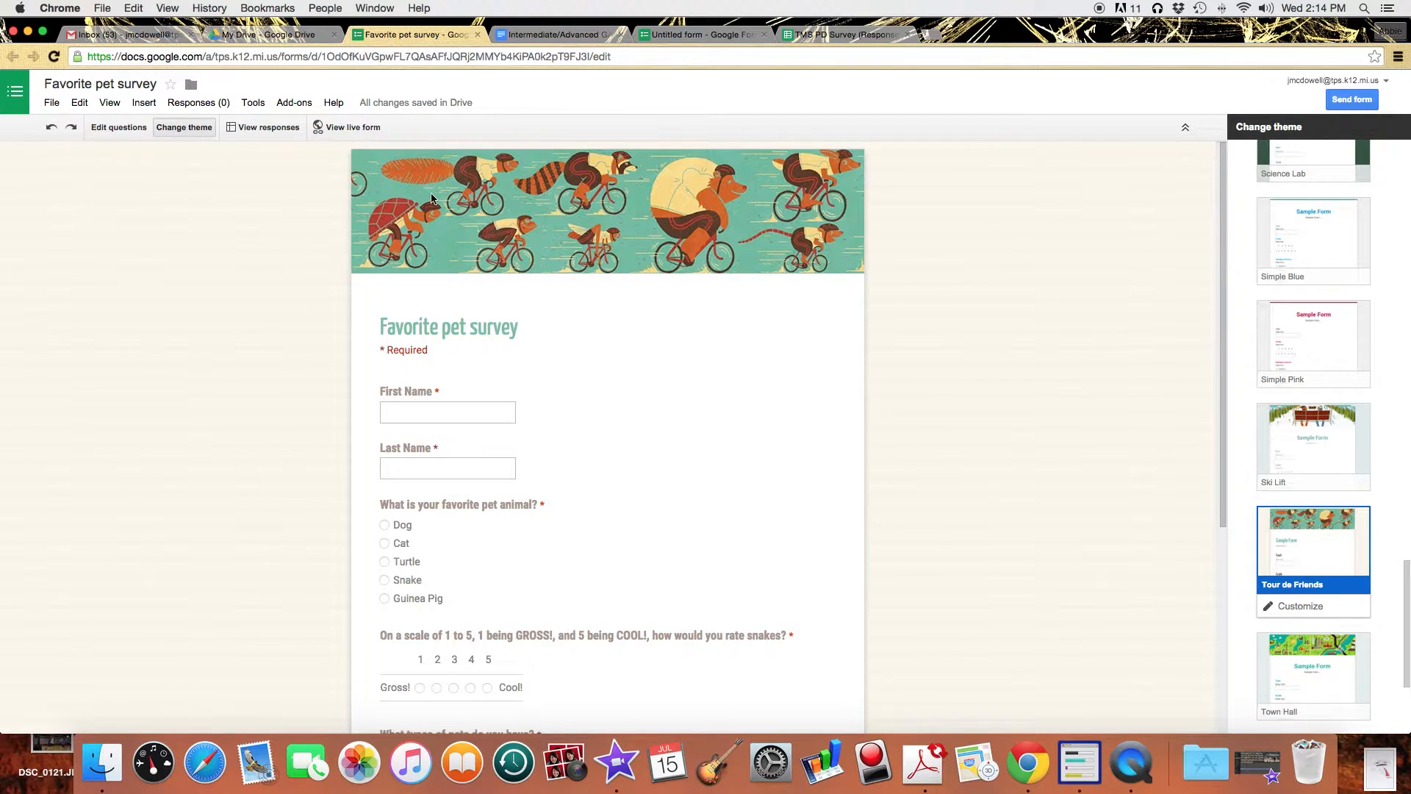
On the live form, enter a respondent's first and last name.
click(357, 130)
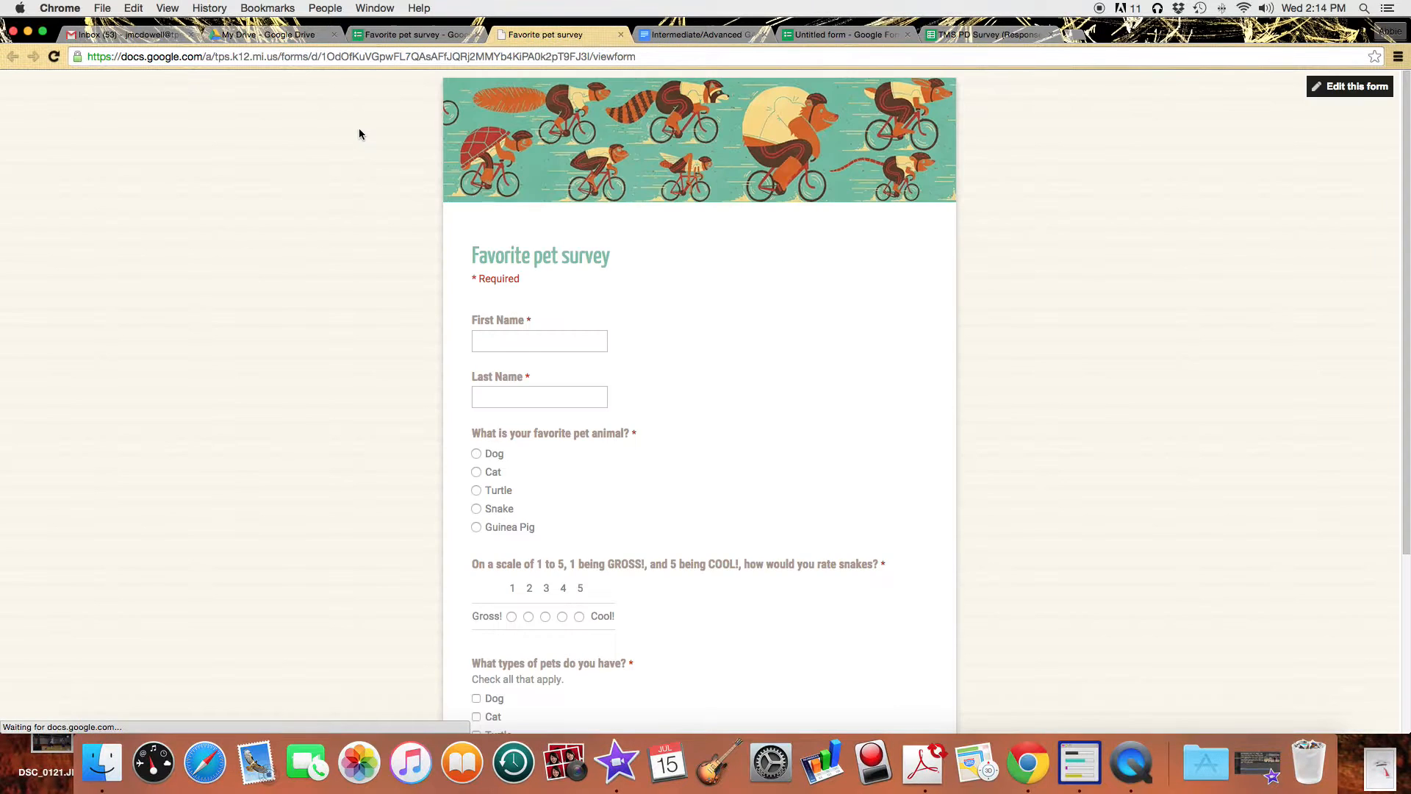
click(551, 341)
key(Tab)
key(Tab)
Answer Dog, rate snakes 1, check Dog and Cat, and submit the response.
click(476, 454)
click(511, 616)
scroll(792, 607, down, 2)
click(476, 610)
click(476, 629)
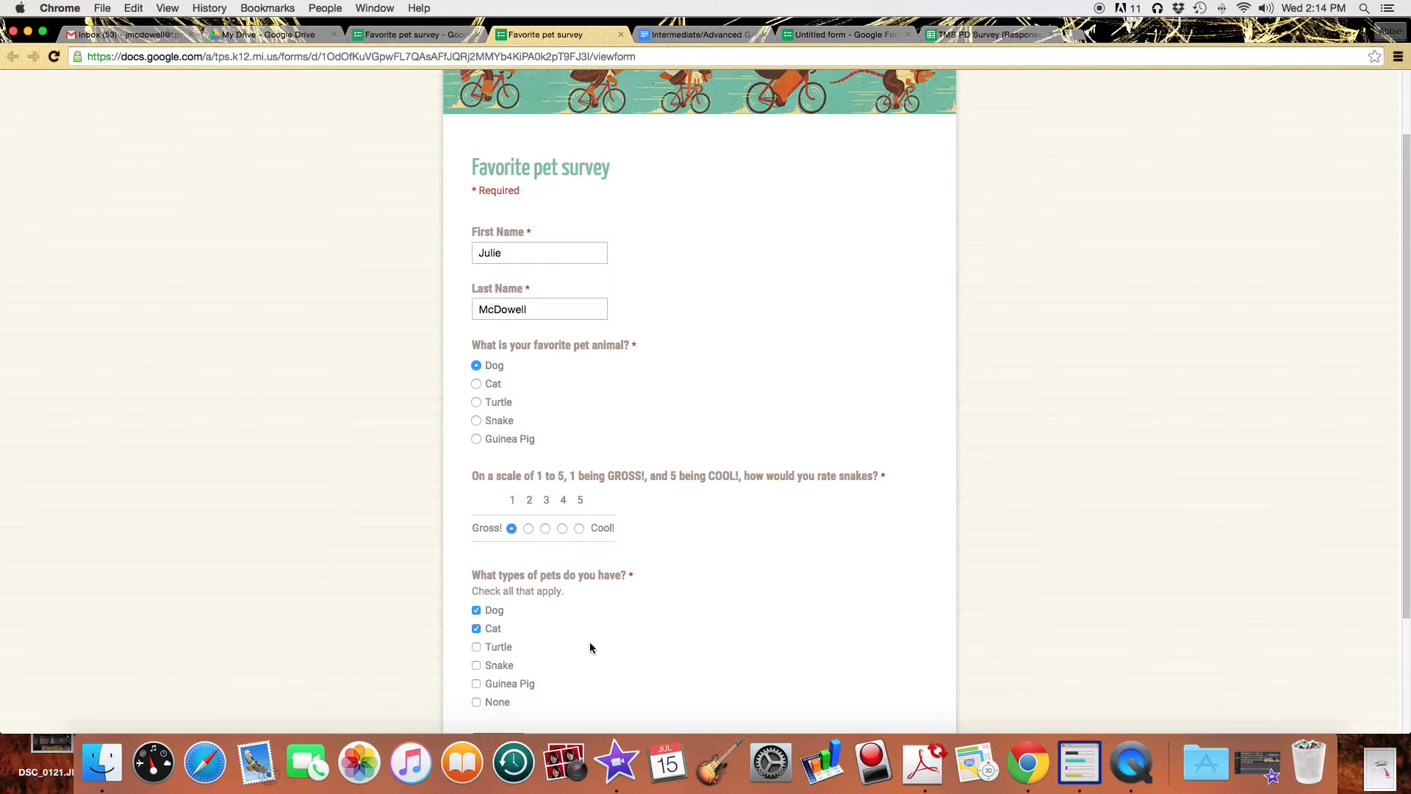
scroll(590, 641, down, 4)
click(508, 594)
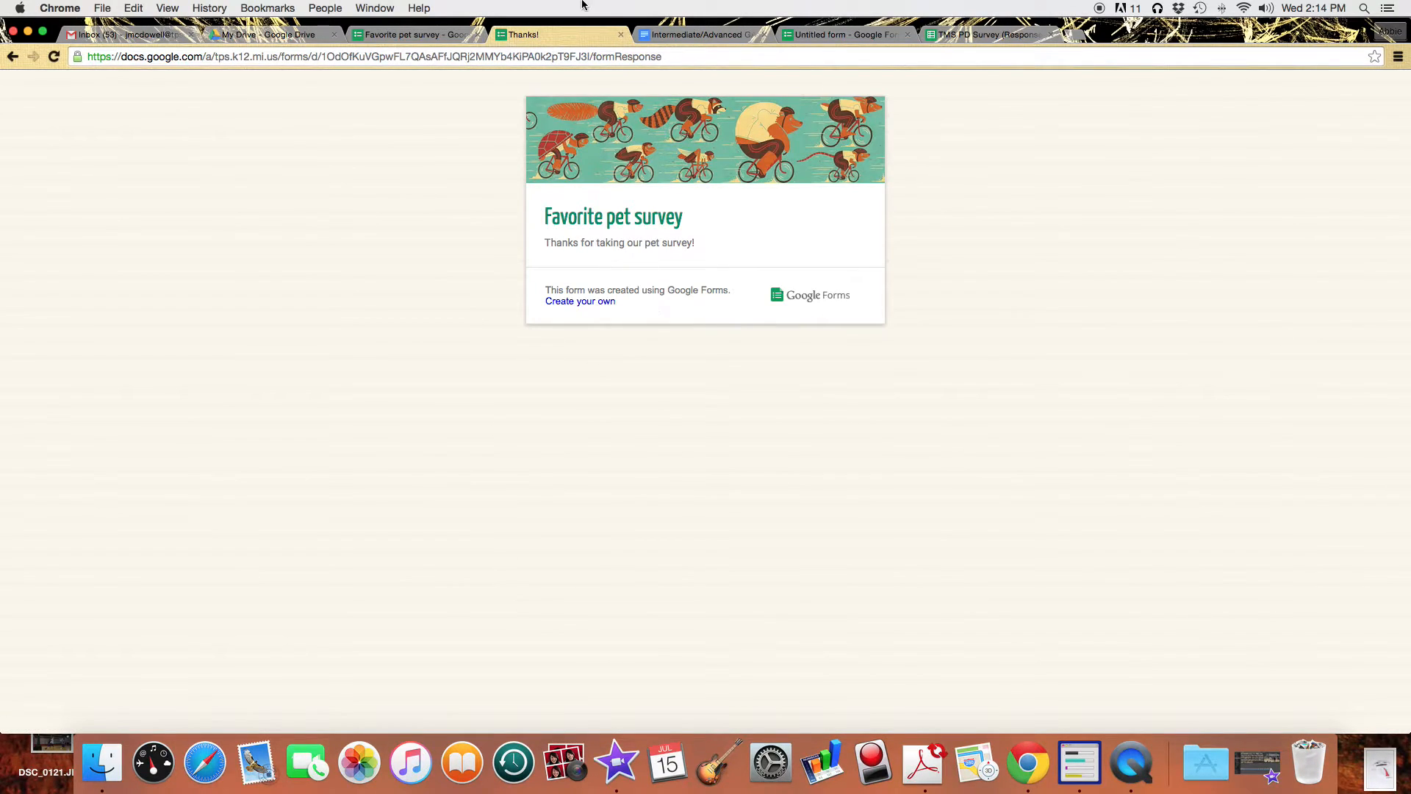
click(620, 35)
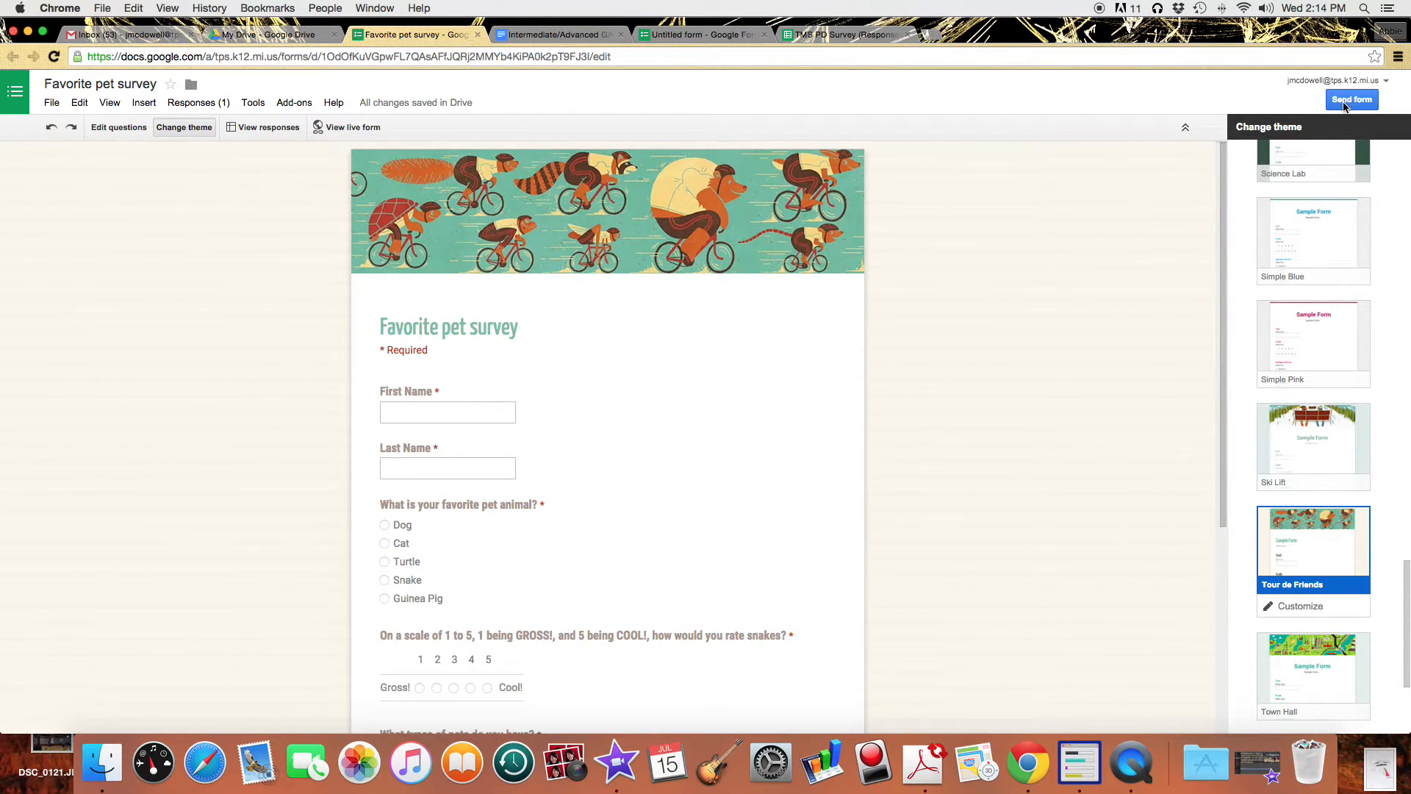
Email the Favorite pet survey to a colleague with a note asking them to disregard it.
scroll(936, 339, down, 5)
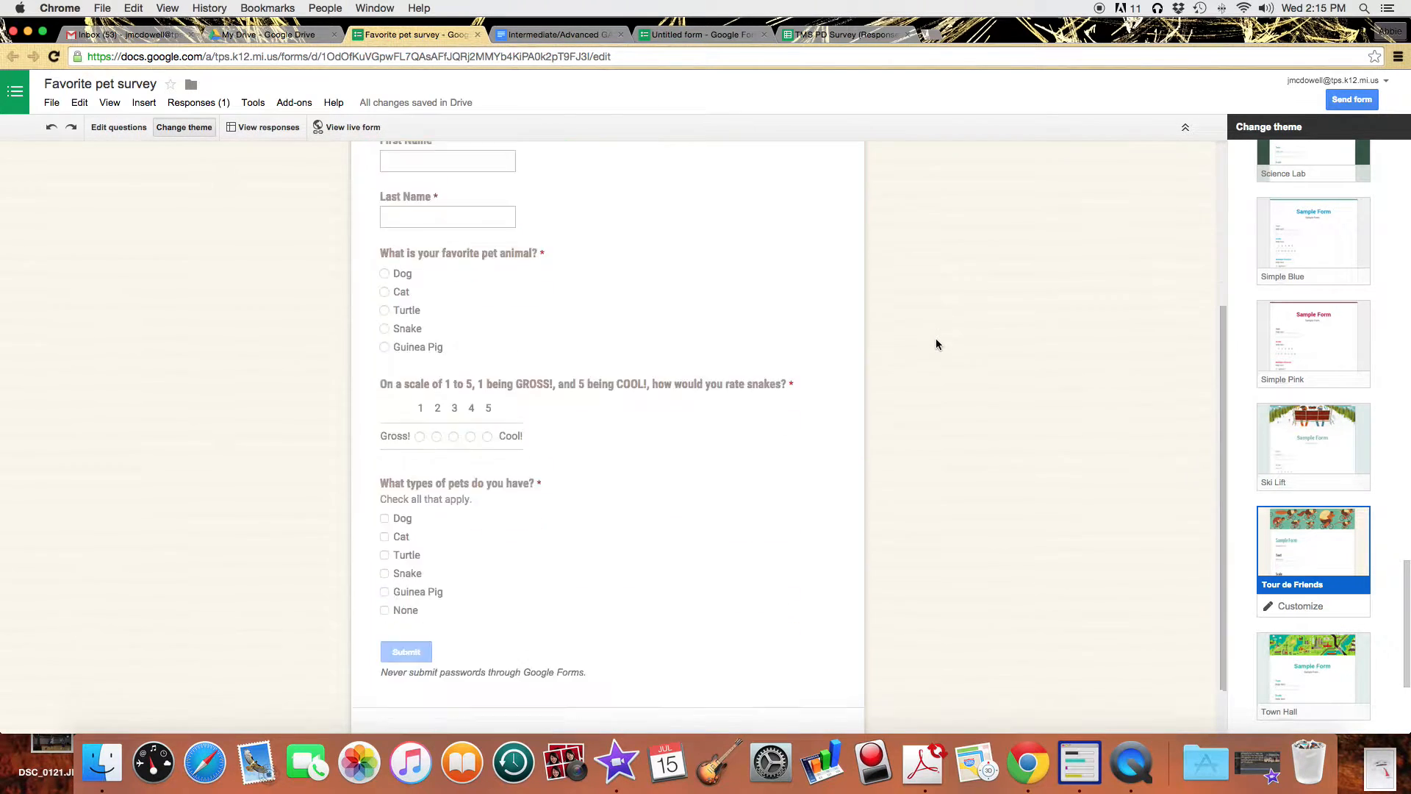
scroll(1158, 221, up, 3)
scroll(1160, 220, up, 1)
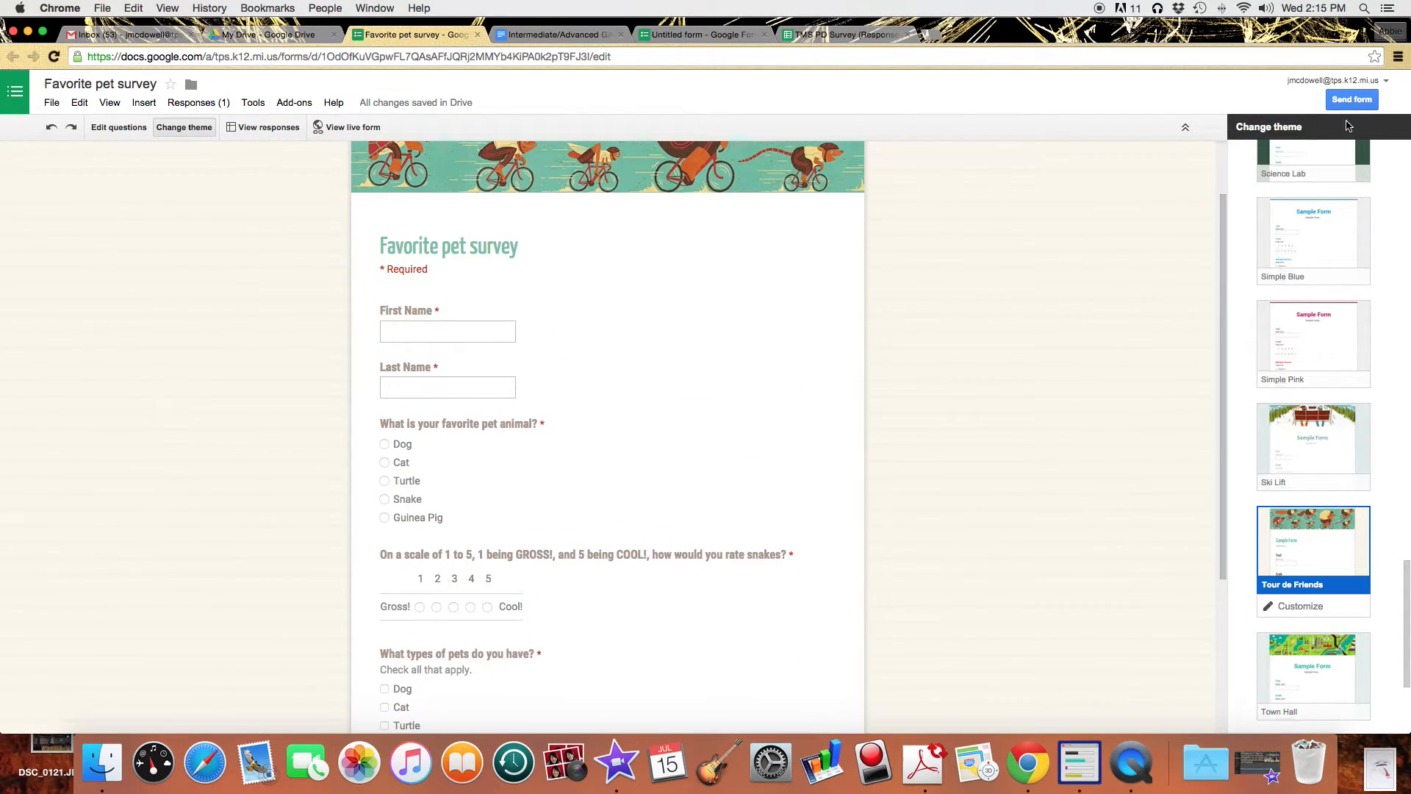
click(1350, 100)
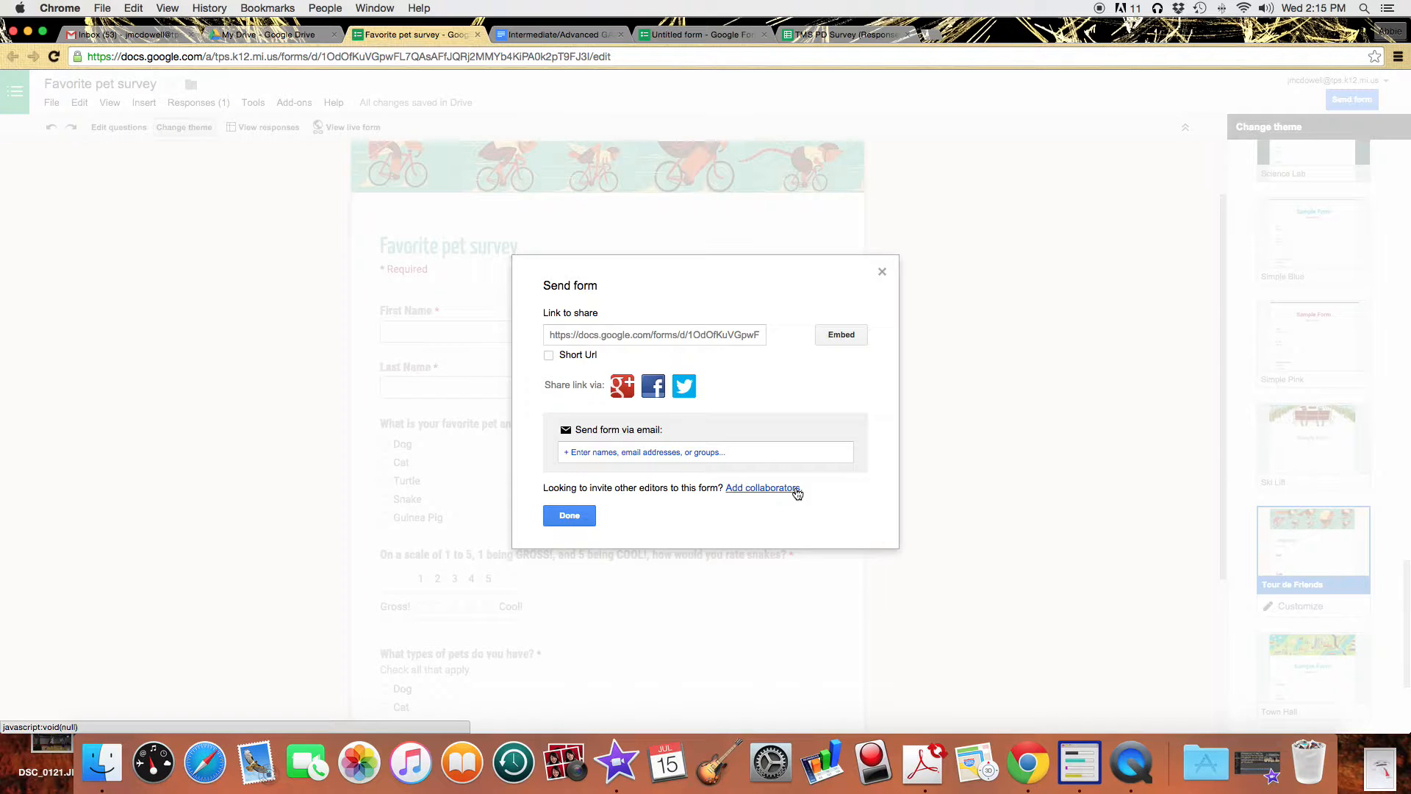
click(772, 452)
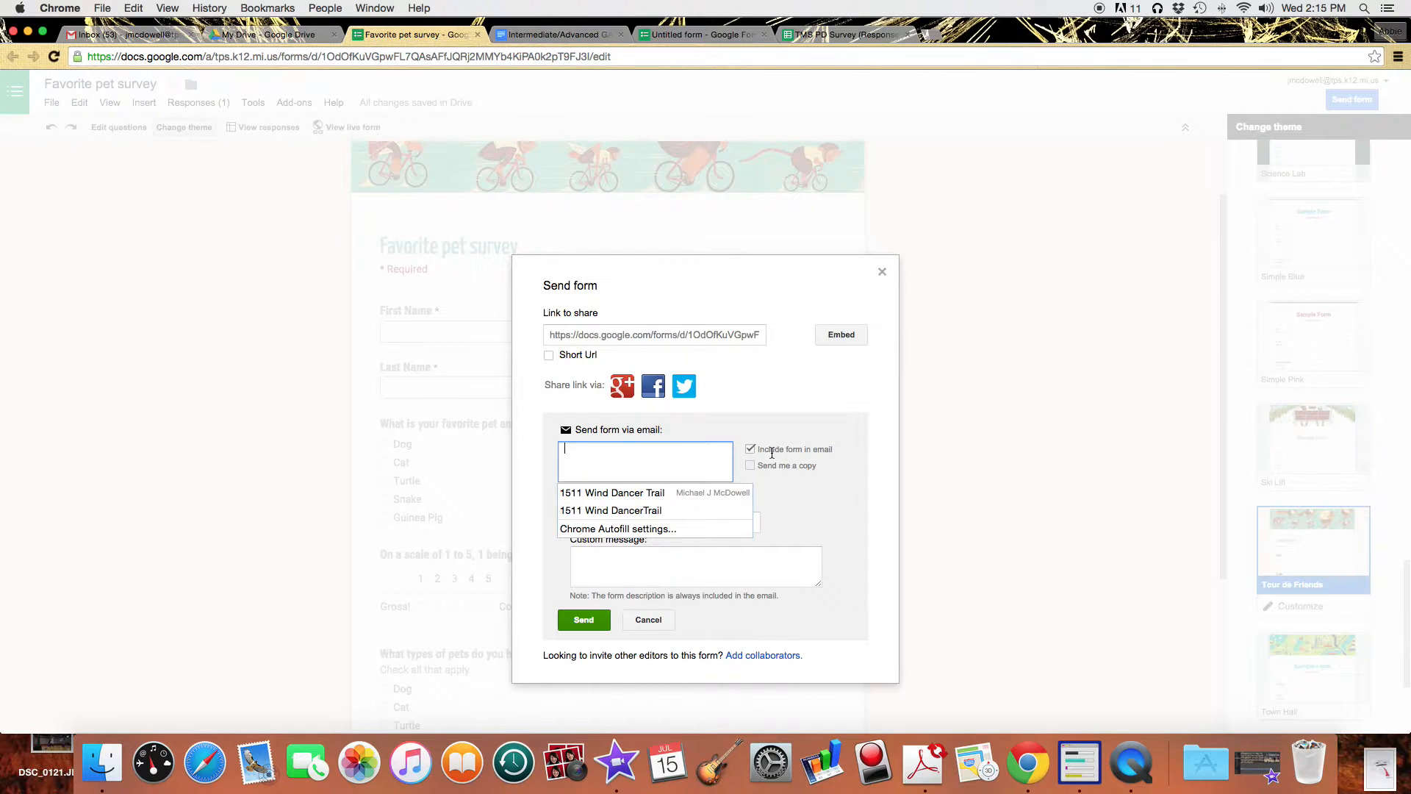
text(chris)
key(Return)
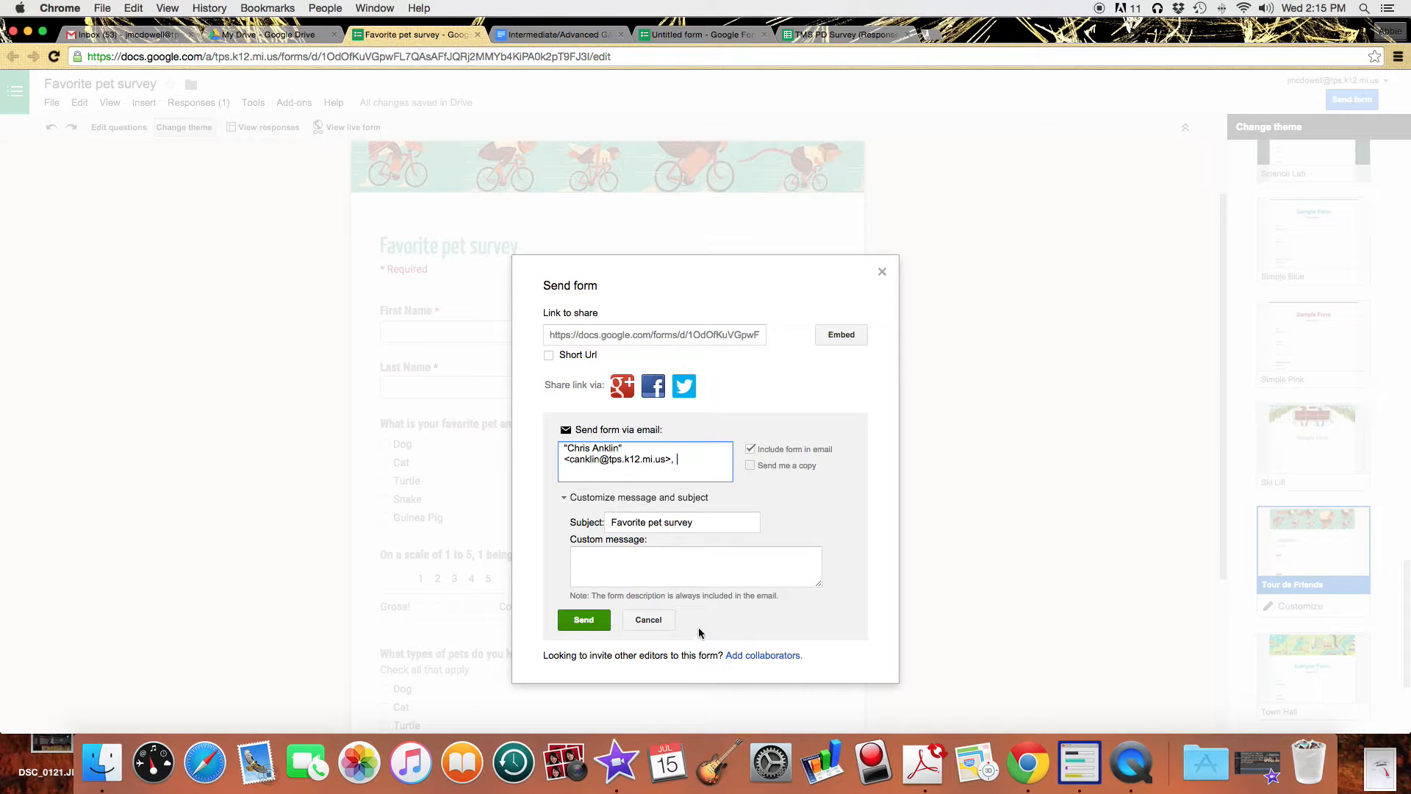
click(689, 565)
text(Chris)
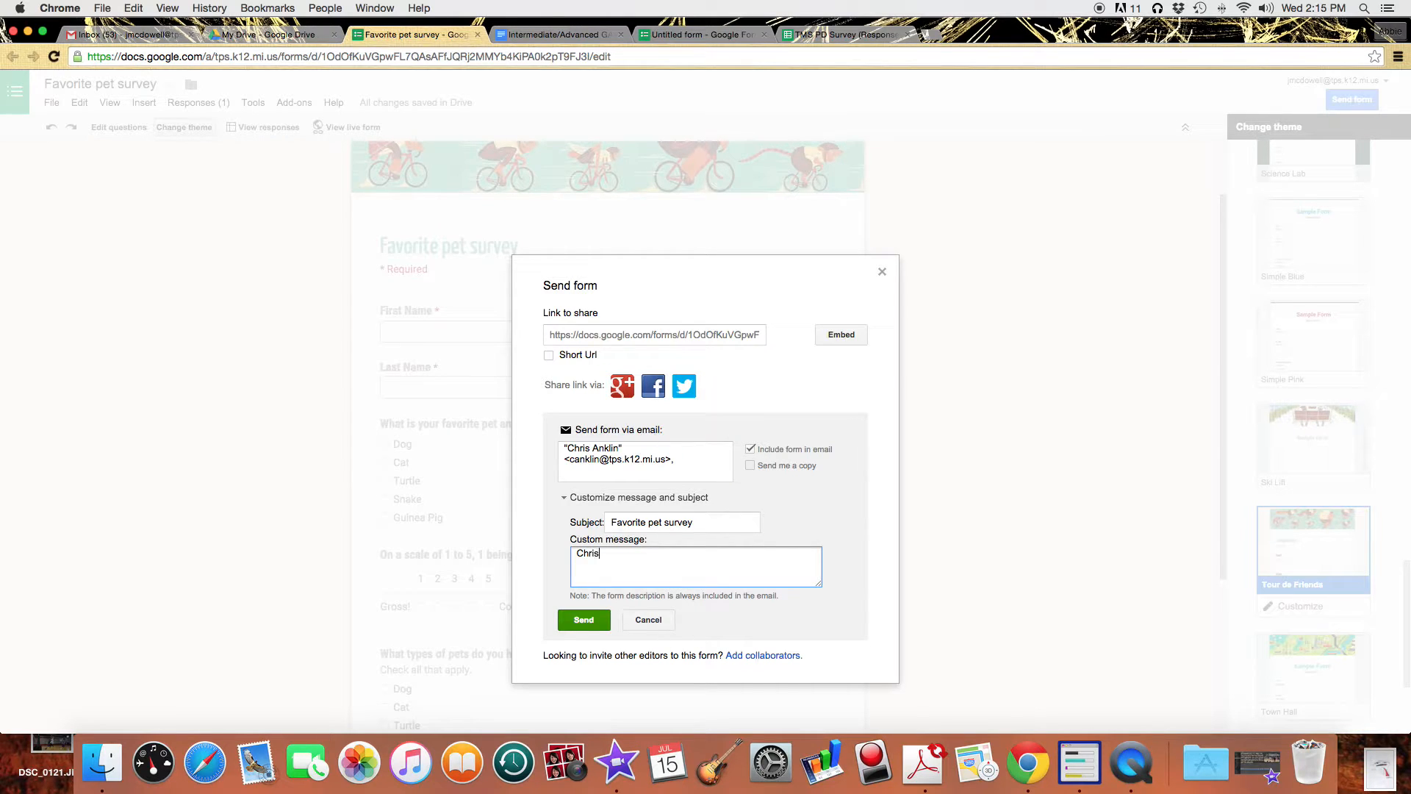
text(, disregard this.)
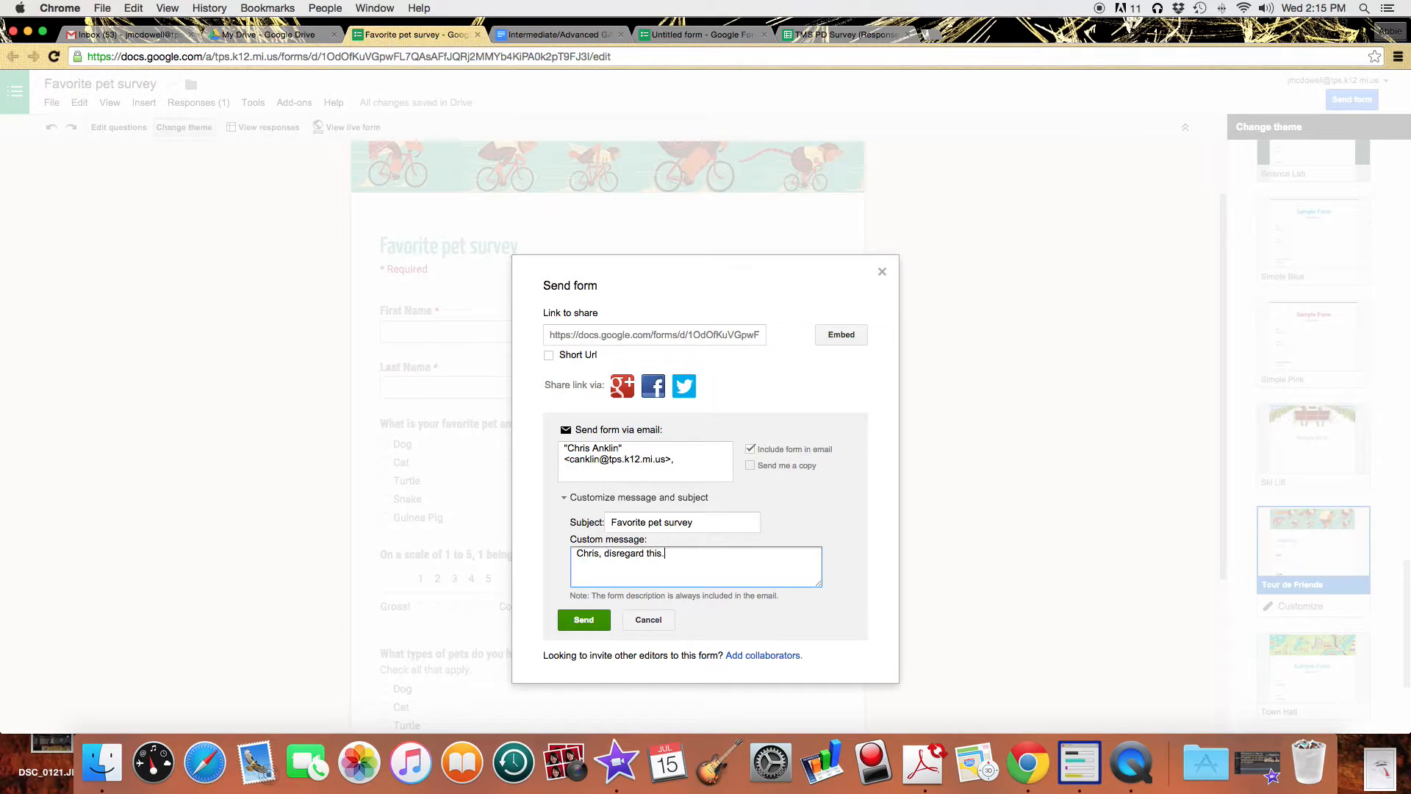
click(584, 620)
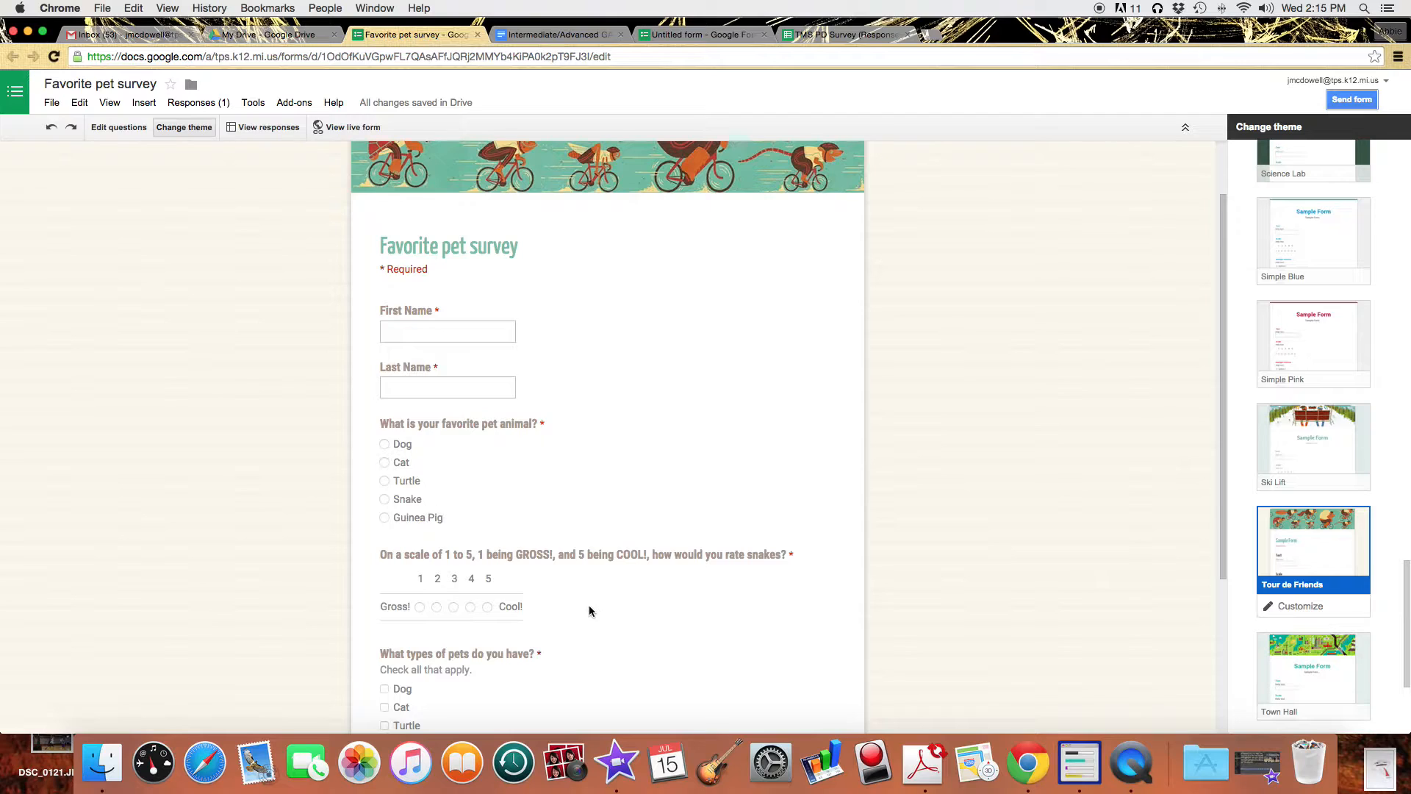
Open the Favorite pet survey (Responses) spreadsheet, then switch back to the My Drive tab.
click(258, 133)
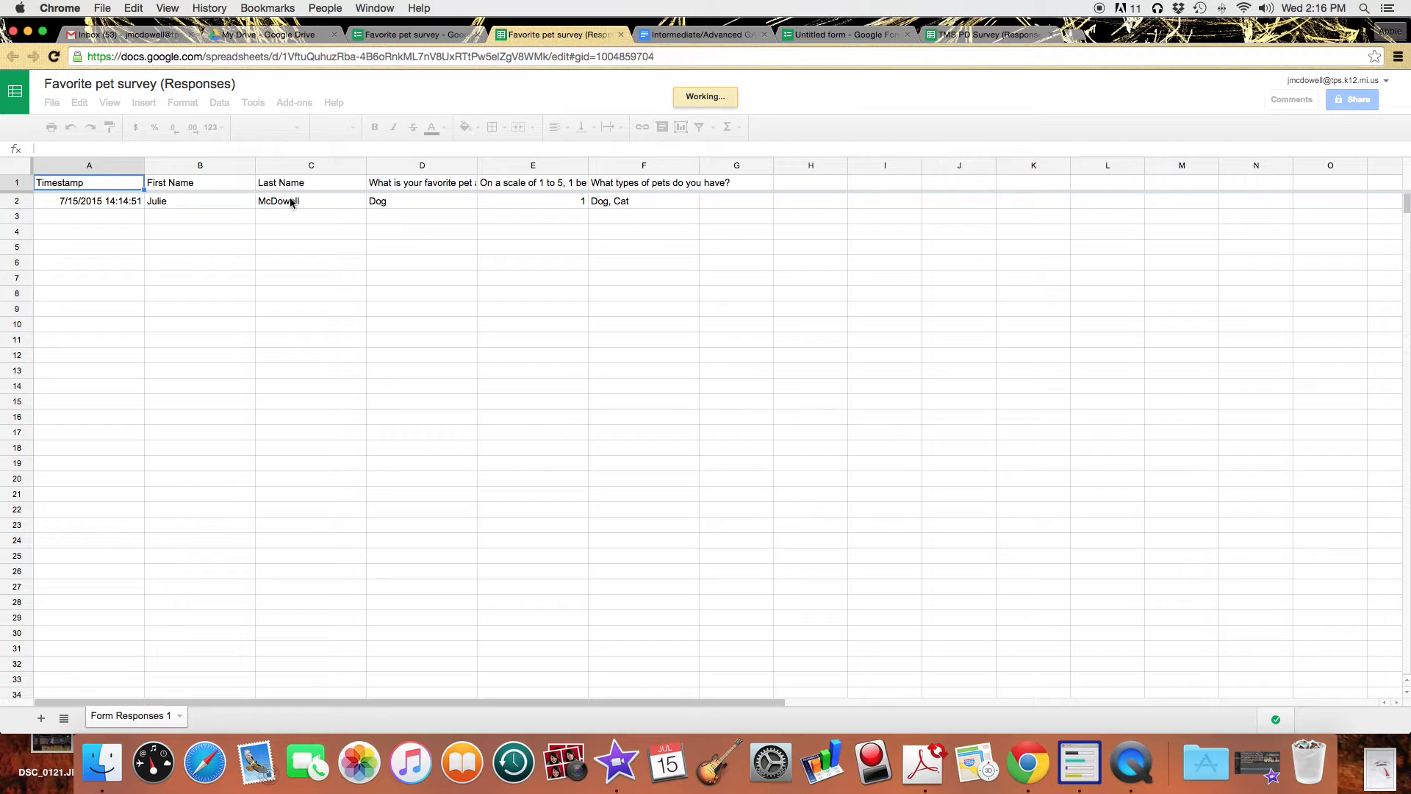
click(277, 41)
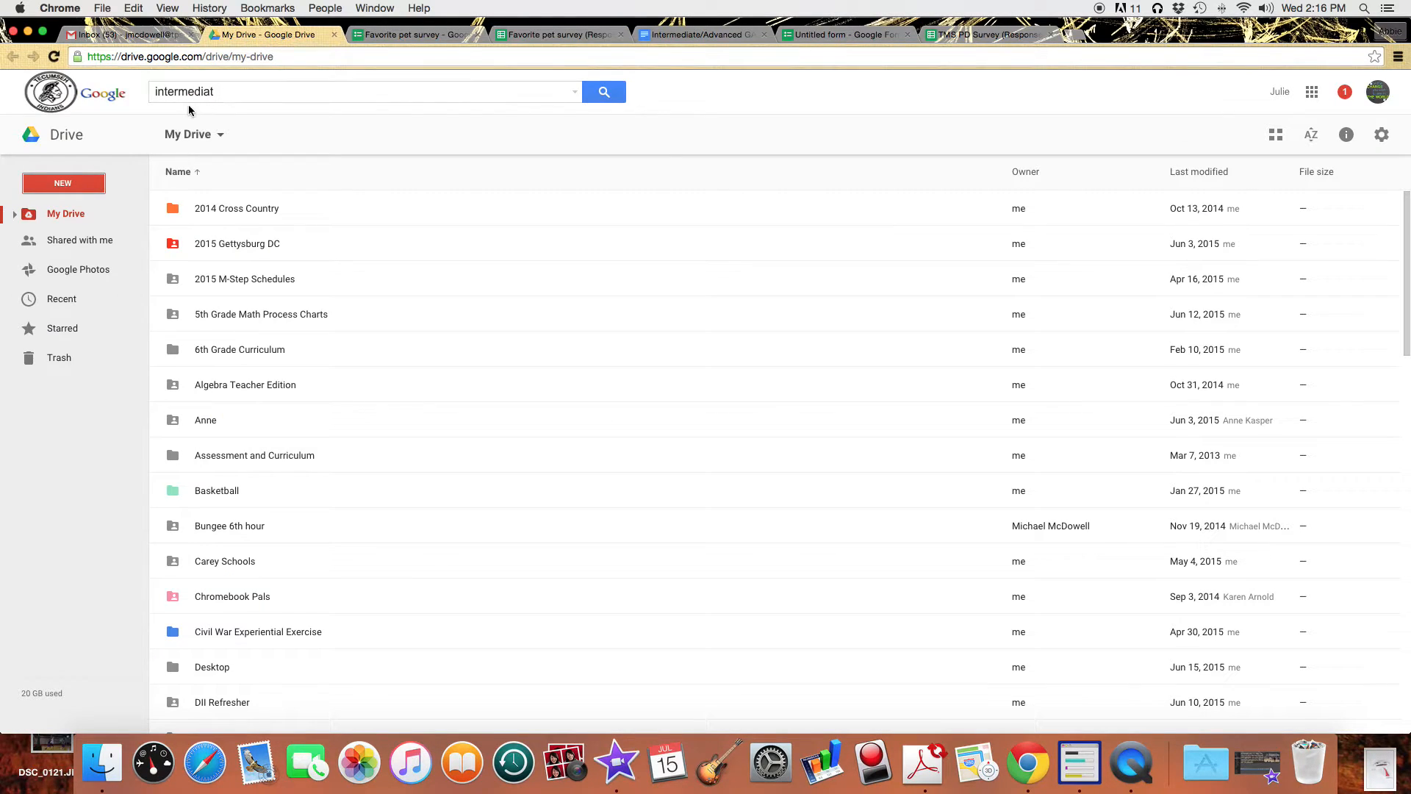
Show Drive's Recent files list, then go back to the Favorite pet survey editor.
click(58, 302)
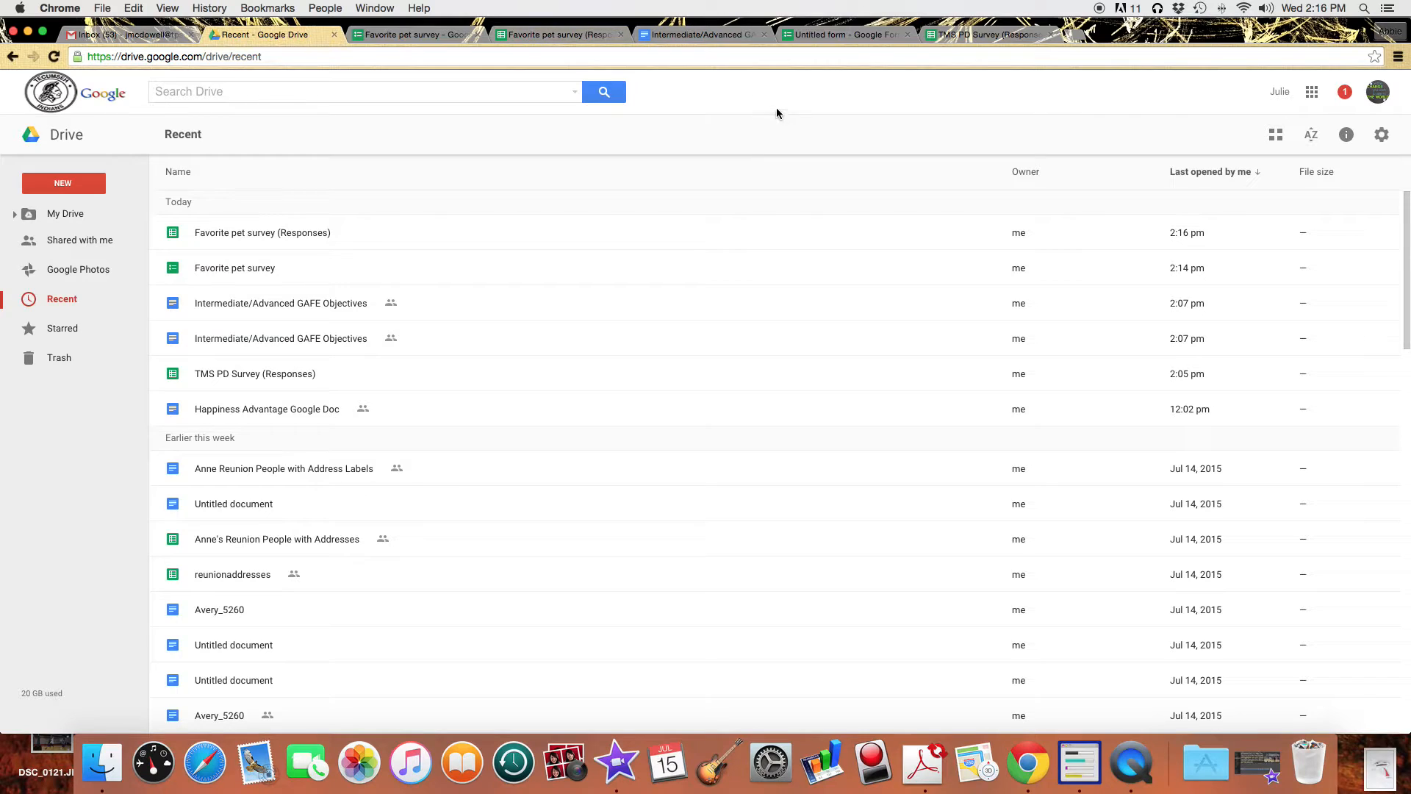
click(416, 35)
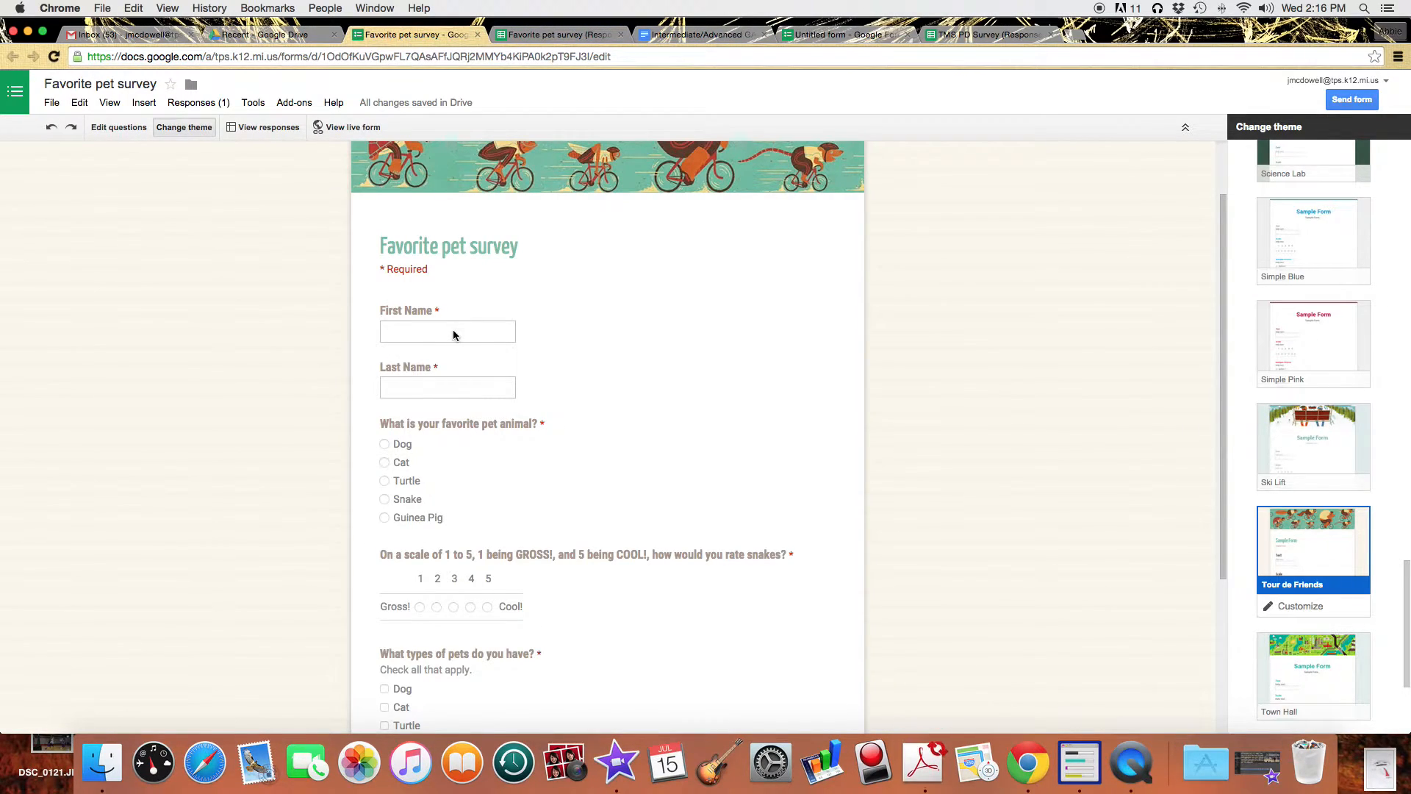
Dismiss the theme-editing notice and open the live Favorite pet survey.
click(394, 331)
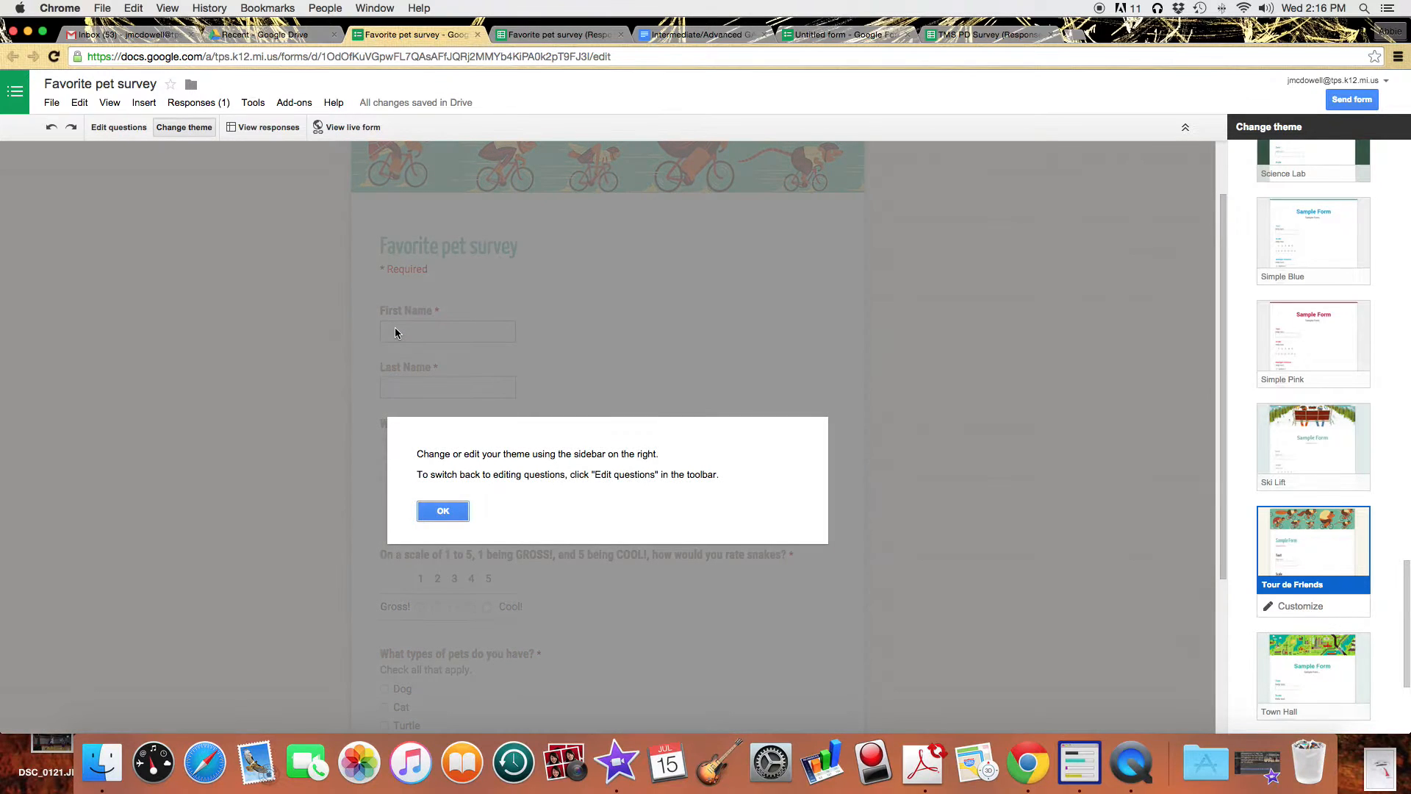
click(456, 514)
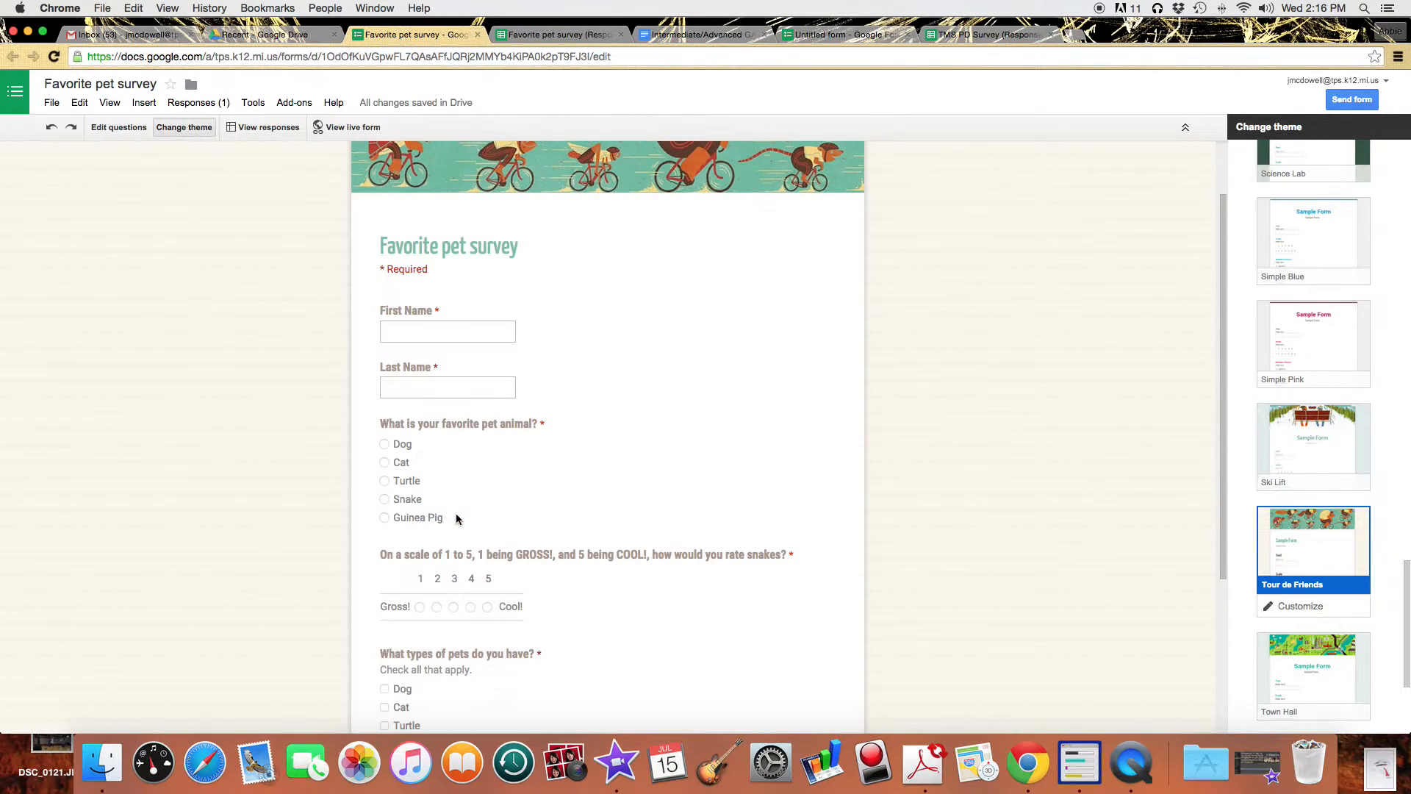
click(350, 131)
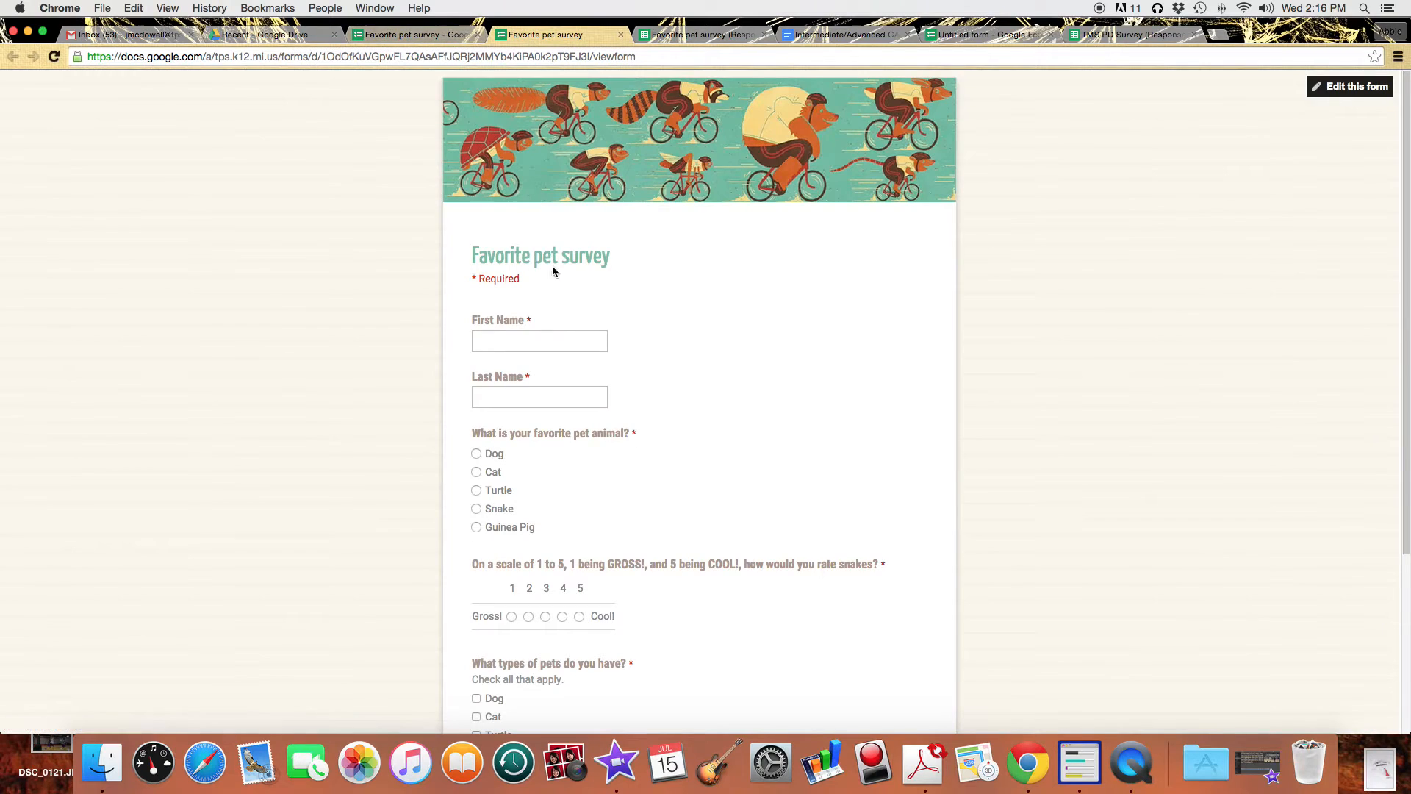
Fill in a test first and last name on the live survey.
click(547, 341)
text(Mike)
key(Tab)
text(McD)
key(Down)
key(Tab)
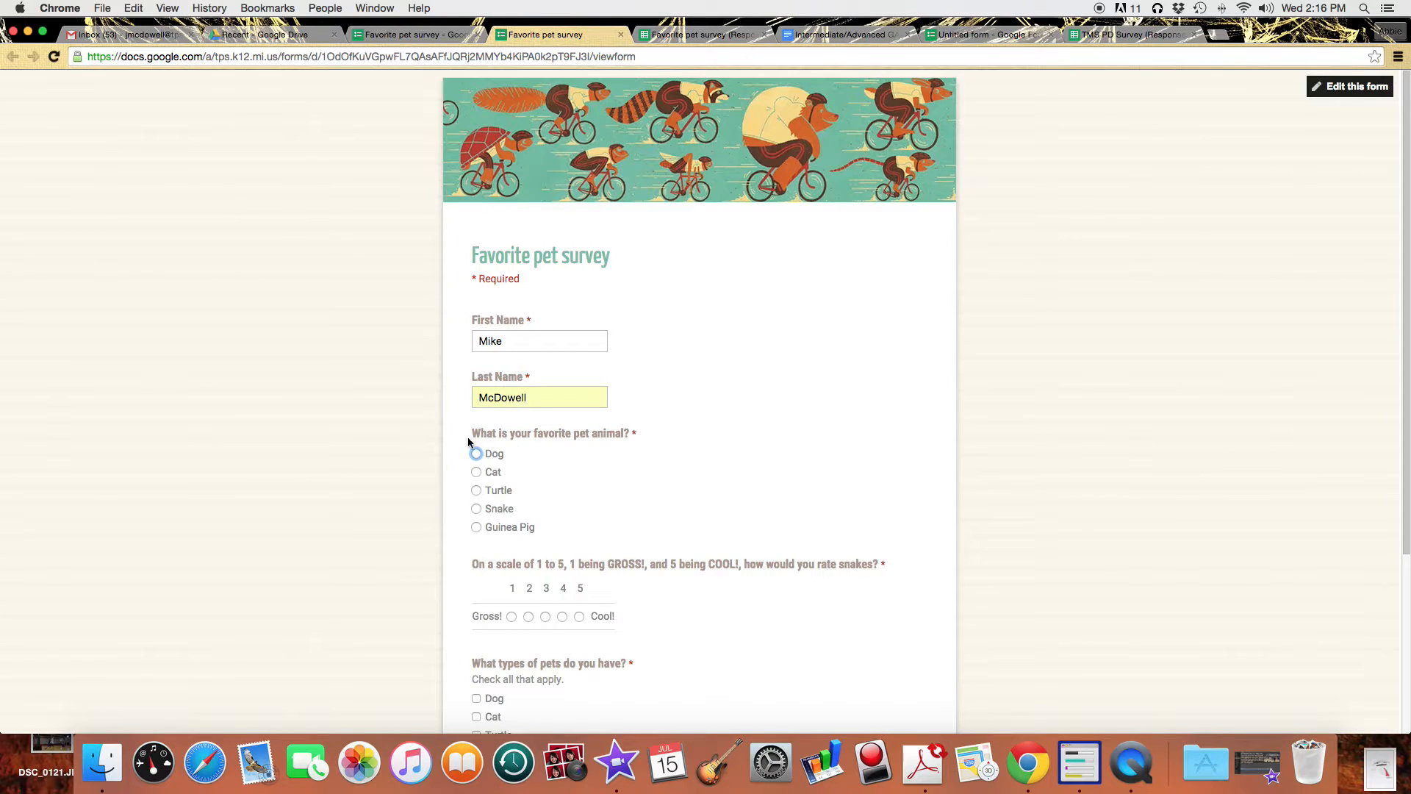
Answer Cat as favorite, rate snakes 2, tick Dog and Cat as owned, and submit.
click(477, 473)
click(528, 616)
scroll(734, 638, down, 5)
click(478, 523)
click(478, 541)
click(507, 658)
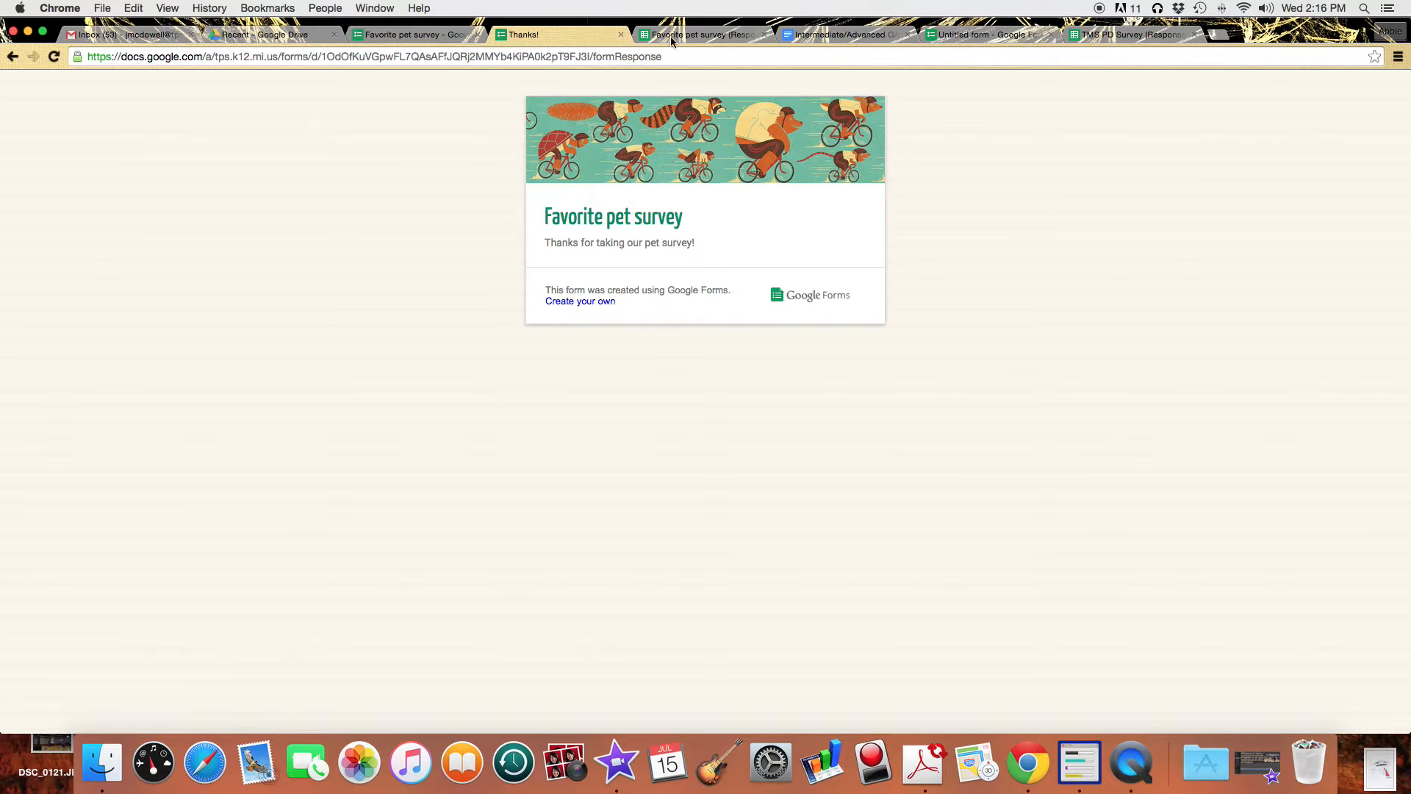
click(621, 35)
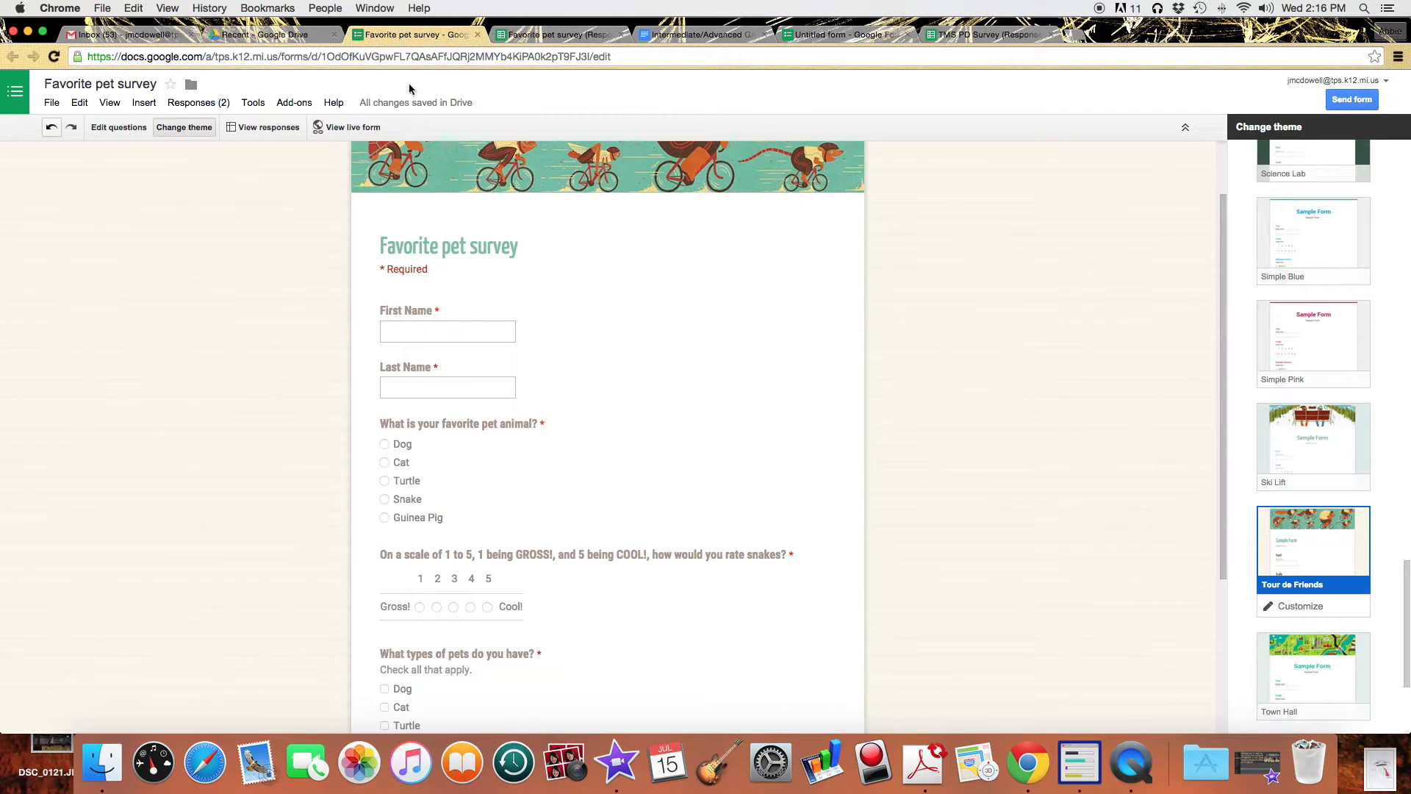
Submit a third test response with a name, Turtle as favorite, snakes rated 1, and Dog owned.
click(364, 130)
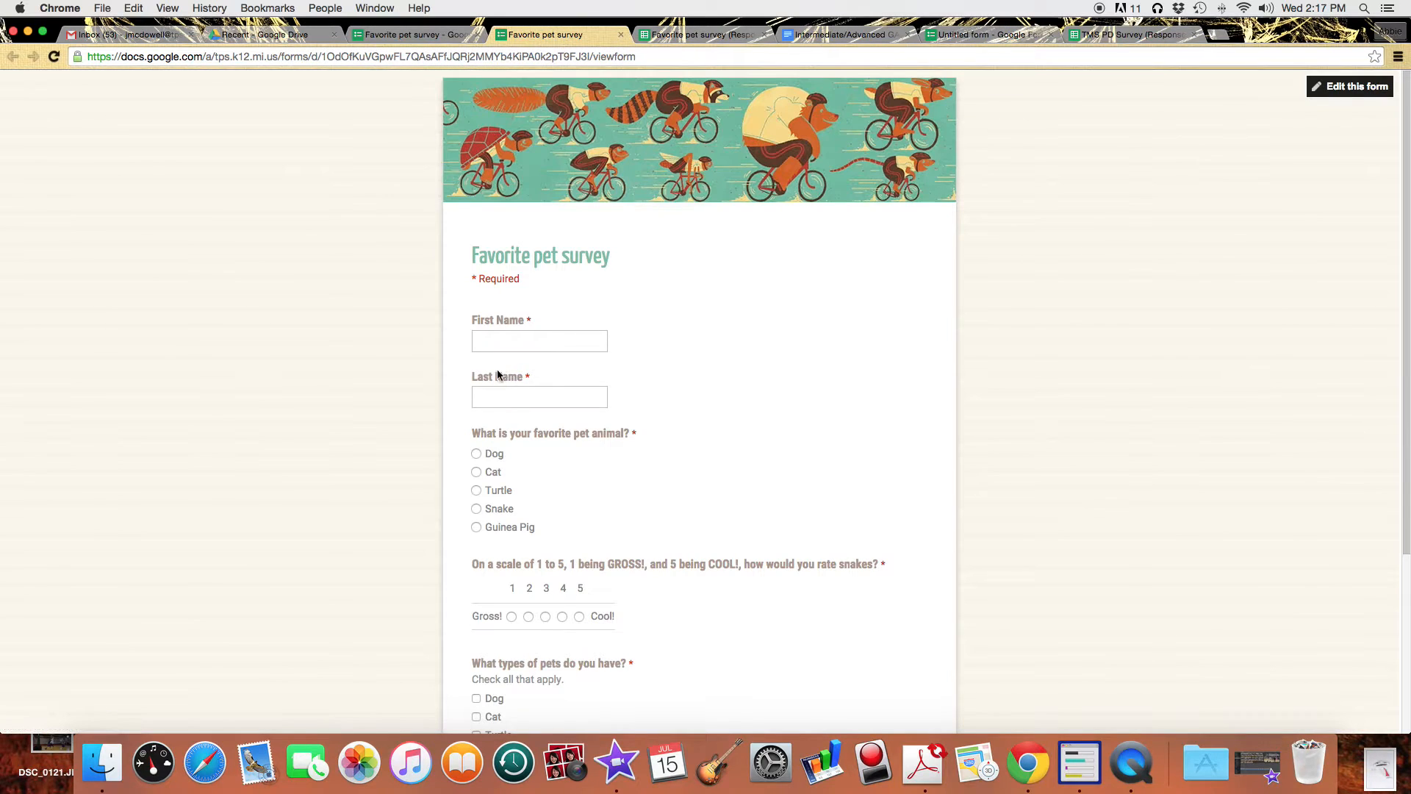
click(514, 342)
key(Tab)
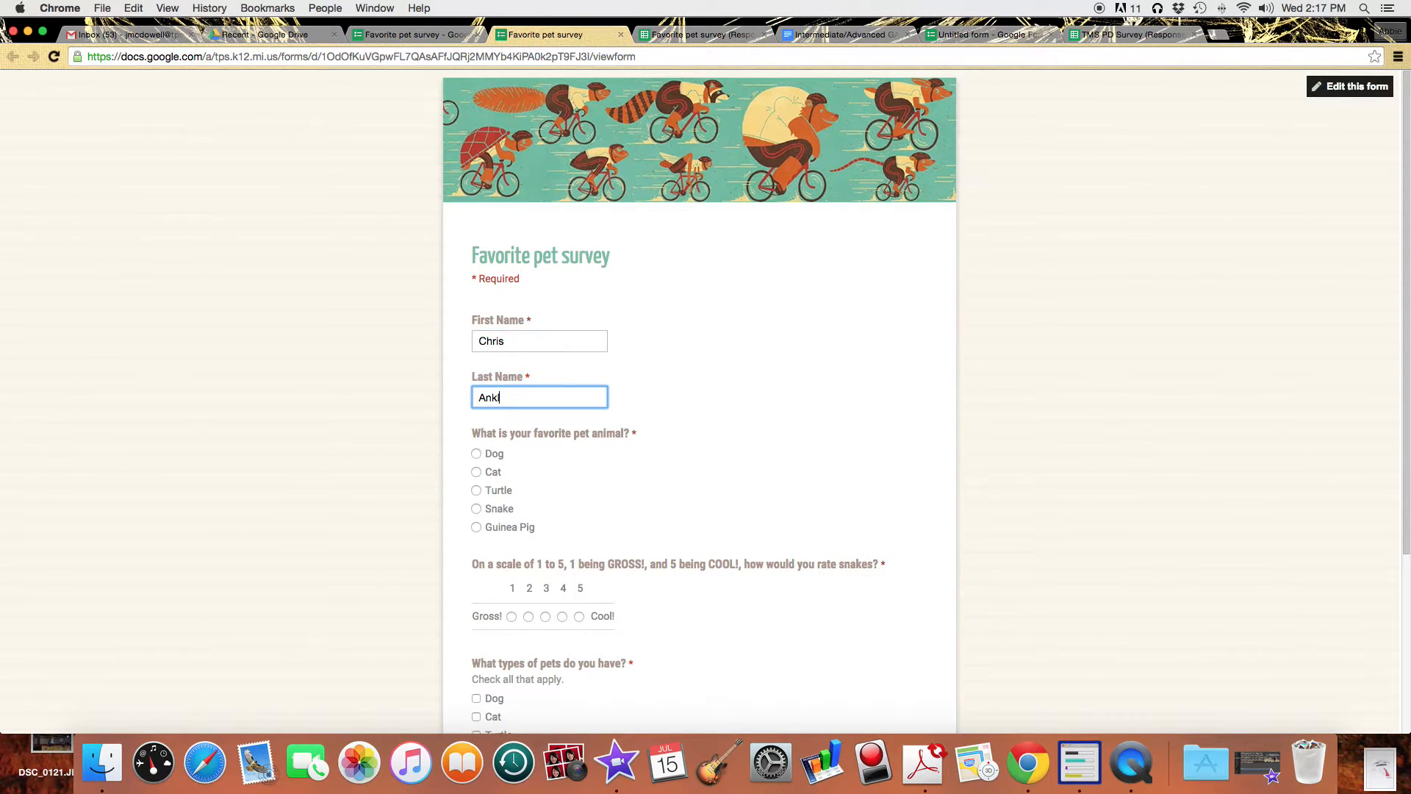
click(476, 490)
click(511, 617)
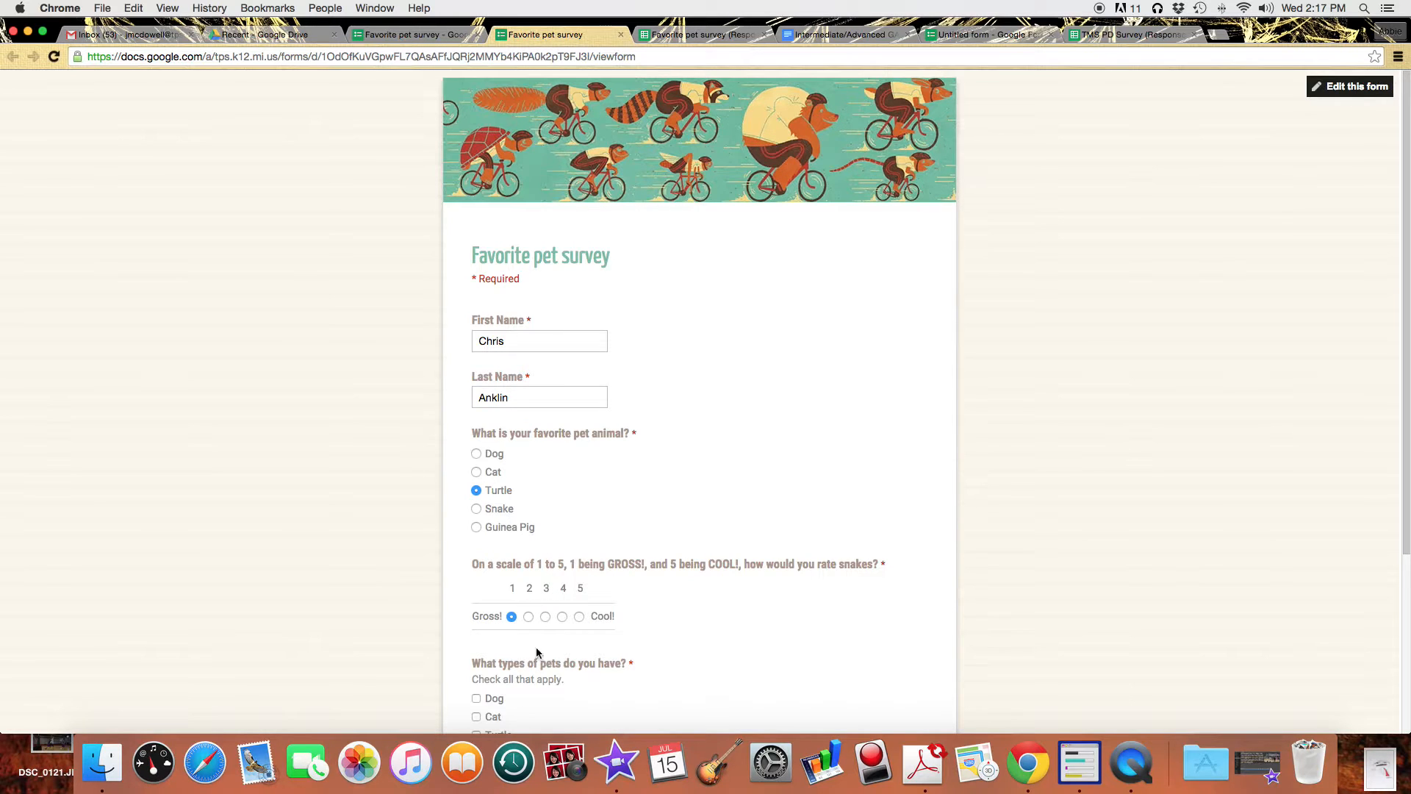
scroll(574, 661, down, 3)
click(477, 575)
click(513, 710)
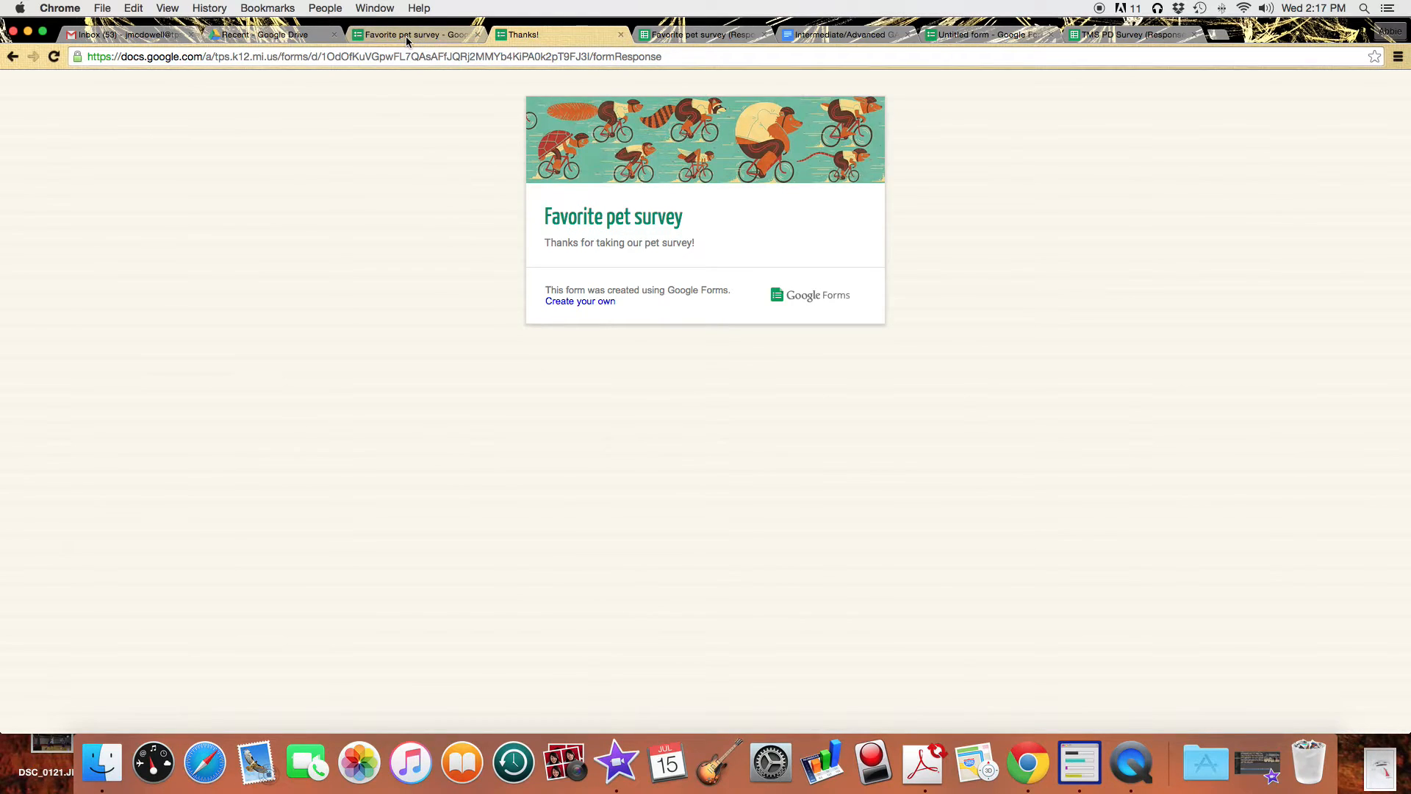
click(621, 35)
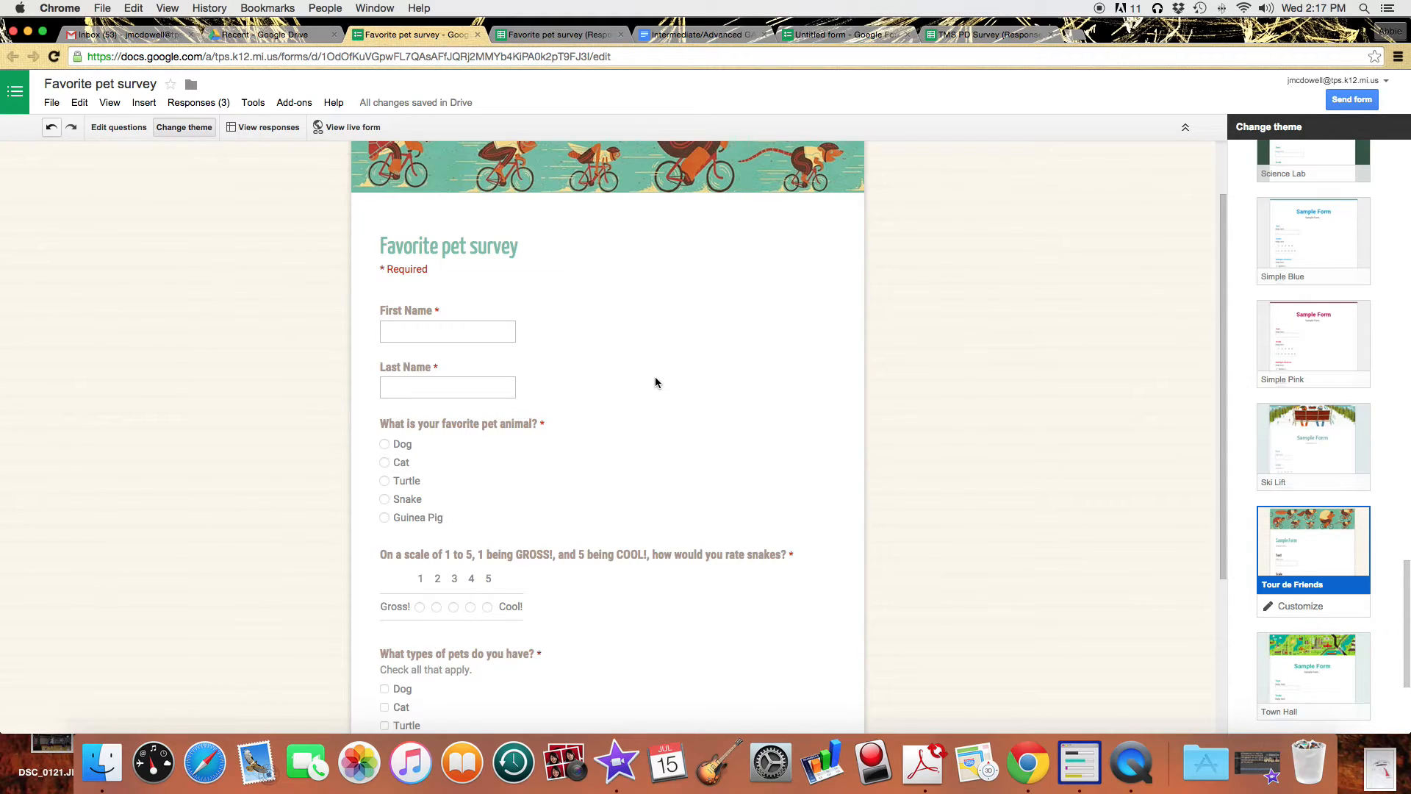
Close the TMS PD Survey (Responses) and Untitled form tabs, returning to the Favorite pet survey editor.
click(1051, 35)
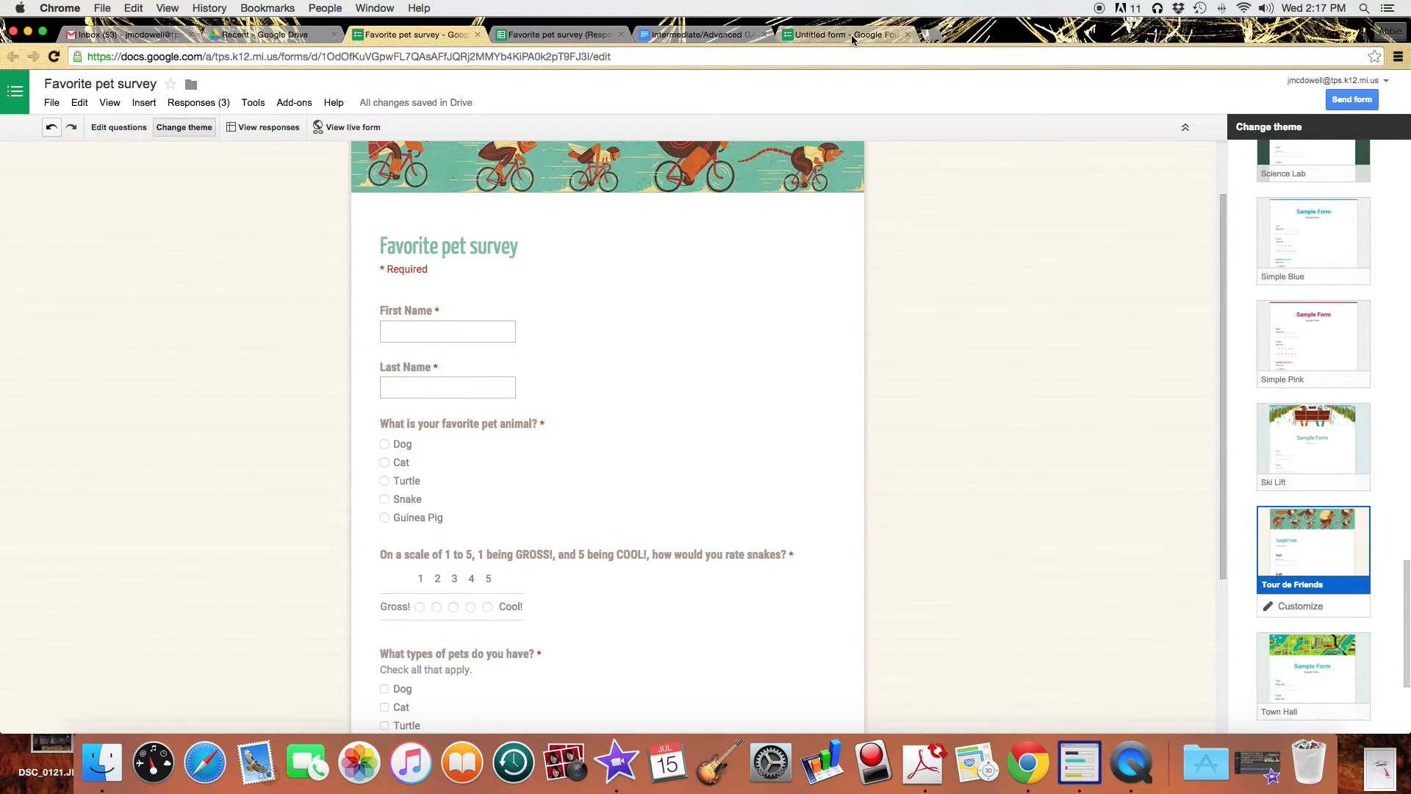
click(852, 34)
click(907, 34)
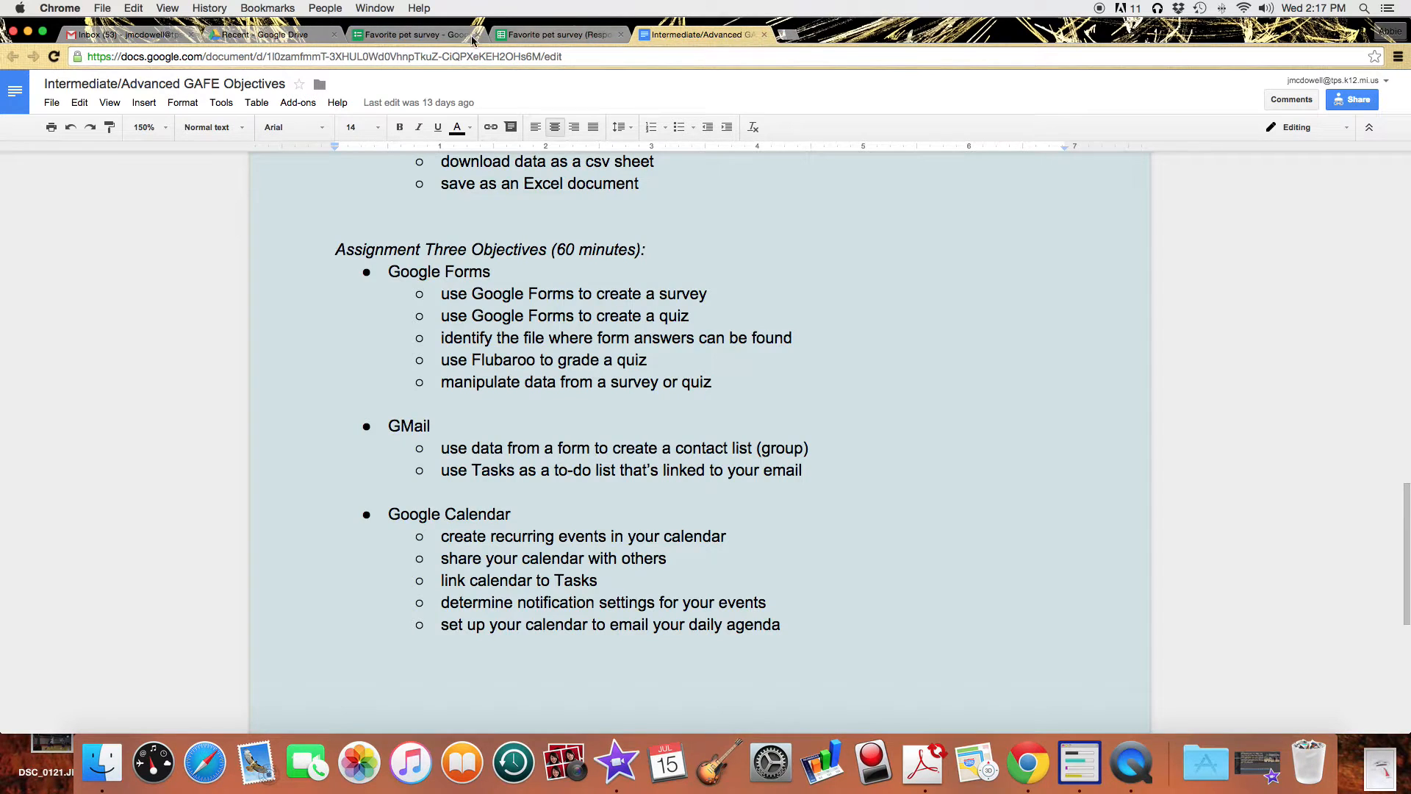
click(411, 35)
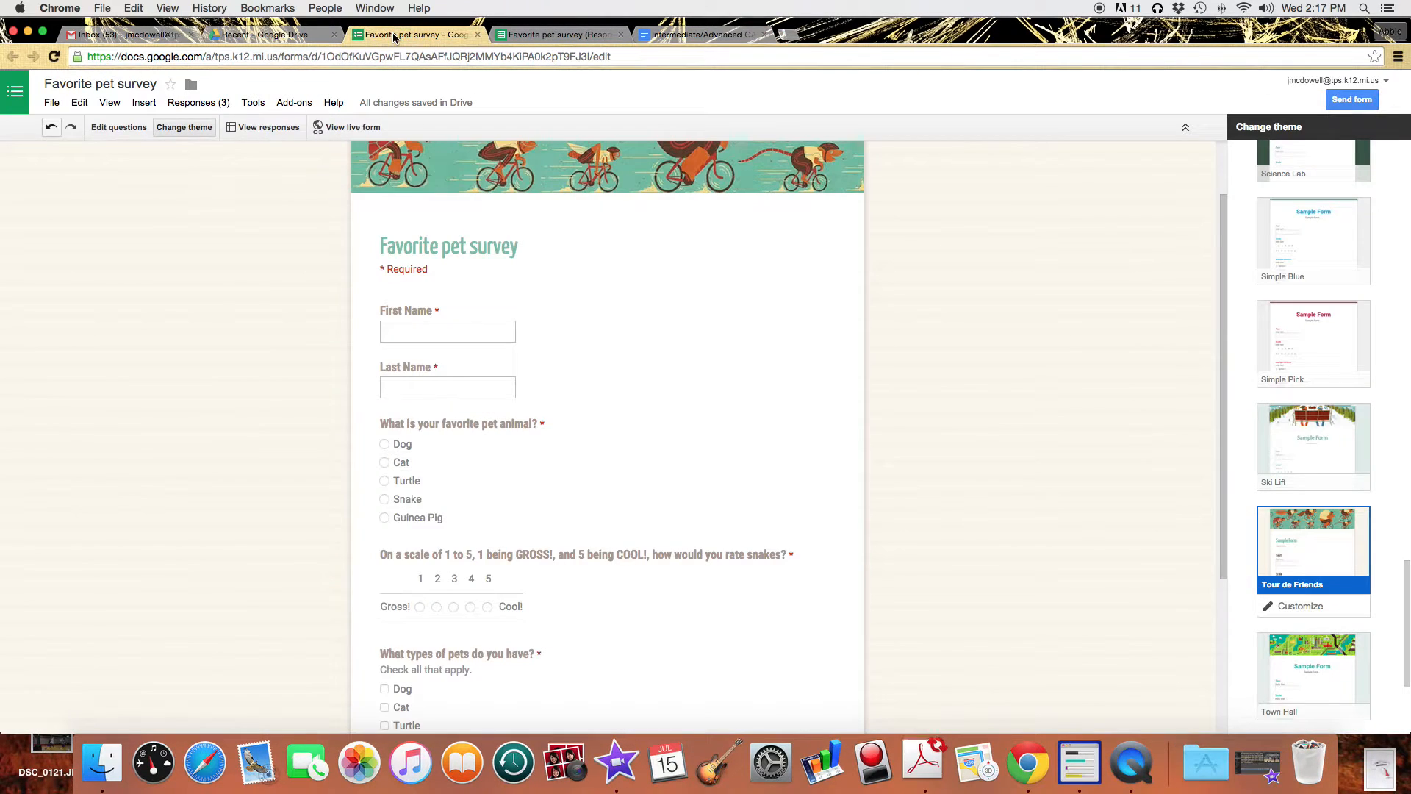
click(50, 103)
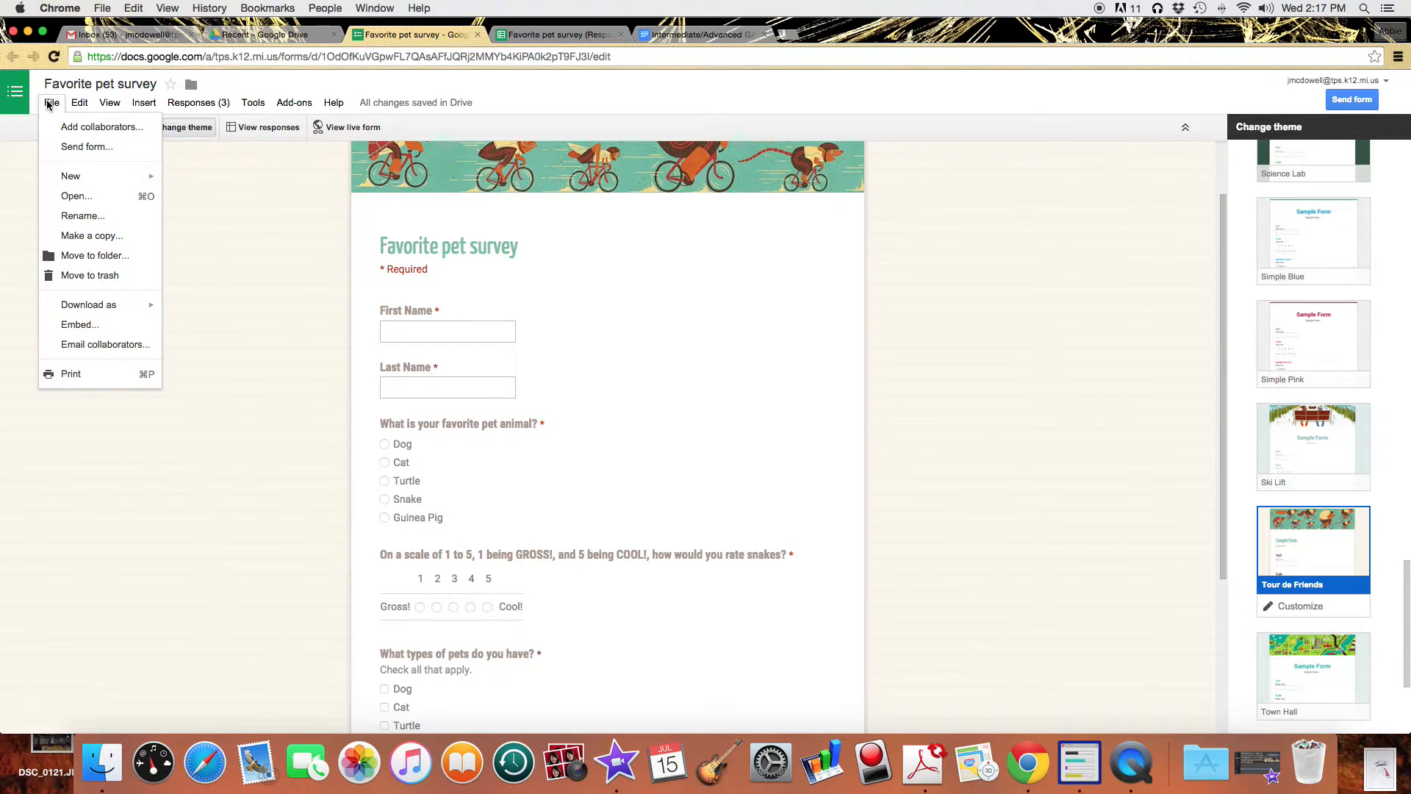
Create a new blank form via File > New > Form.
mouse_move(158, 176)
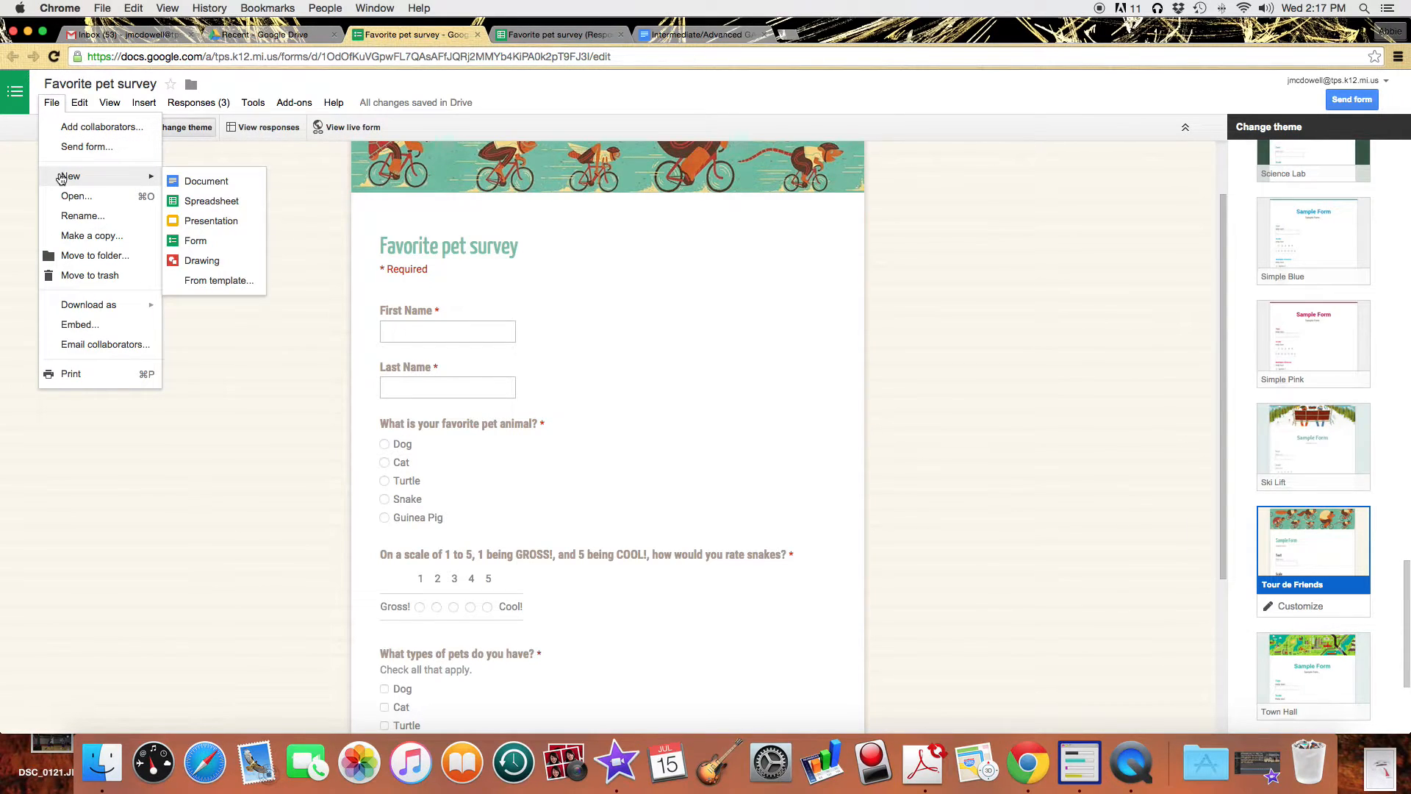
click(216, 243)
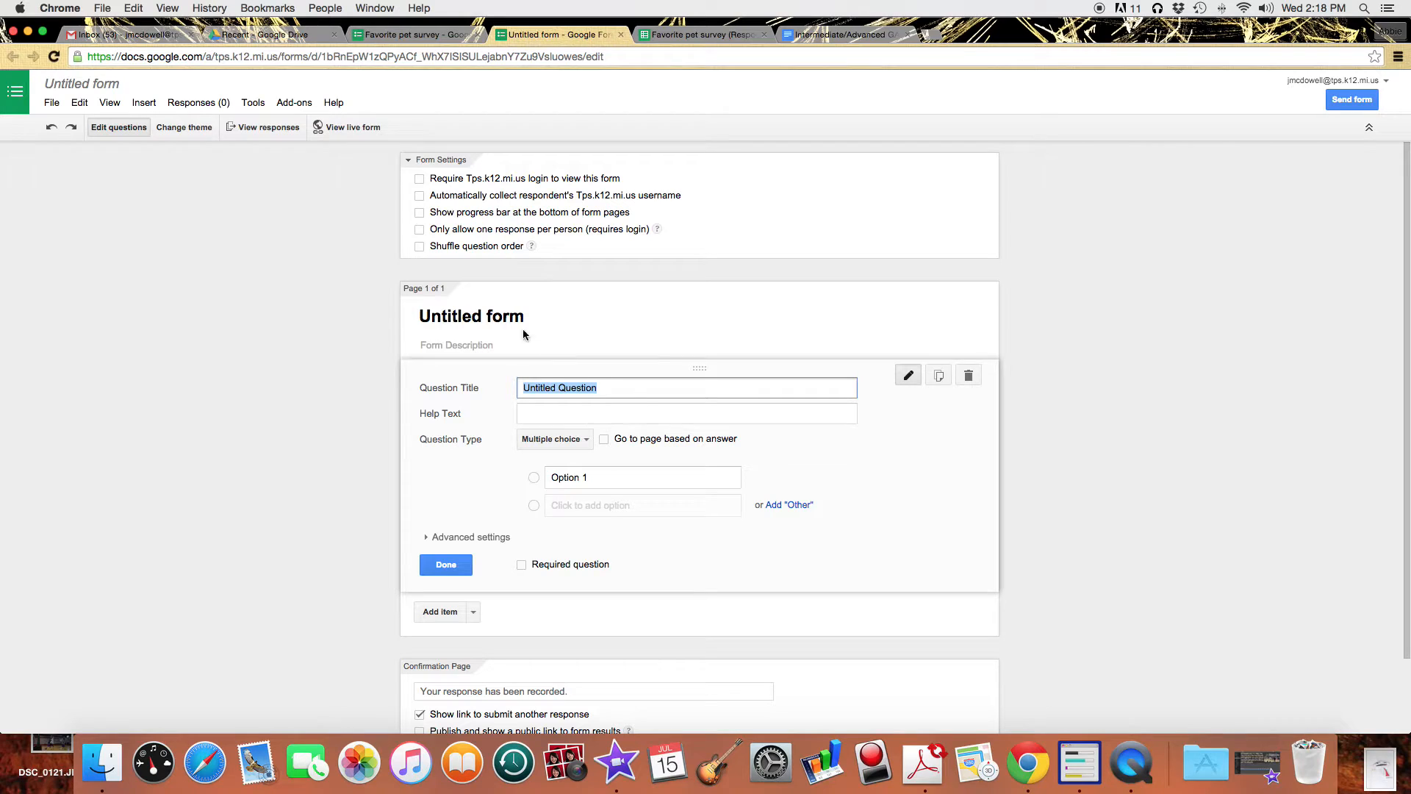
Title the new form 'Basic Math Skills Quiz'.
click(550, 321)
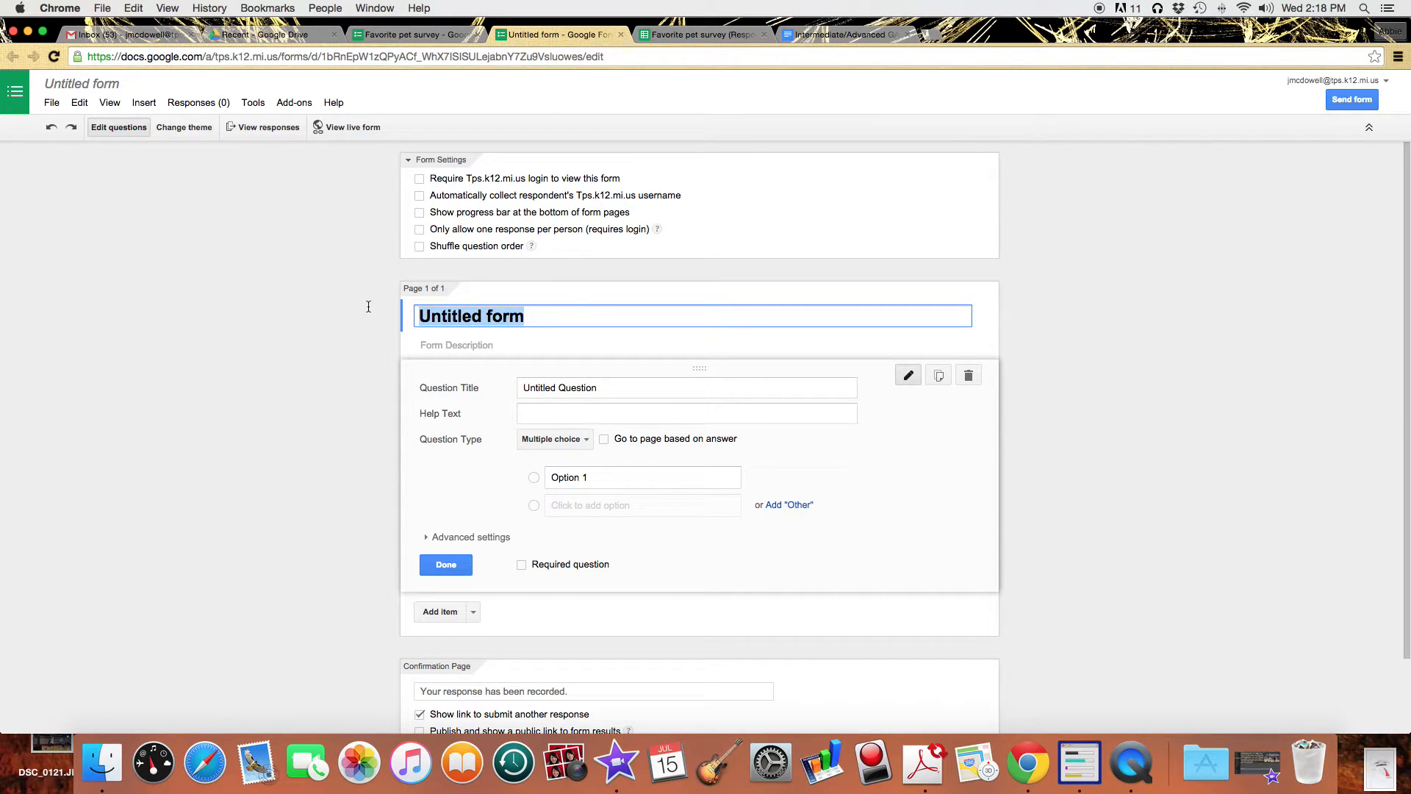
text(Basic Math )
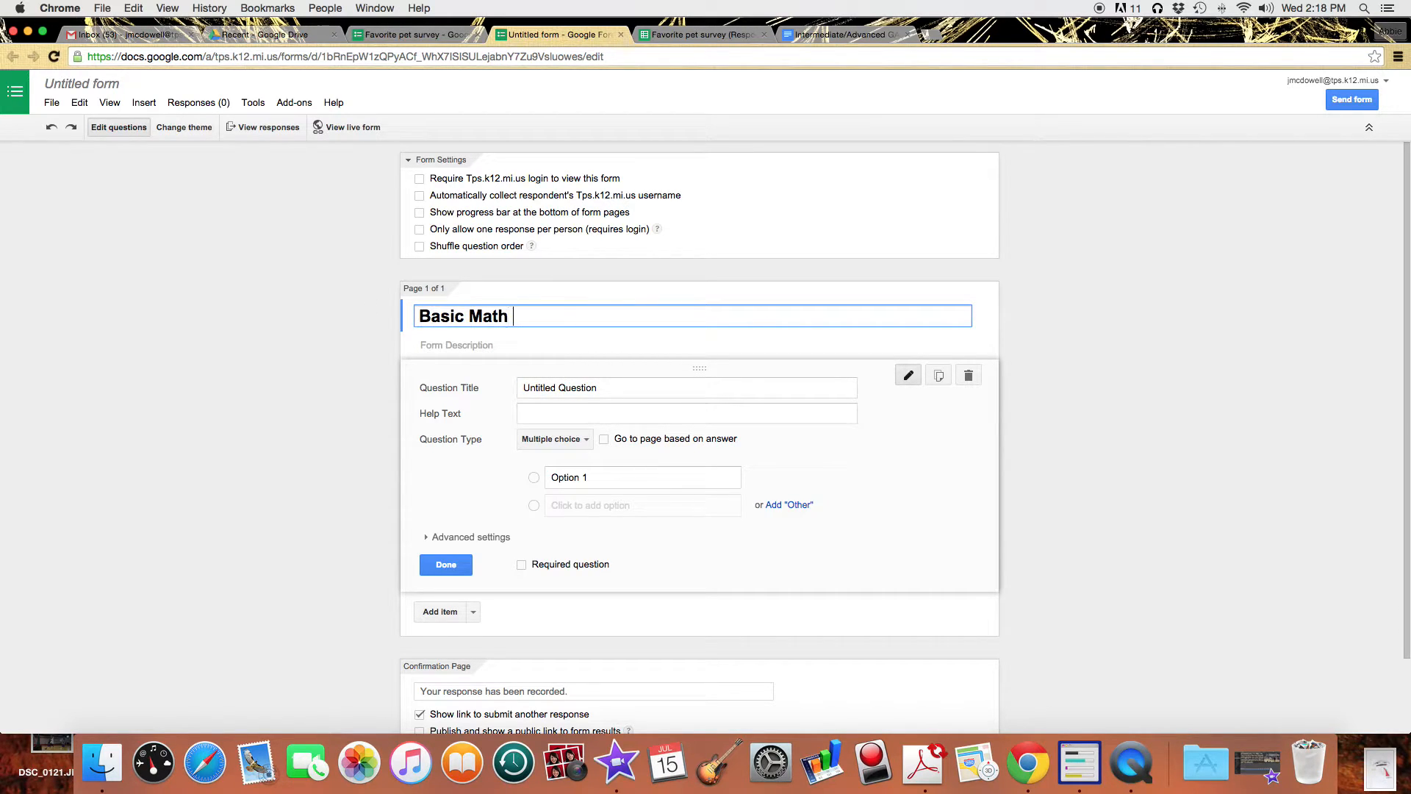
text(Skills q)
key(BackSpace)
text(Quiz)
Make the first question a required short-text 'First Name' question.
click(630, 387)
drag(629, 385, 479, 384)
text(First Name)
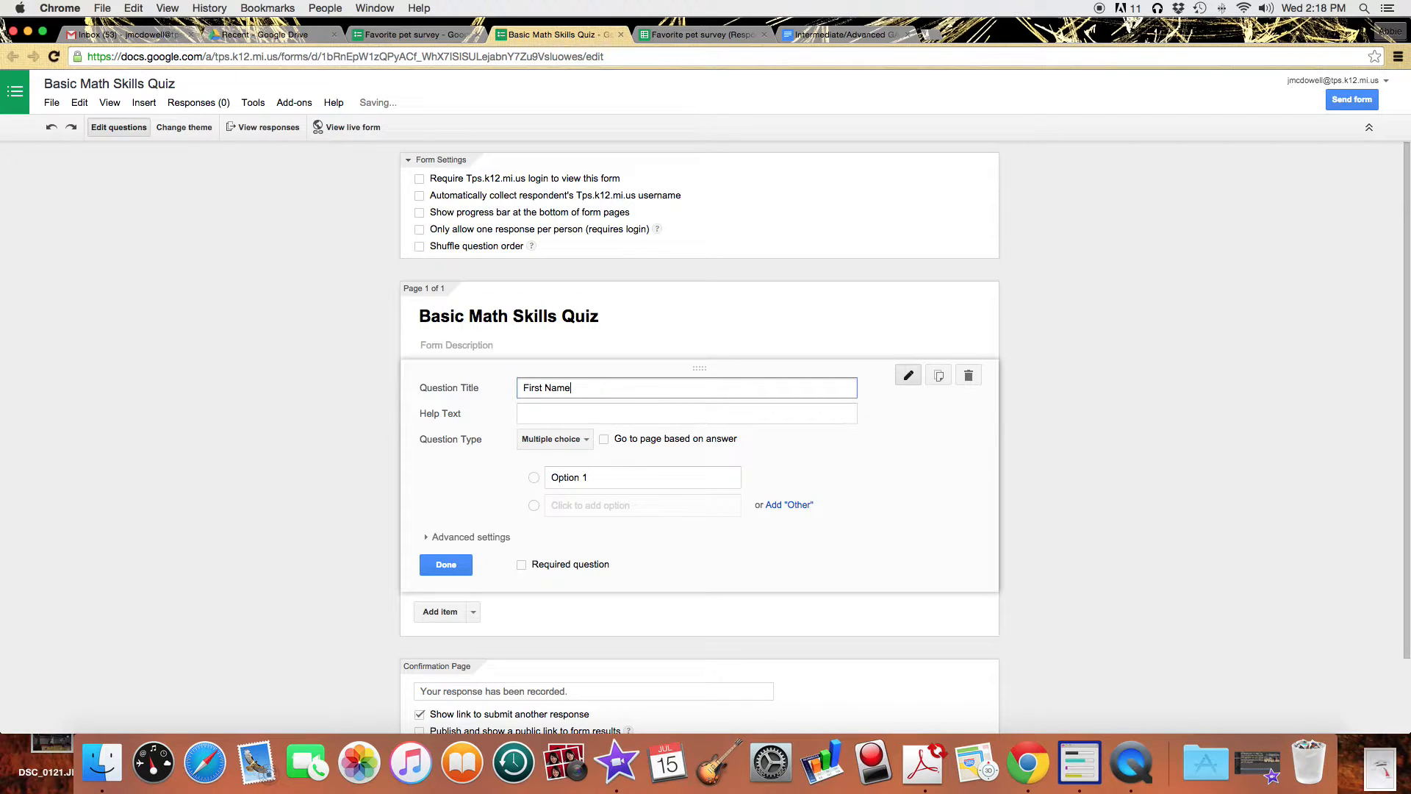
click(550, 441)
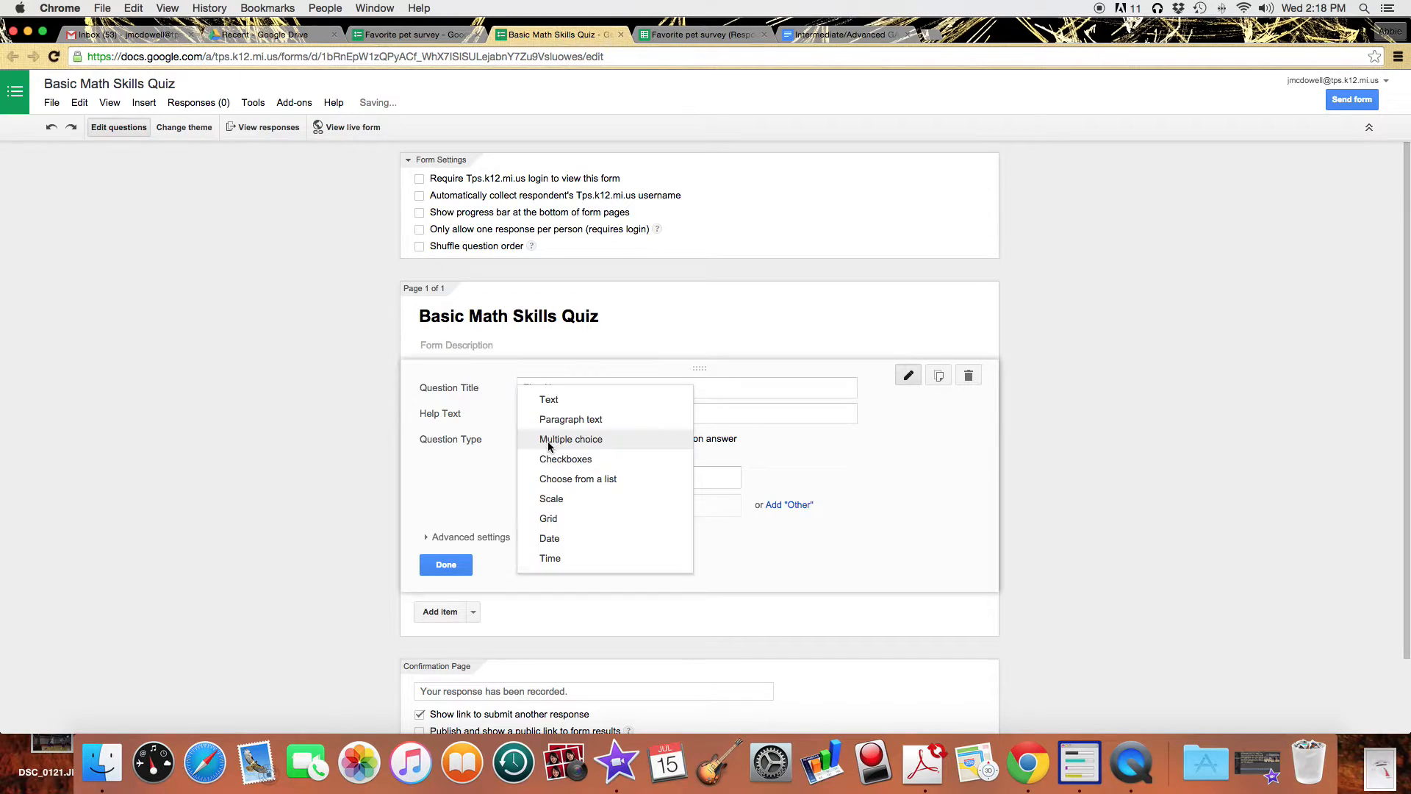
click(549, 399)
click(523, 540)
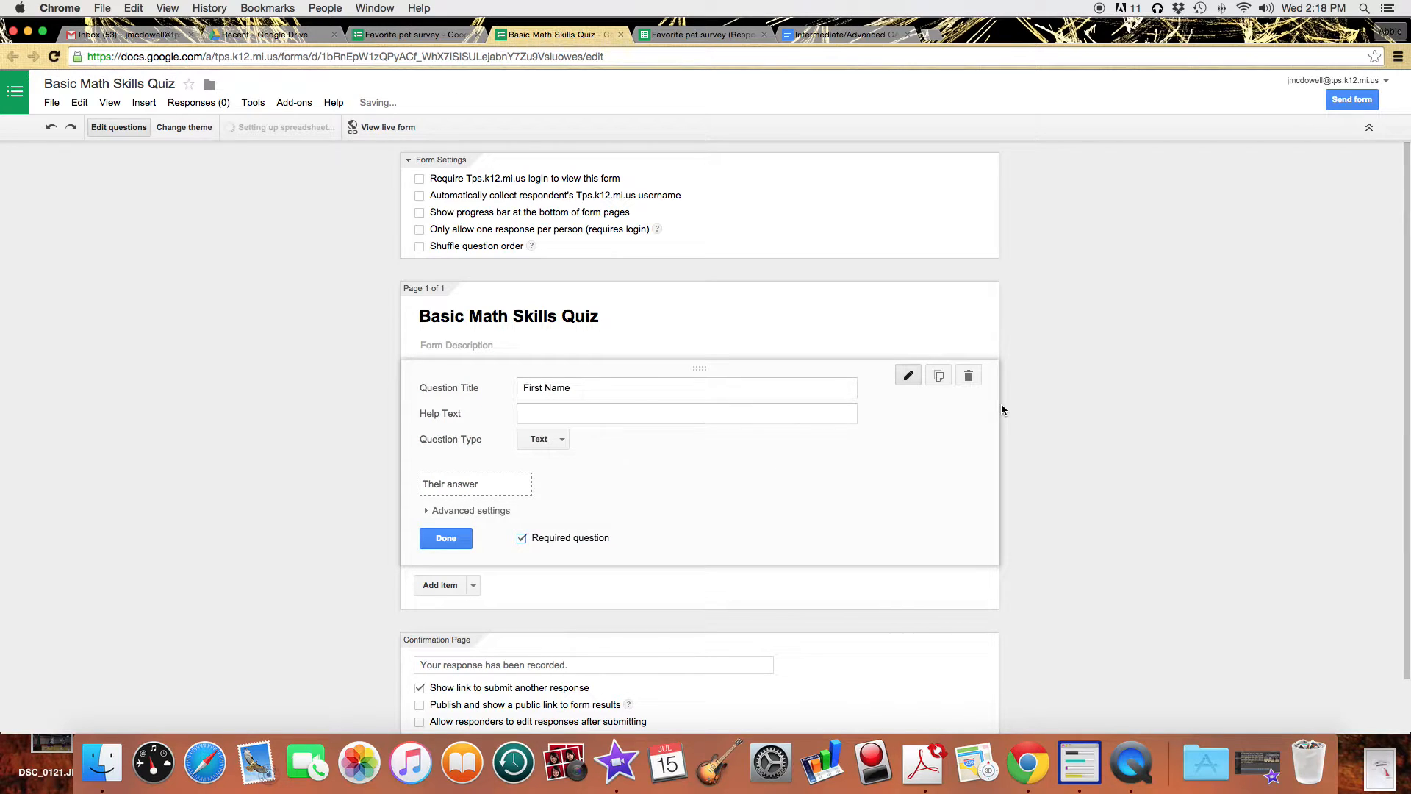
Duplicate it into a required 'Last Name' text question.
click(938, 375)
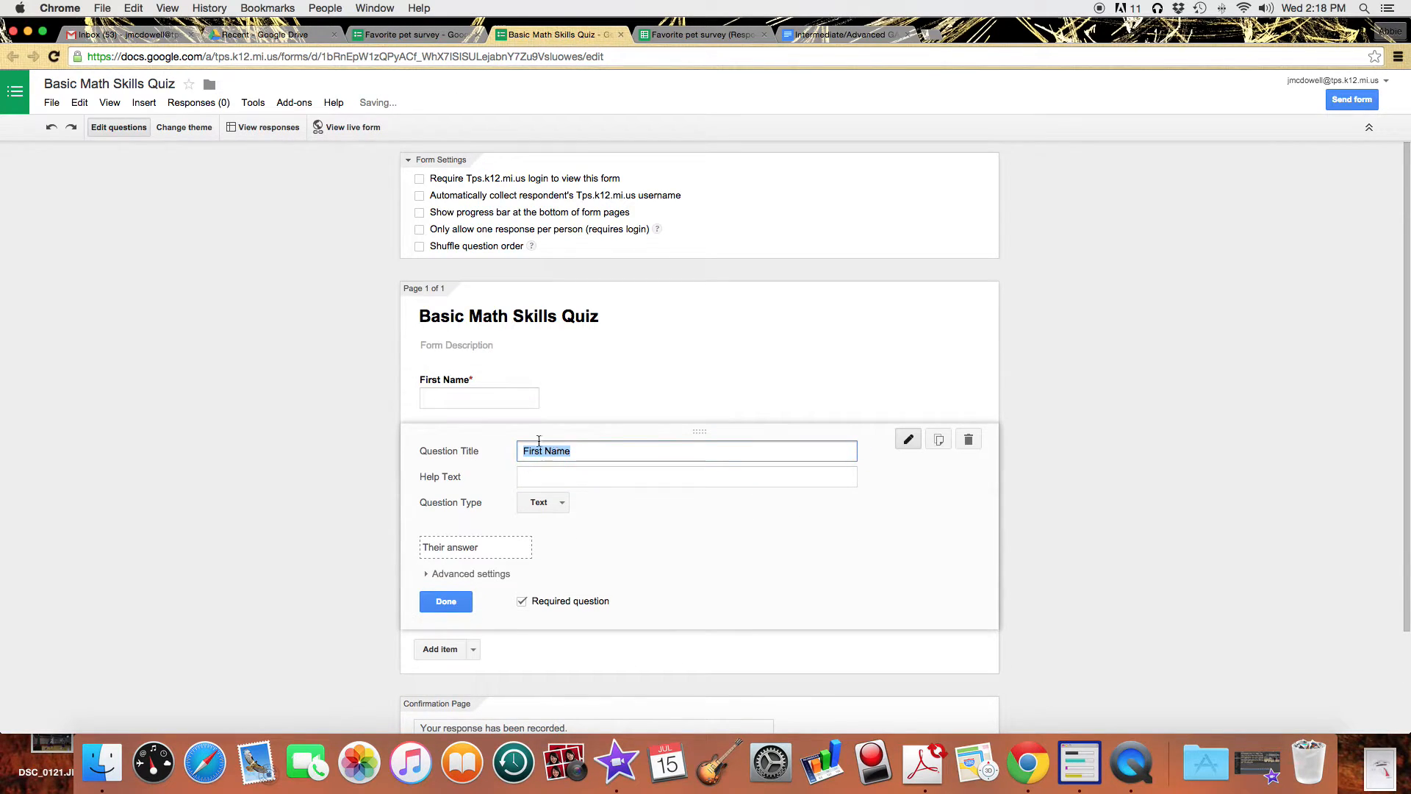
double_click(535, 451)
text(Last)
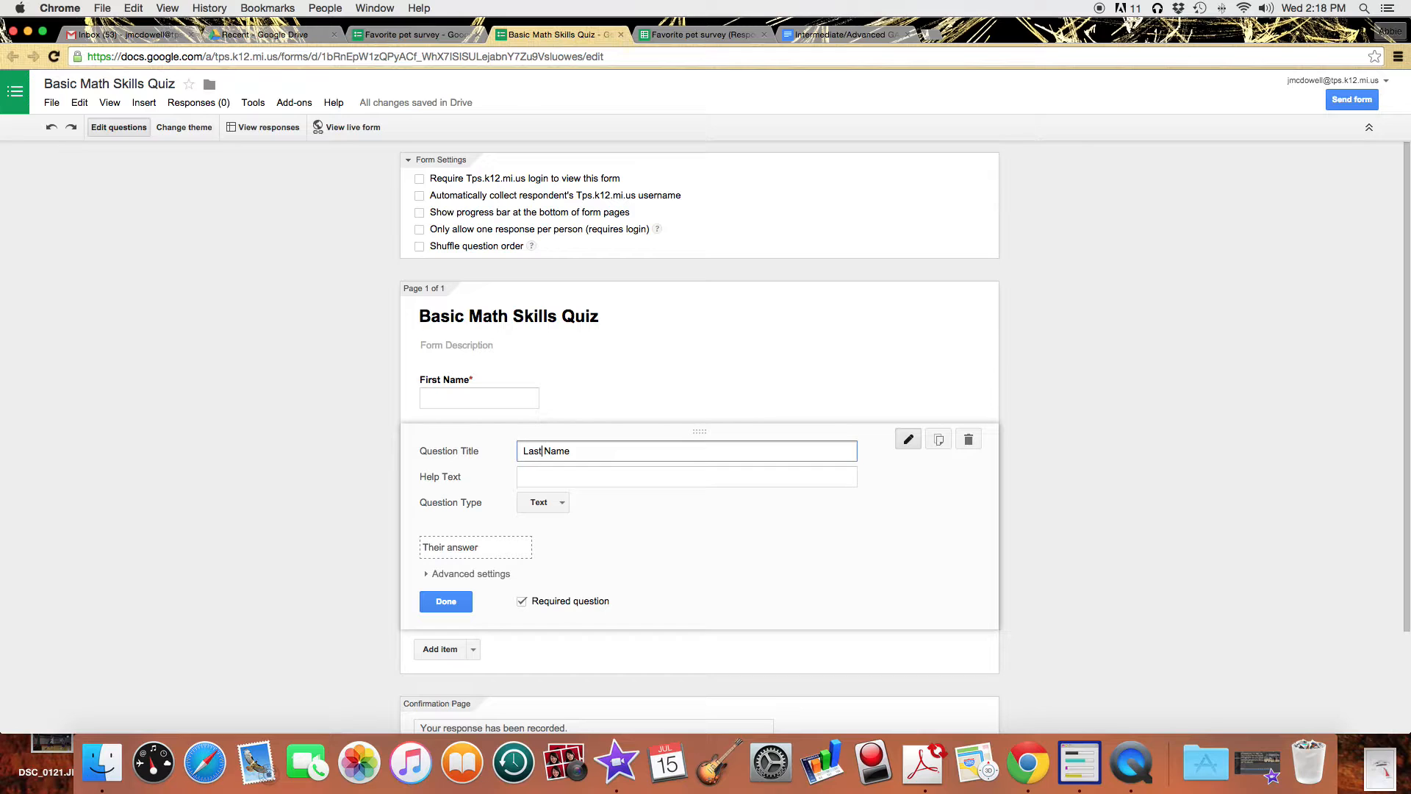
click(446, 602)
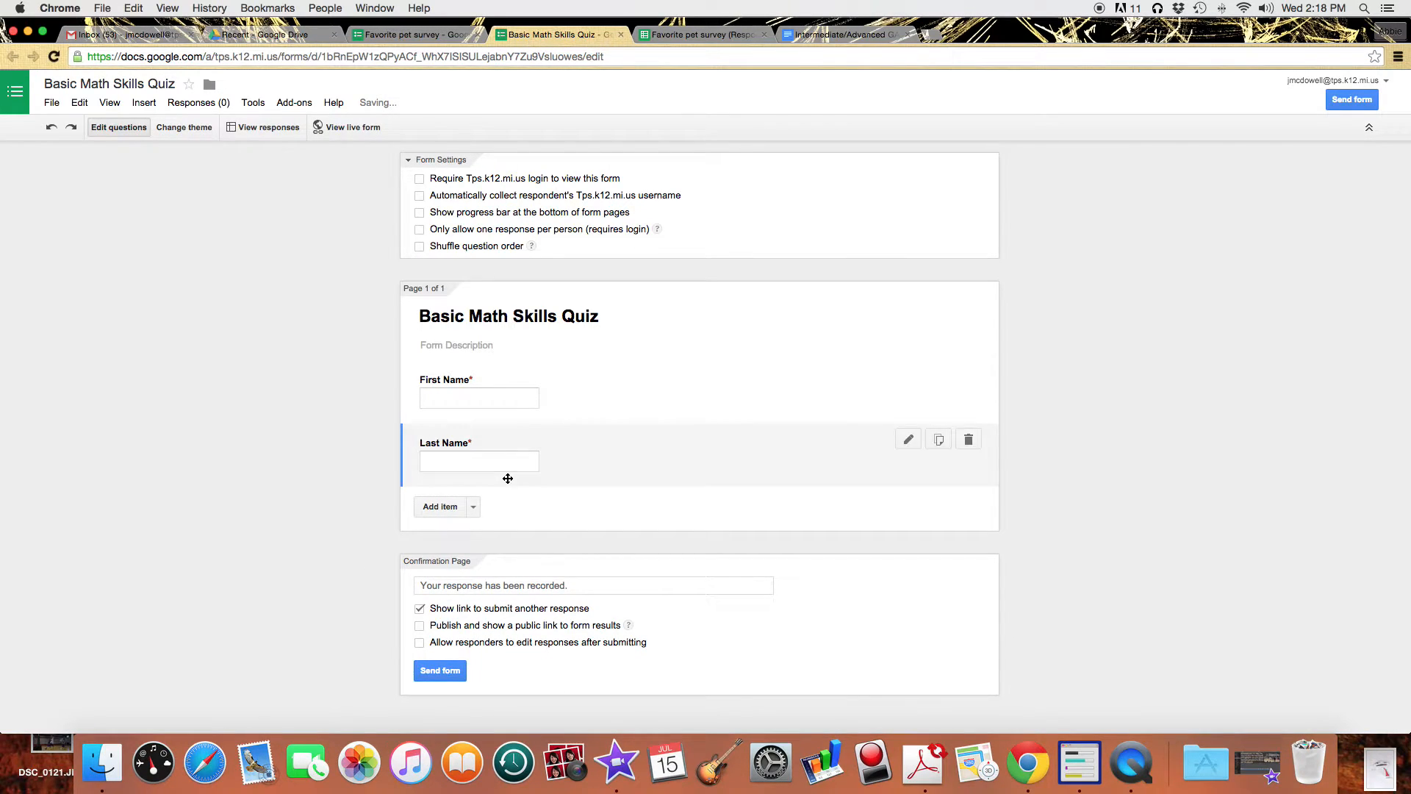
click(473, 508)
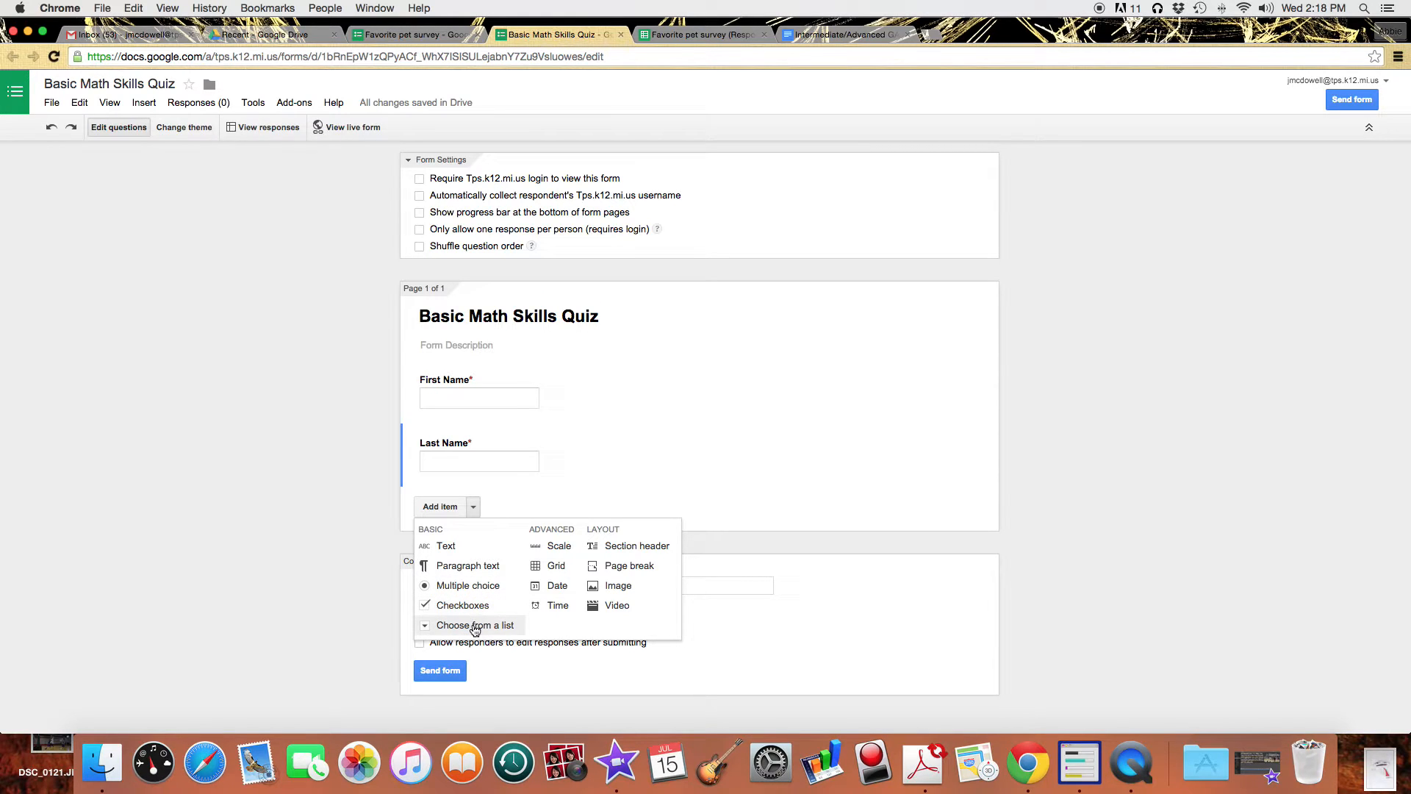
Add a required multiple-choice question 'What is 4 x 7?' with choices 28, 14, 35.
click(479, 586)
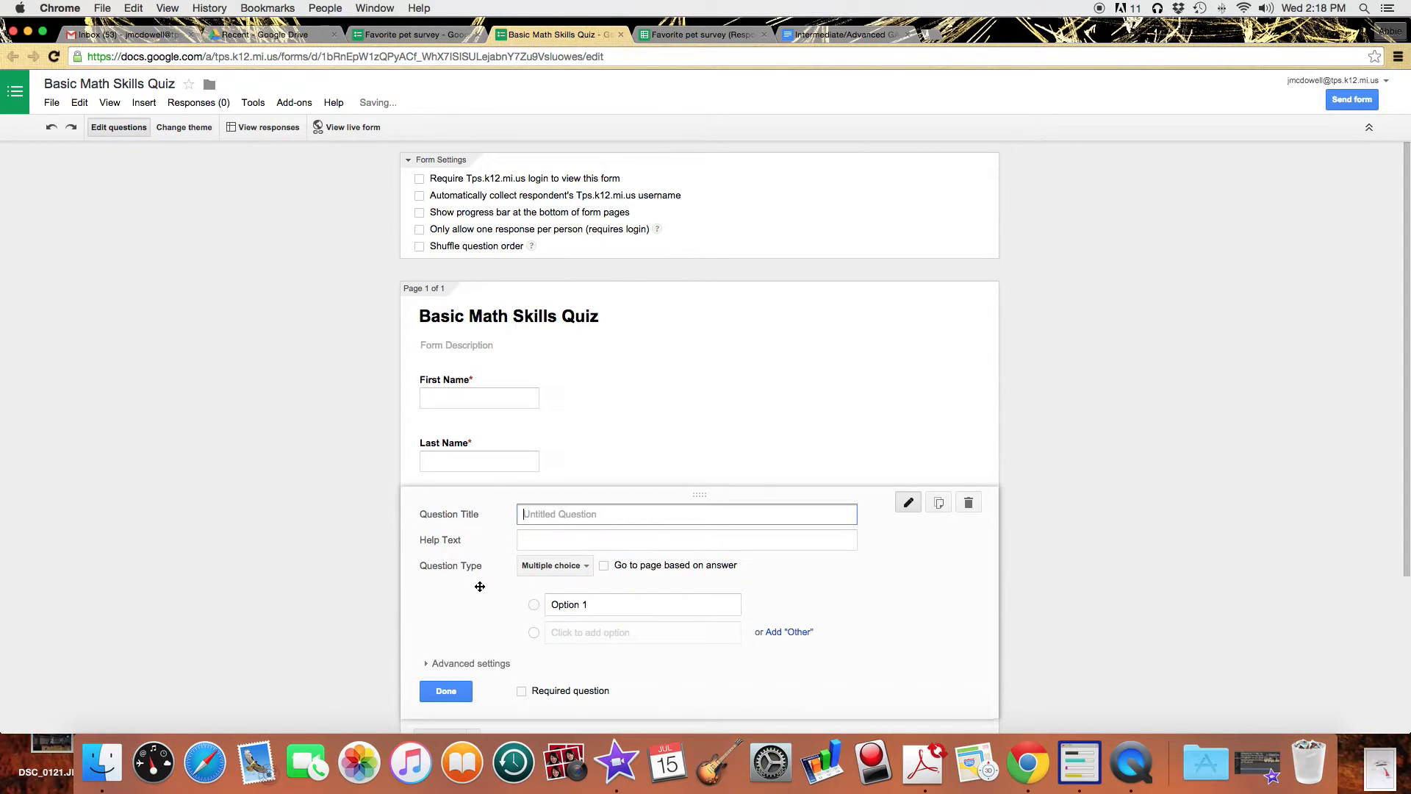
text(What is 4 x 7?)
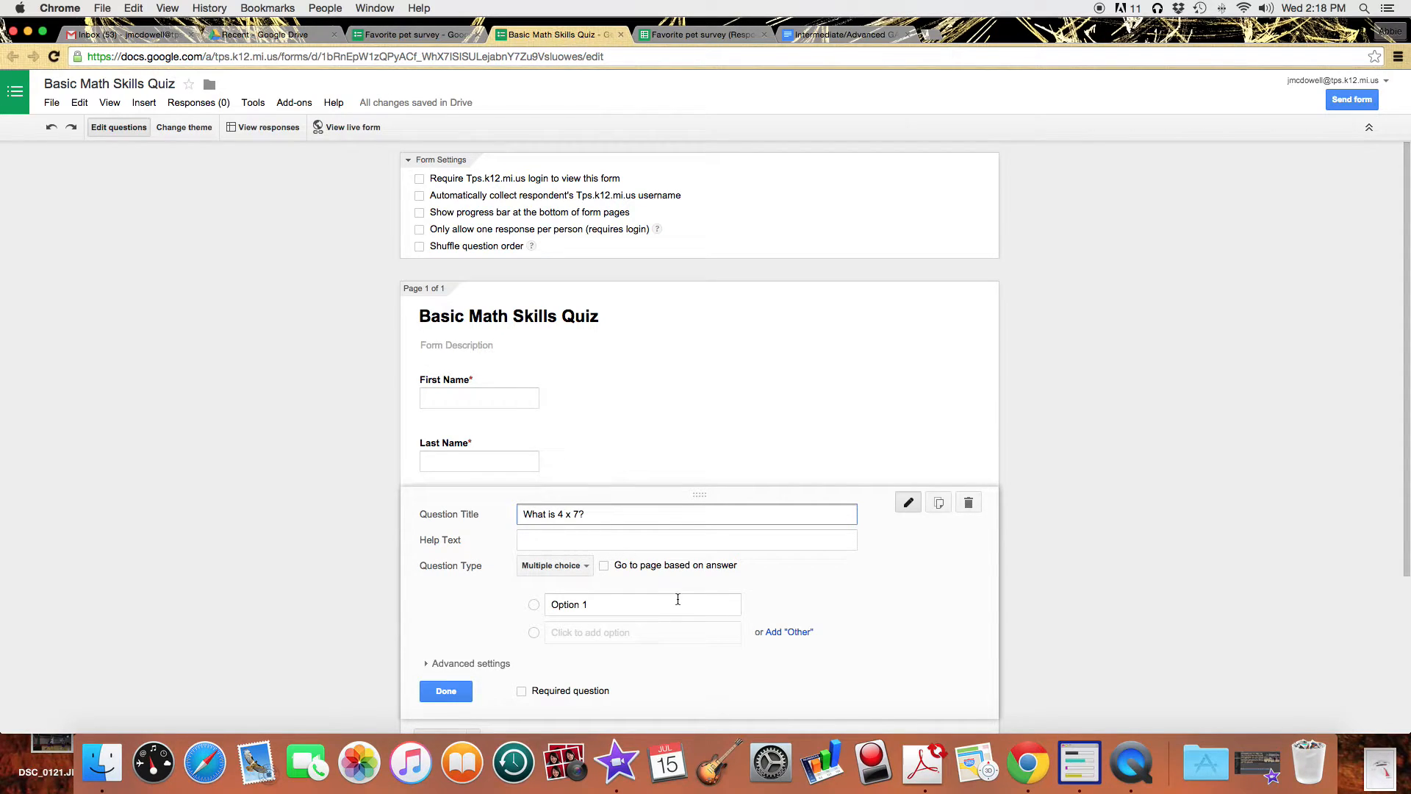
click(677, 601)
text(28)
key(Return)
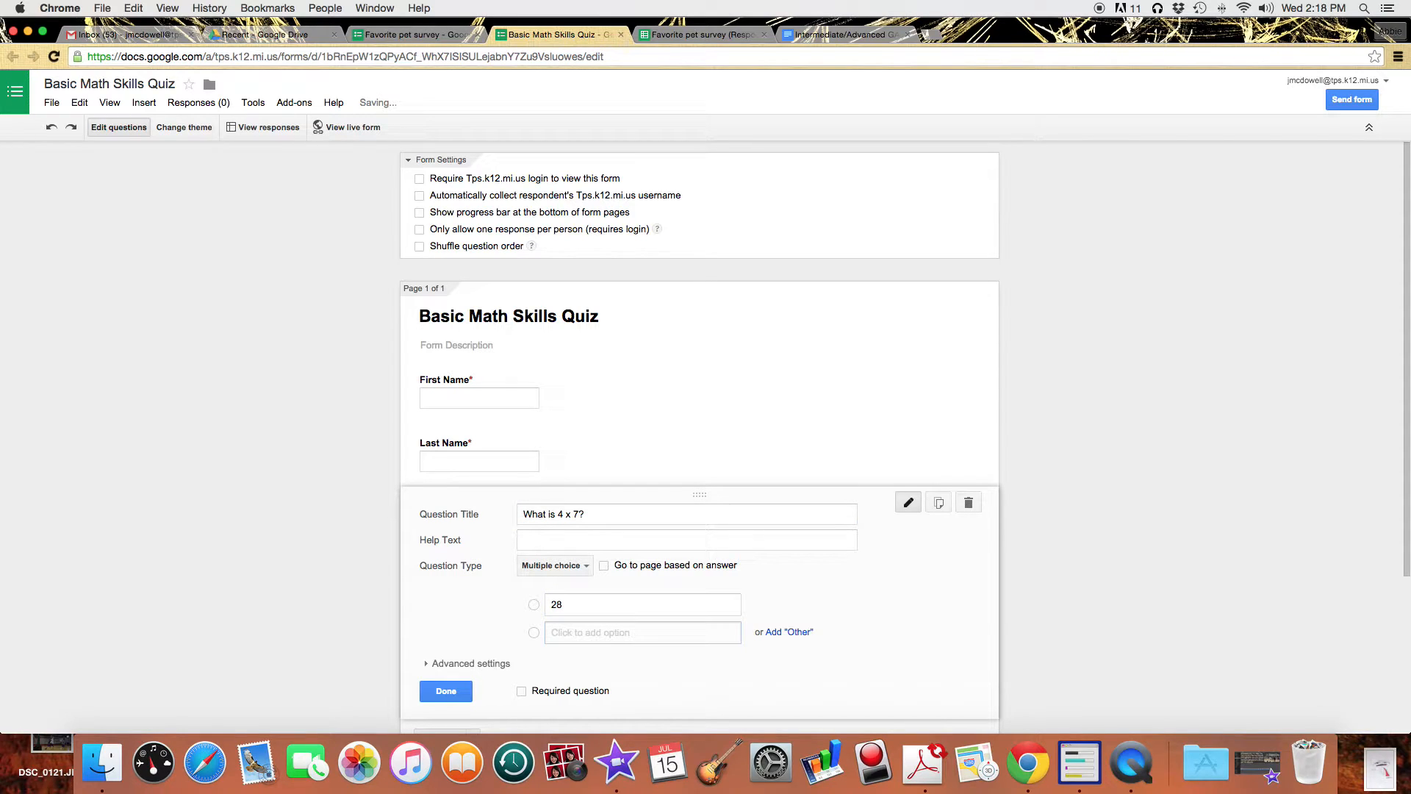
text(14)
key(Return)
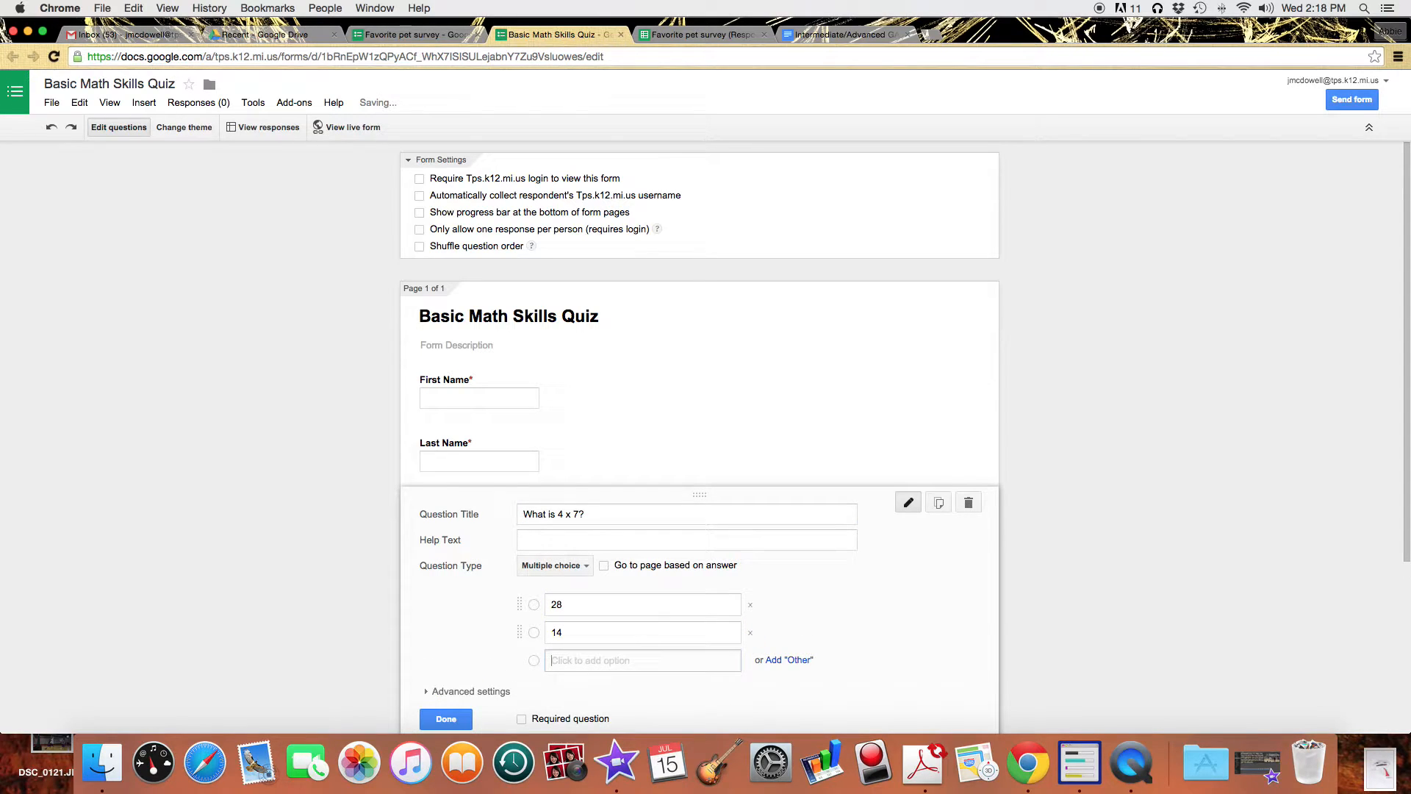
text(35)
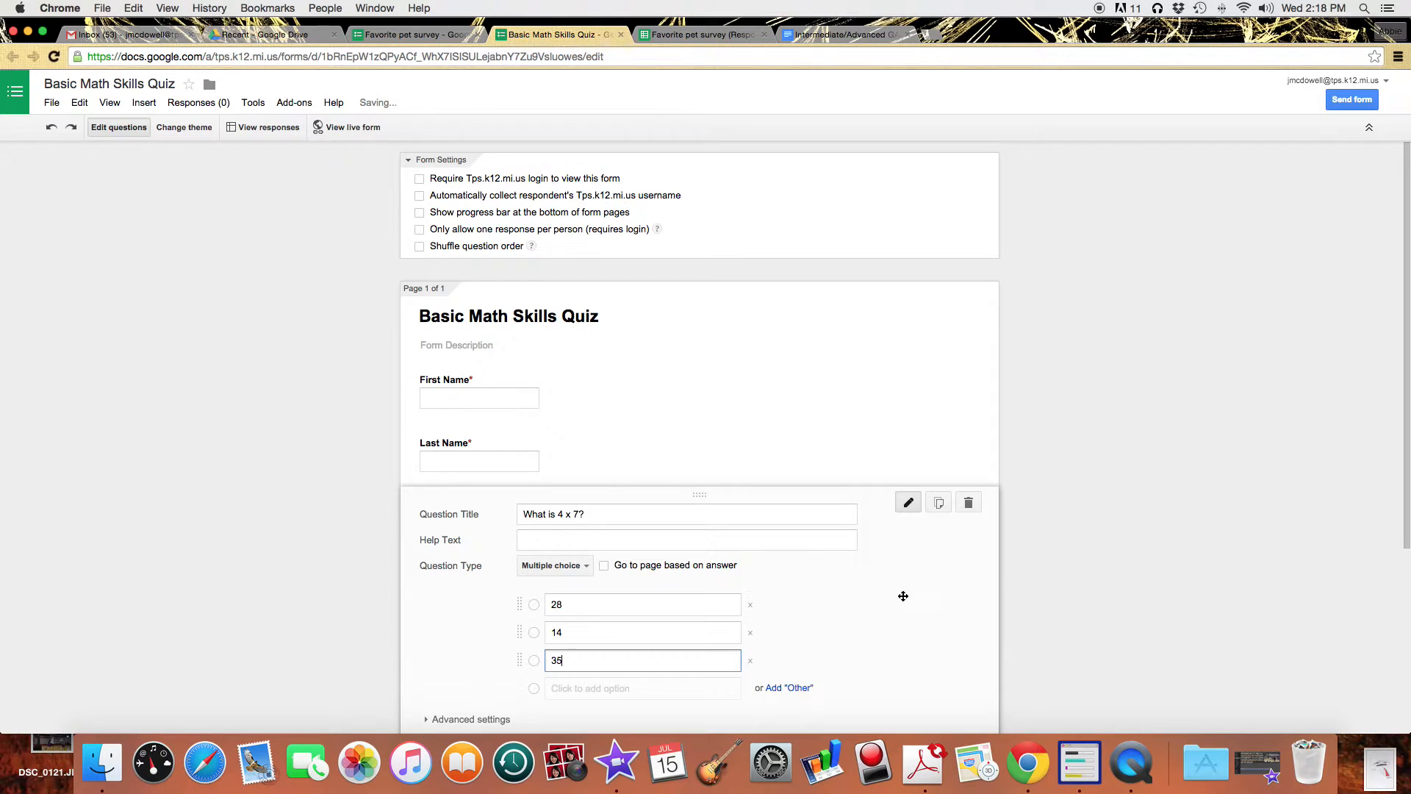
scroll(523, 633, down, 3)
click(523, 656)
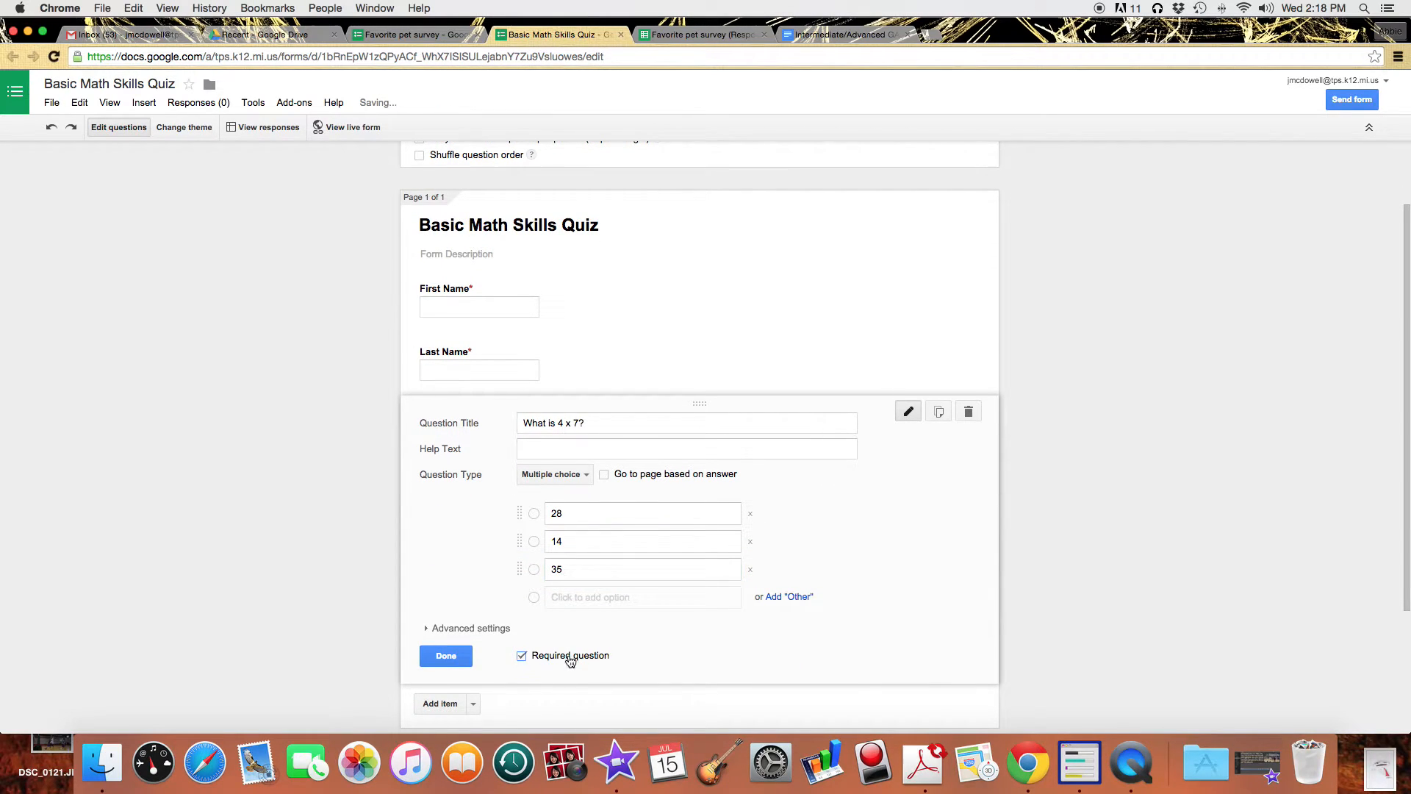
Duplicate it as 'What is 7 x 9?' with choices 28, 63, 27.
click(939, 412)
drag(557, 518, 583, 519)
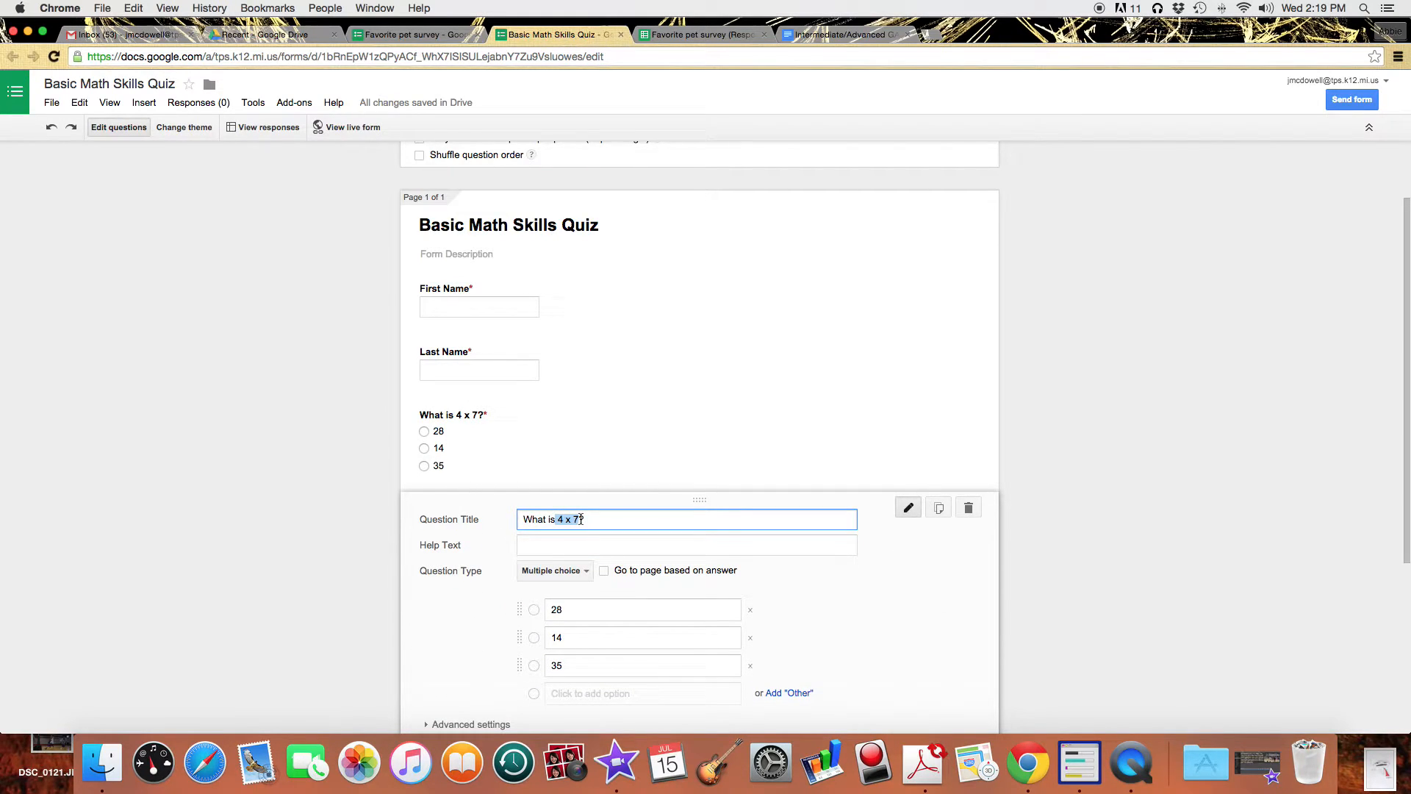
key(BackSpace)
text(7 x)
click(568, 635)
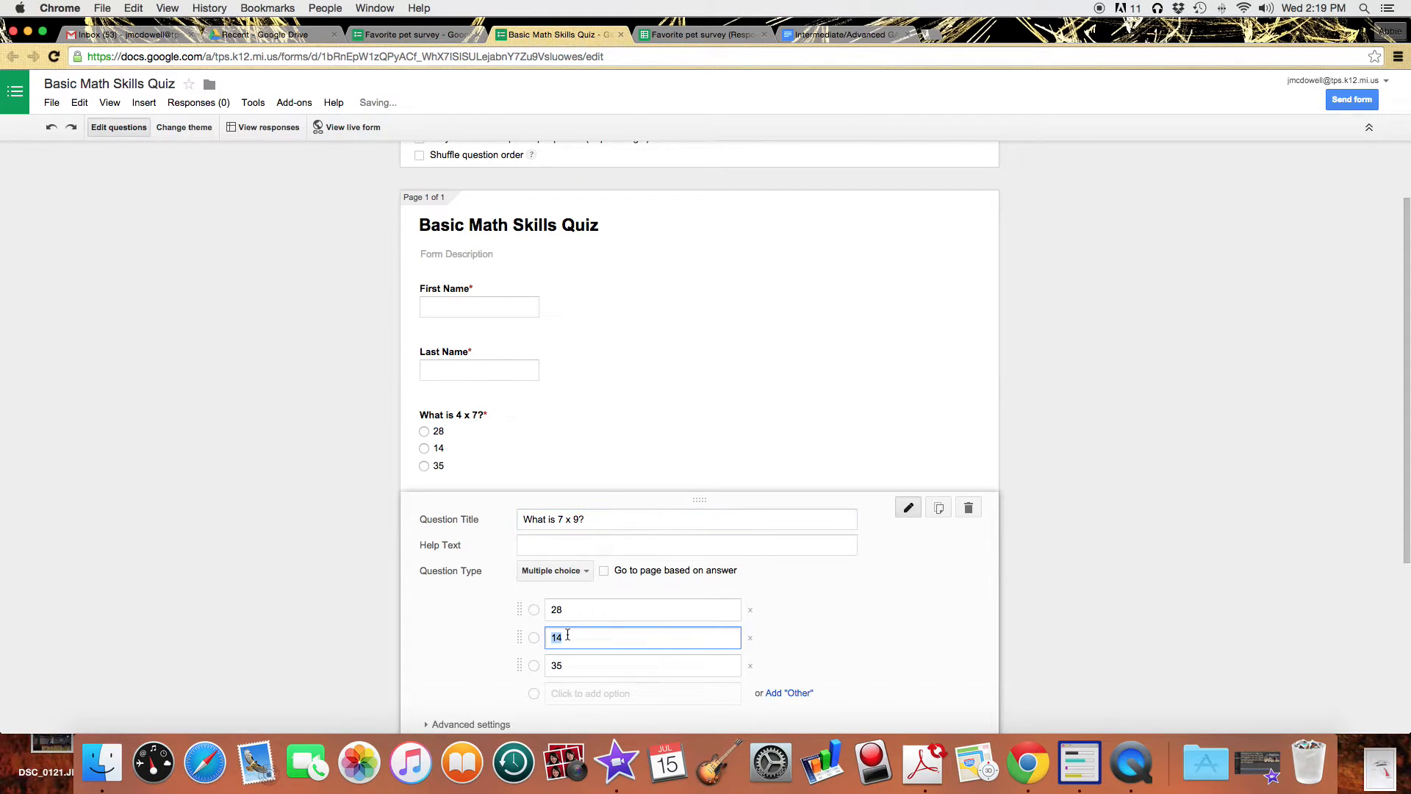
text(63)
click(553, 669)
text(27)
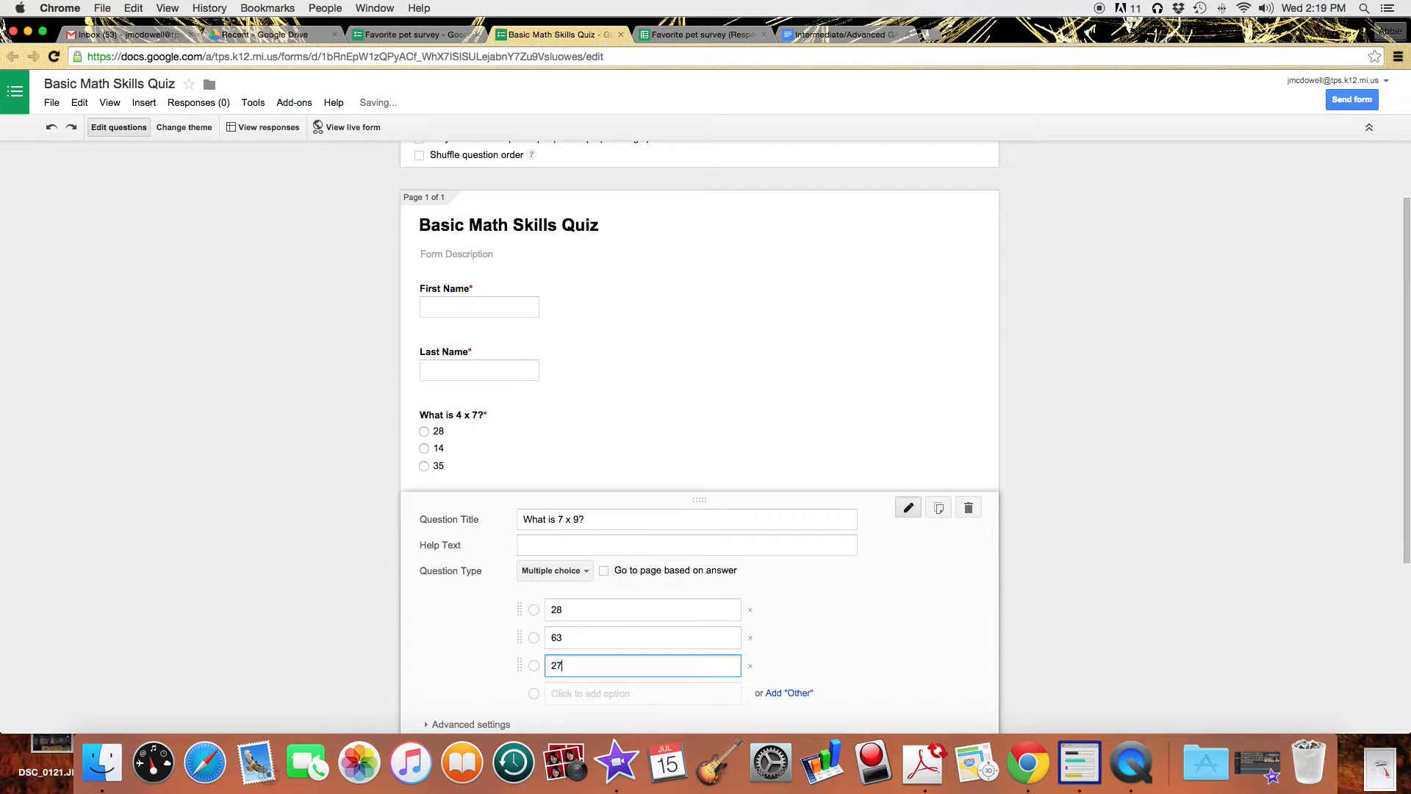
scroll(369, 643, down, 2)
Duplicate that as 'What is the square root of 144?' with choices 11, 22, 12.
click(938, 444)
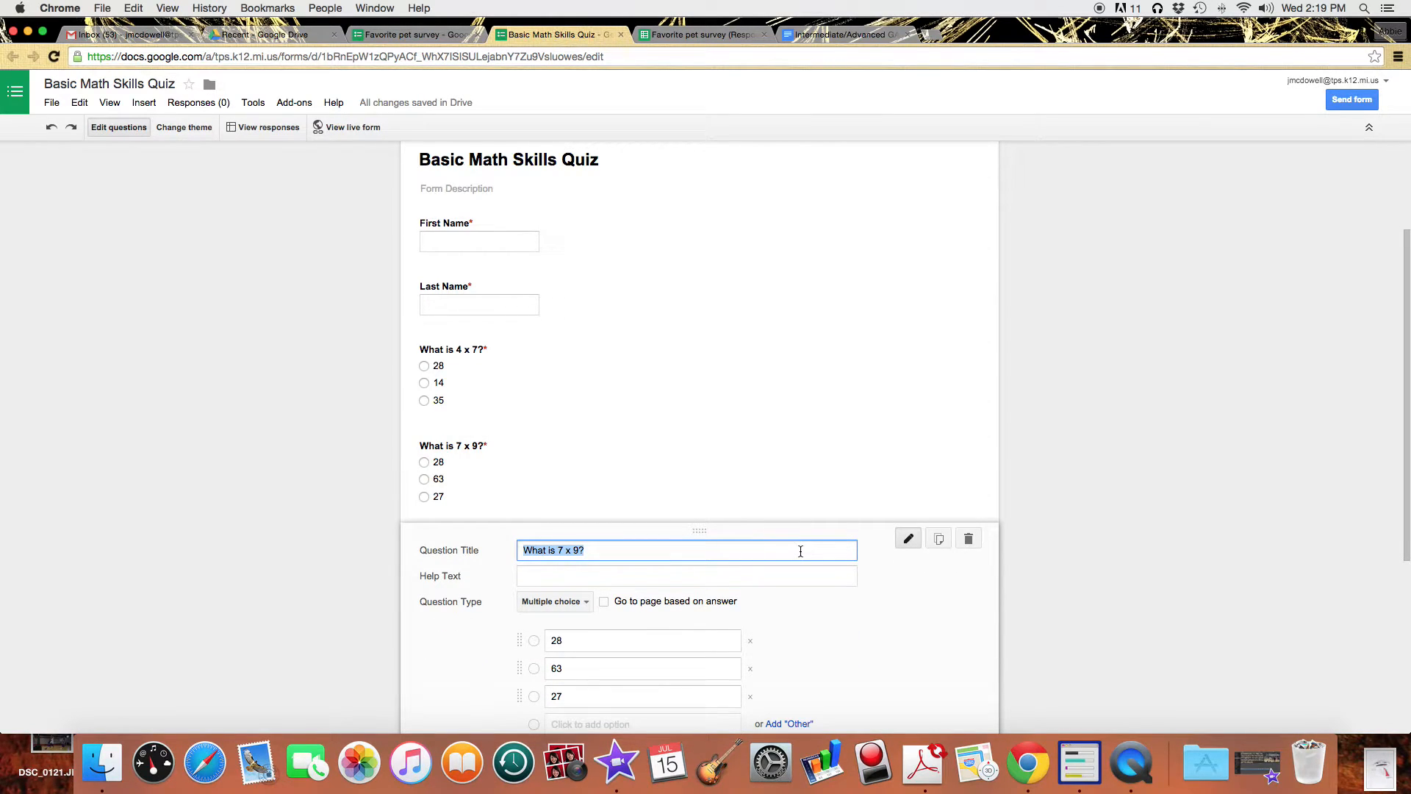
text(What is the square root of 144)
click(597, 641)
key(BackSpace)
text(11)
key(Tab)
text(22)
key(Tab)
text(12)
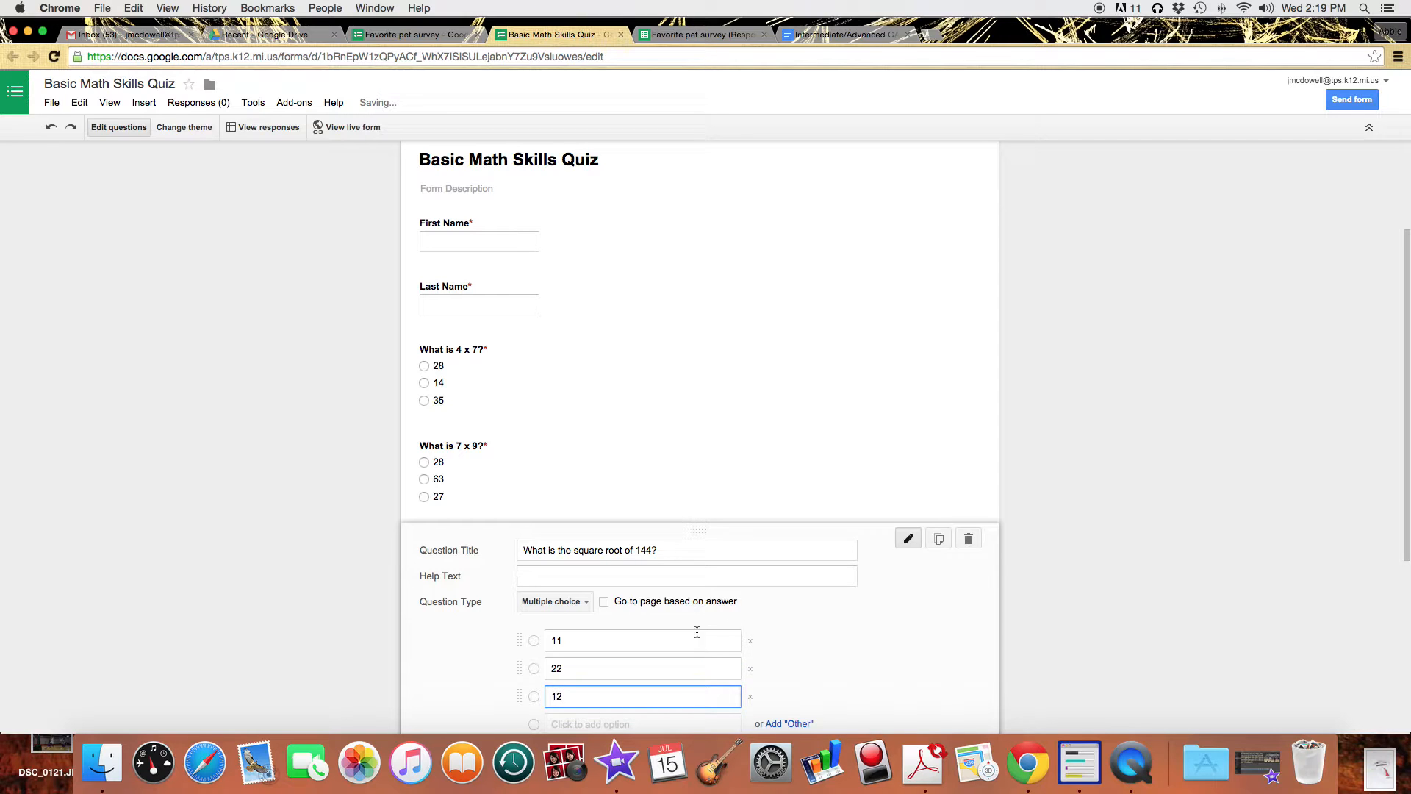
scroll(640, 656, down, 5)
click(442, 643)
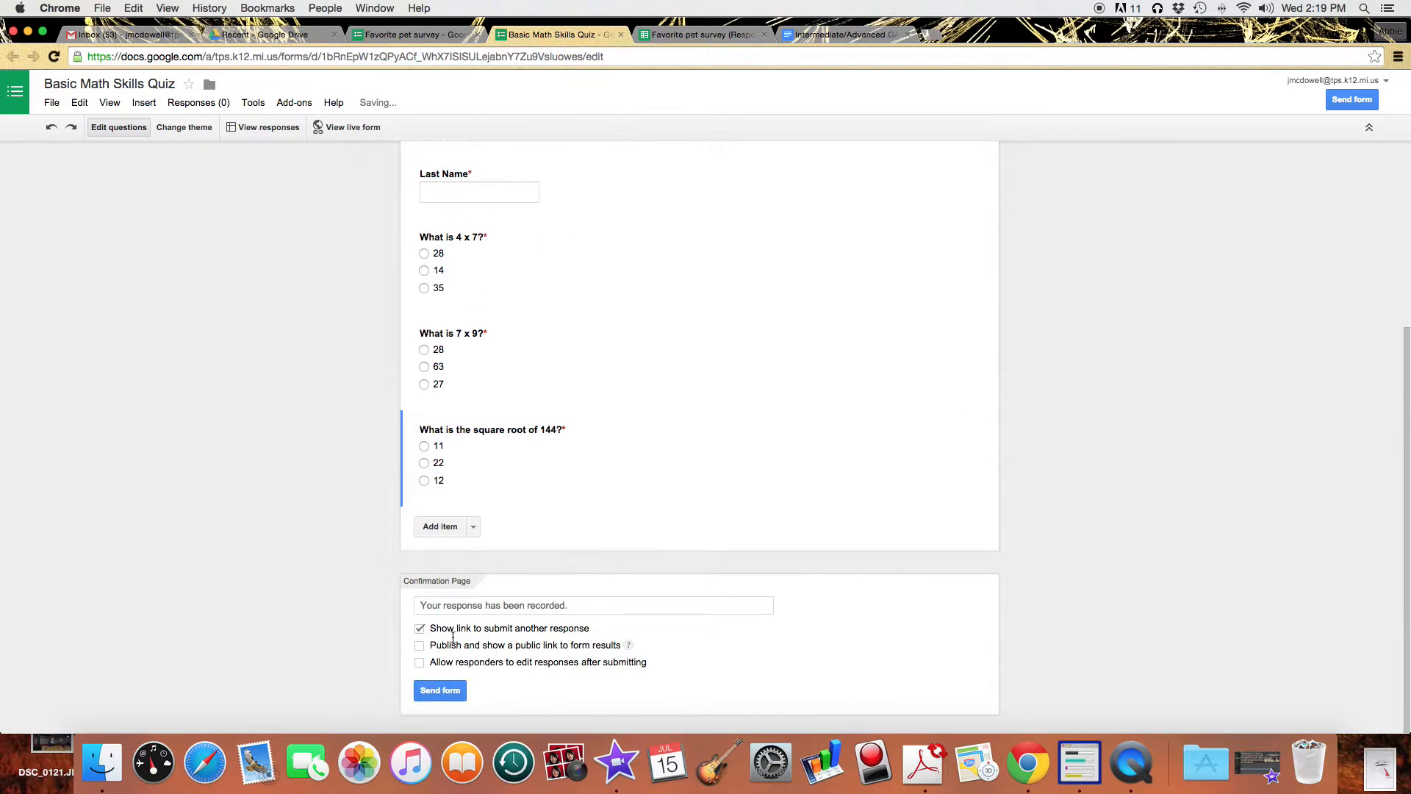
scroll(678, 561, up, 5)
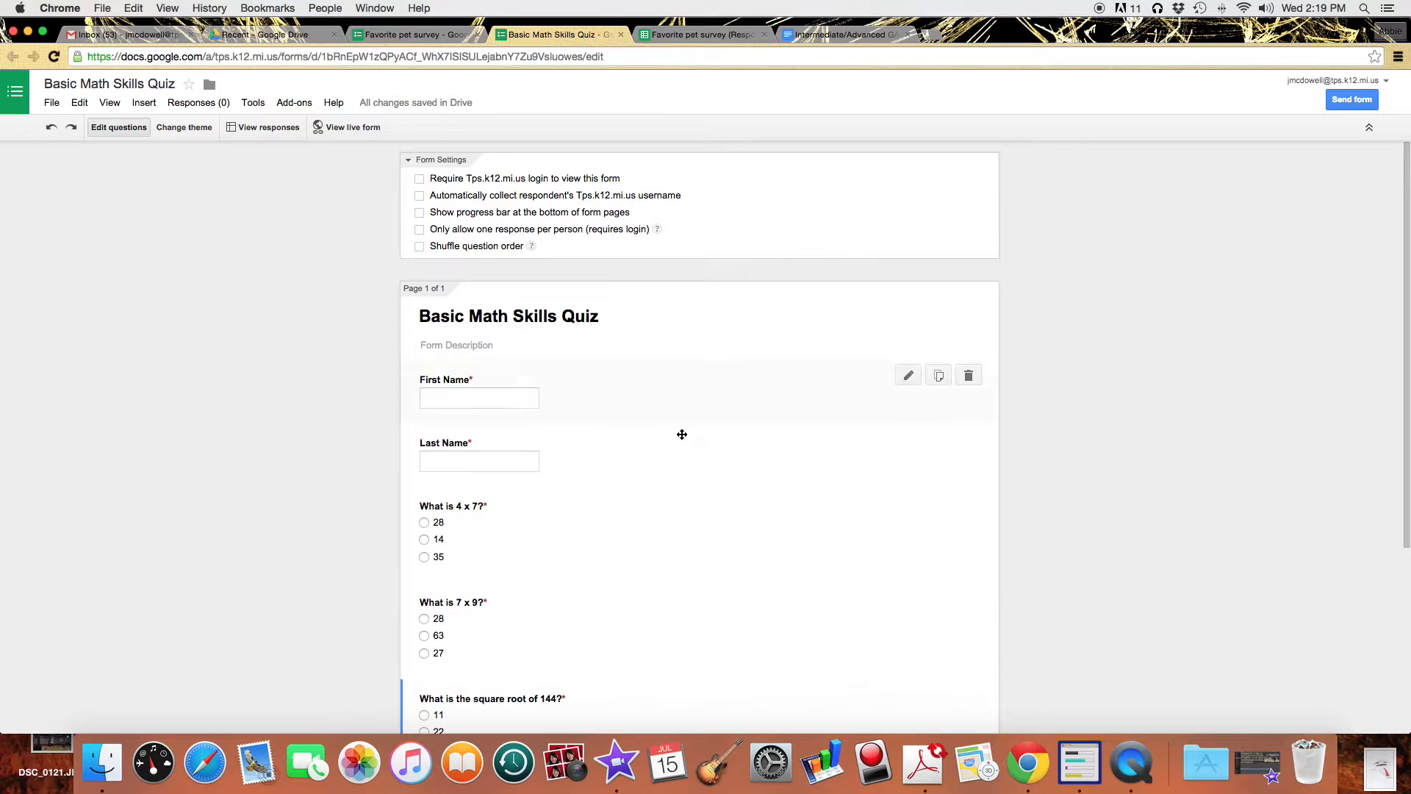
Pick the Beach Evening thumbnail, giving the quiz its sunset volleyball banner.
click(184, 127)
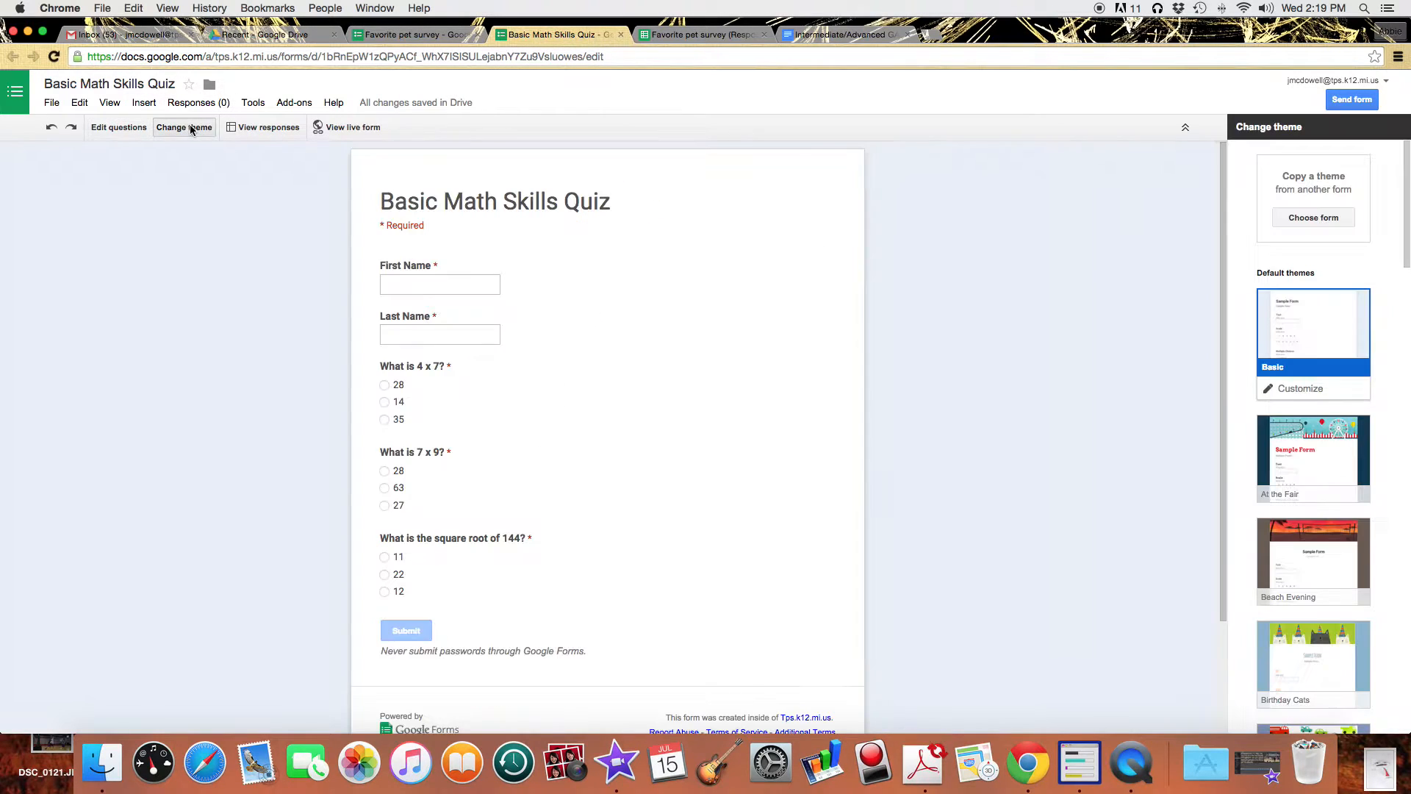
click(1323, 562)
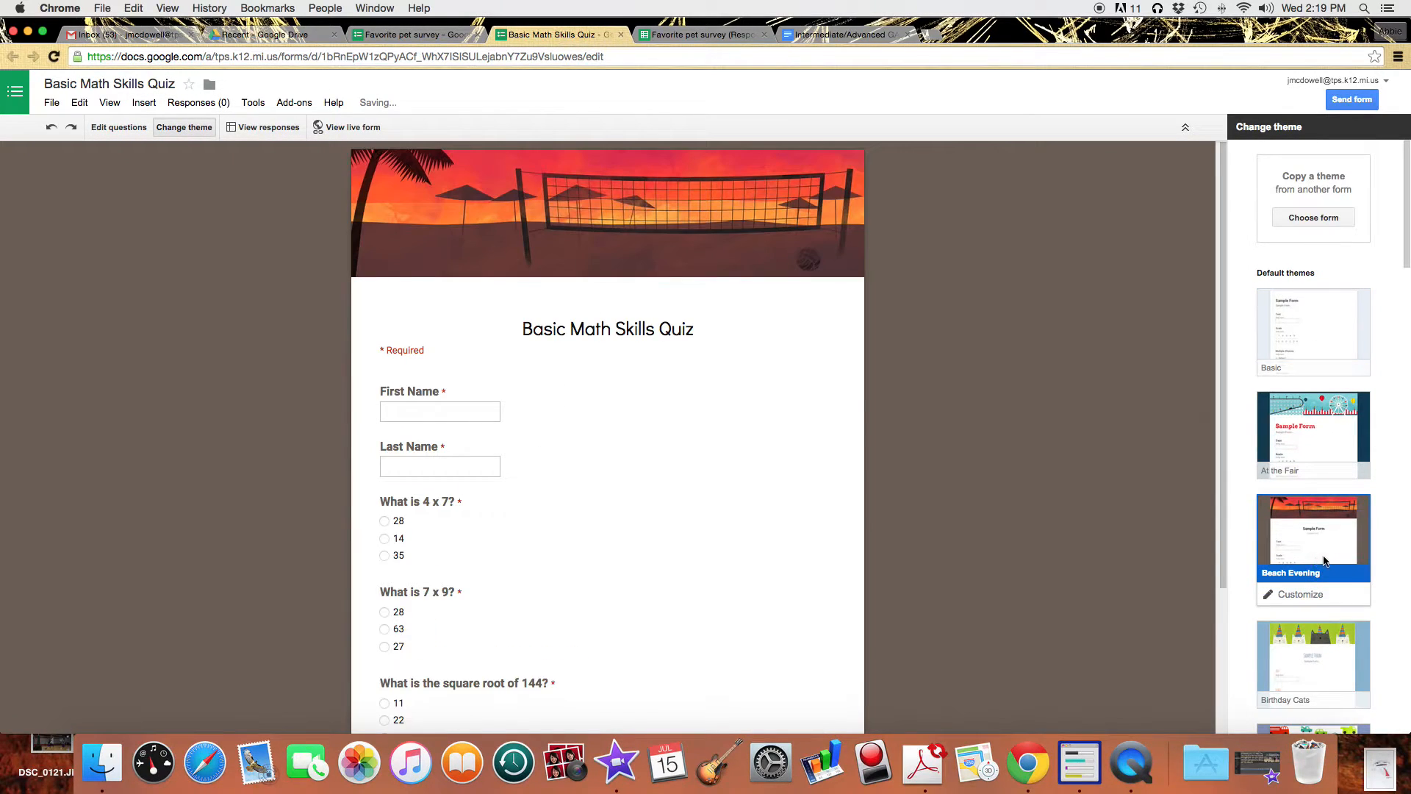
scroll(685, 513, down, 5)
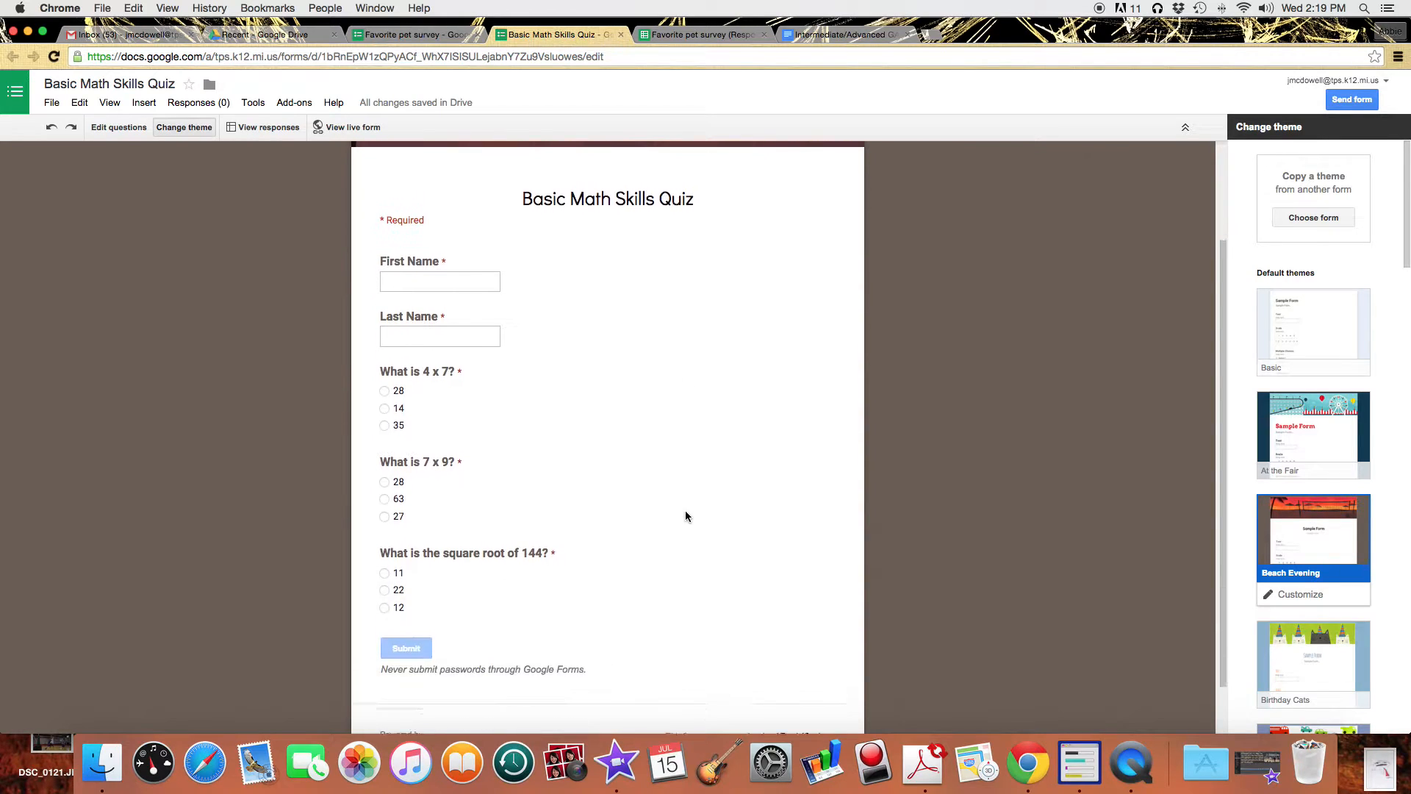
scroll(685, 516, up, 5)
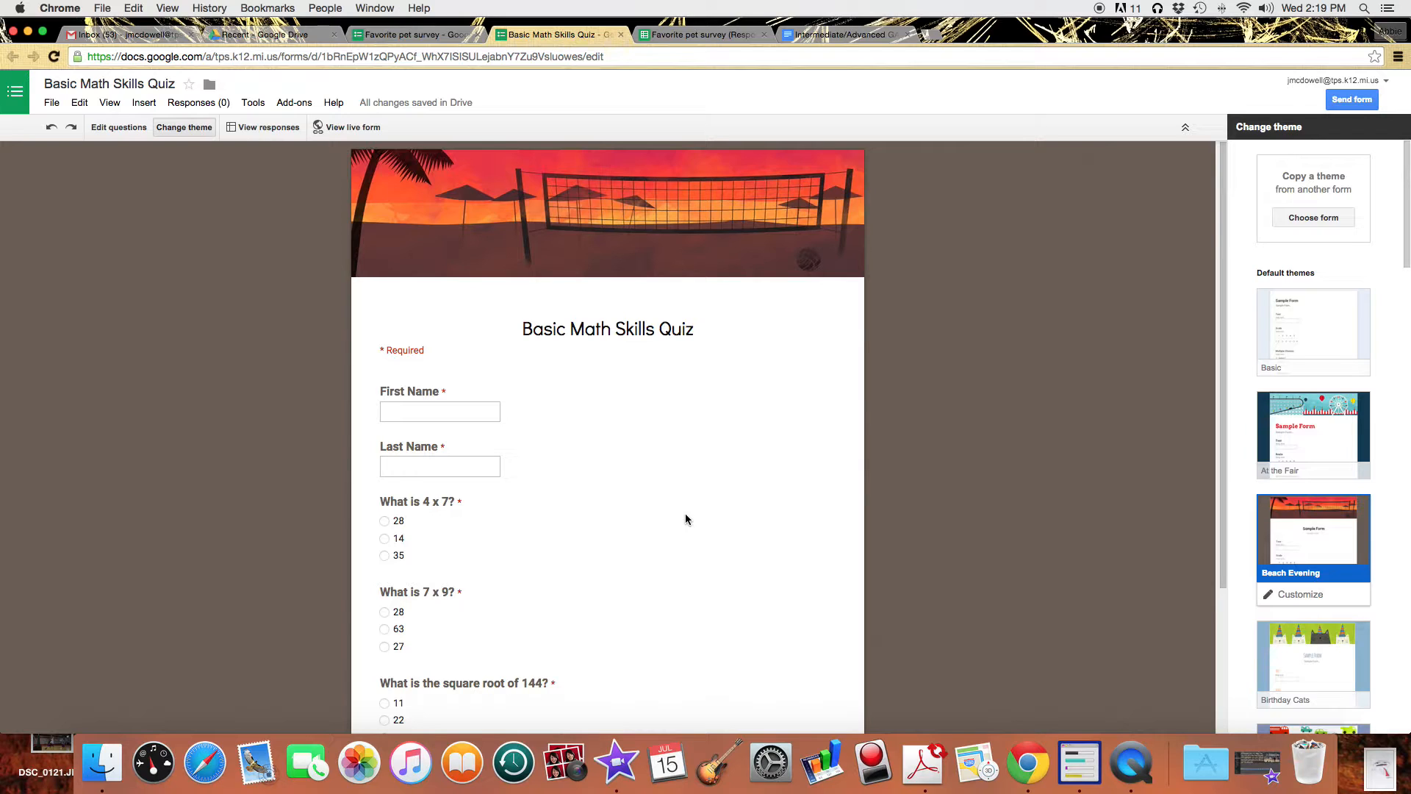
On the live quiz, enter a first and last name, answer 28, 63 and 12, and submit.
click(346, 128)
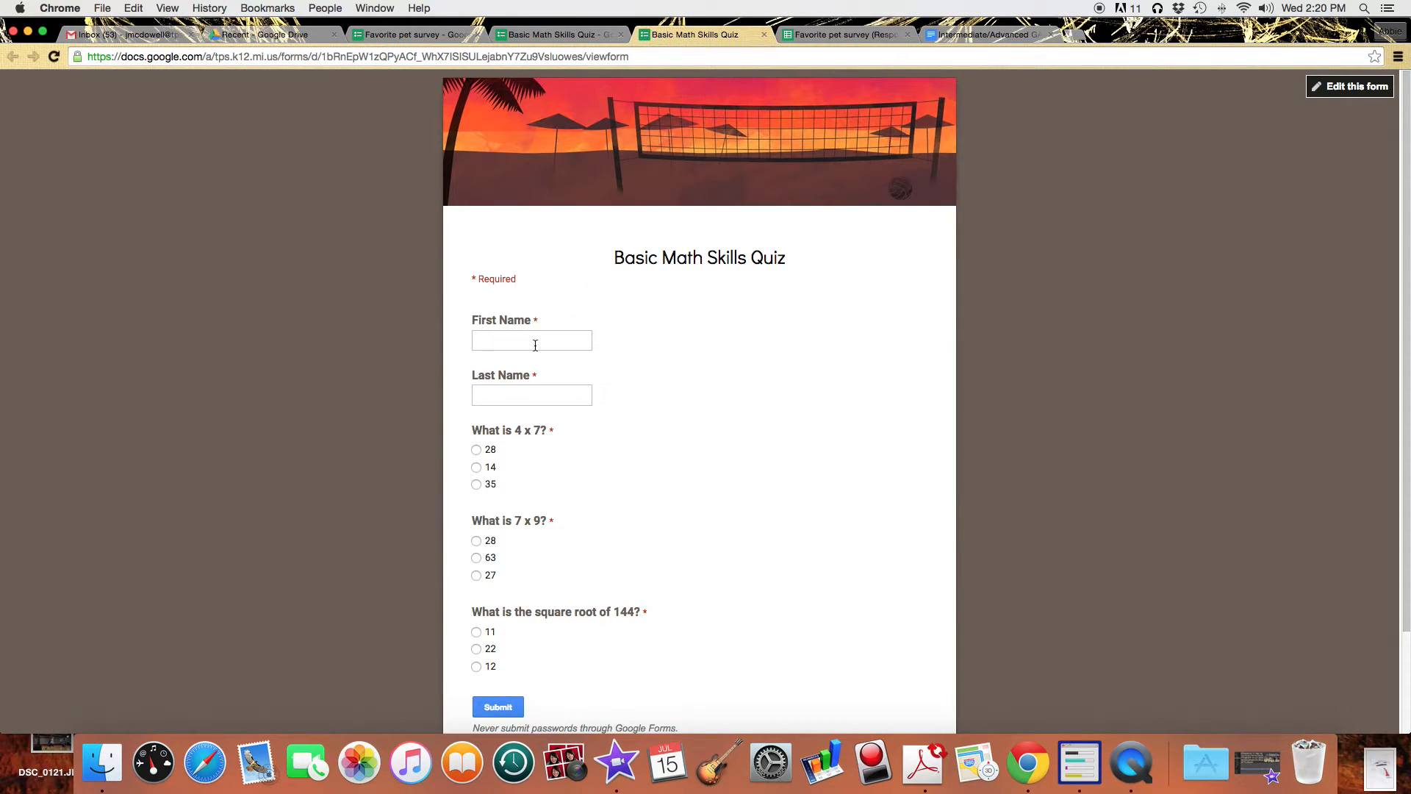
click(535, 344)
key(Tab)
text(McDowelld)
click(476, 449)
click(536, 393)
key(BackSpace)
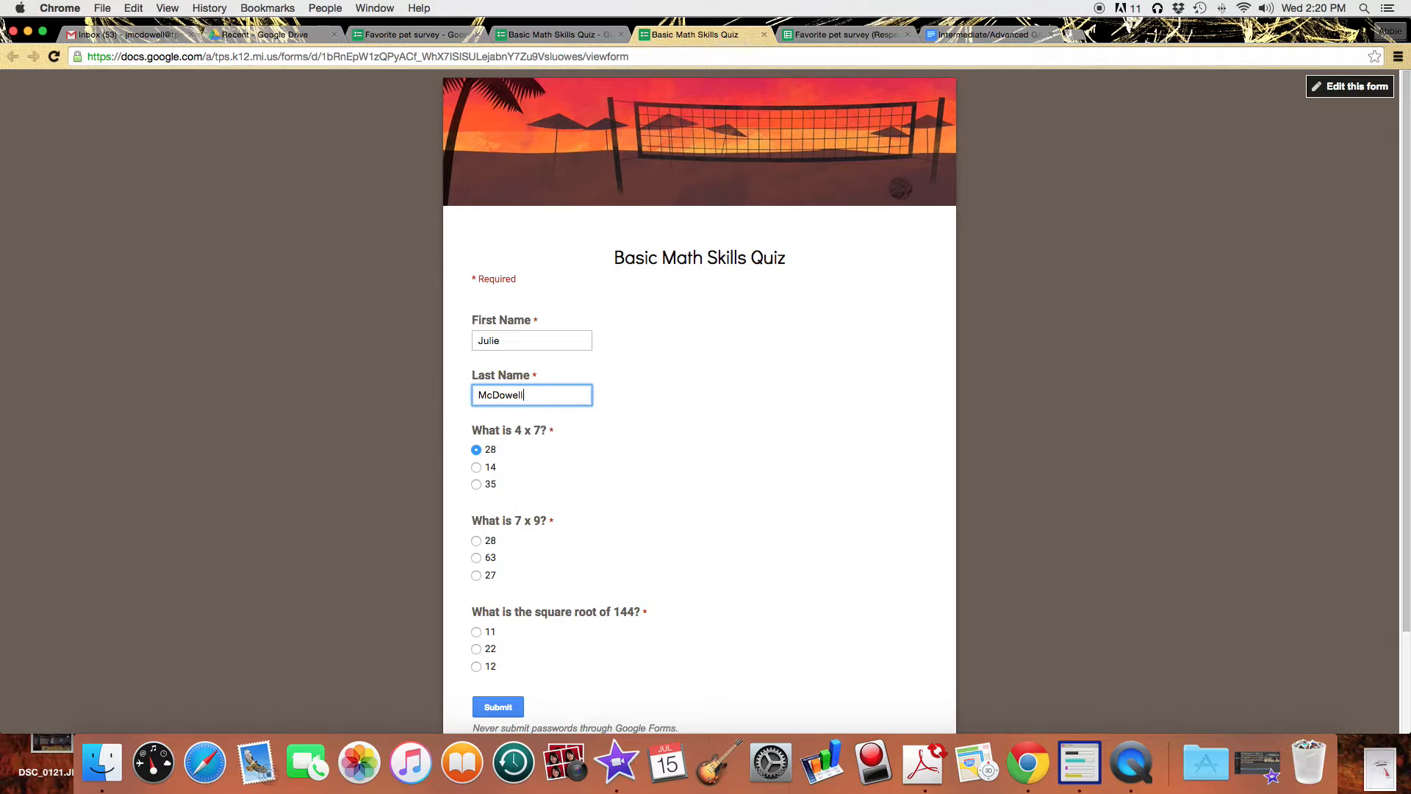
click(476, 558)
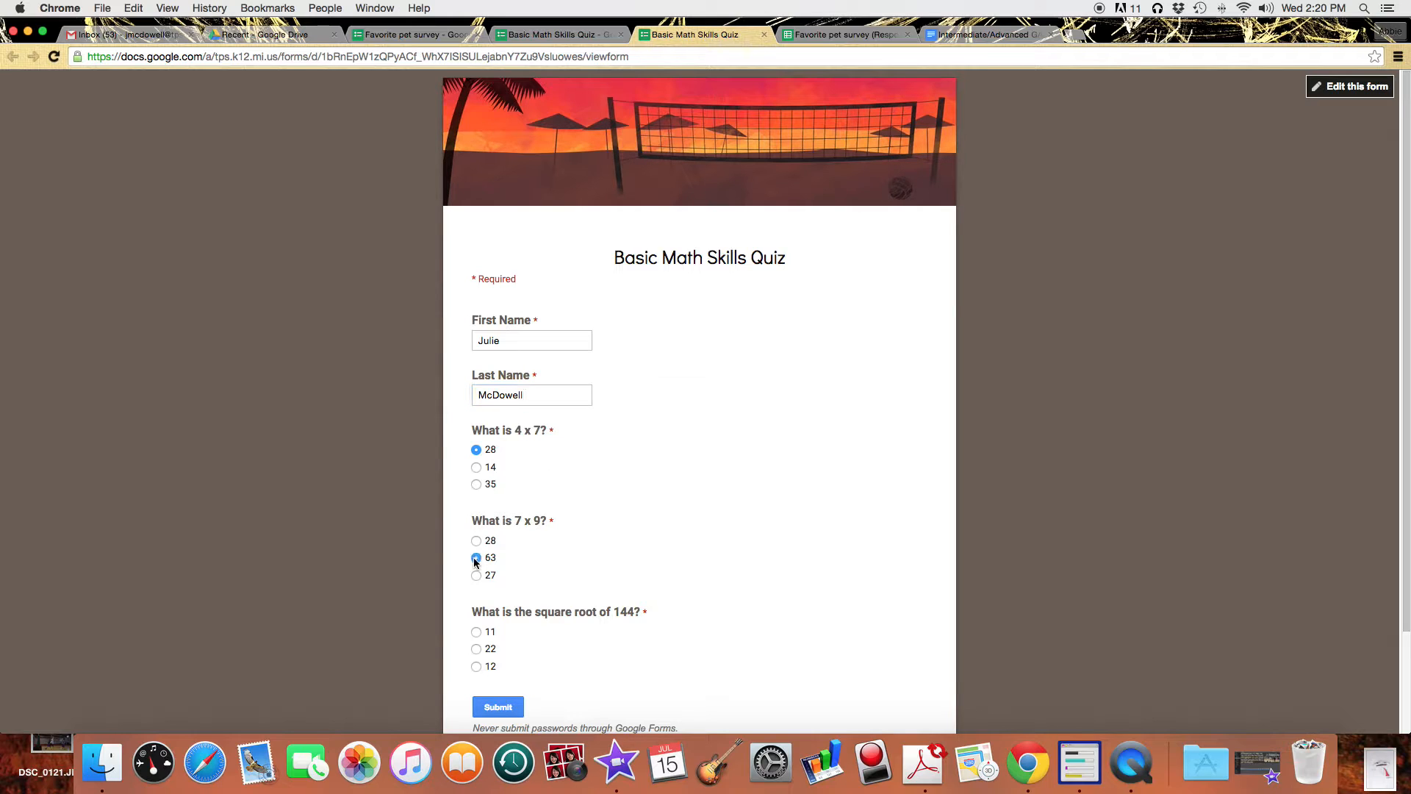
click(477, 668)
click(503, 710)
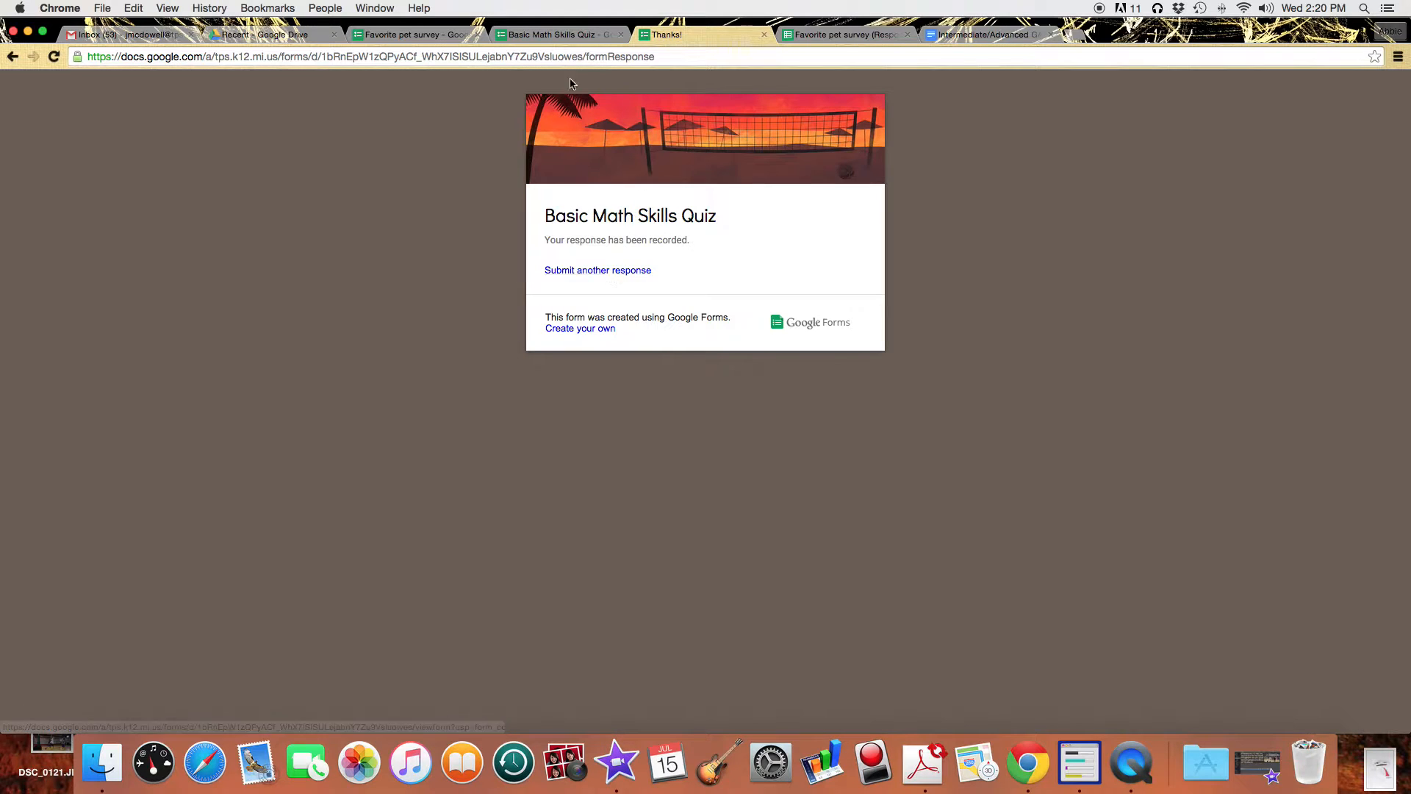
Submit a response under a new respondent's name answering 28, 27 and 11.
click(619, 271)
click(527, 342)
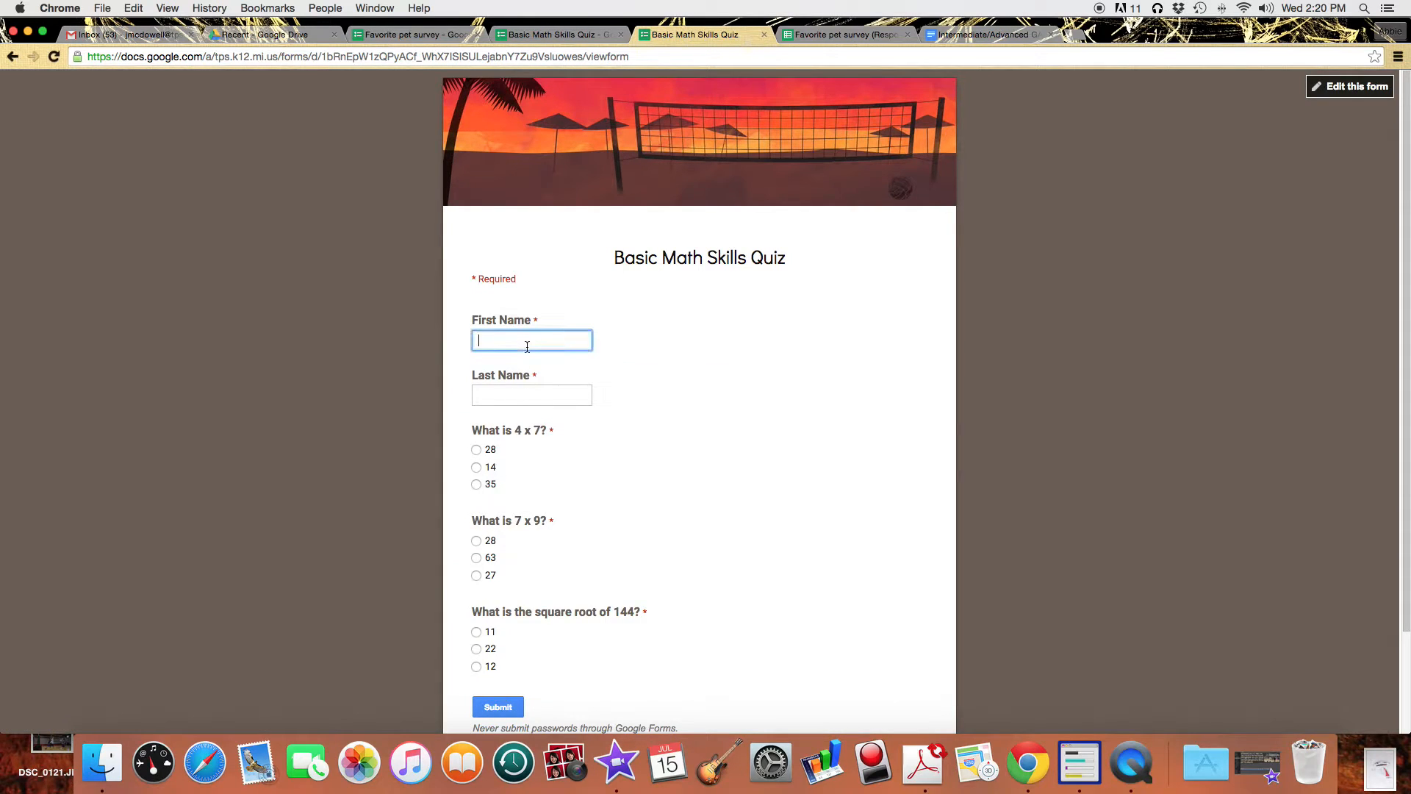
key(Tab)
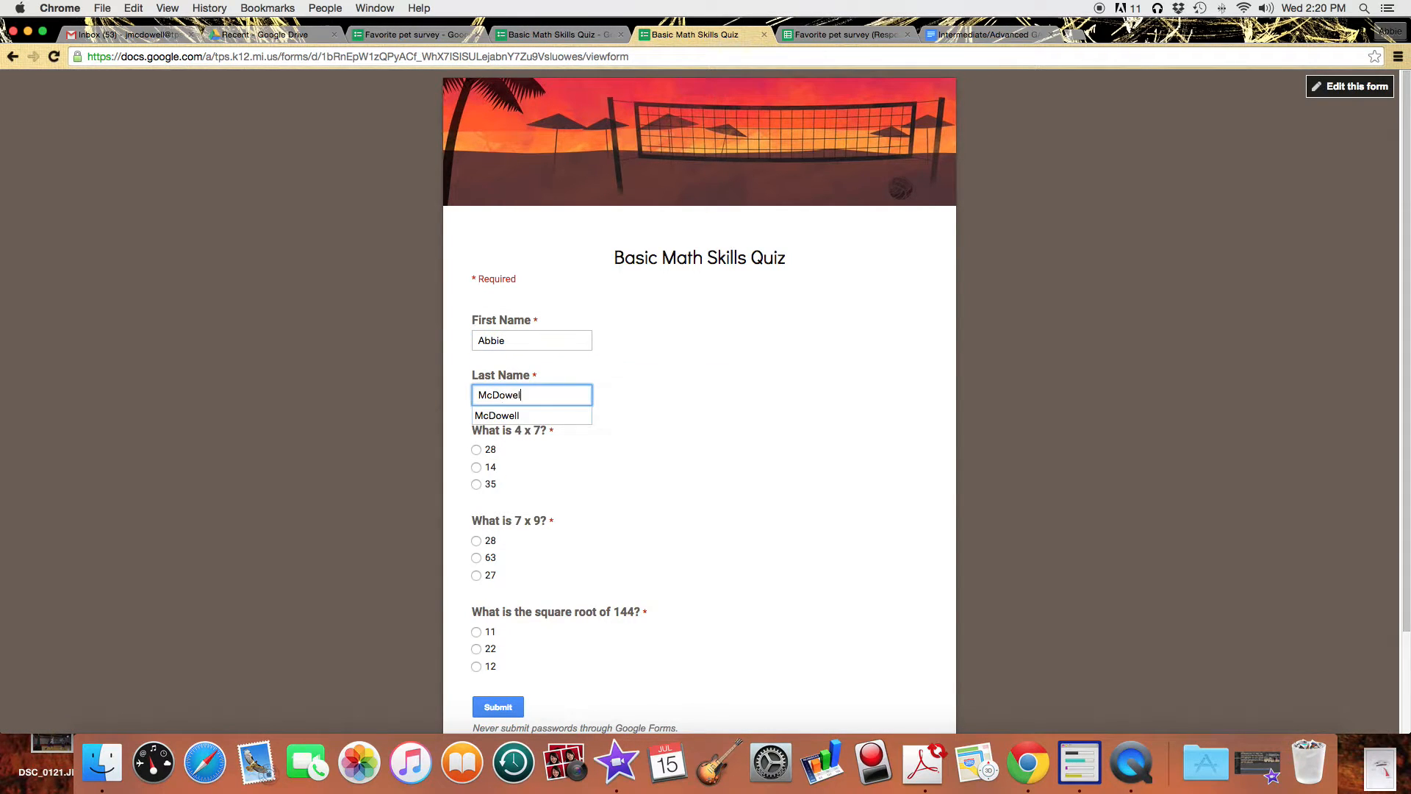
key(Tab)
click(476, 449)
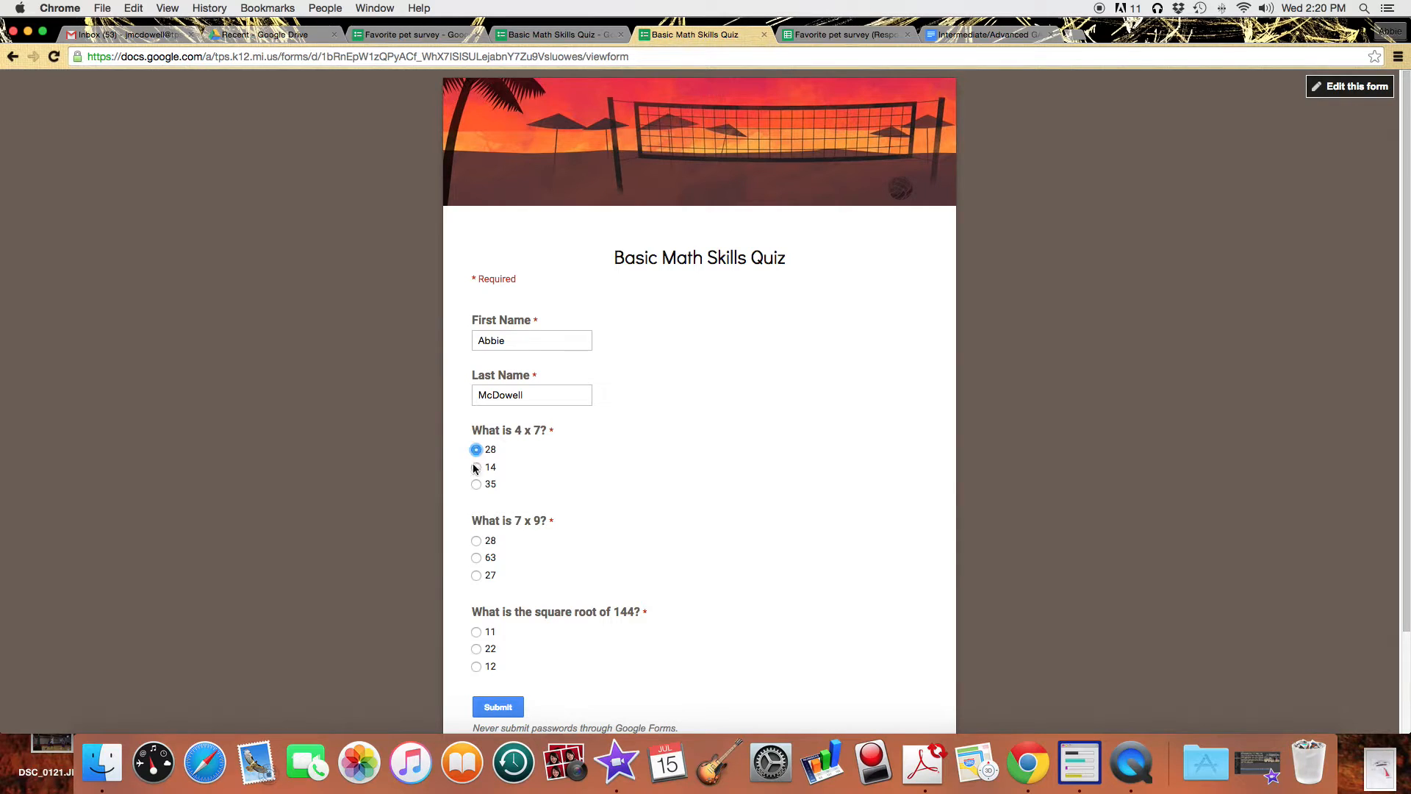
click(476, 575)
click(476, 631)
click(497, 707)
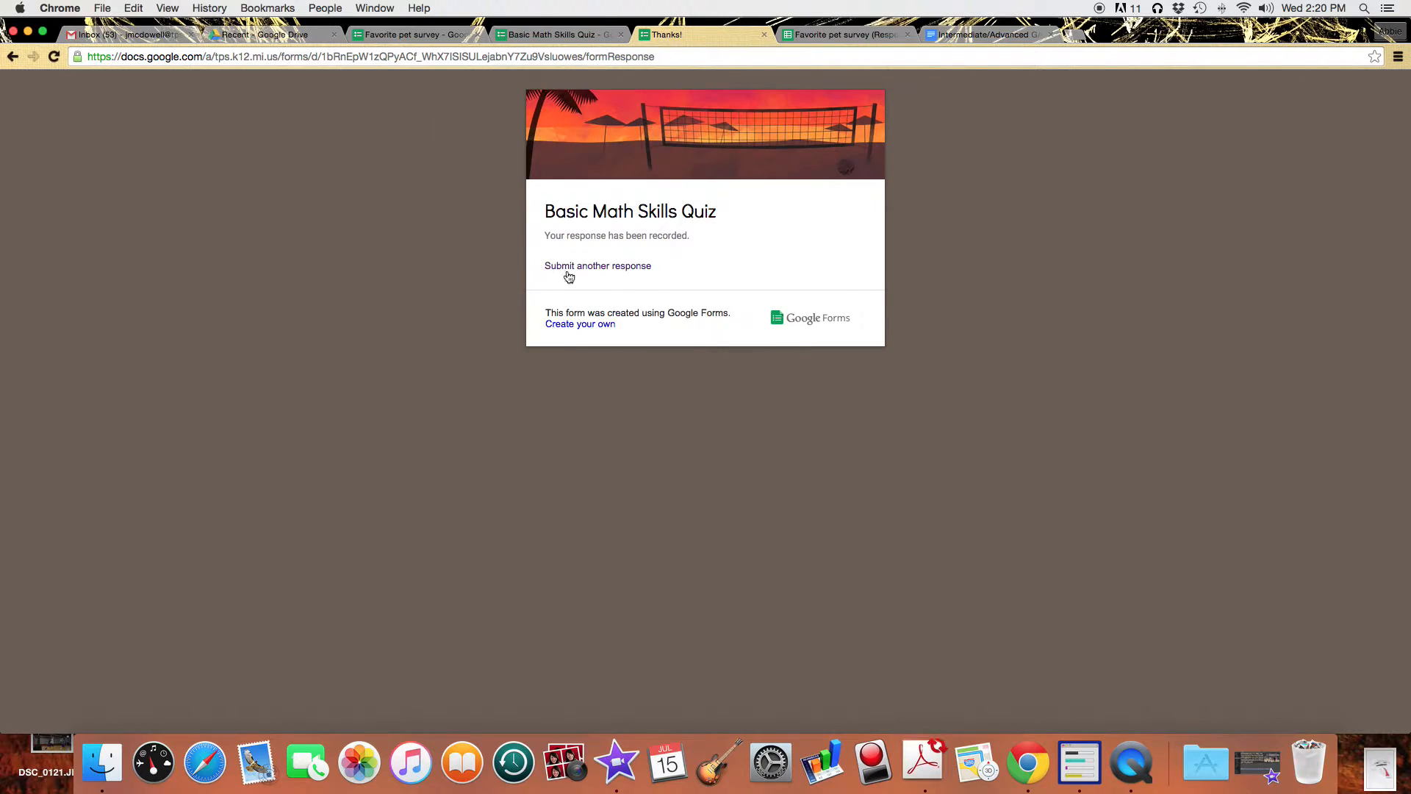
Submit another named response answering 28, 28 and 12.
click(640, 269)
click(575, 340)
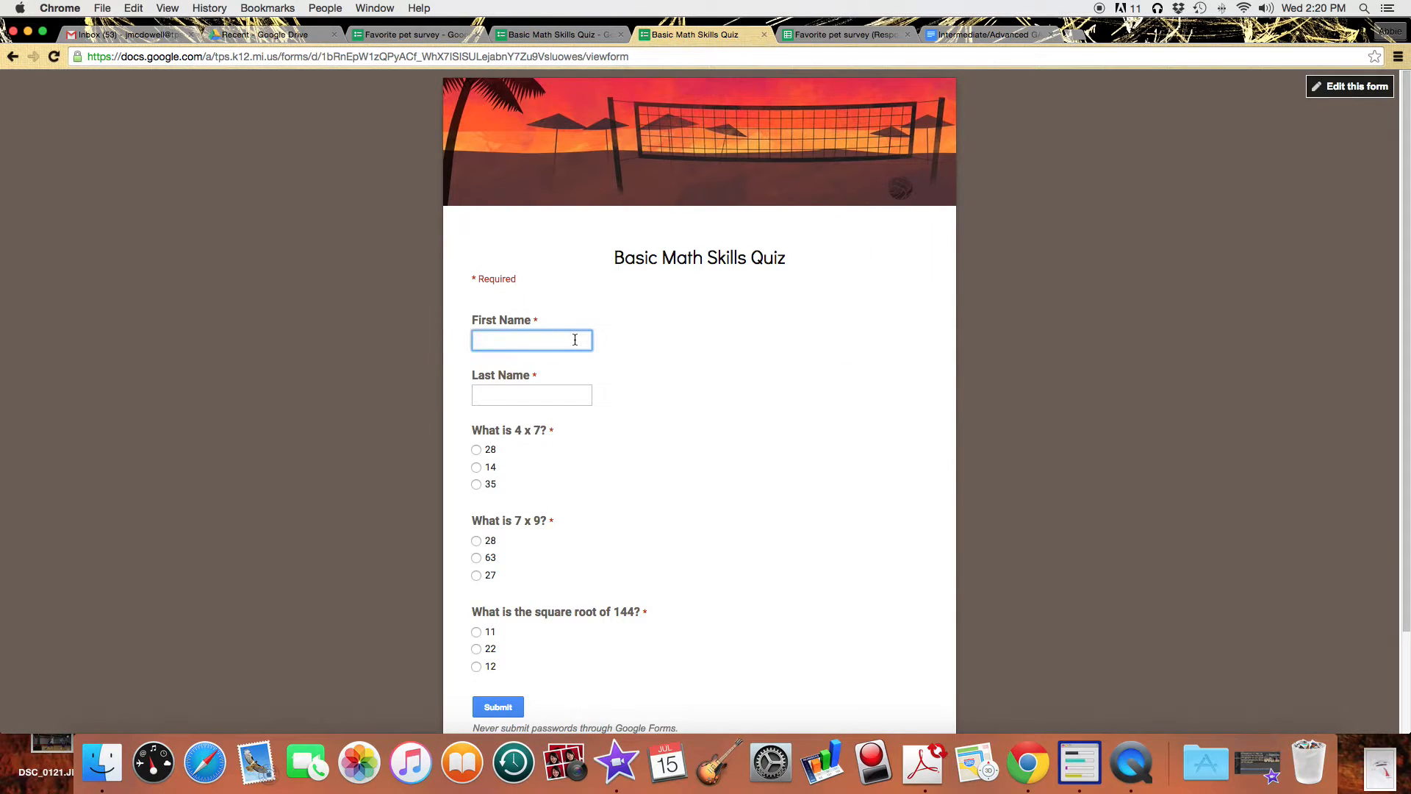
text(Alex)
key(Tab)
text(Mc)
key(Down)
key(Return)
click(476, 449)
click(477, 541)
scroll(478, 639, down, 1)
click(476, 664)
click(497, 704)
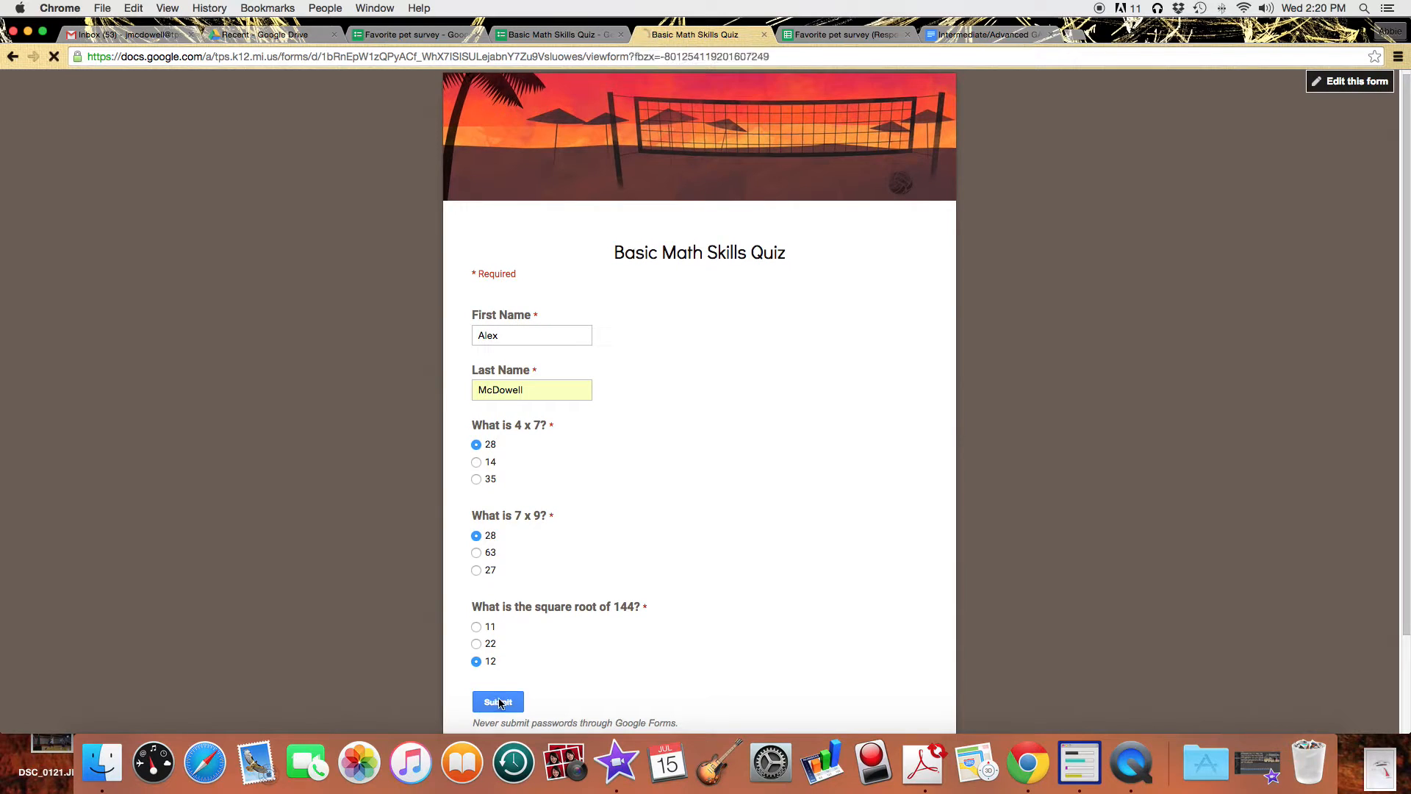
Submit a third extra response answering 14, 63 and 12.
click(603, 269)
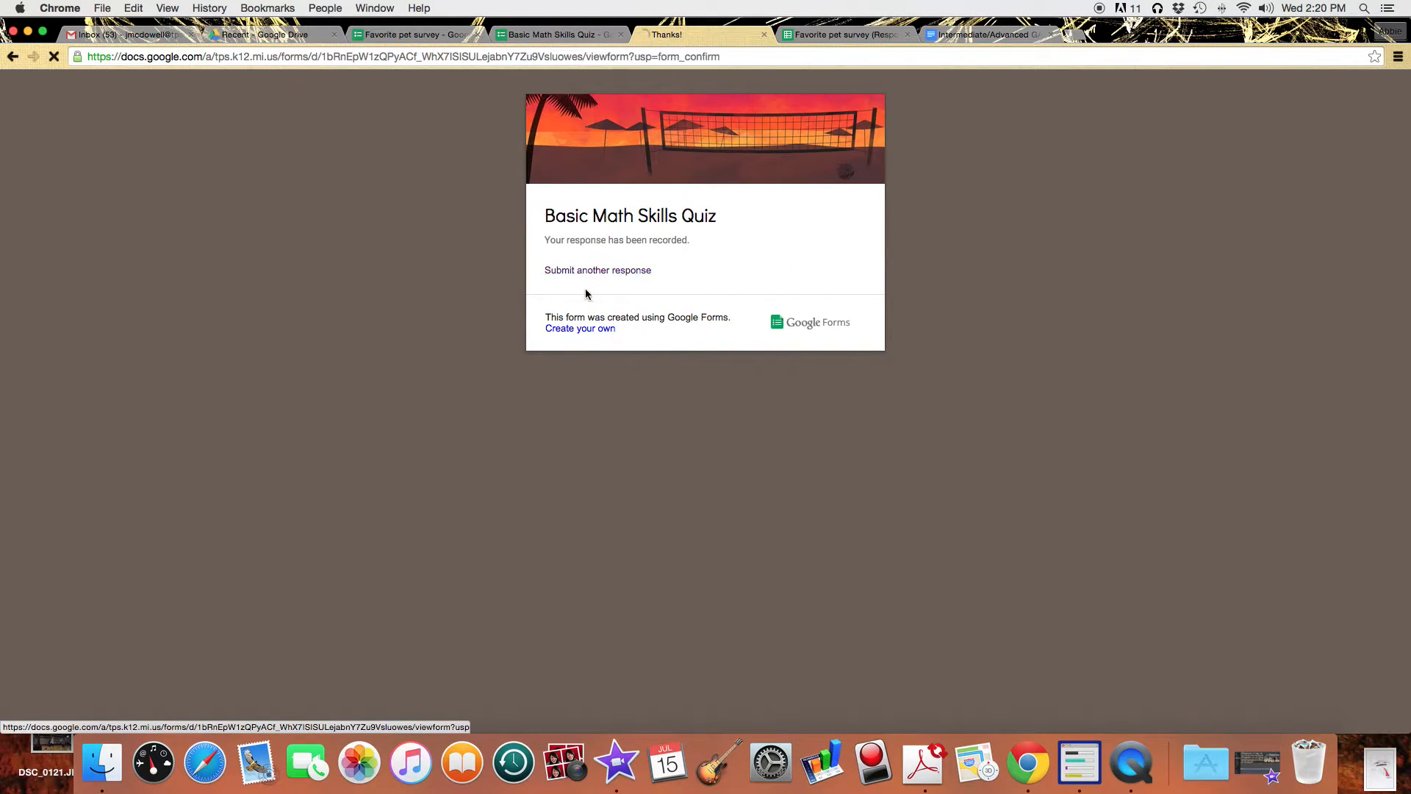
click(560, 341)
key(Tab)
text(M)
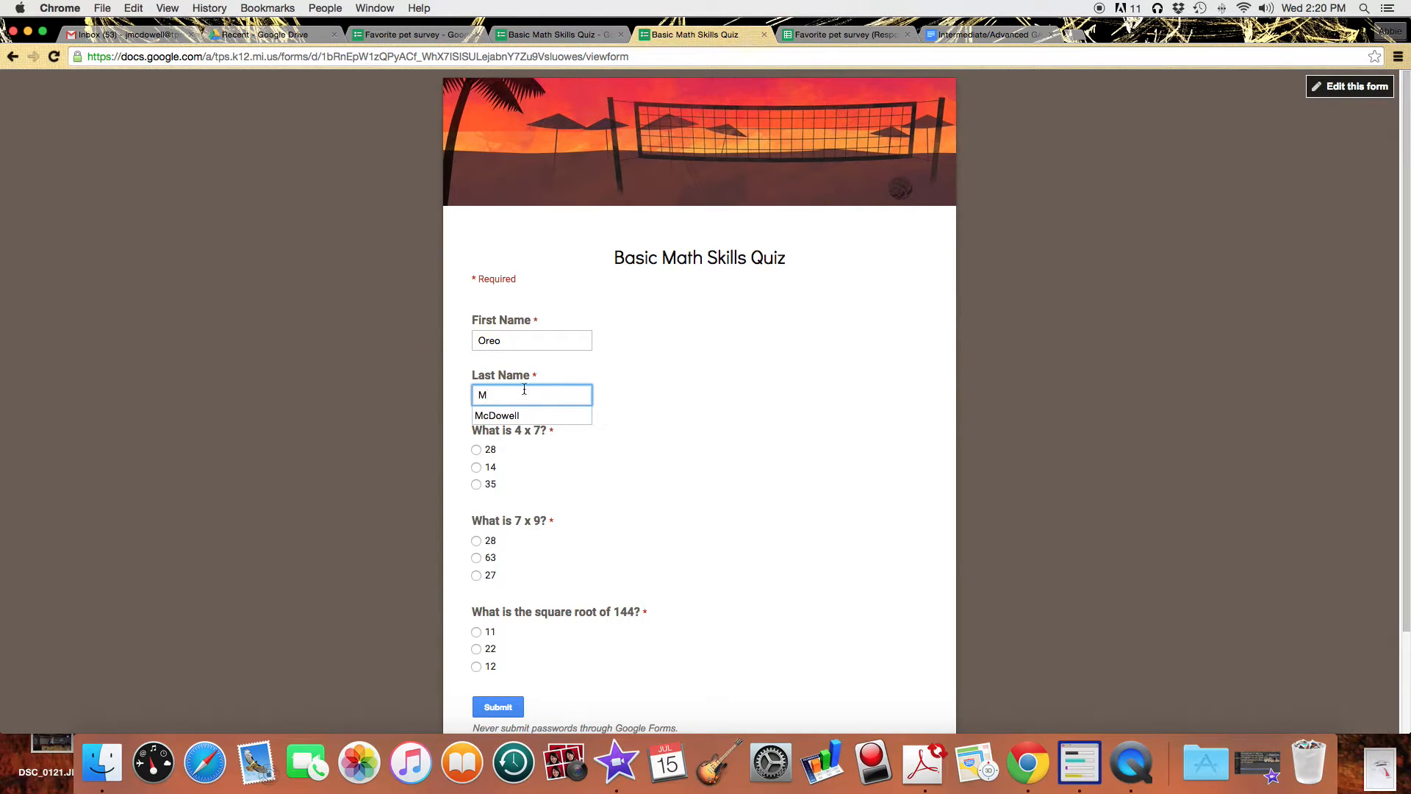
click(529, 416)
click(476, 467)
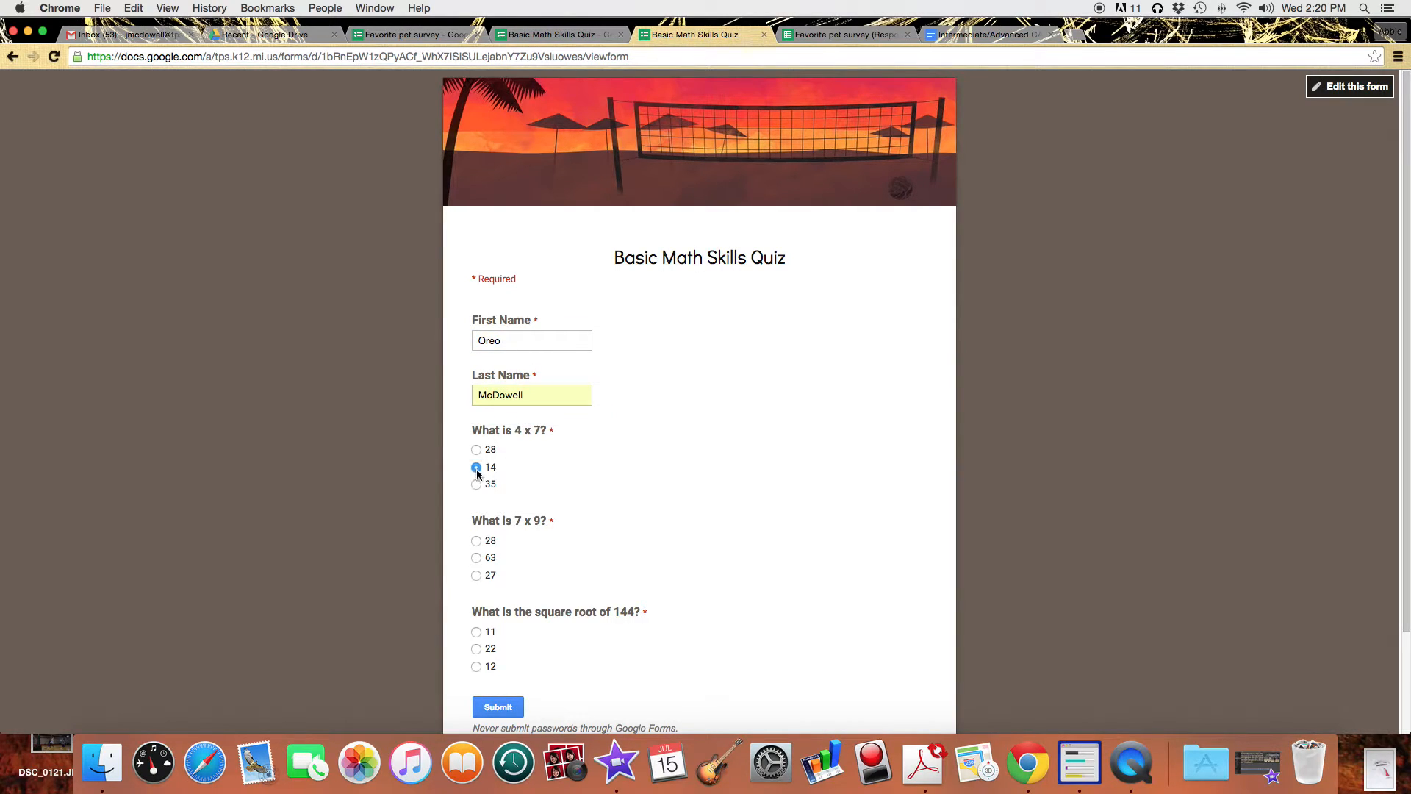
click(478, 557)
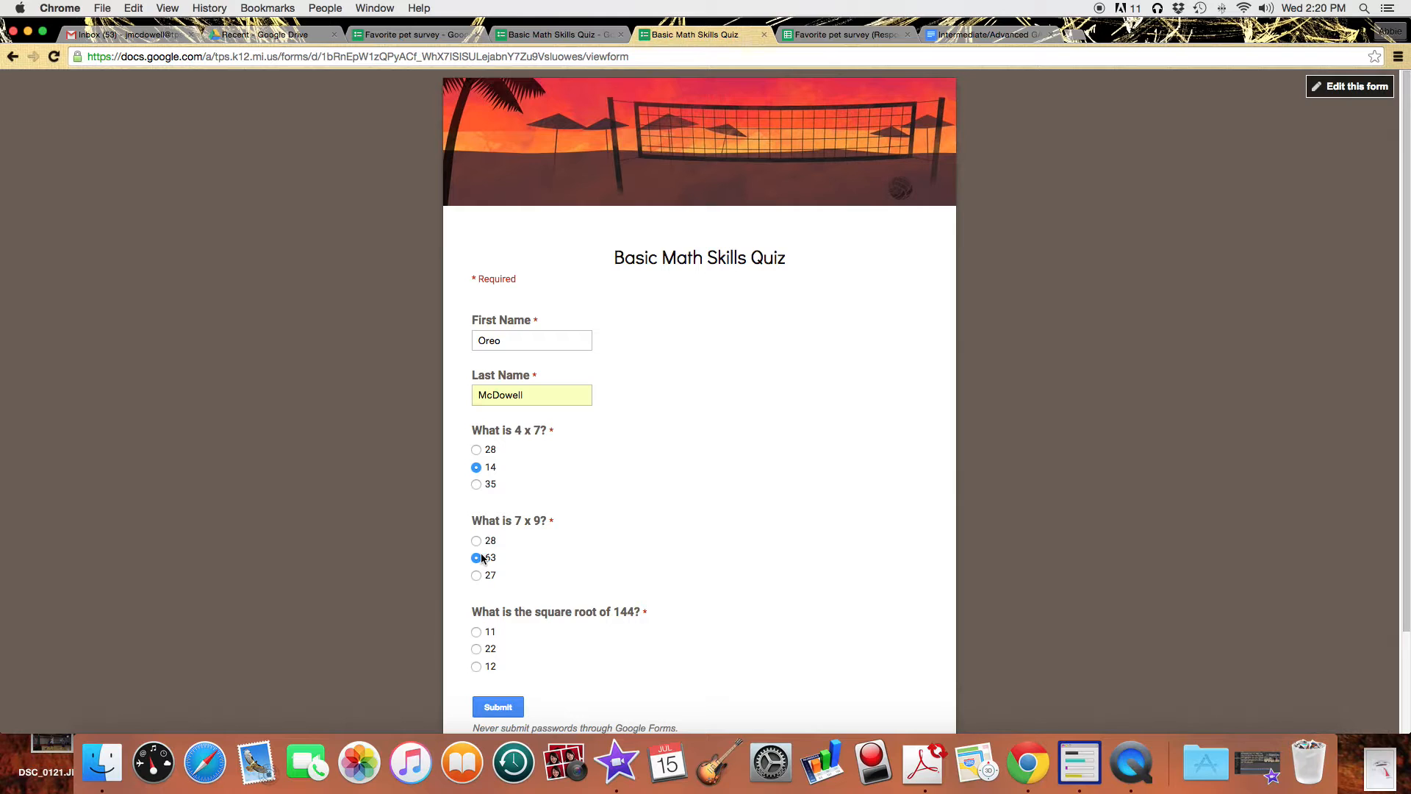
click(477, 666)
click(517, 709)
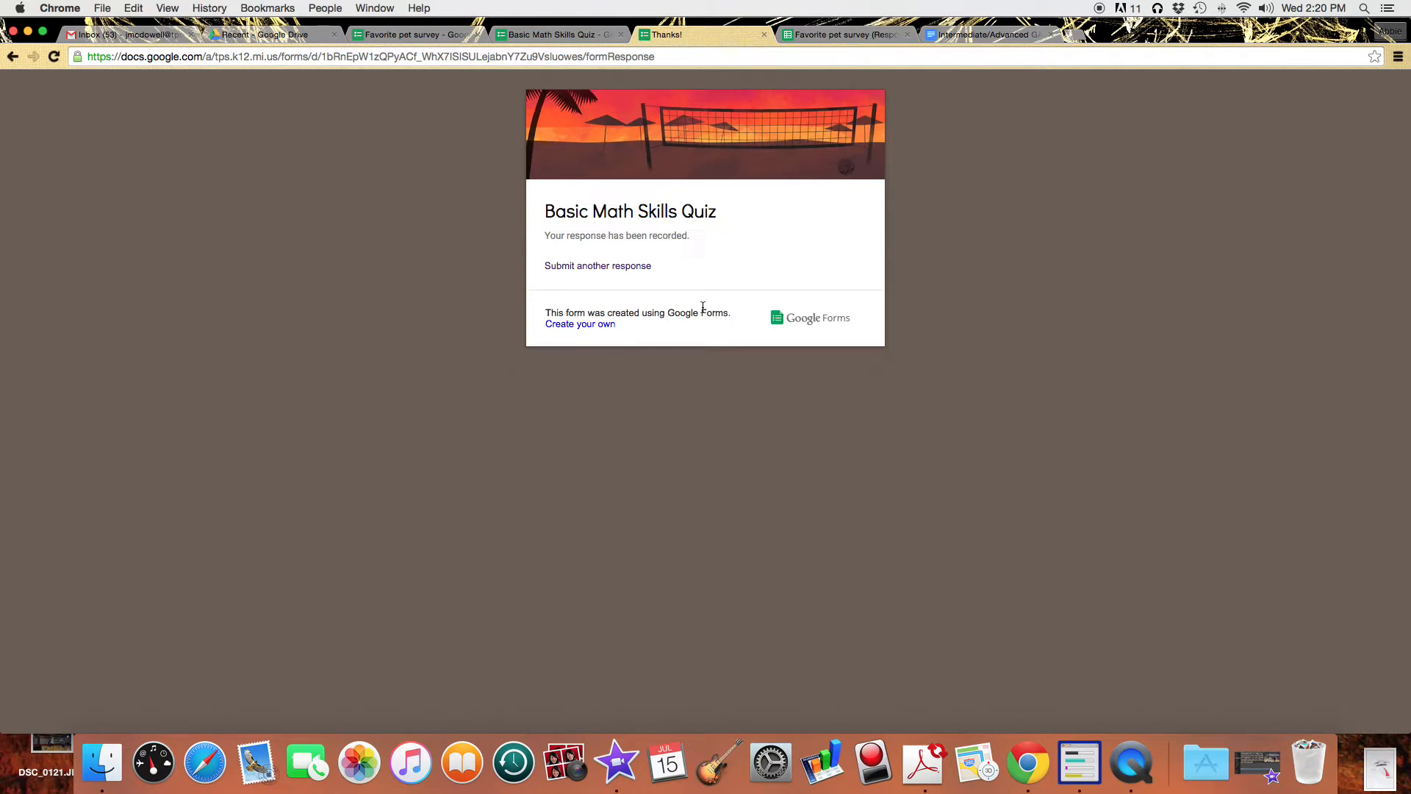
Submit a fourth extra response answering 28, 63 and 12.
click(604, 268)
click(558, 341)
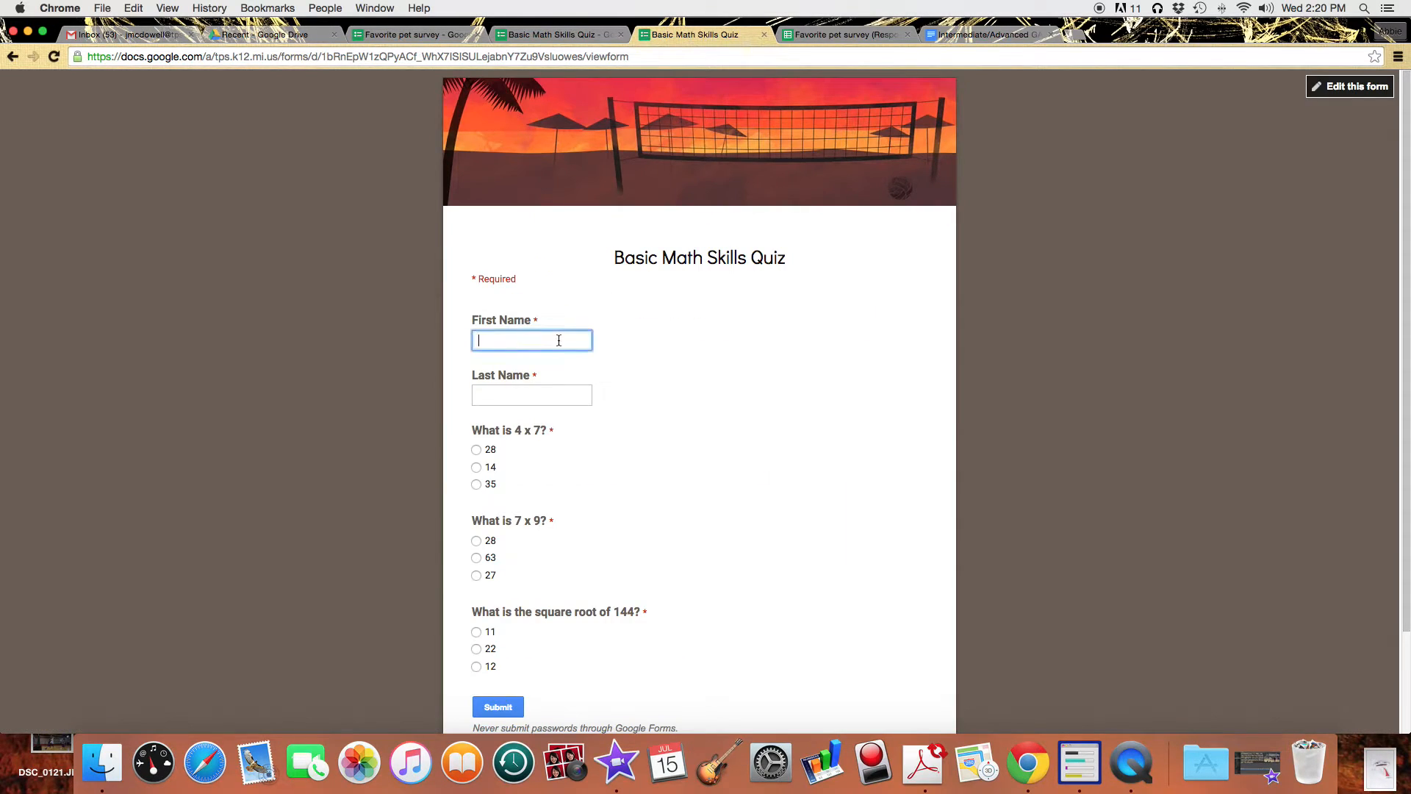
text(Louie)
key(Tab)
text(Mc)
key(Down)
key(Tab)
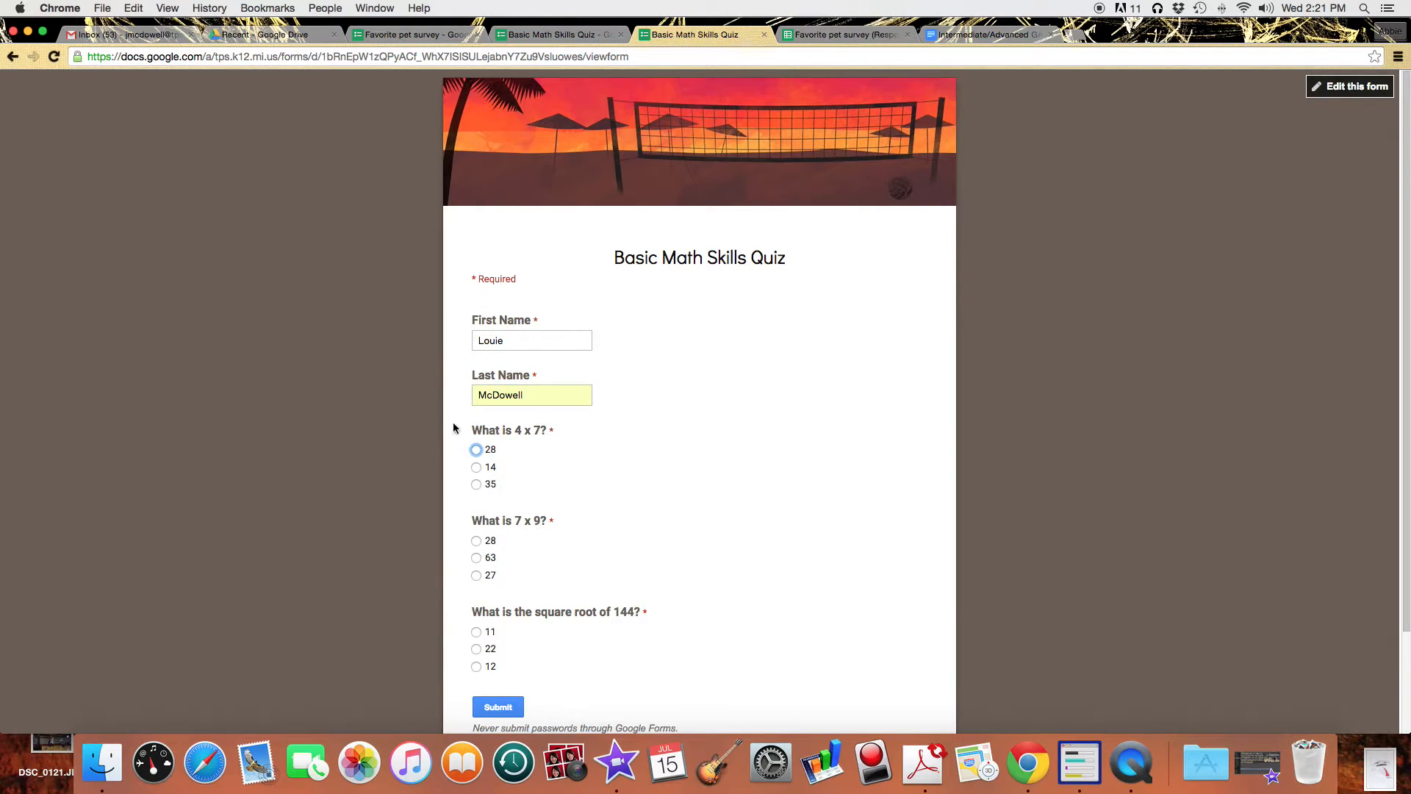
click(476, 450)
click(477, 558)
click(476, 666)
click(498, 707)
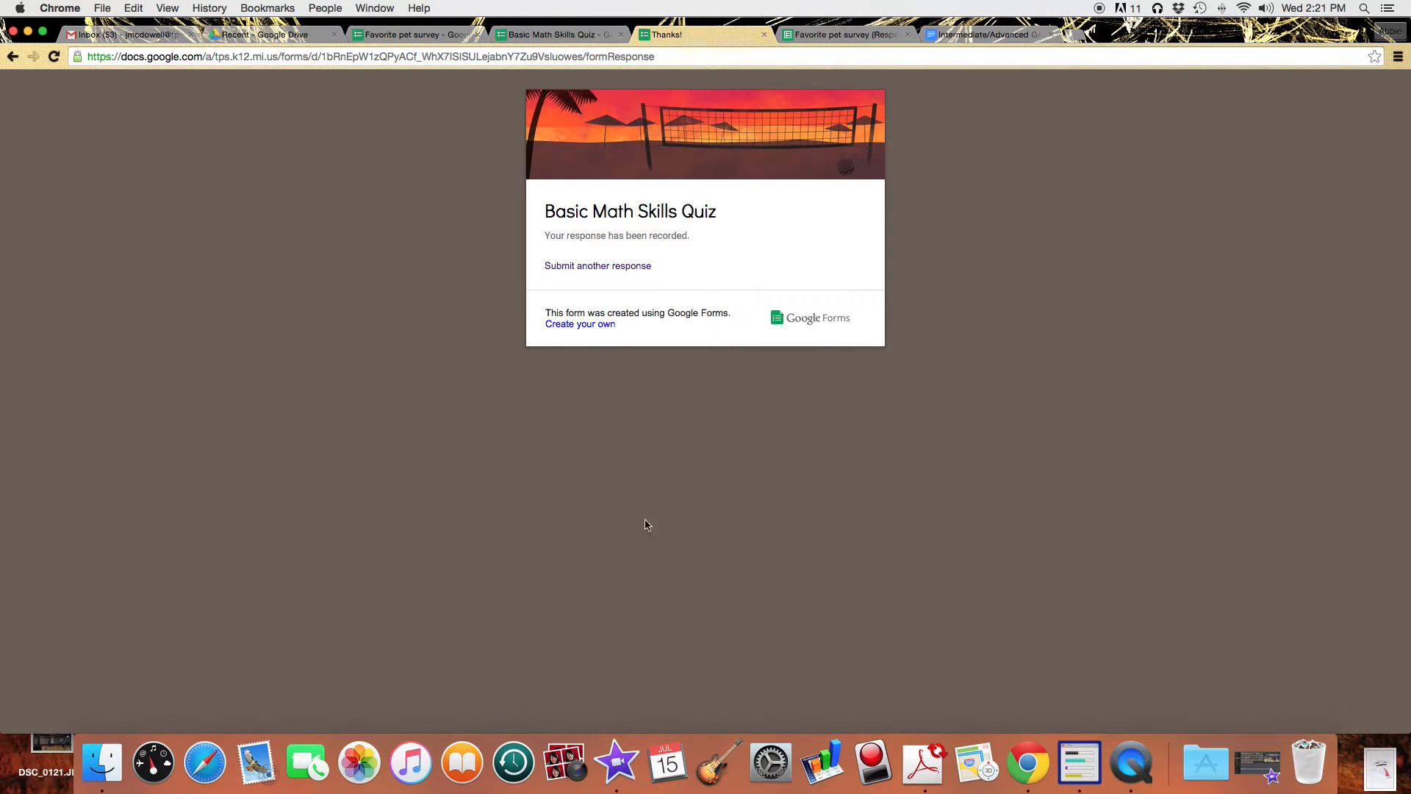
Uncheck 'Show link to submit another response' on the quiz's confirmation page, then close the form.
click(770, 36)
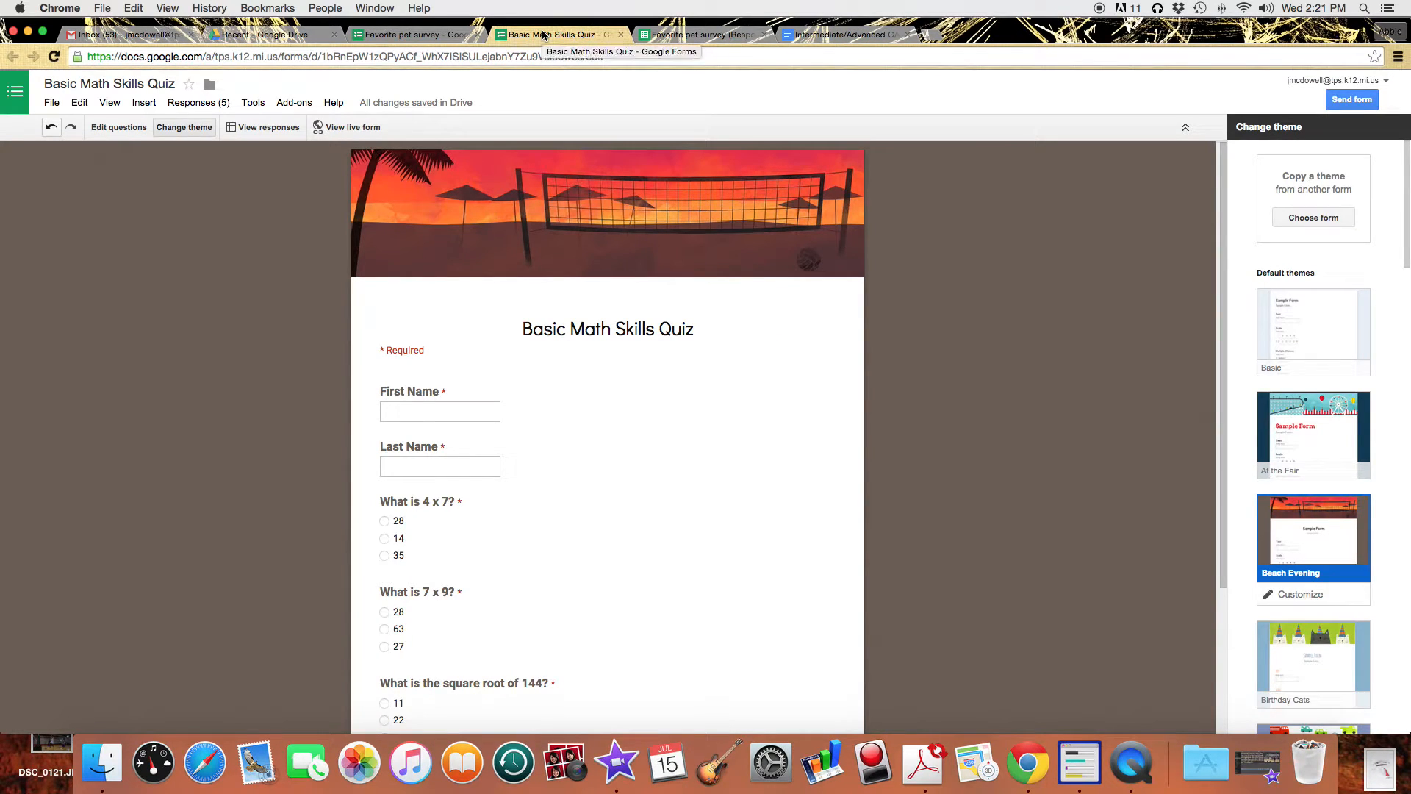
scroll(639, 553, down, 3)
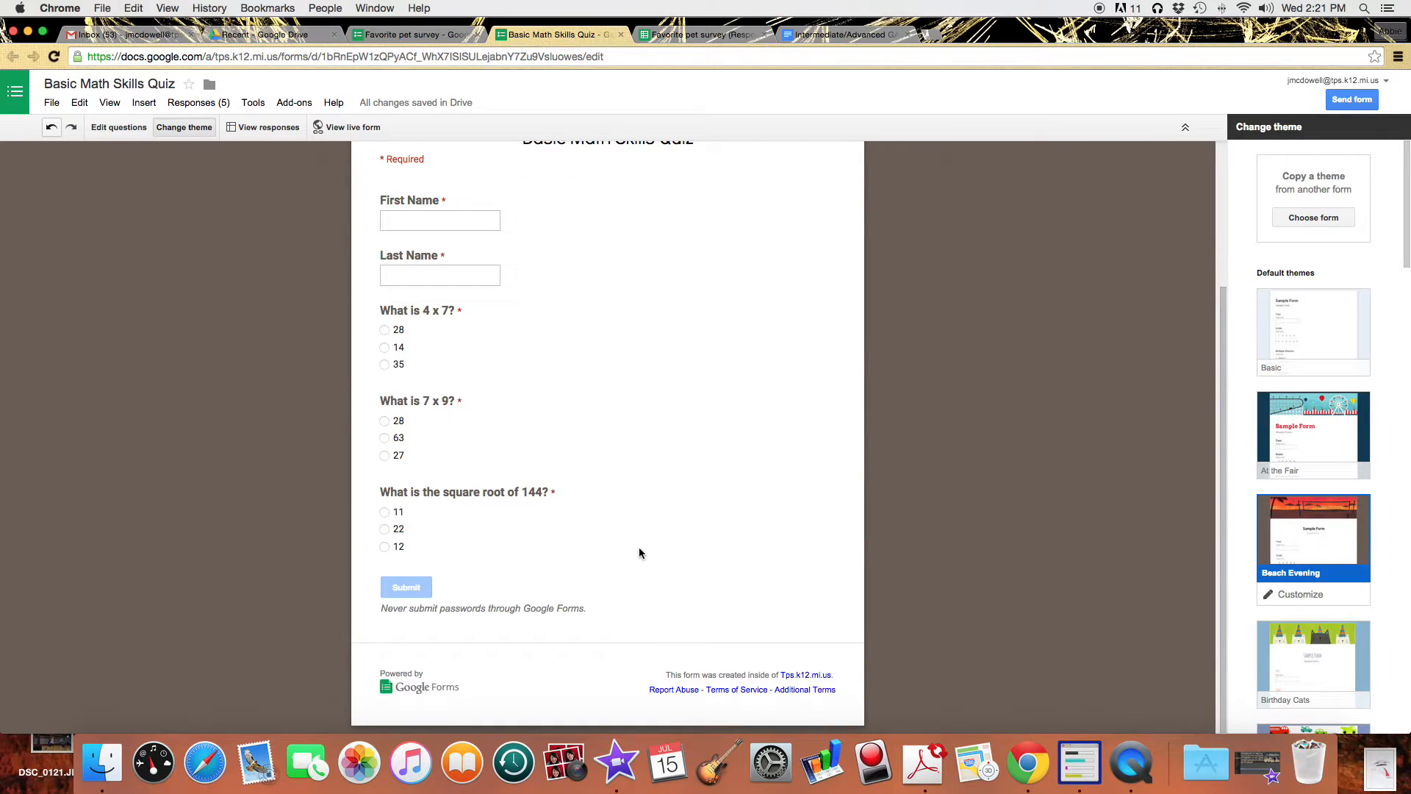
scroll(640, 553, up, 3)
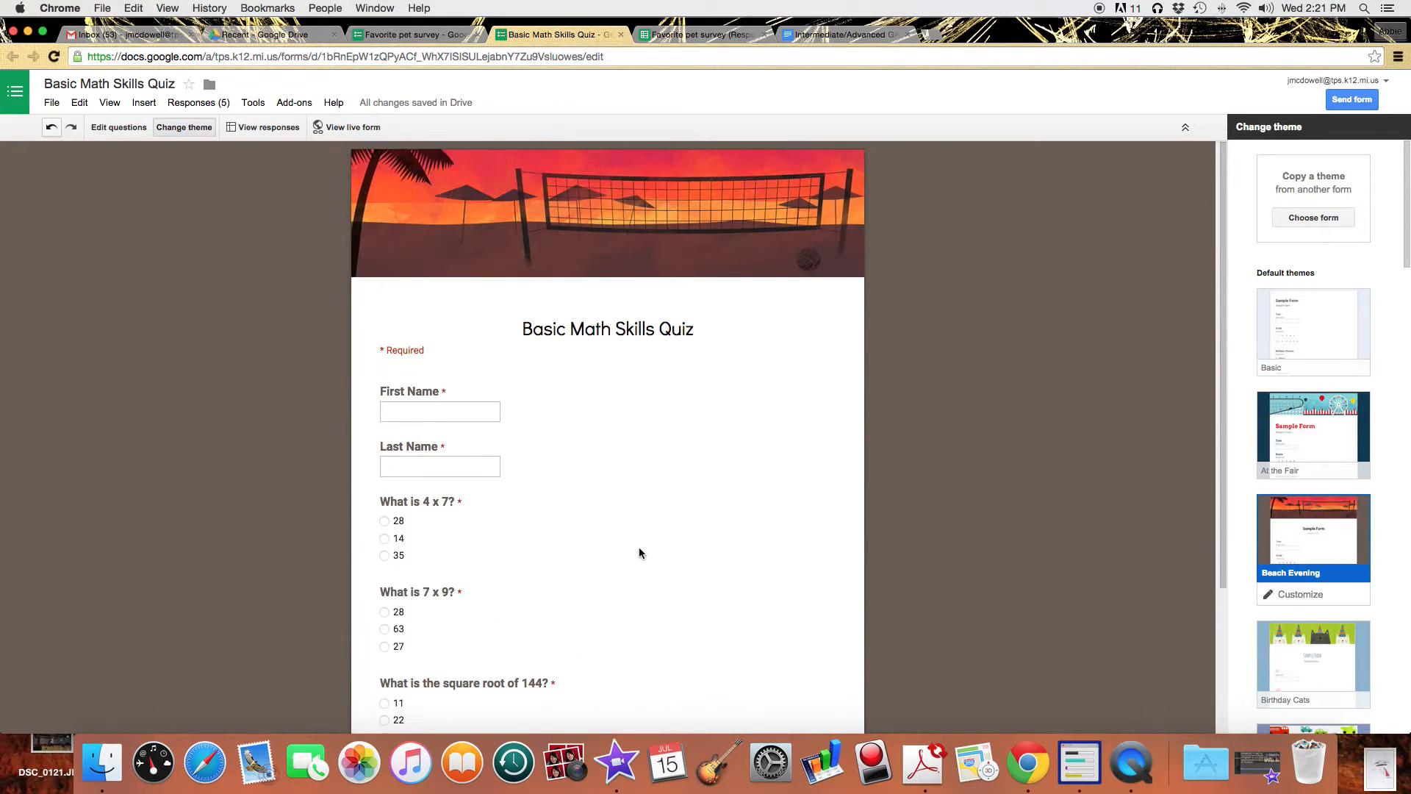
click(118, 130)
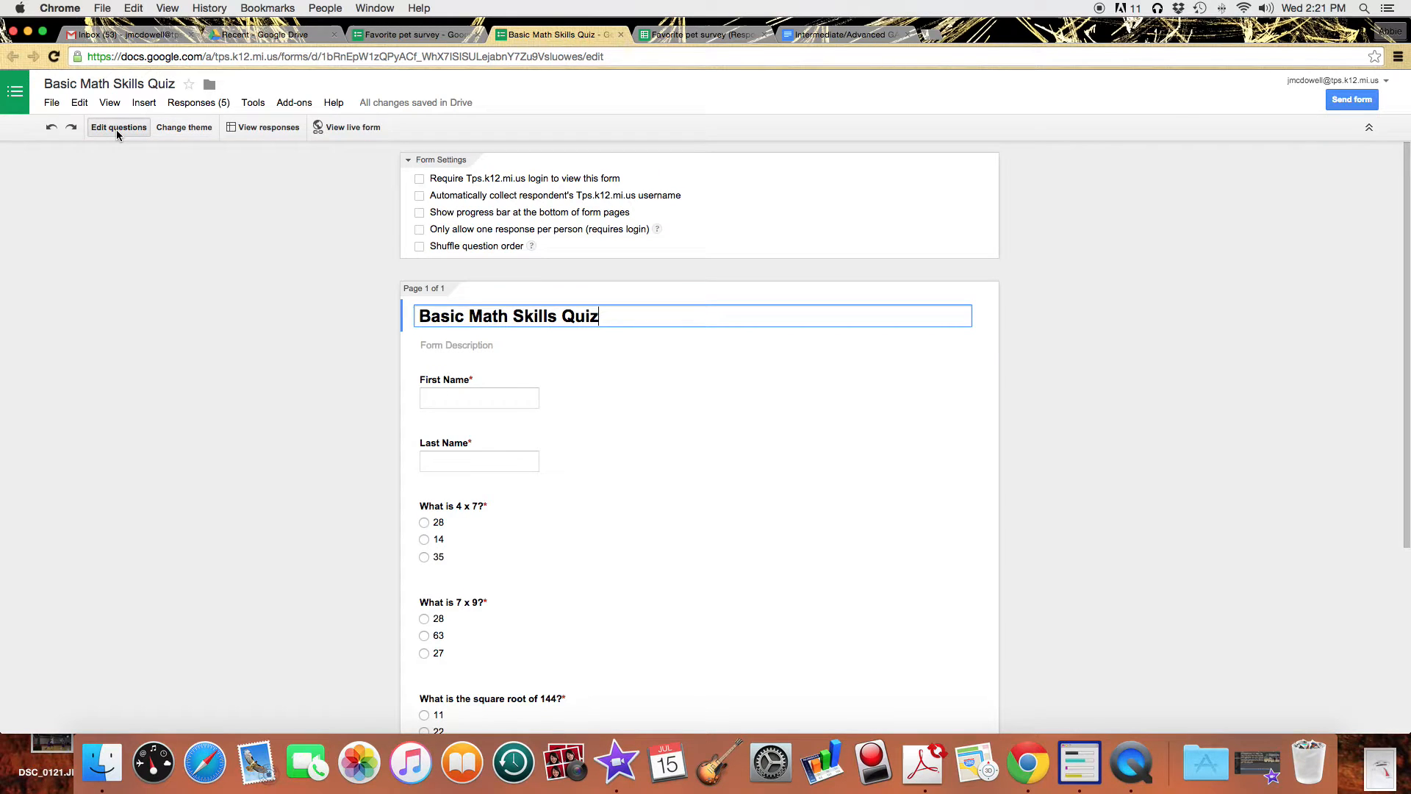
scroll(926, 646, down, 4)
click(418, 629)
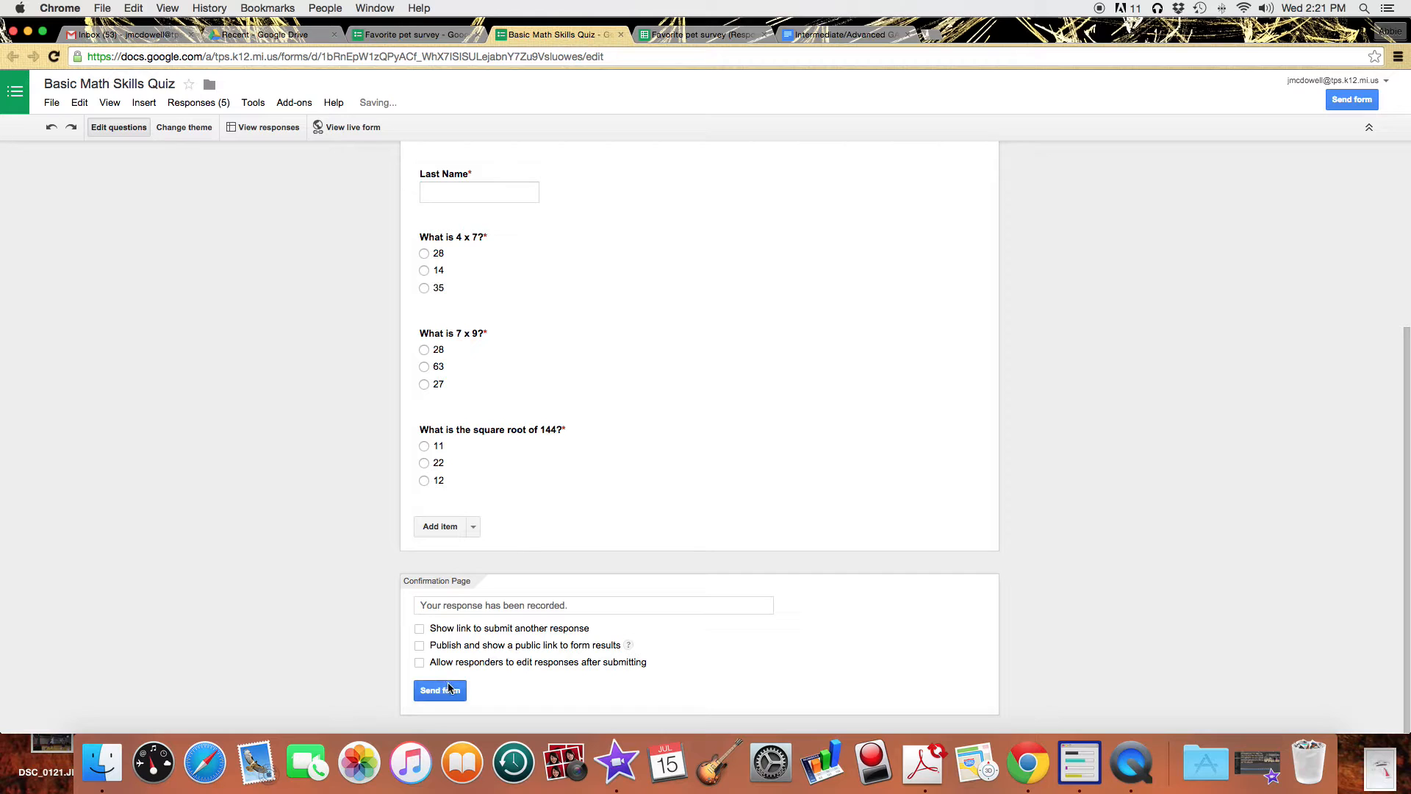
scroll(446, 541, up, 4)
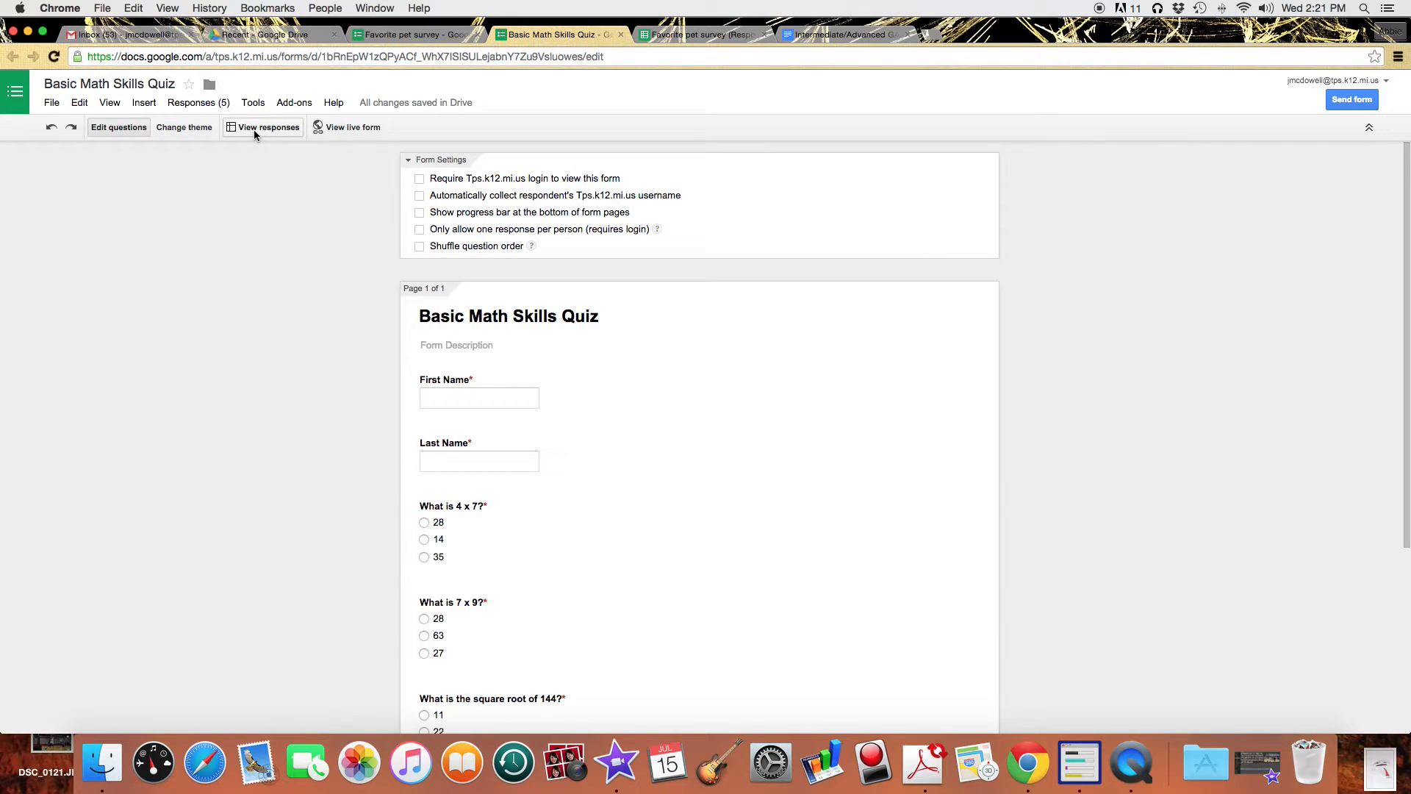
click(623, 36)
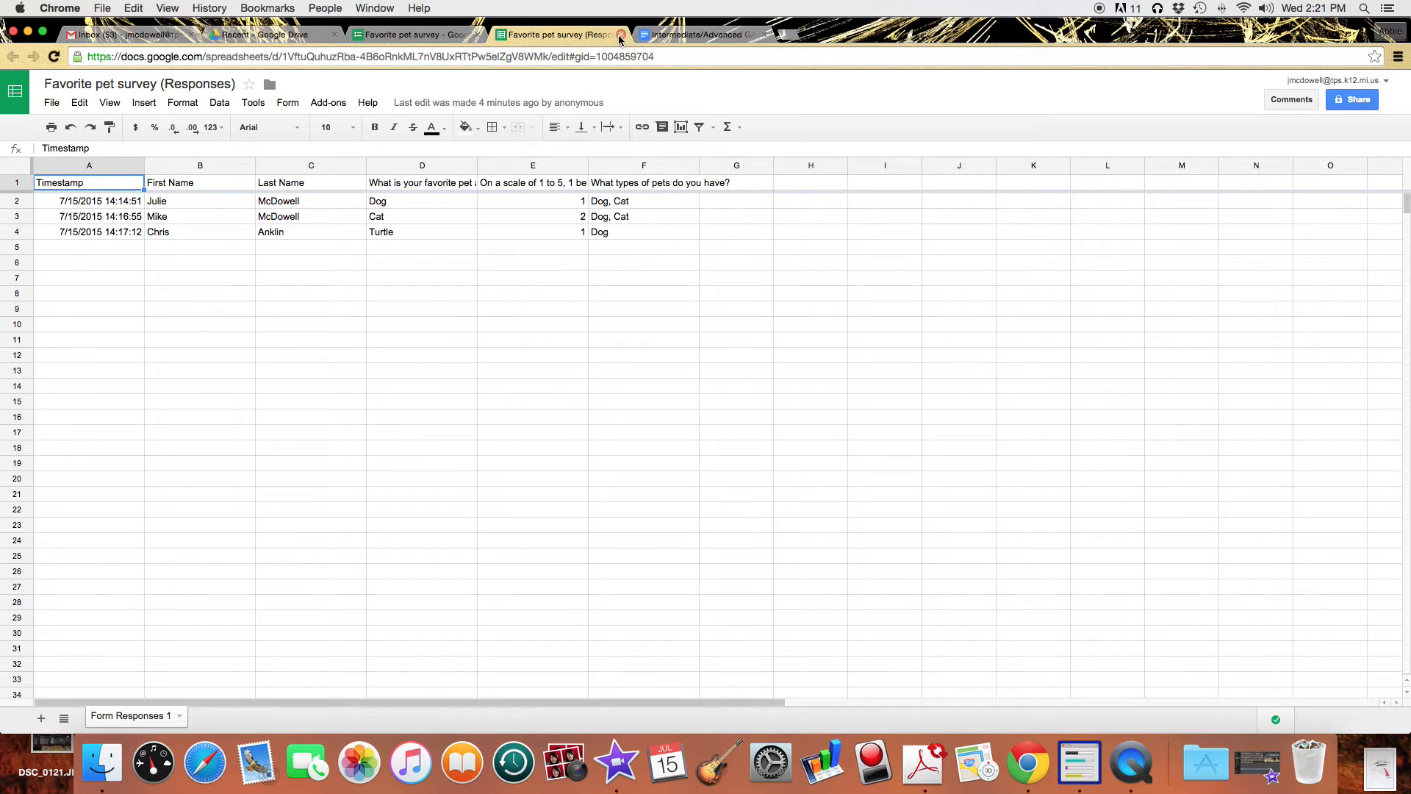
Close both Favorite pet survey tabs and open Basic Math Skills Quiz (Responses) from Drive's Recent list.
click(620, 36)
click(477, 35)
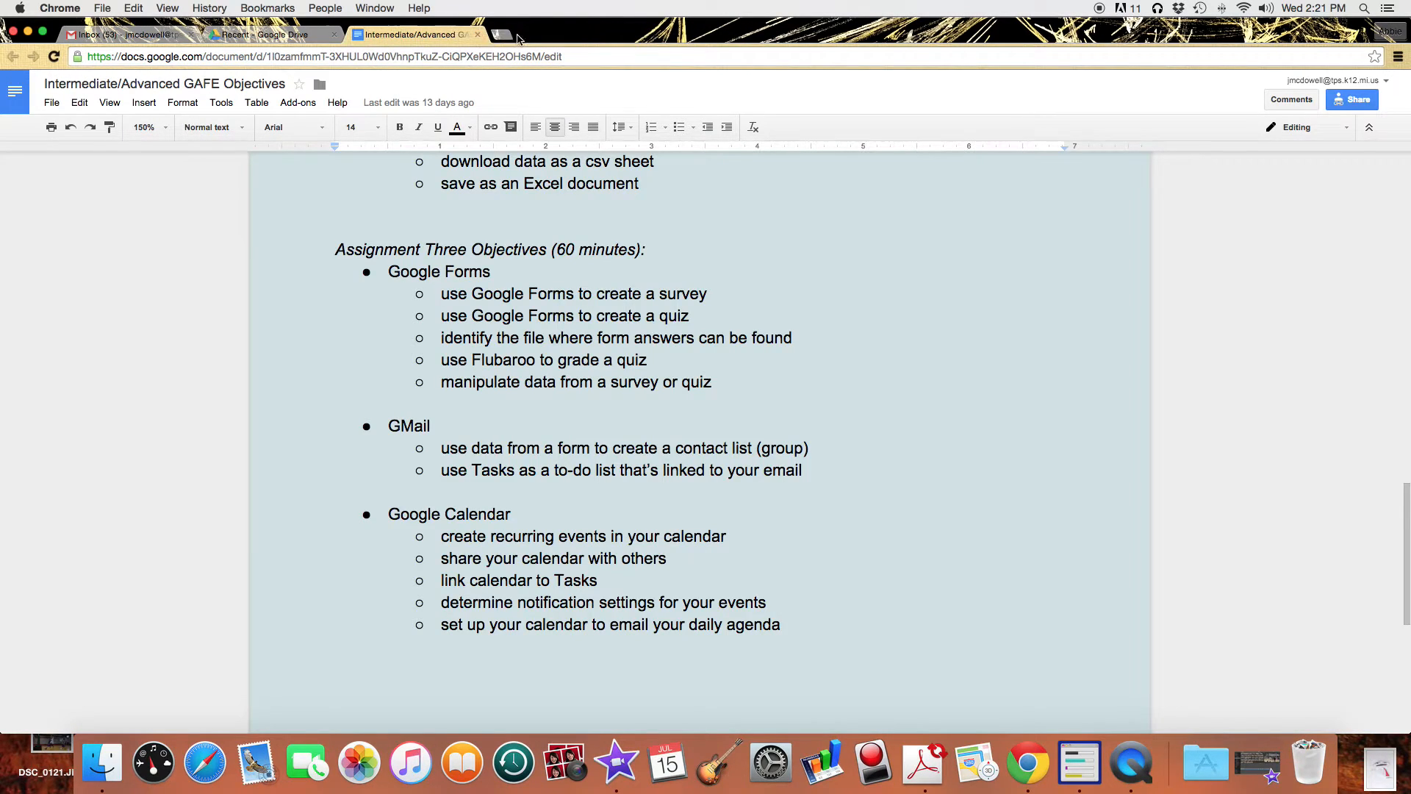
click(274, 37)
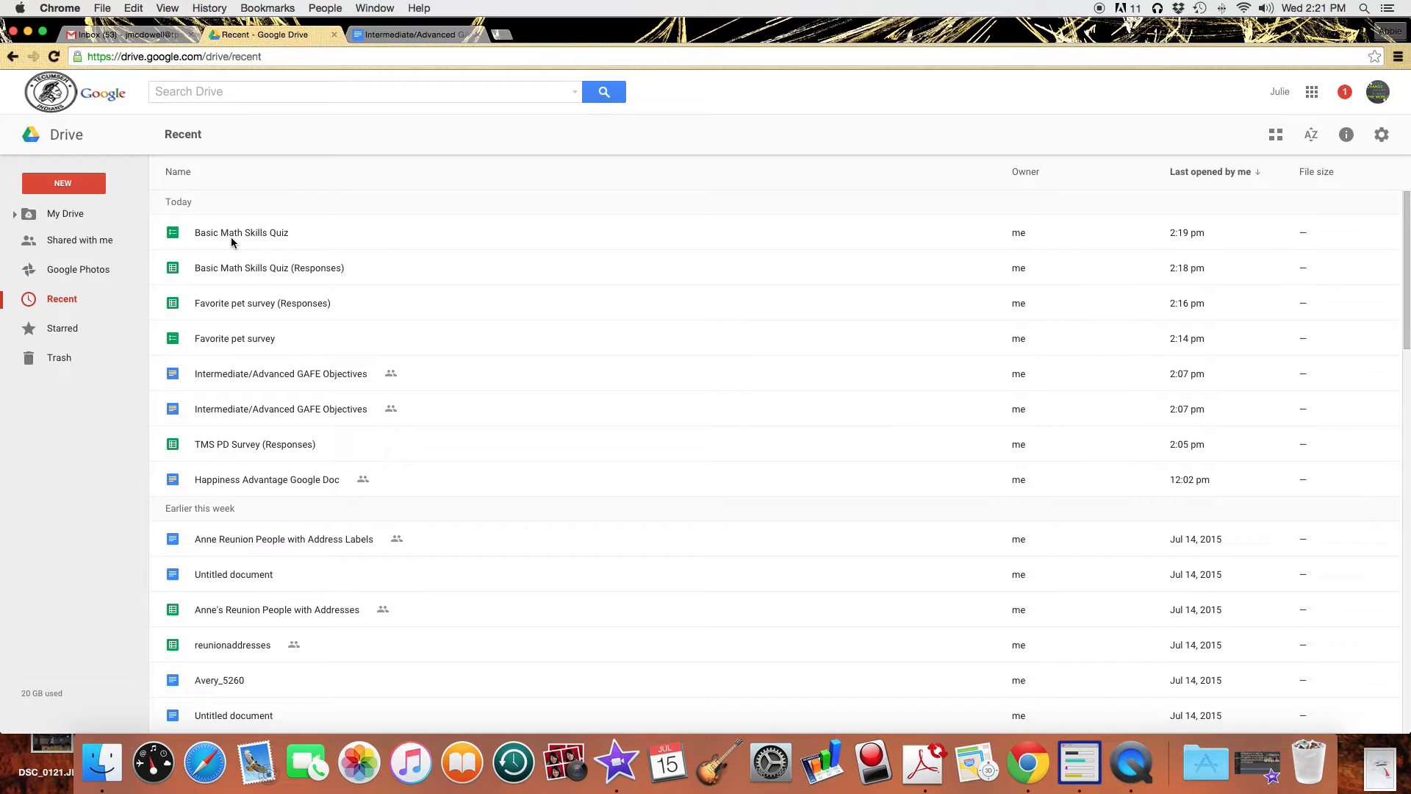
click(224, 270)
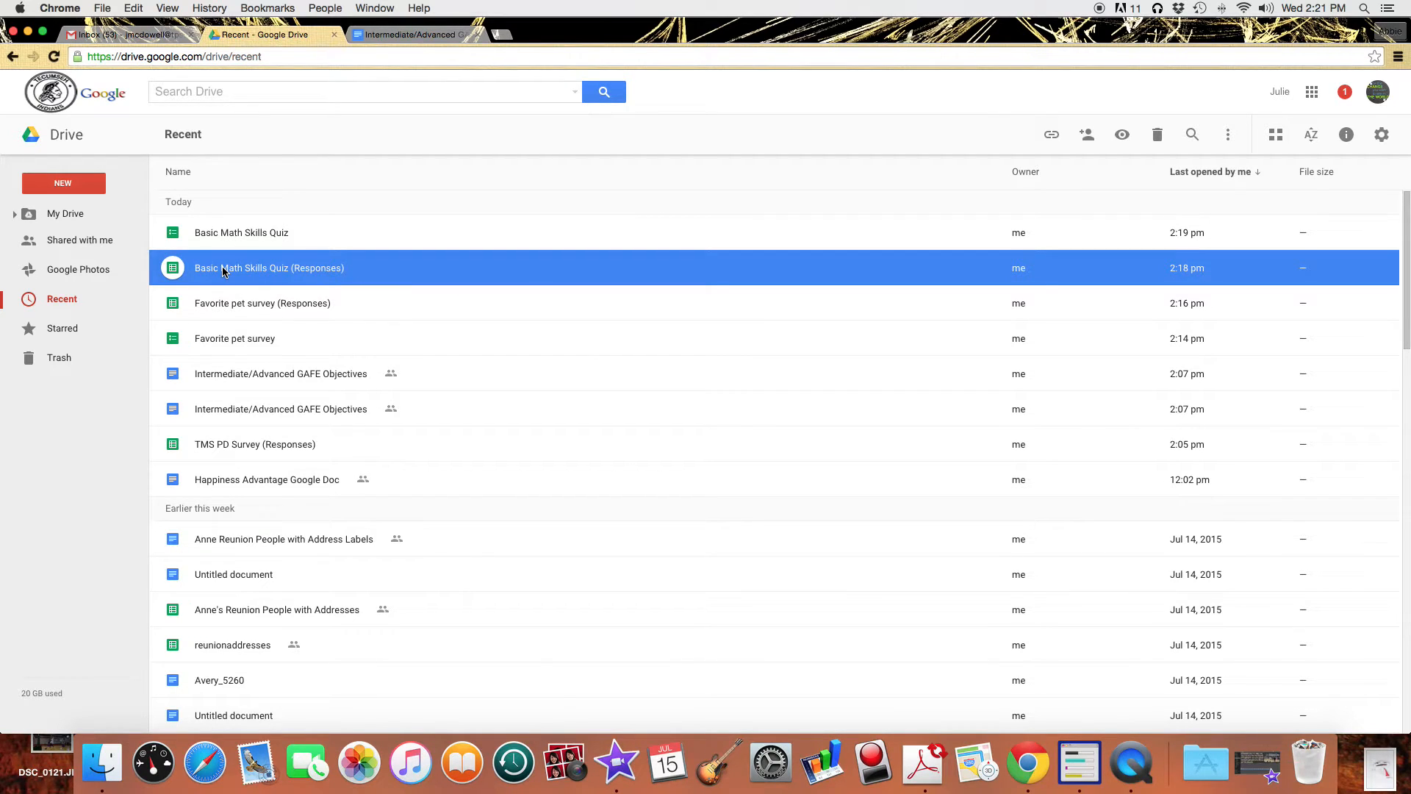
double_click(224, 270)
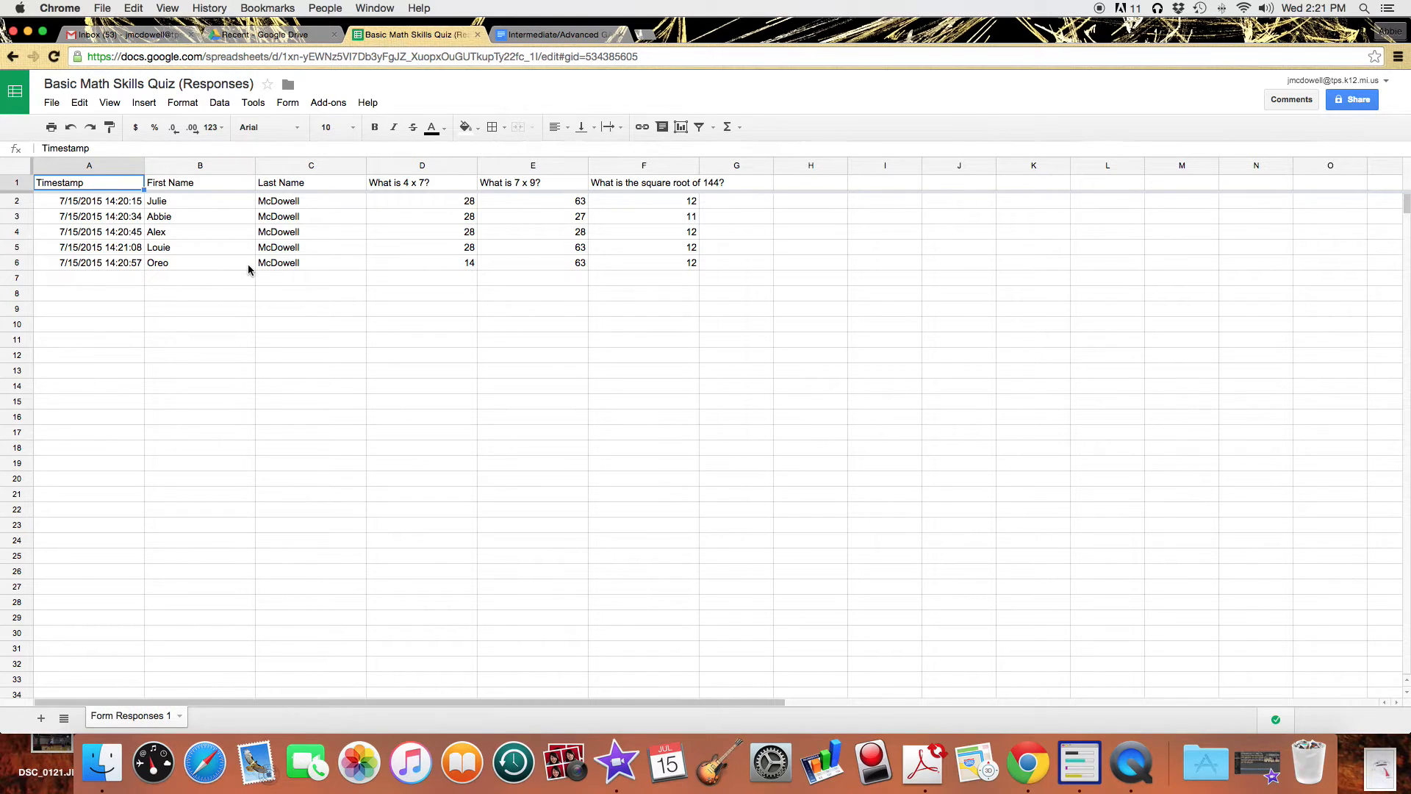
Remove the Flubaroo add-on through Manage add-ons.
click(340, 109)
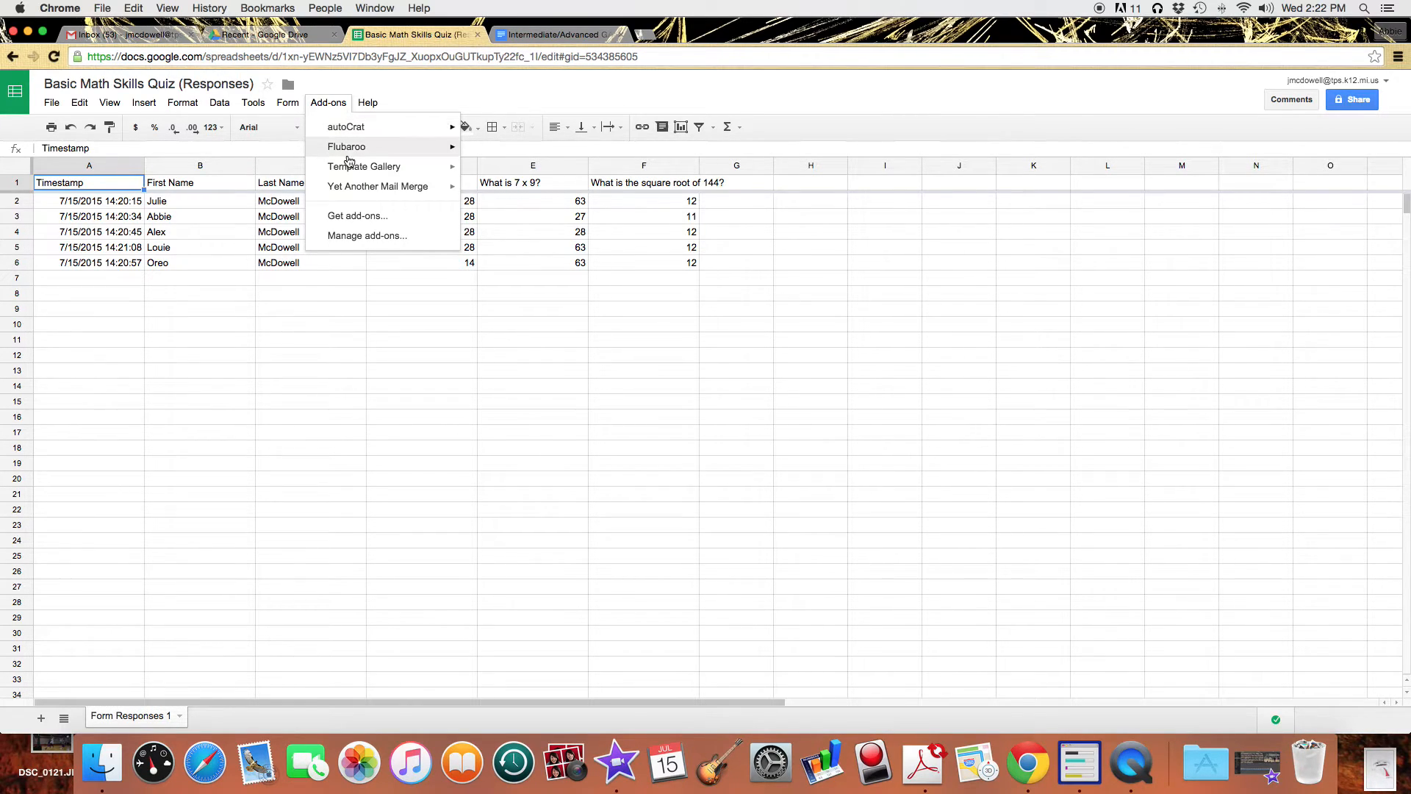
mouse_move(350, 157)
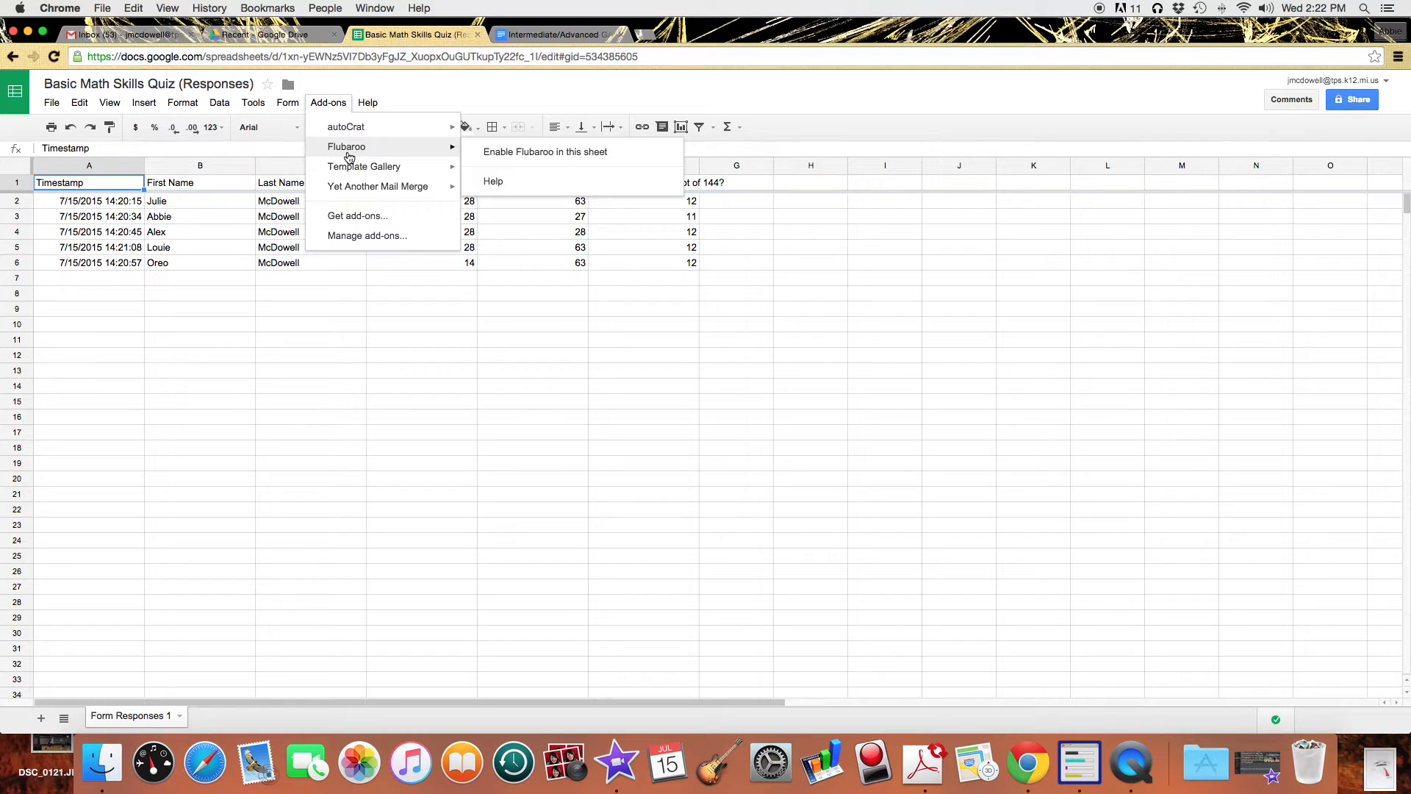
click(354, 234)
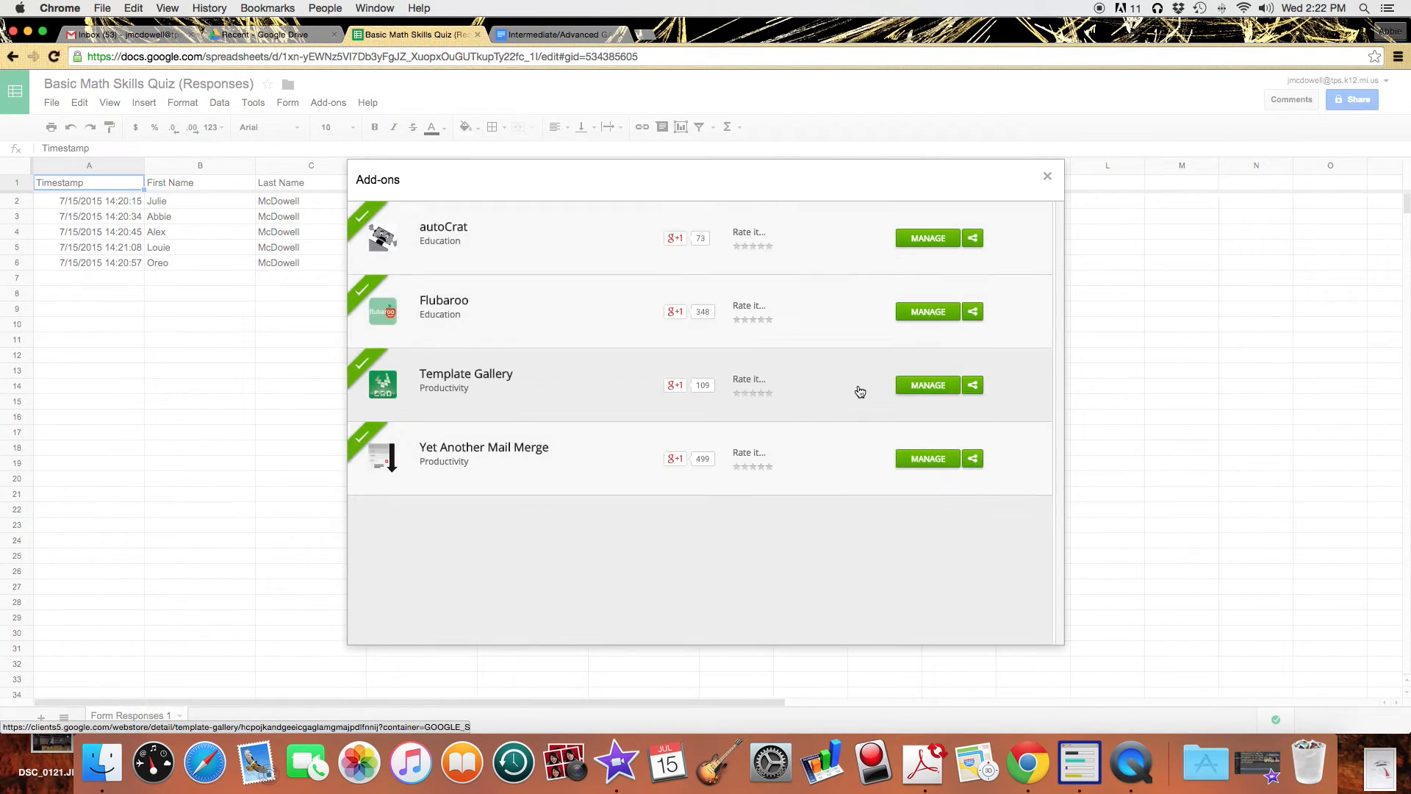
click(941, 319)
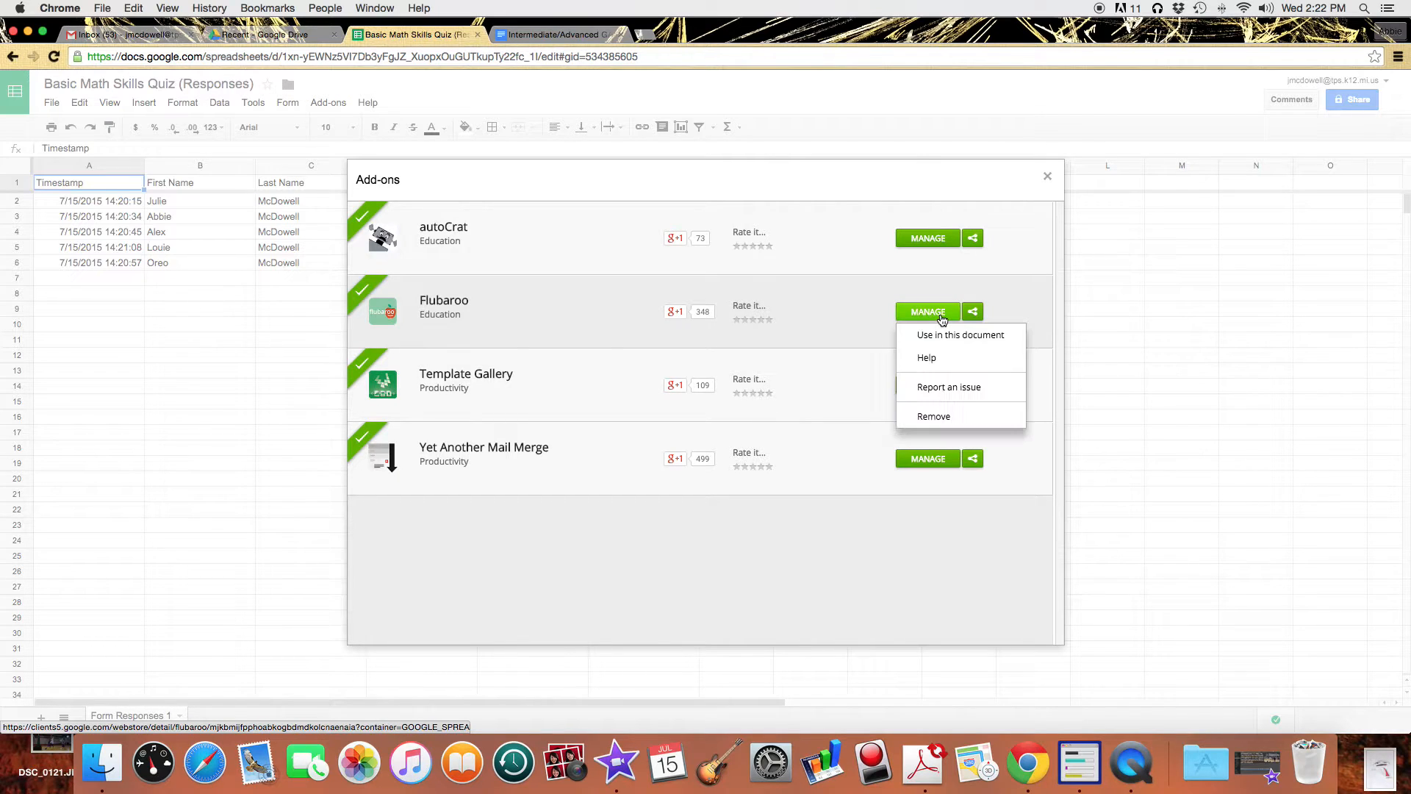
click(939, 414)
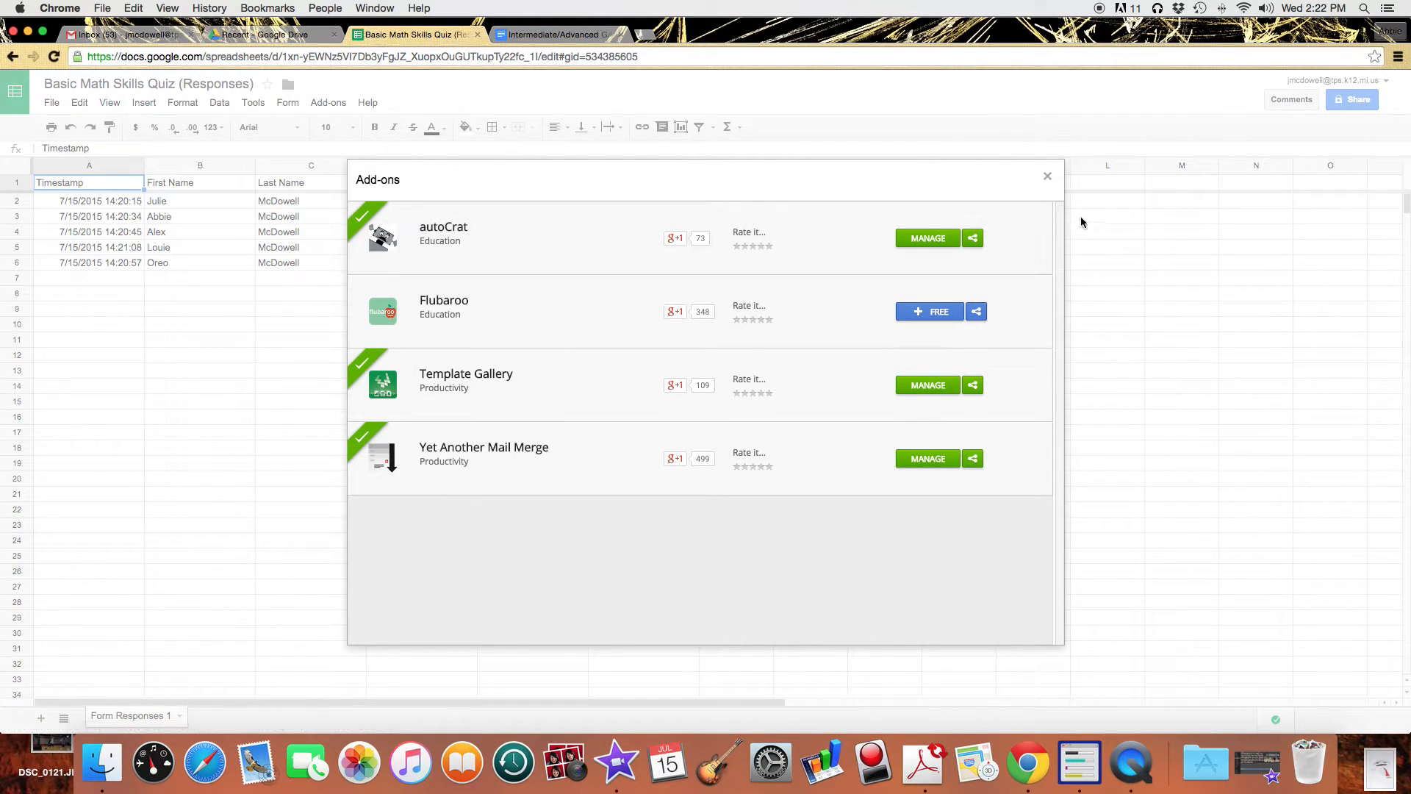
click(1047, 177)
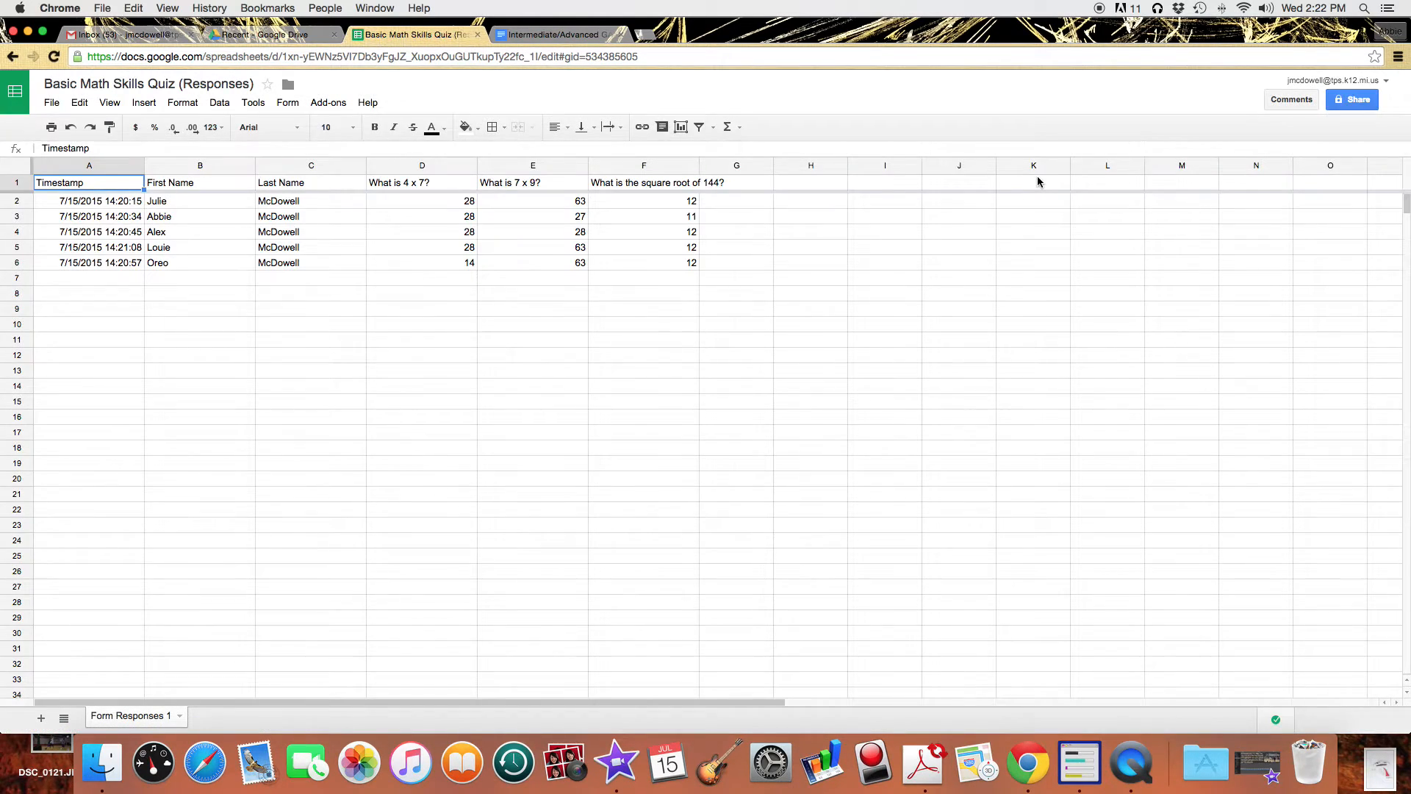
Search the Get add-ons store for 'flubaroo'.
click(329, 104)
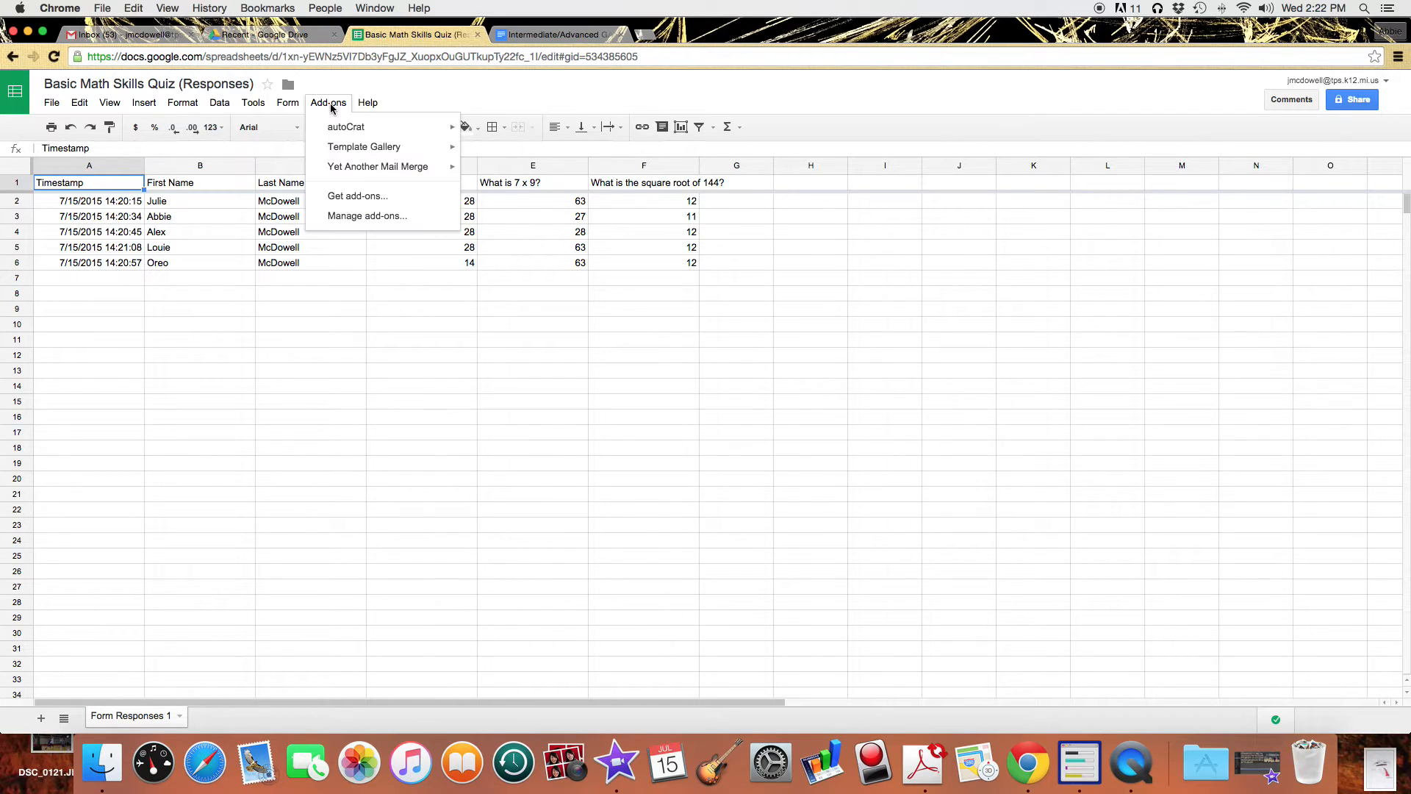
click(341, 198)
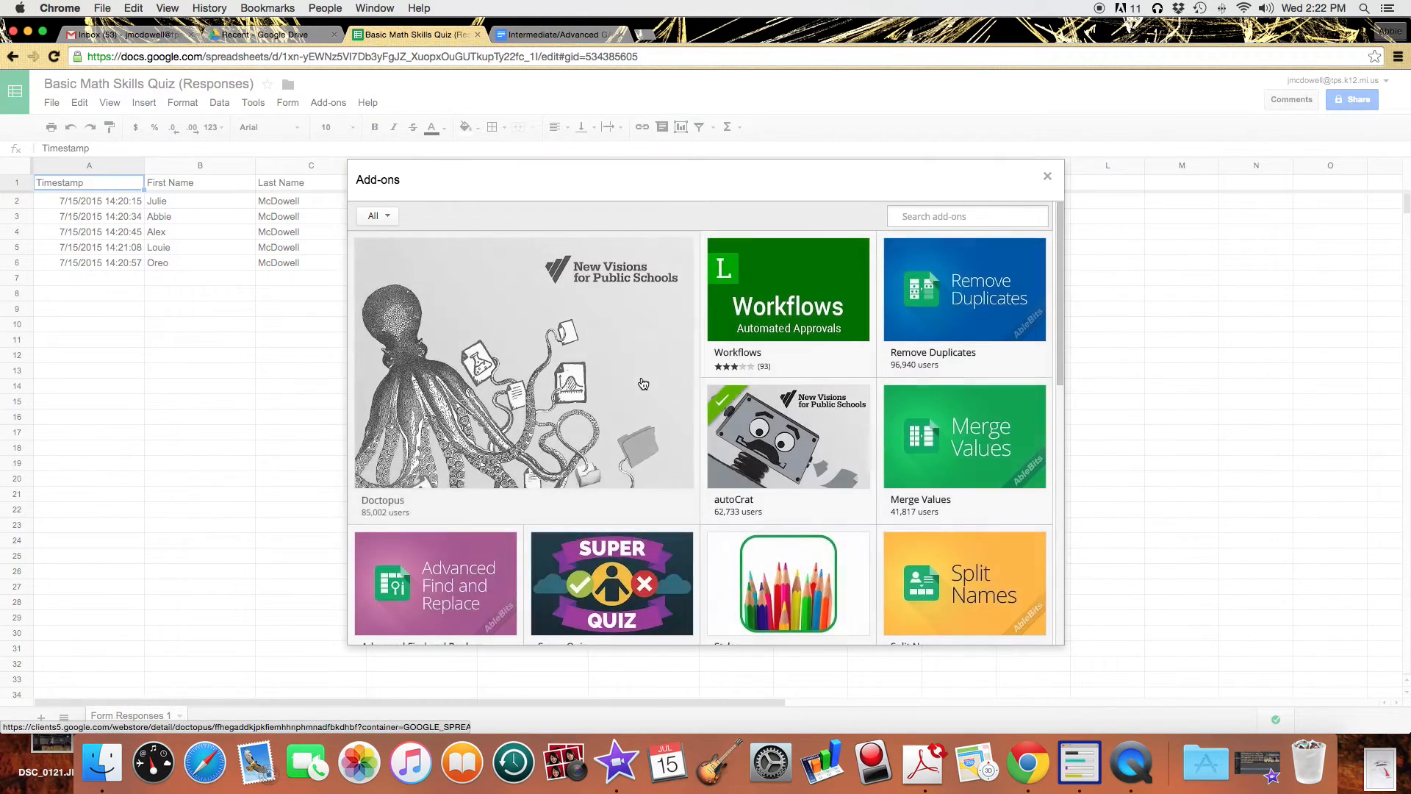
scroll(750, 470, down, 8)
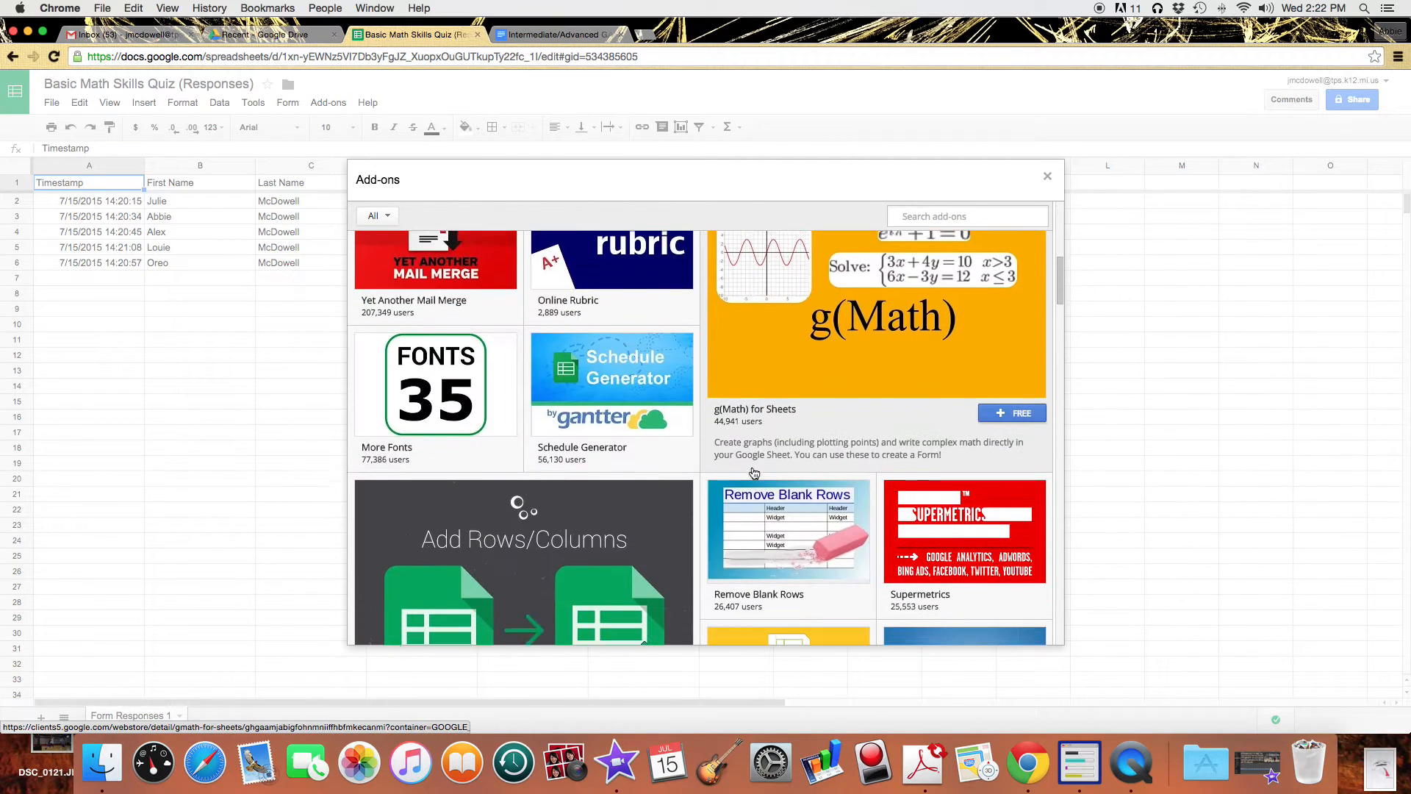
scroll(753, 472, down, 10)
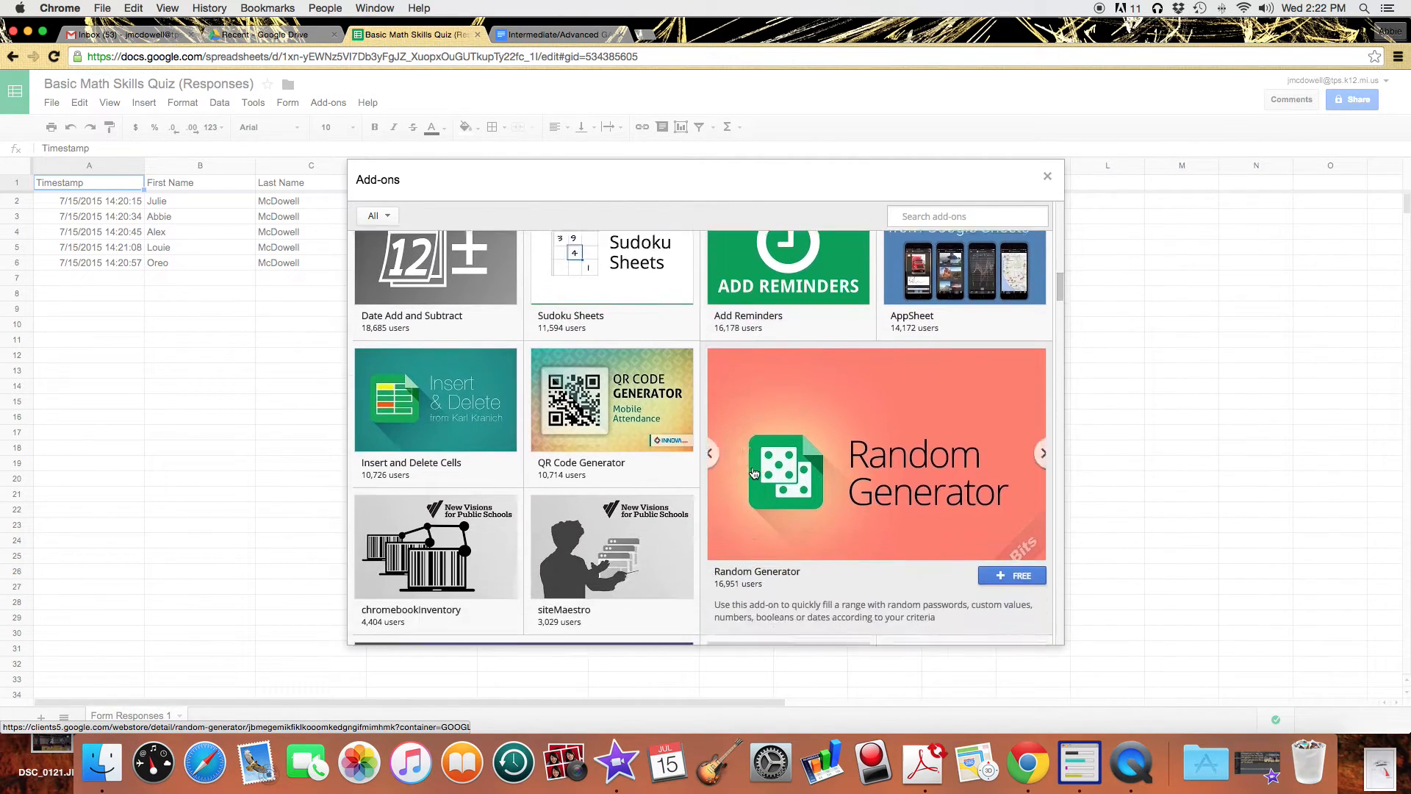
scroll(753, 472, down, 10)
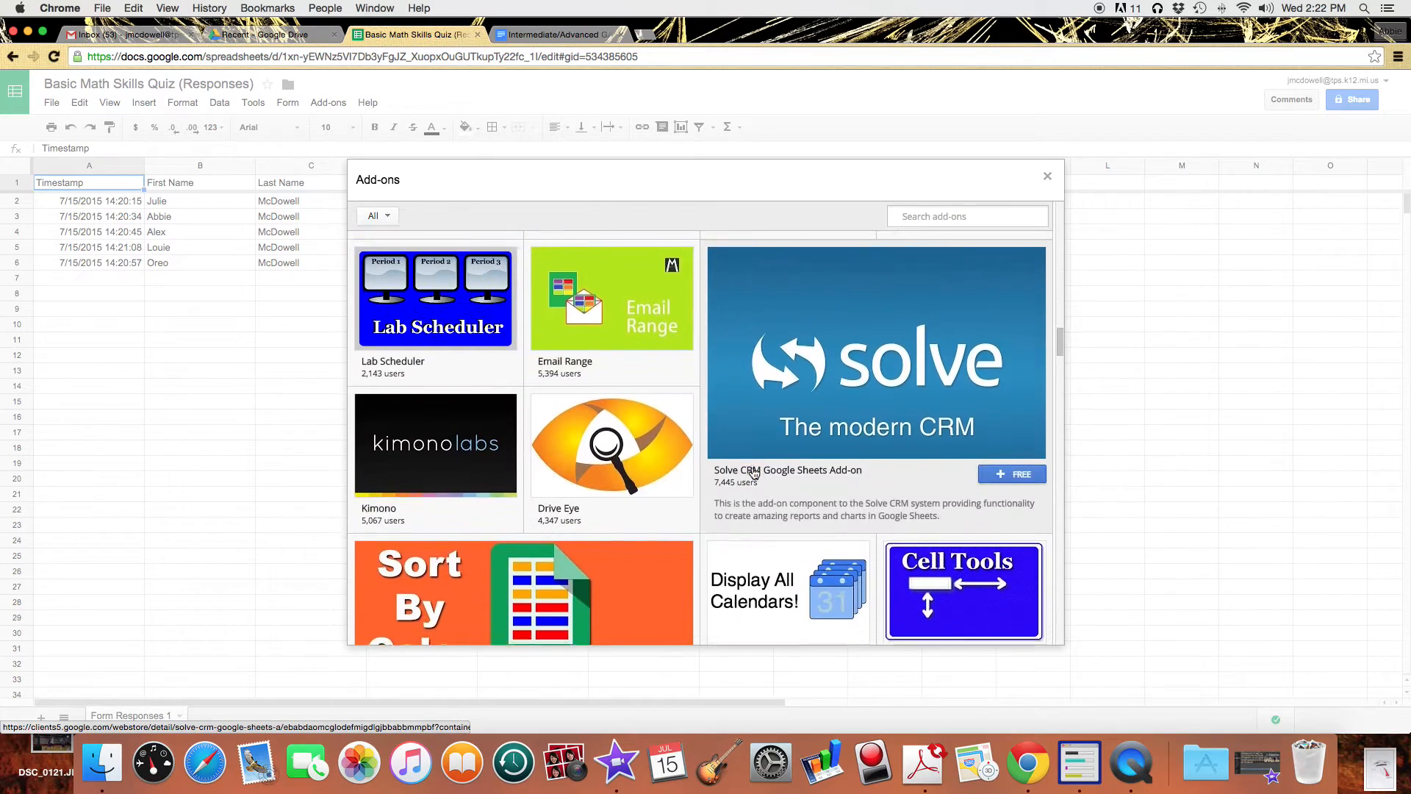
scroll(753, 473, down, 10)
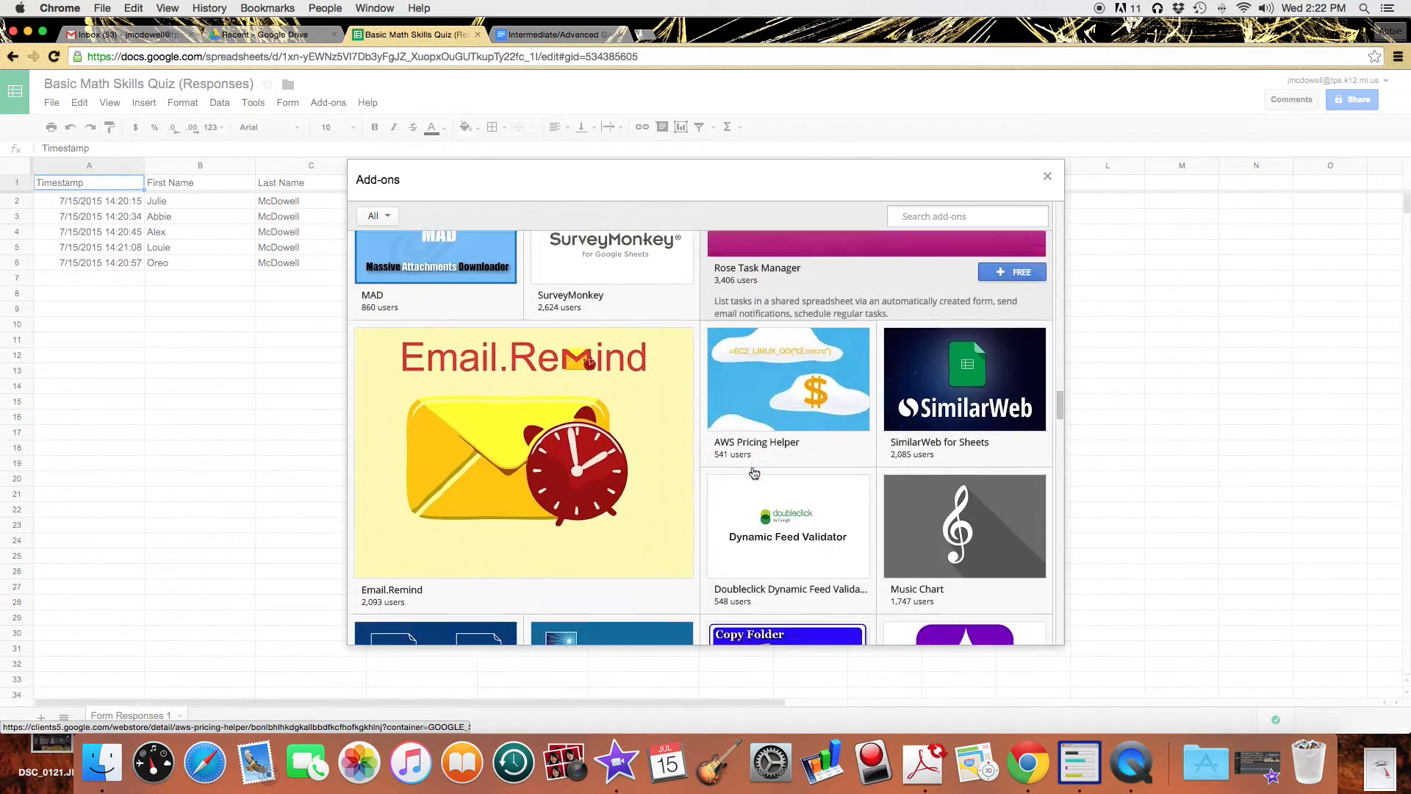
scroll(753, 473, down, 10)
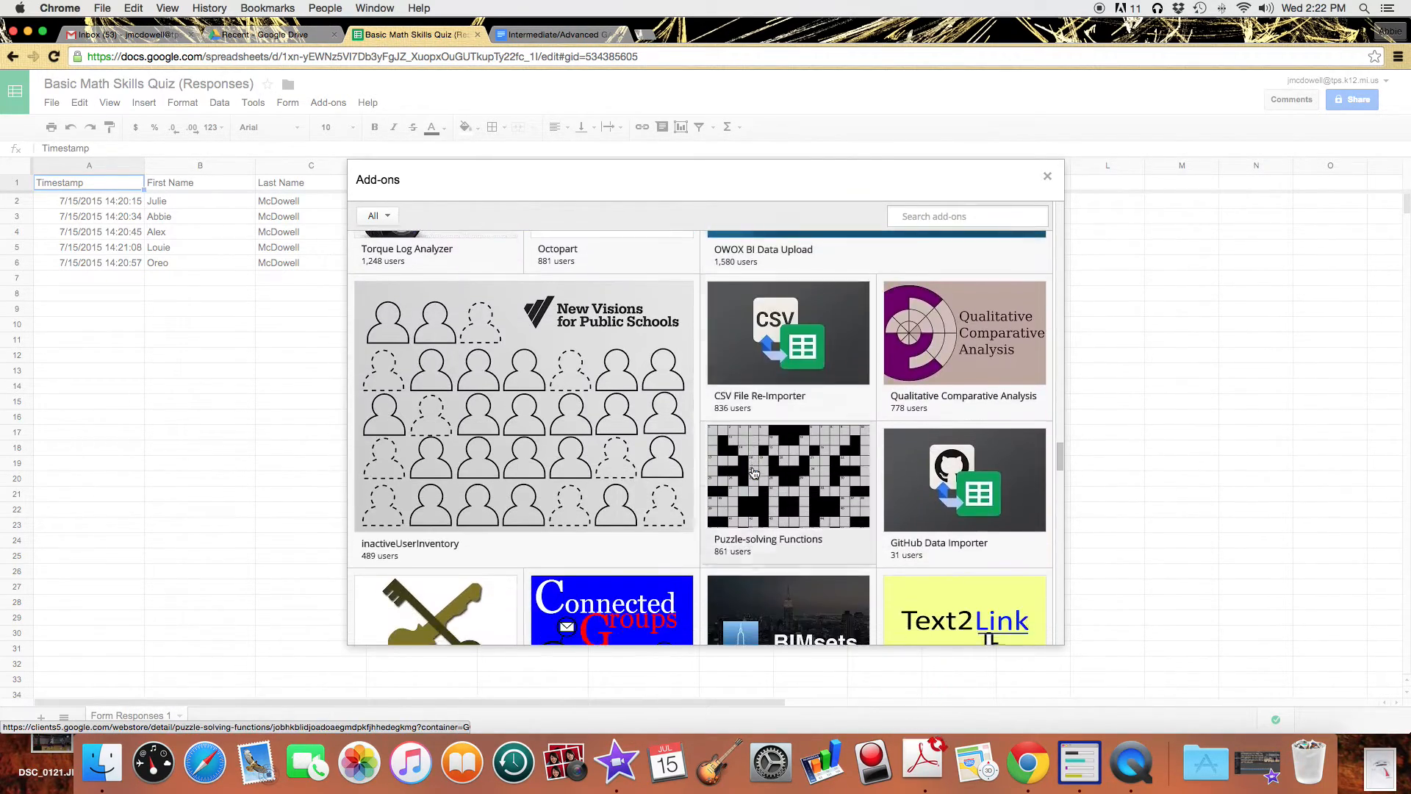
scroll(753, 473, up, 10)
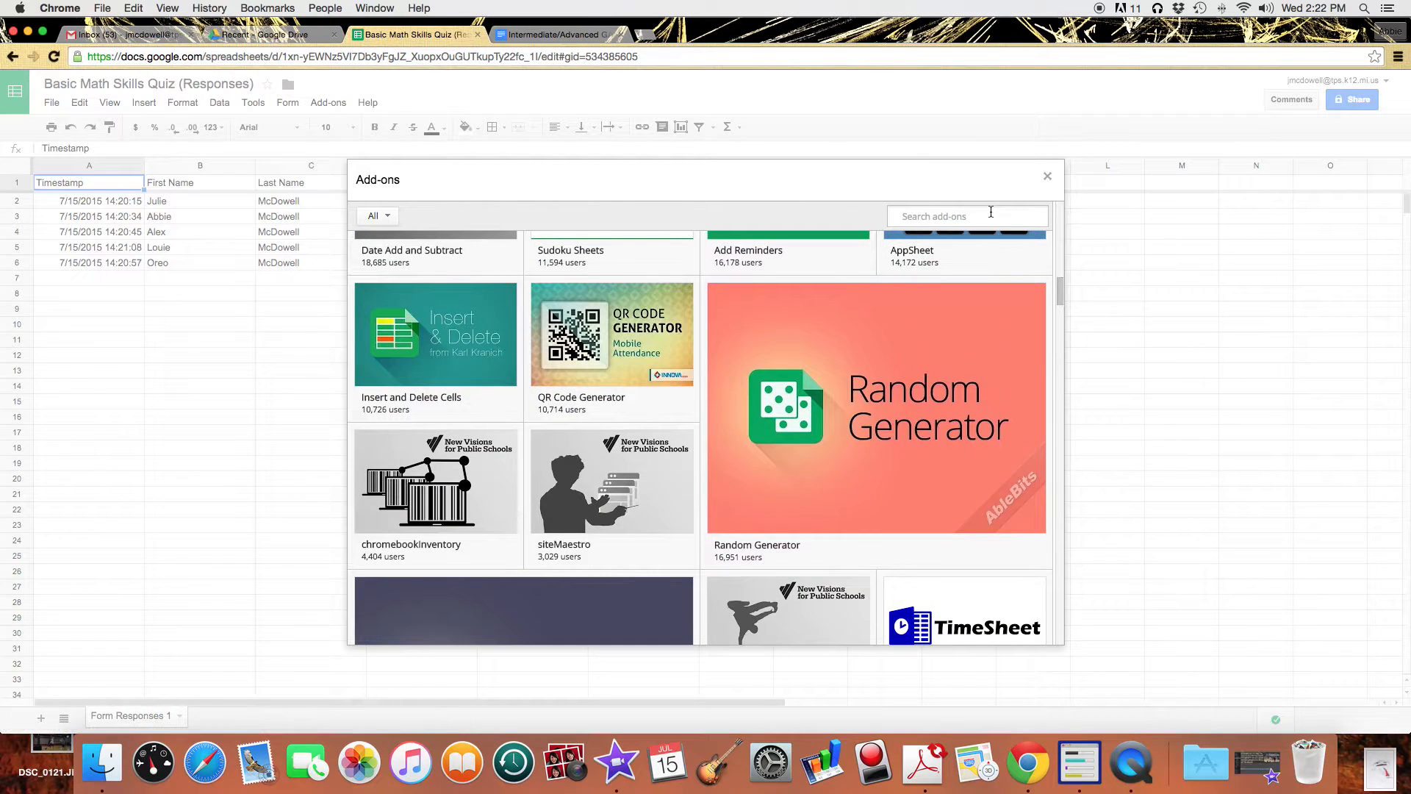
text(flubaroo)
key(Return)
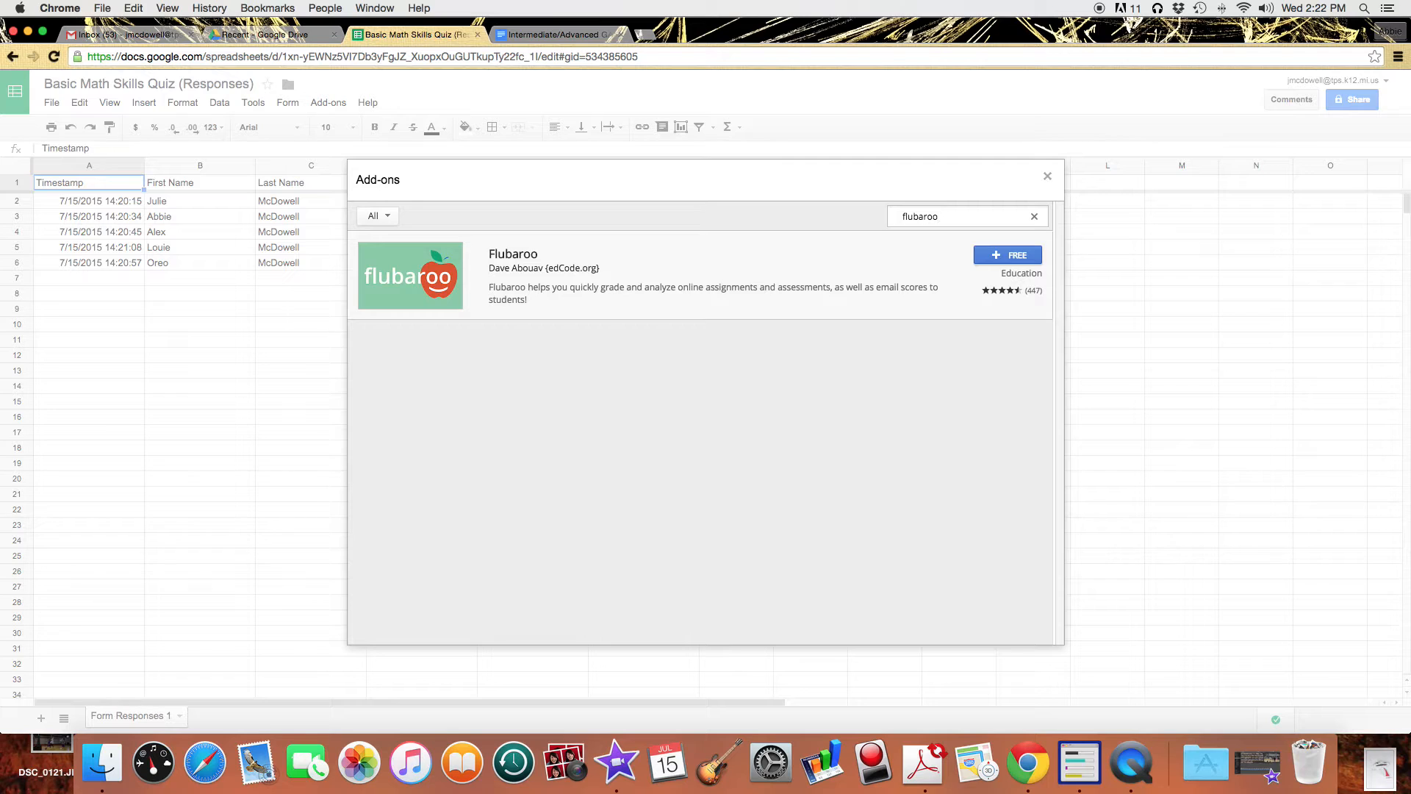
Install the free Flubaroo add-on and accept its permissions.
click(1007, 257)
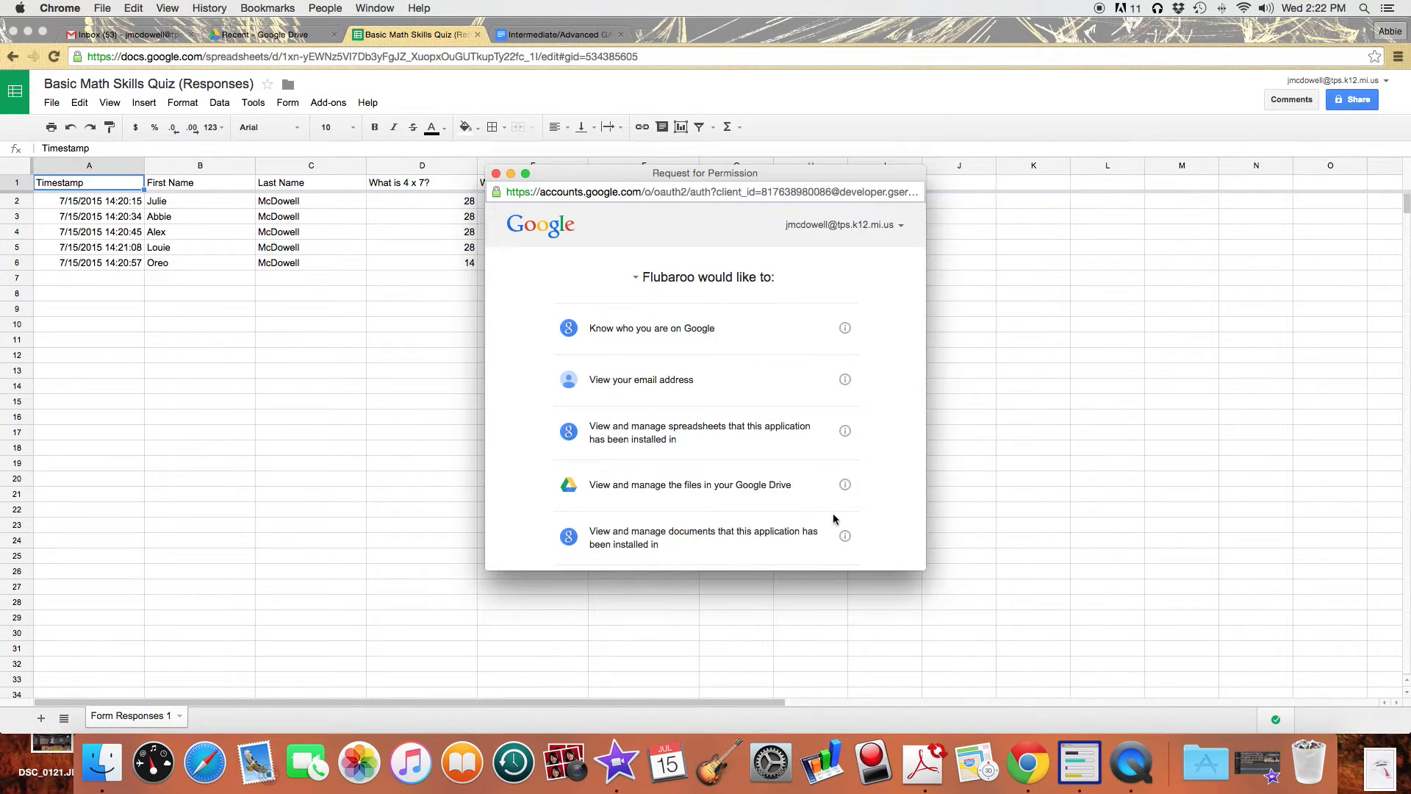
scroll(853, 474, down, 10)
click(832, 539)
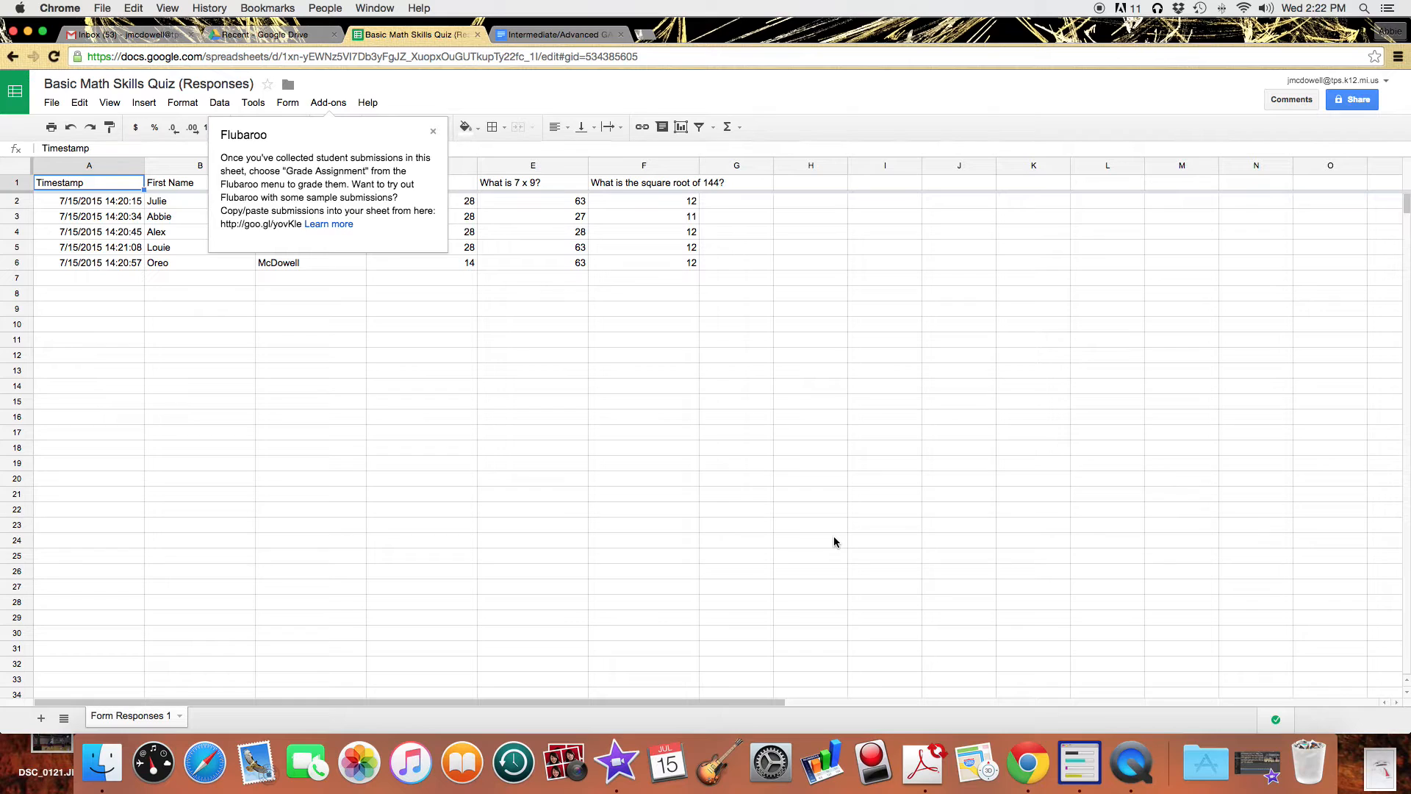
Launch Flubaroo's Grade Assignment on the quiz responses.
click(324, 104)
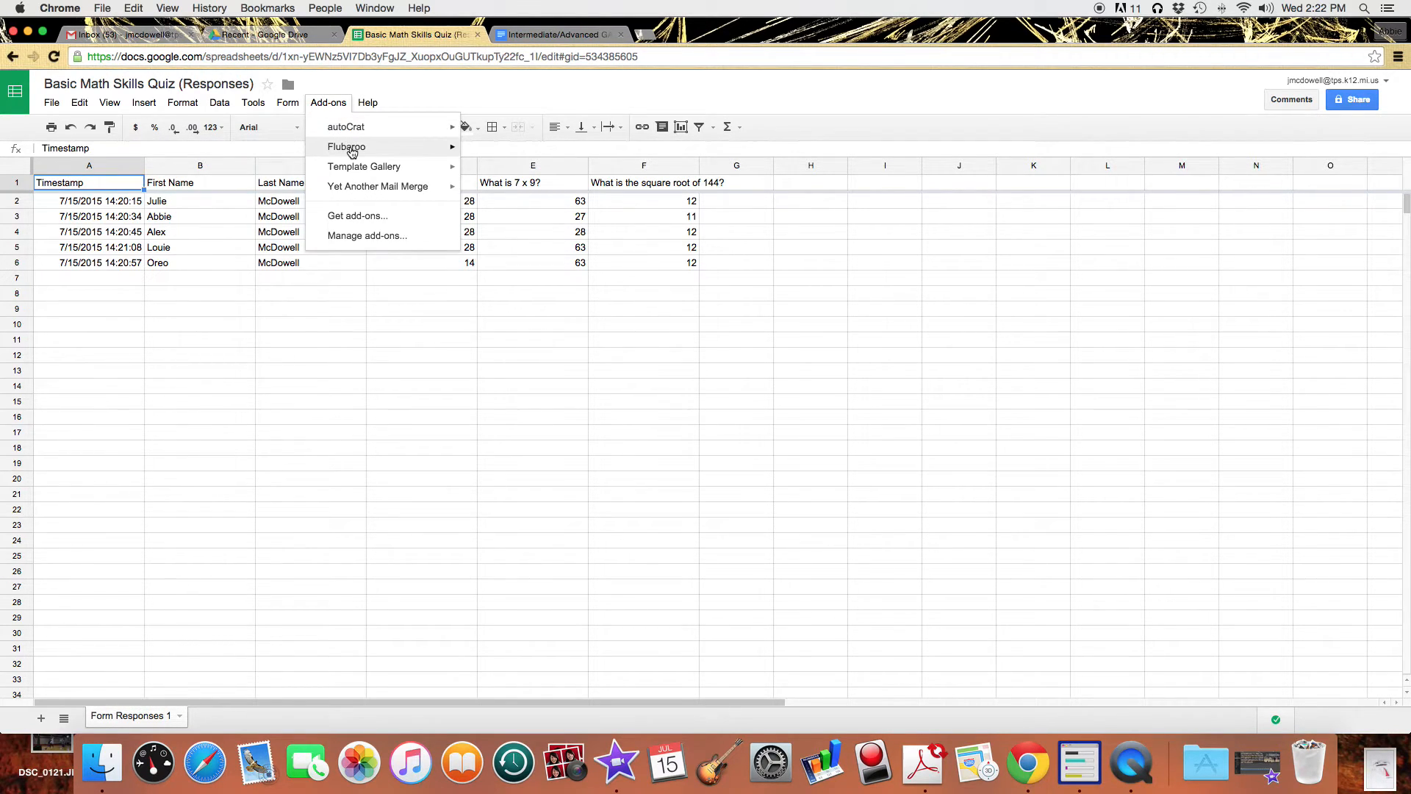
mouse_move(352, 151)
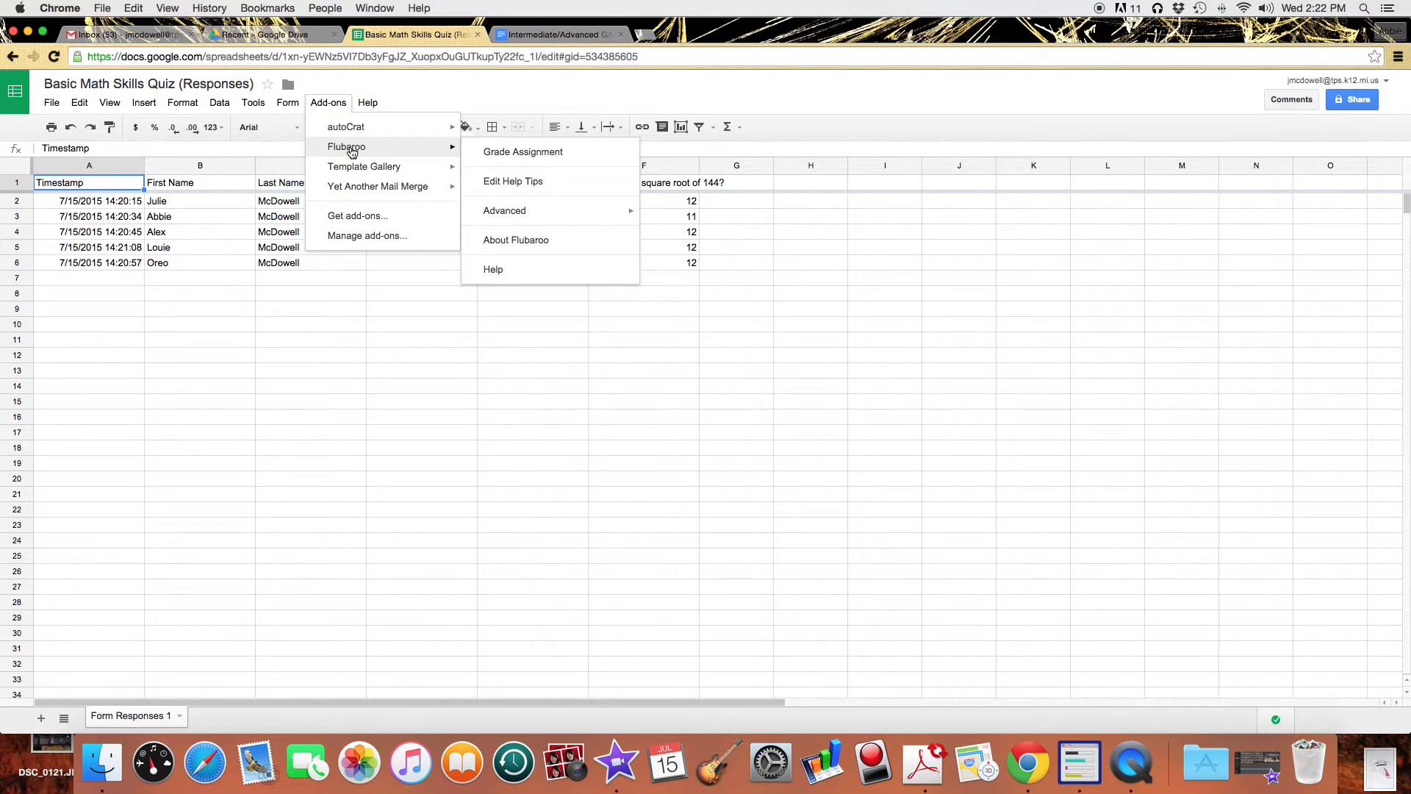
click(552, 155)
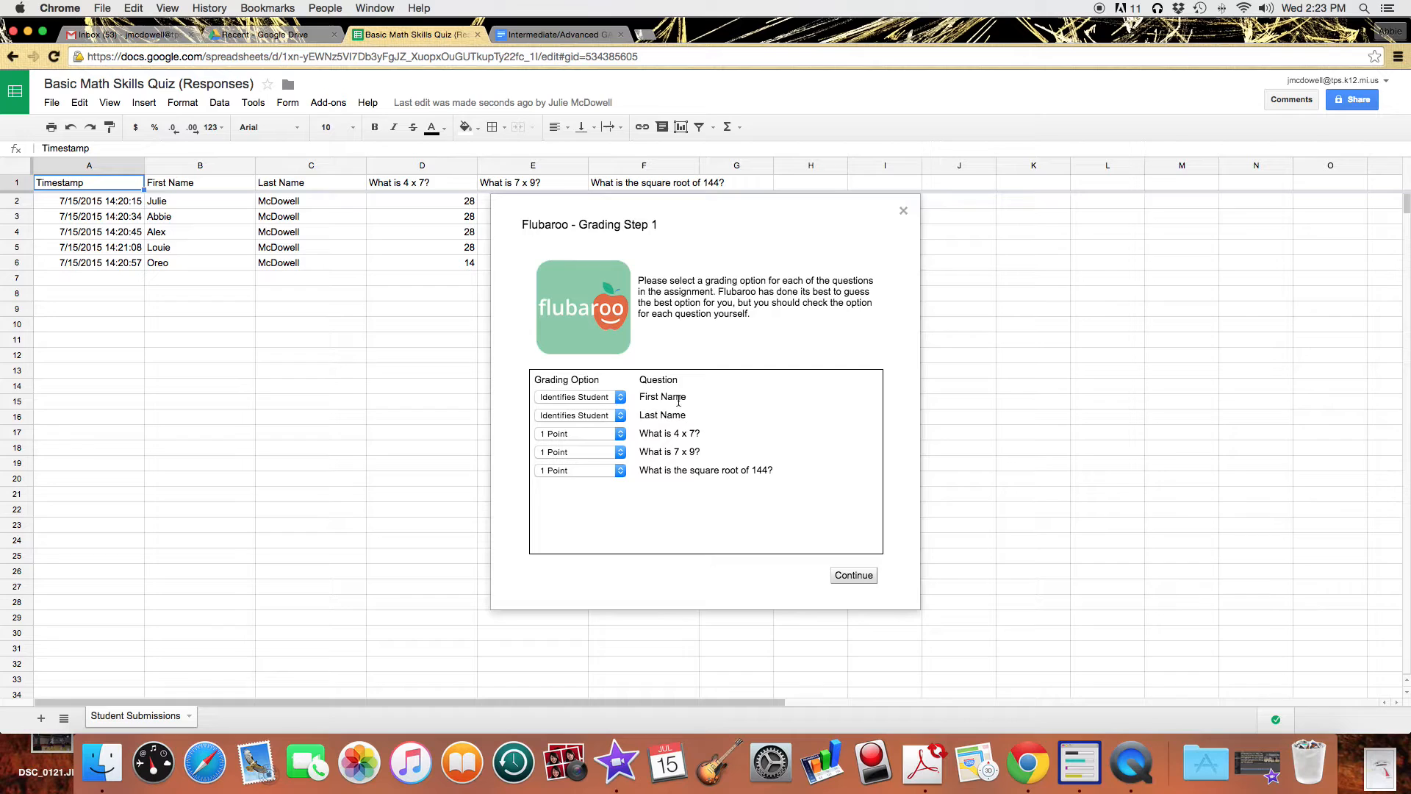
Keep 'What is 4 x 7?' at 1 Point in Grading Step 1 and continue.
click(621, 439)
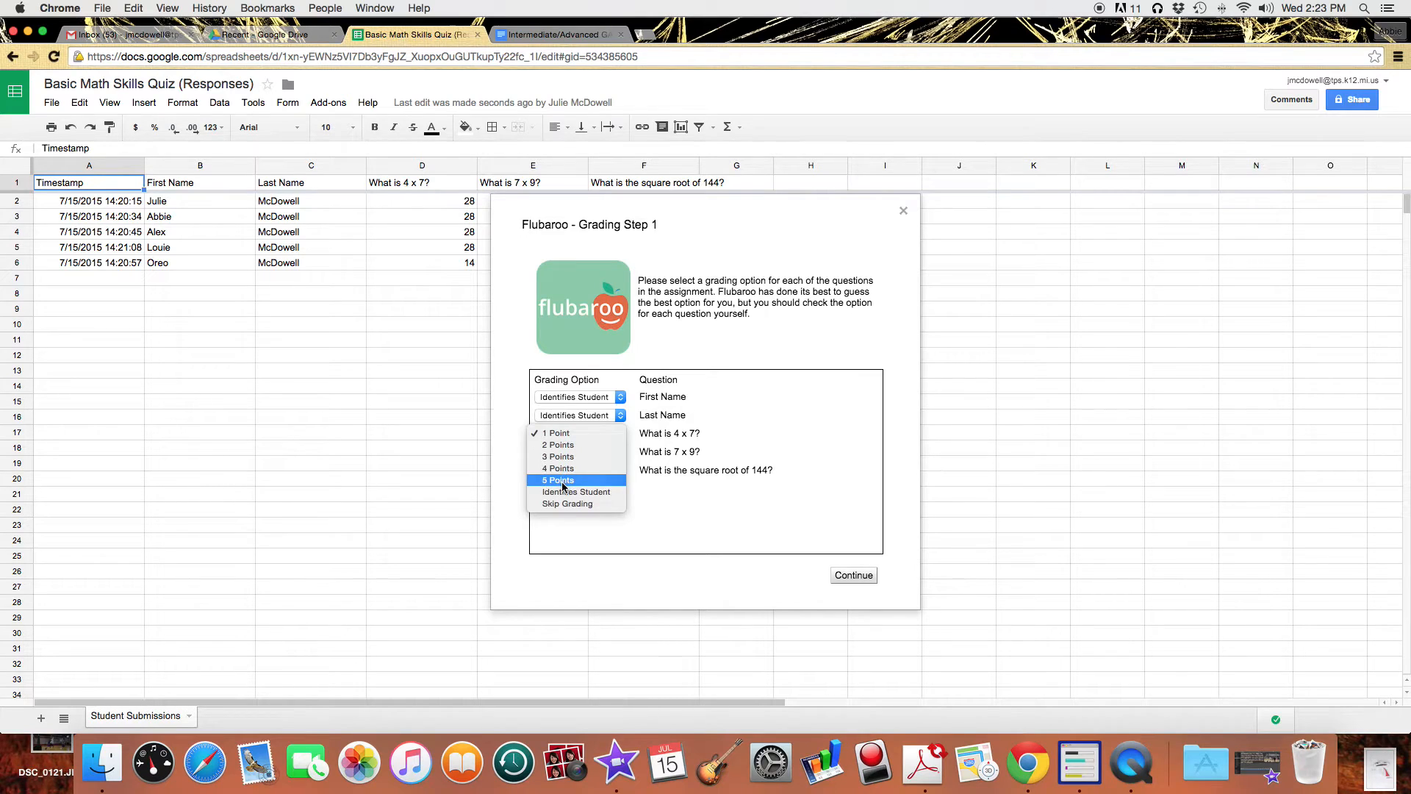
click(565, 435)
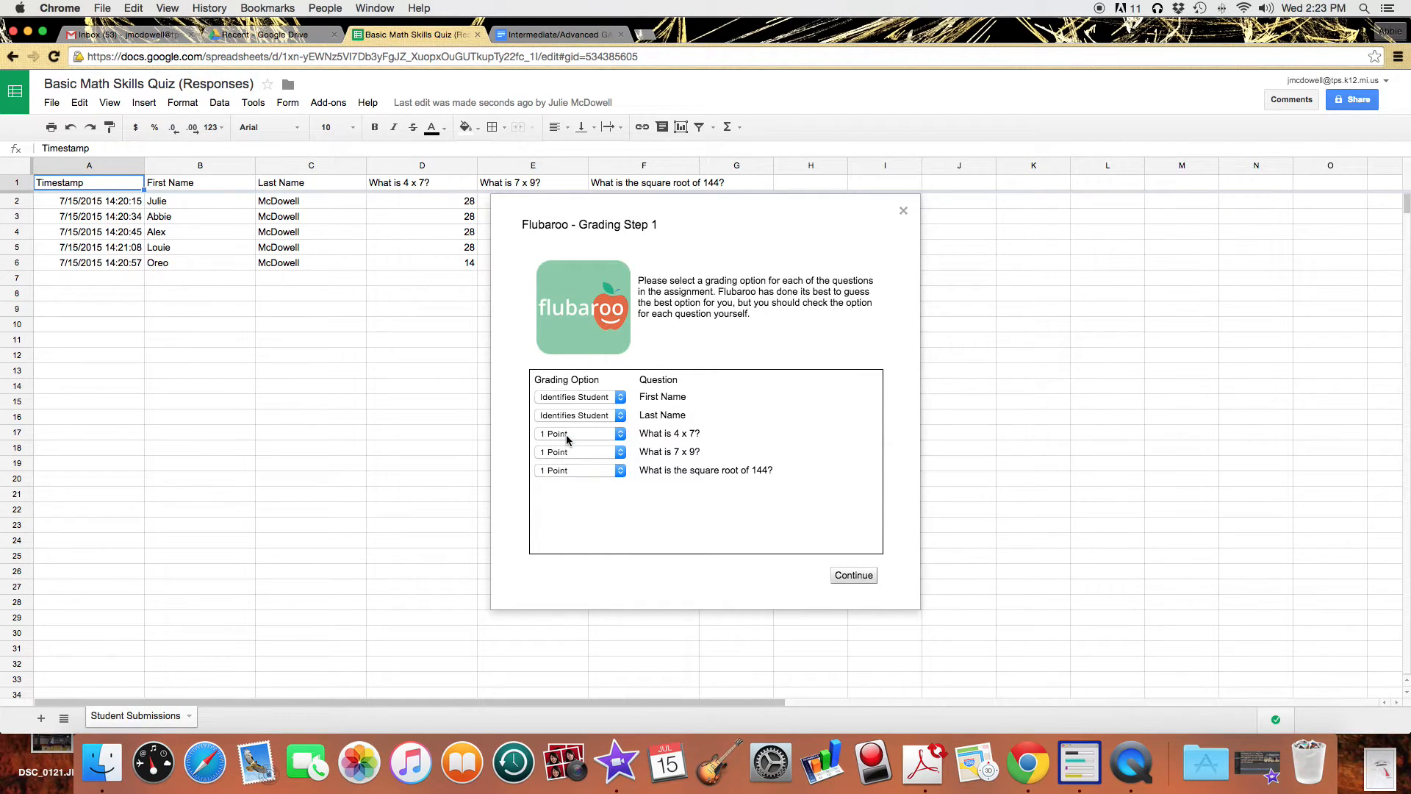
click(855, 580)
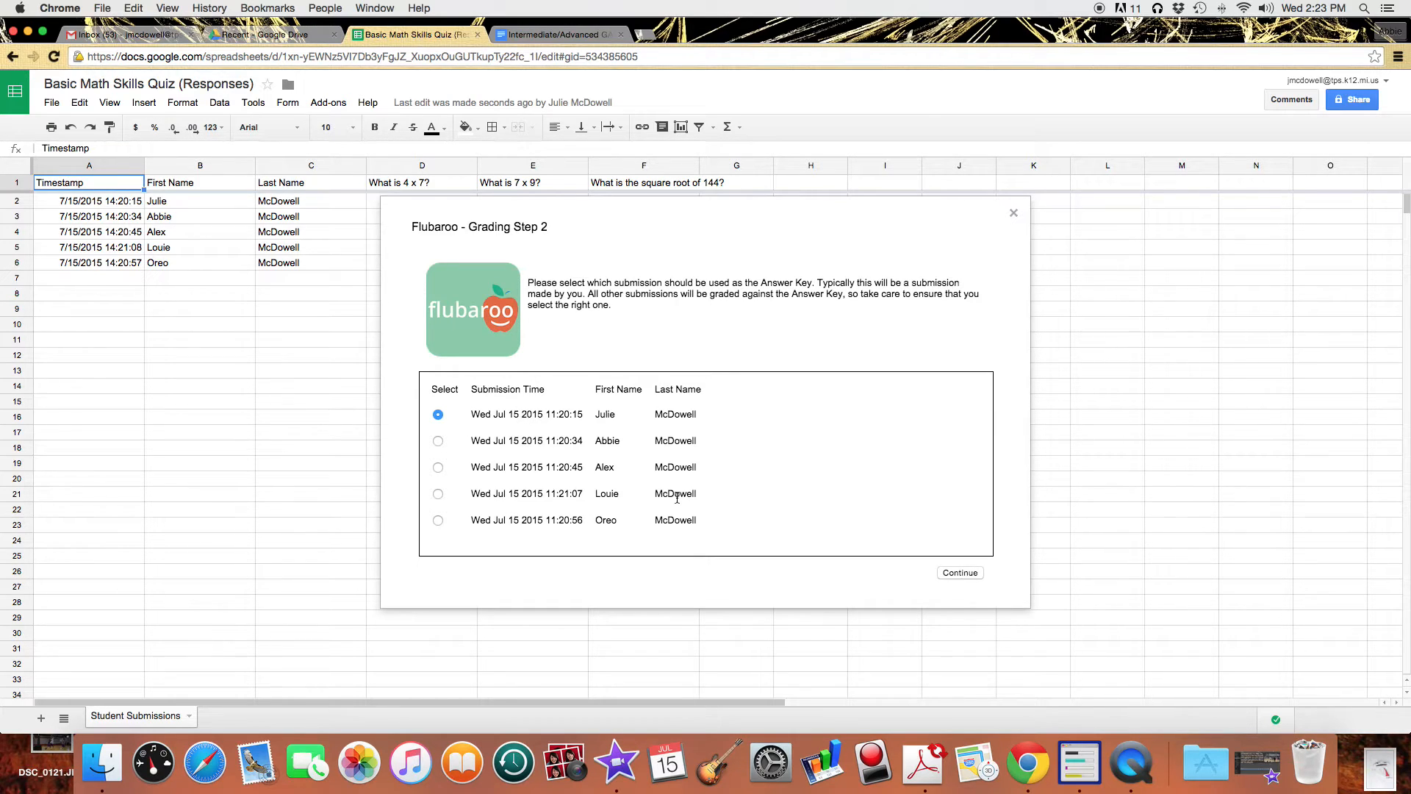
Use the earliest submission as the answer key, run grading, and dismiss the completion notice.
click(960, 573)
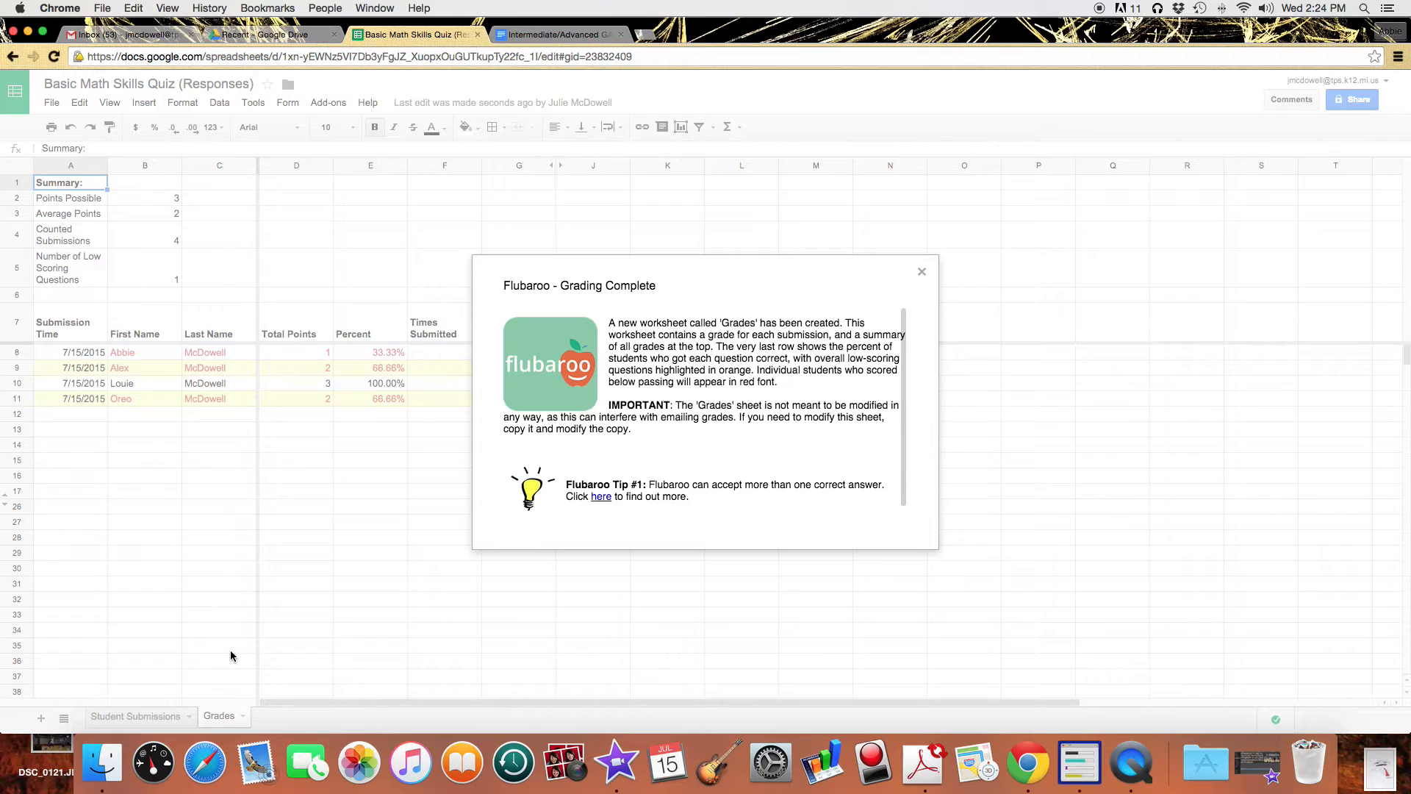
click(922, 273)
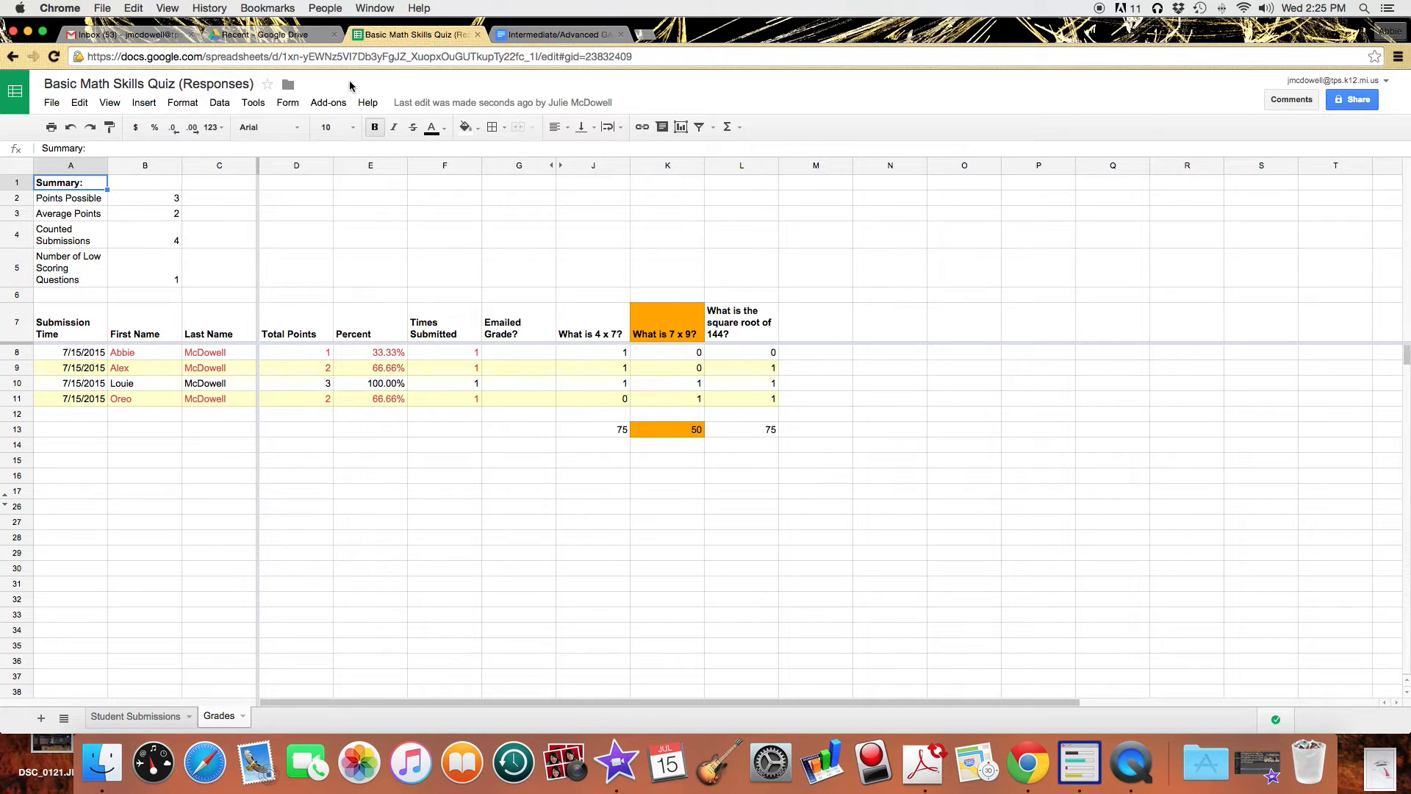
Tick Include Answer Key in Flubaroo's Email Grades, close it unsent, and return to Drive.
click(319, 107)
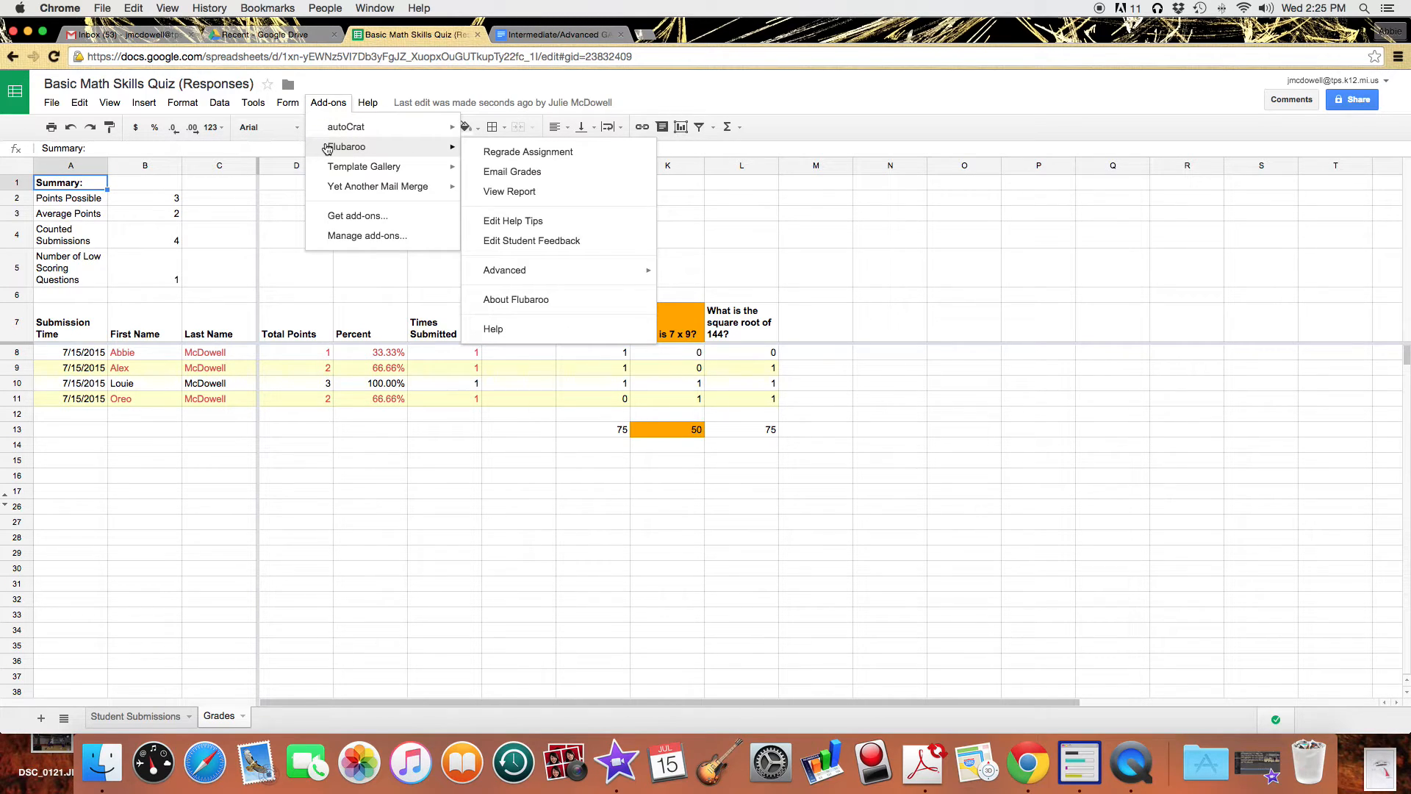
click(576, 170)
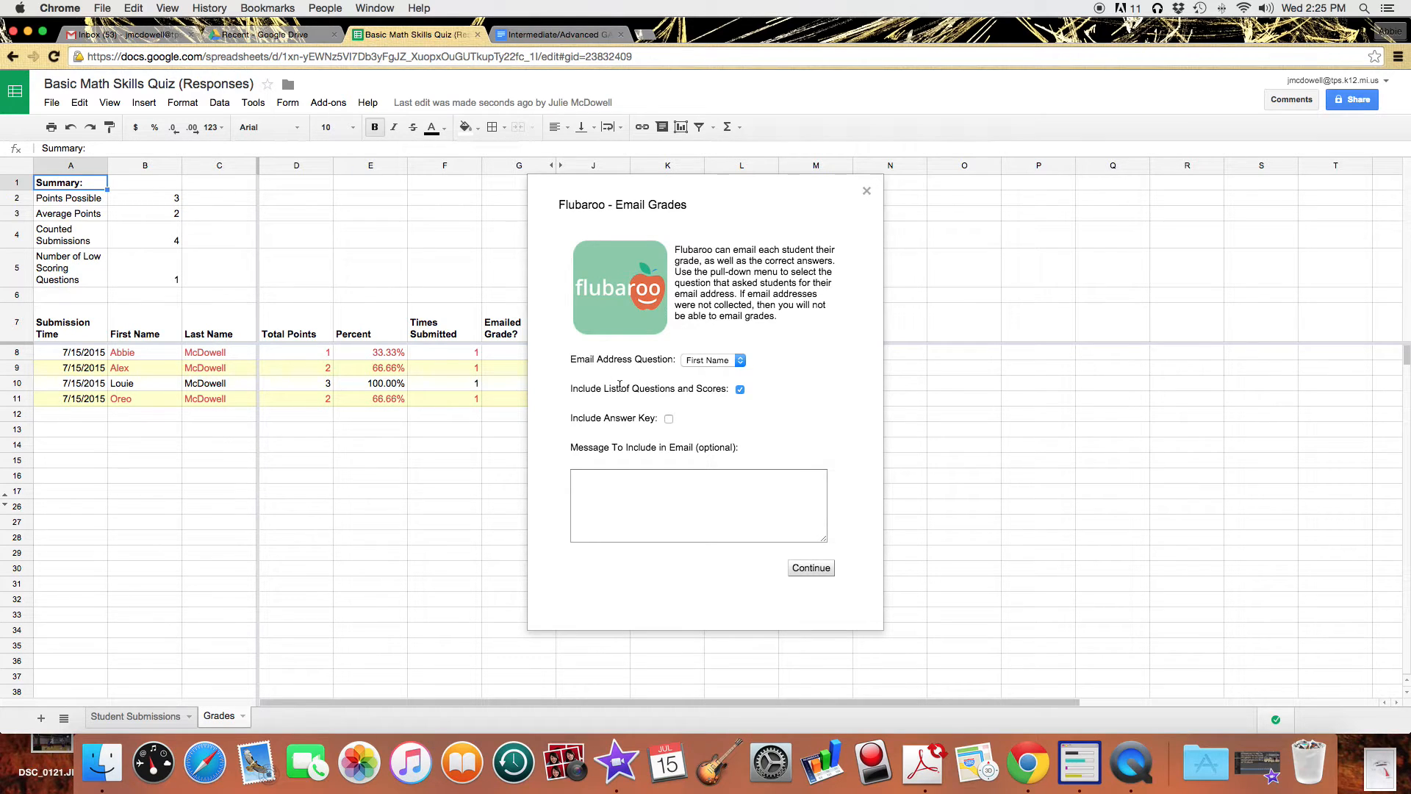
click(669, 420)
click(726, 367)
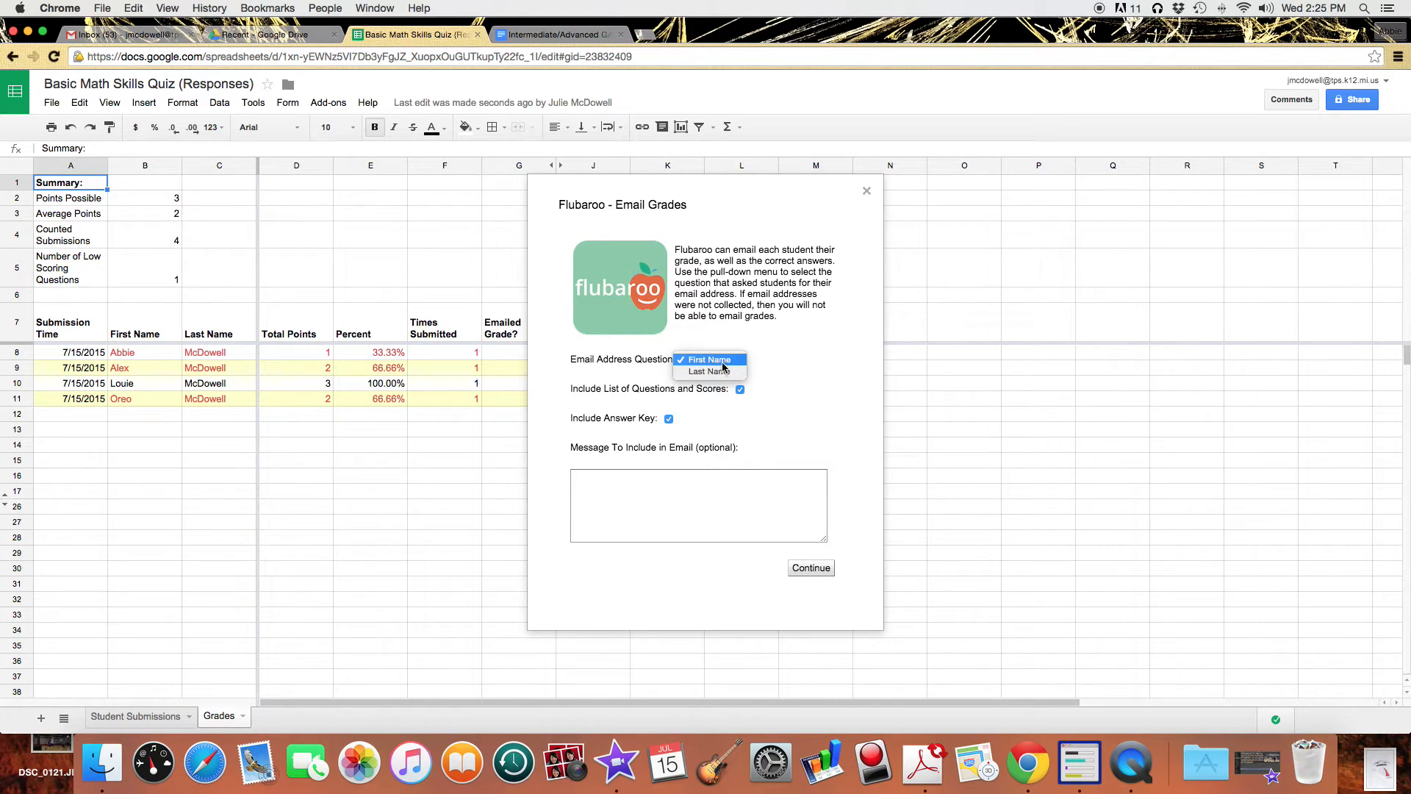
click(724, 367)
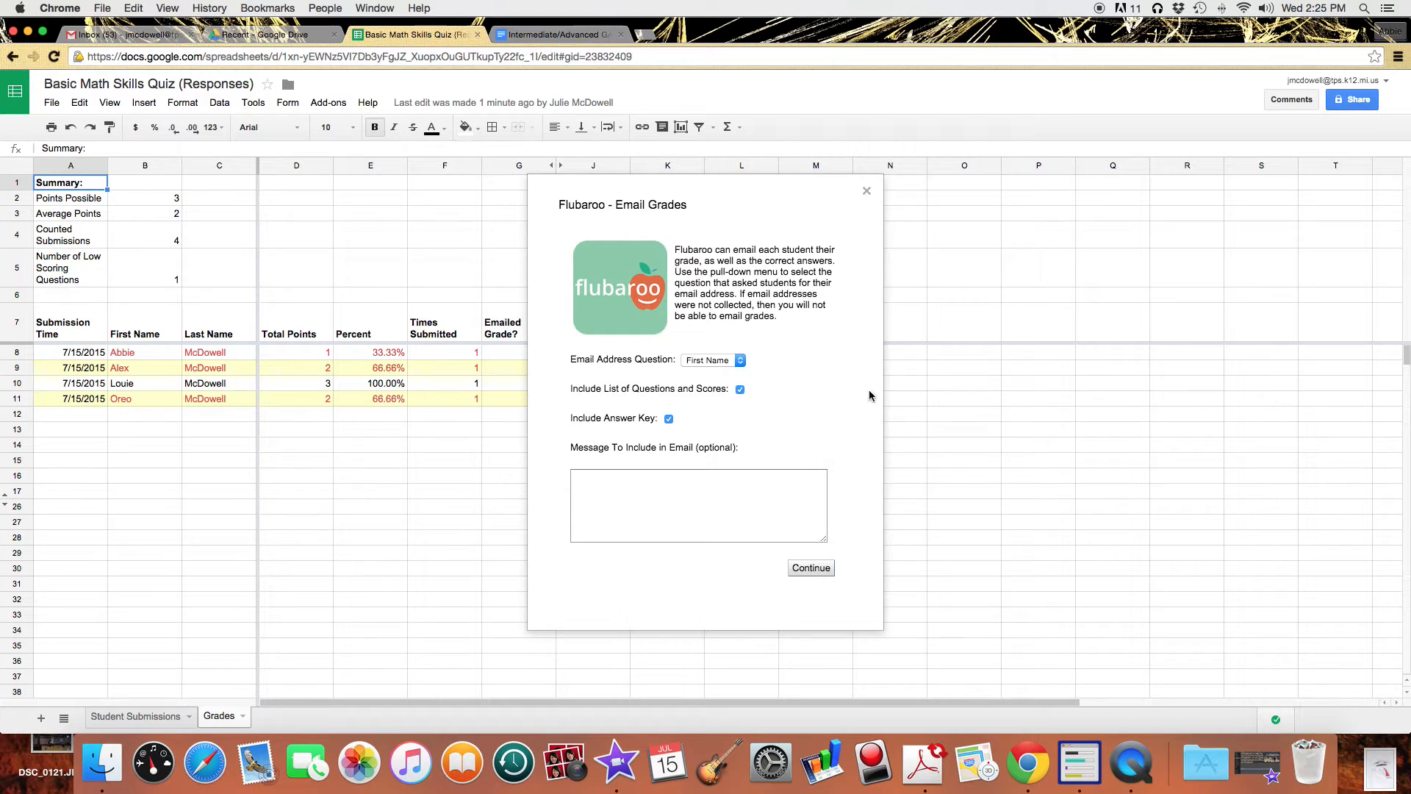
click(868, 192)
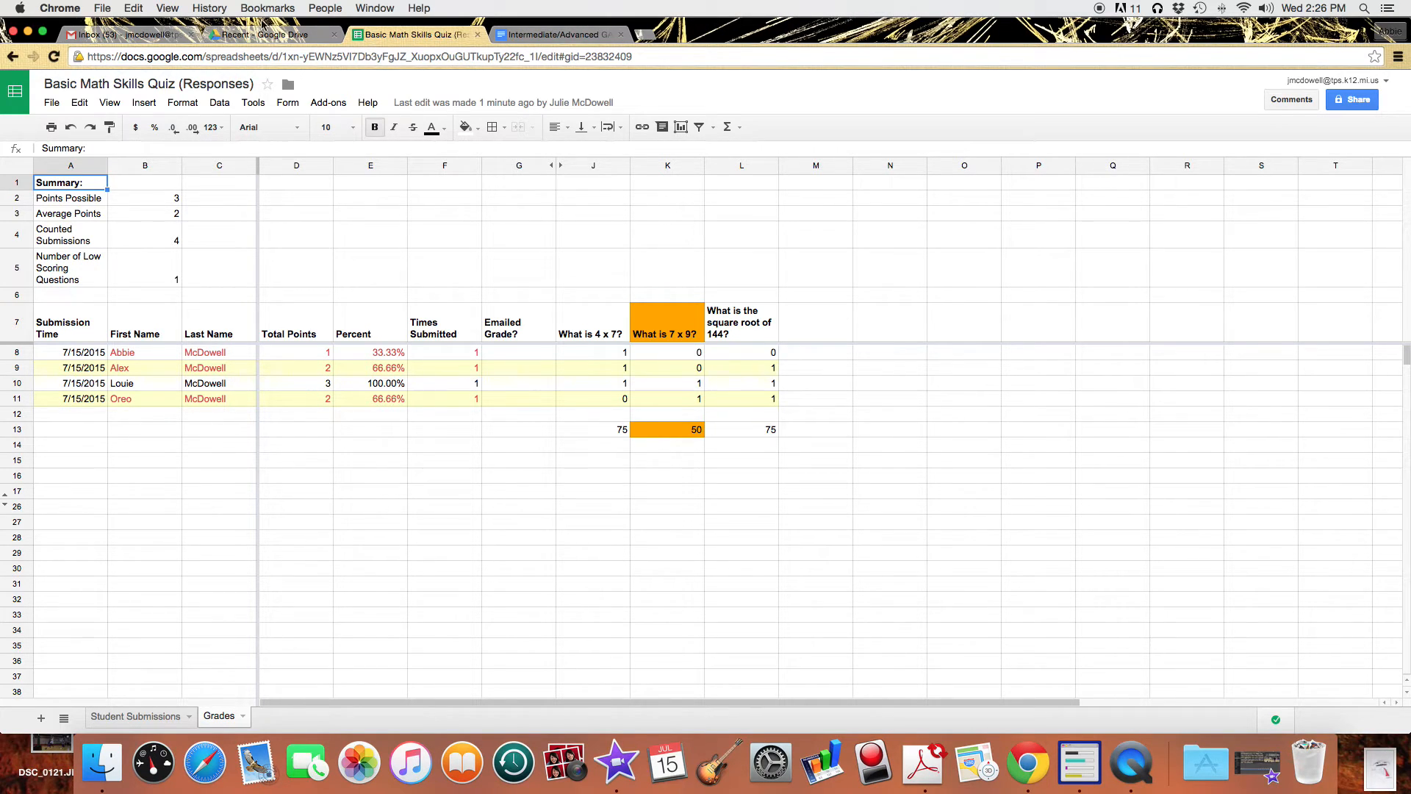
click(267, 38)
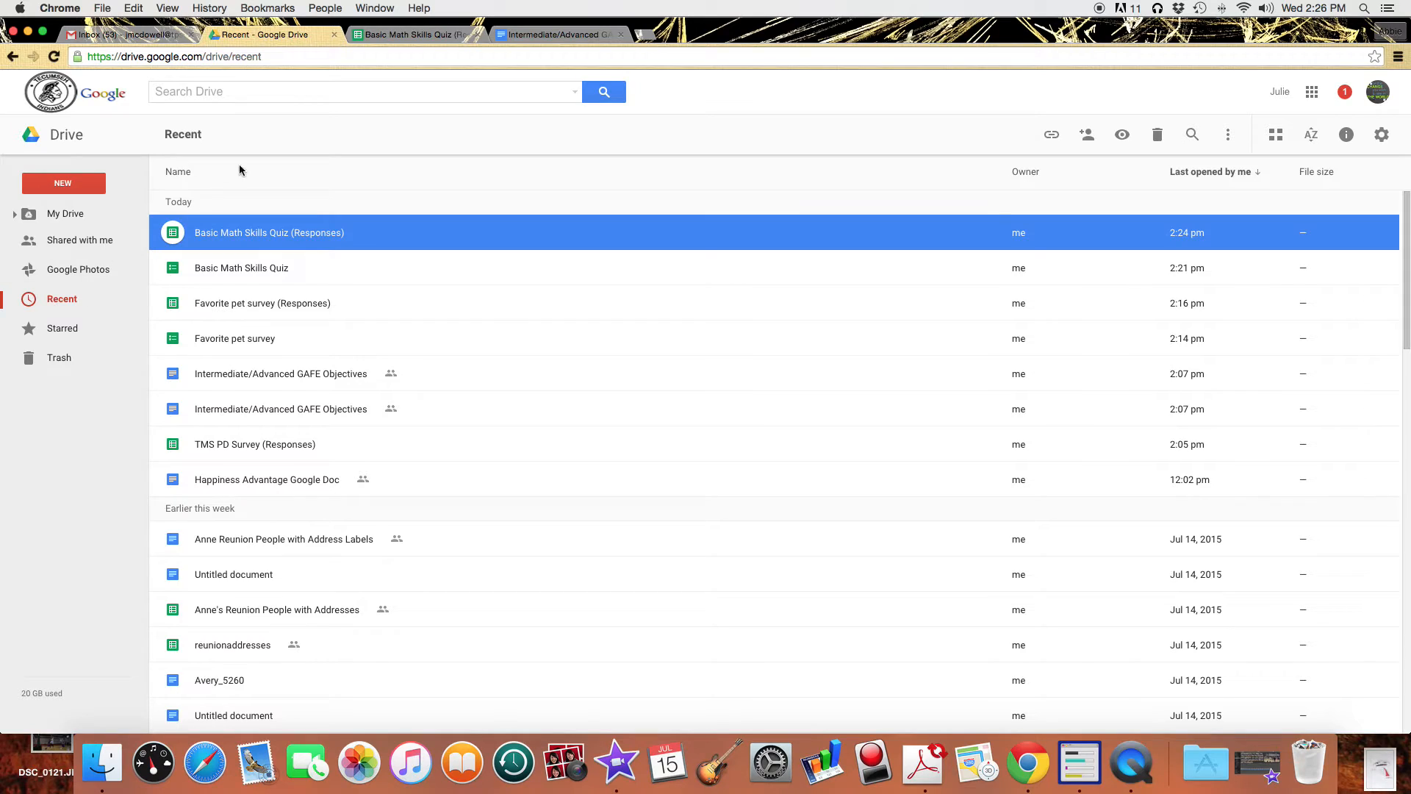
Search Drive for 'tms pd' and open the TMS PD Survey (Responses) spreadsheet.
click(245, 92)
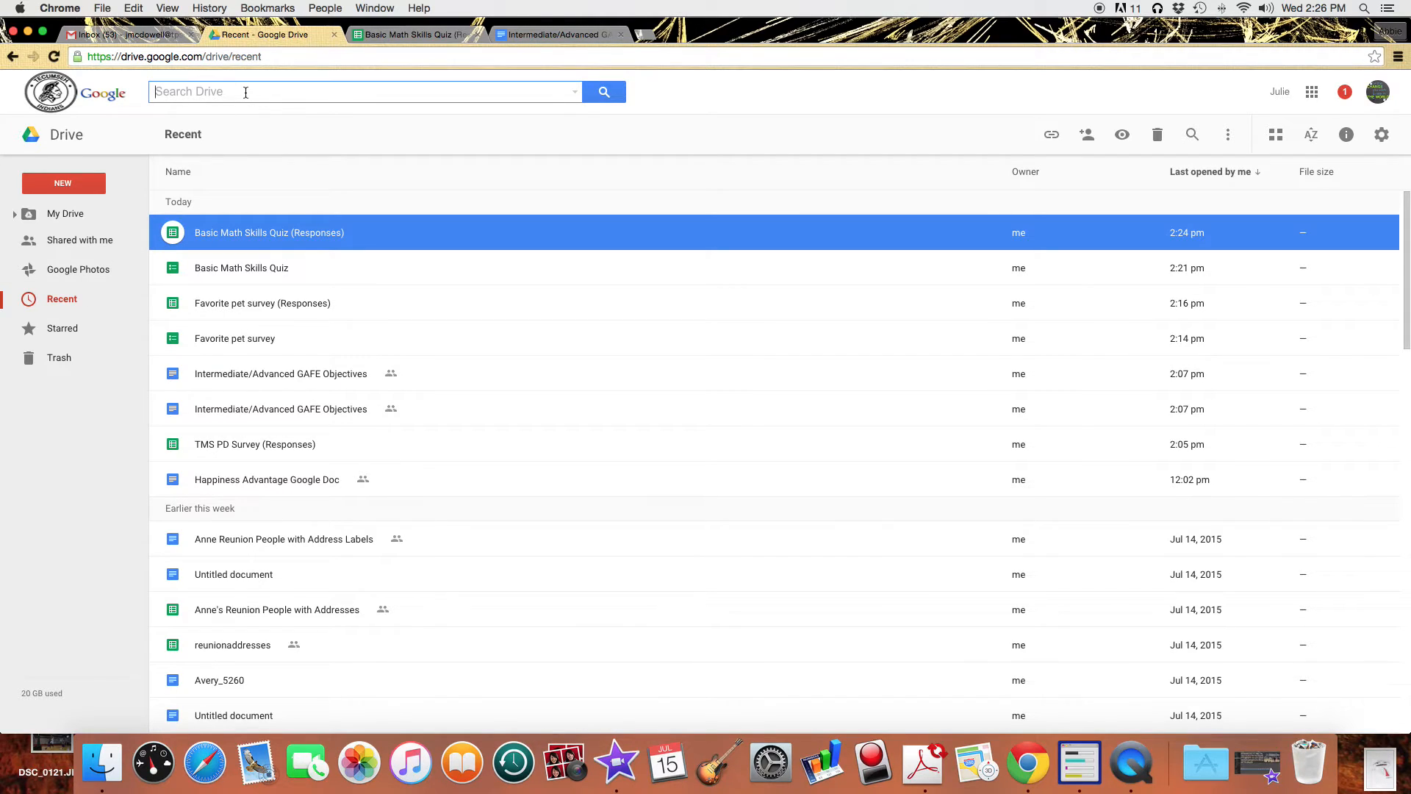
text(tms pd)
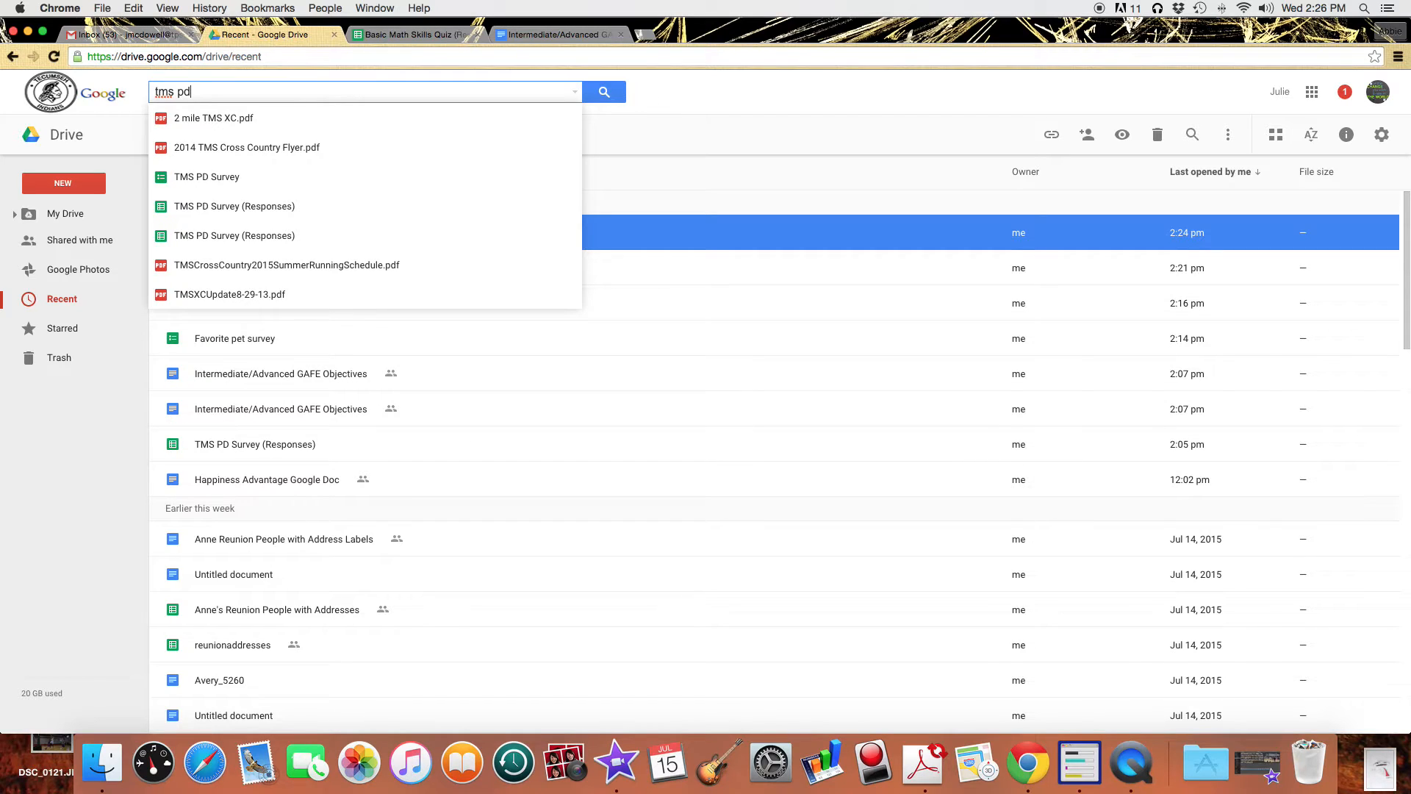
key(Down)
key(Down)
key(Down)
key(Down)
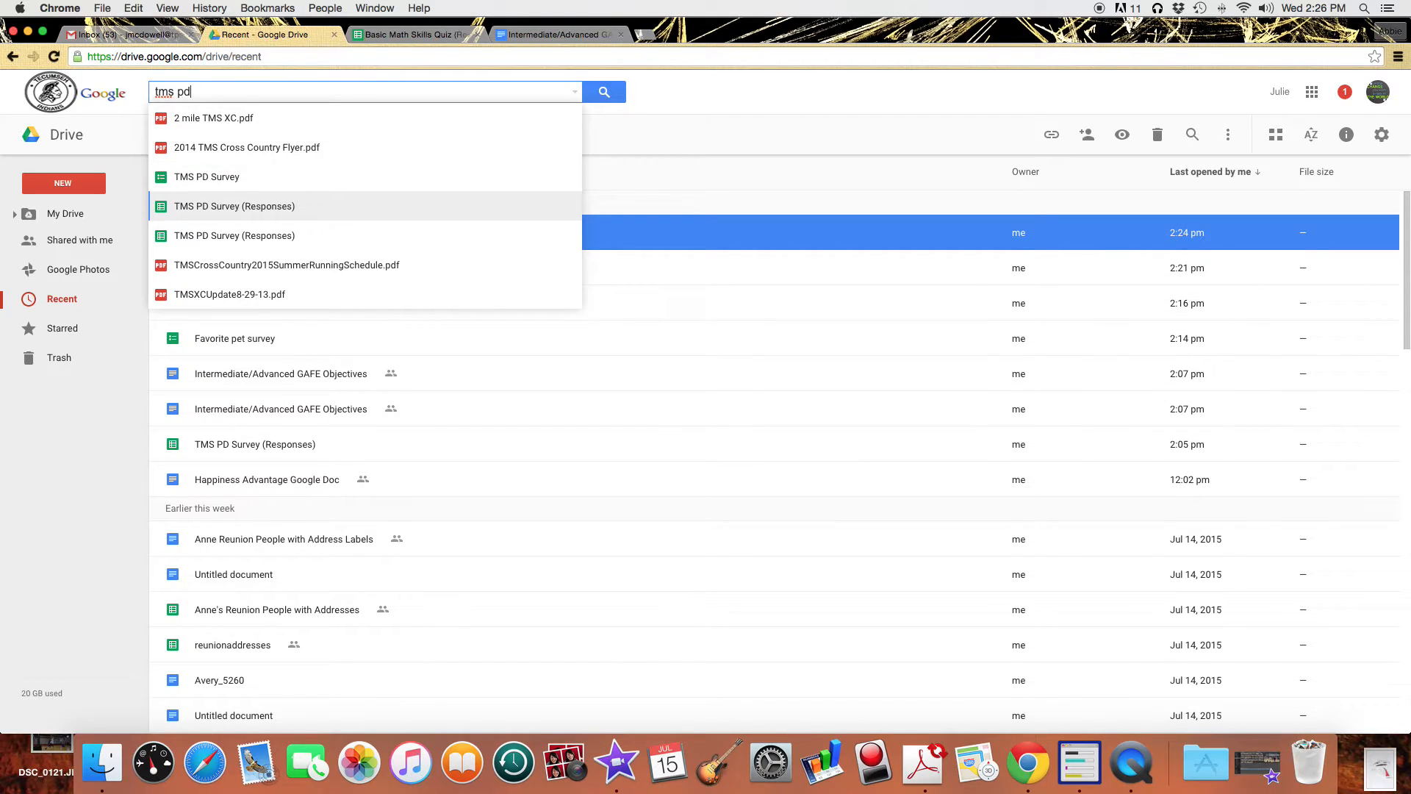
key(Return)
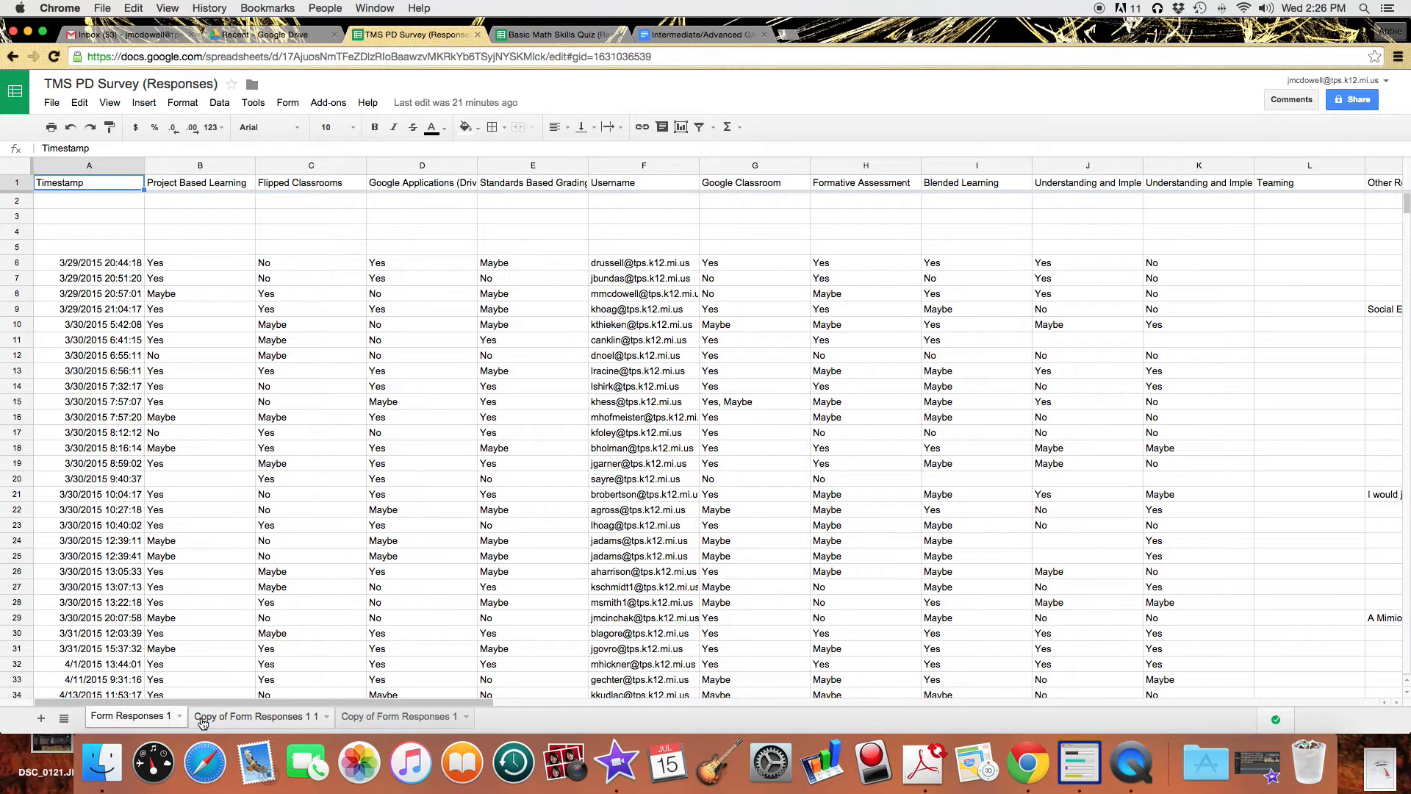
Delete the old sheets 'Copy of Form Responses 1 1' and 'Copy of Form Responses 1'.
click(329, 724)
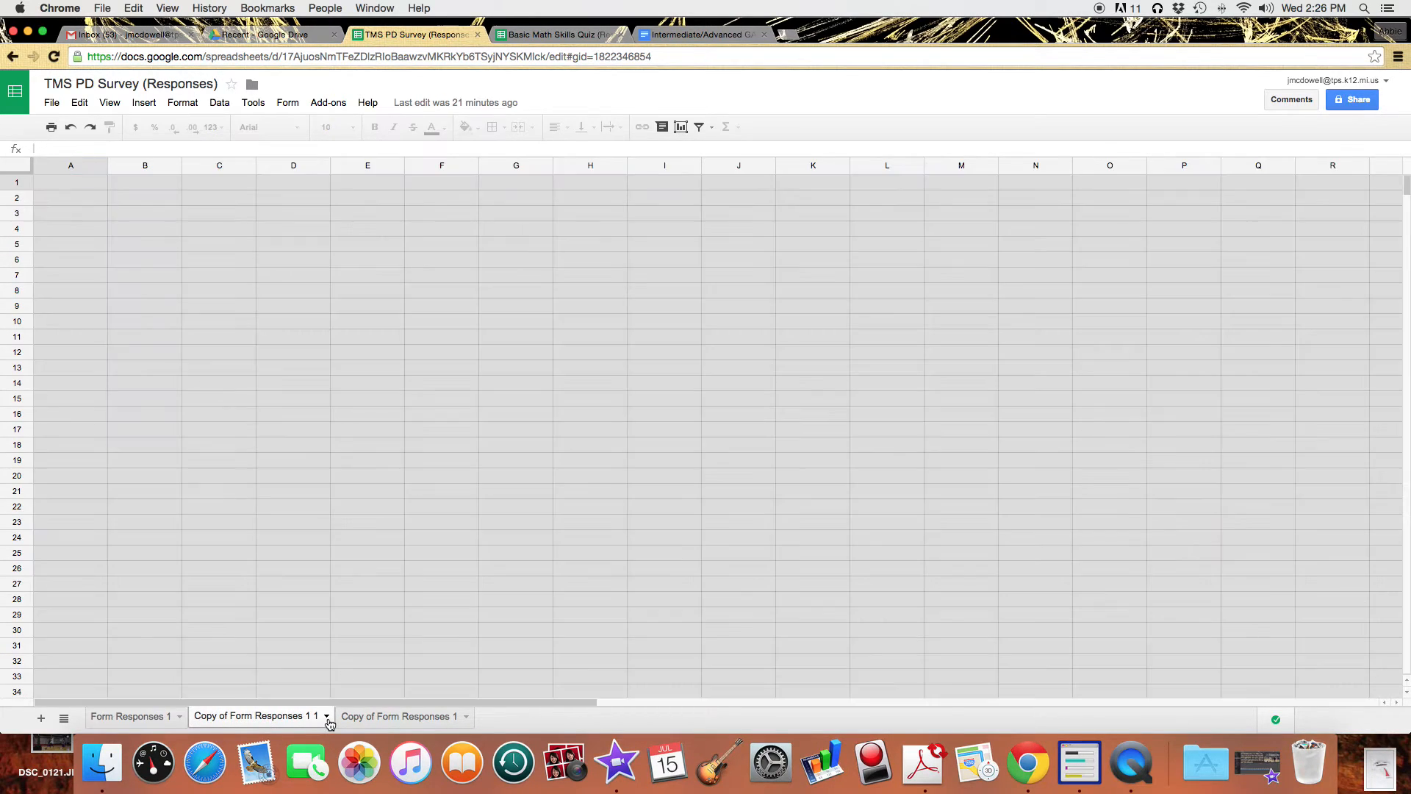
click(327, 718)
mouse_move(279, 588)
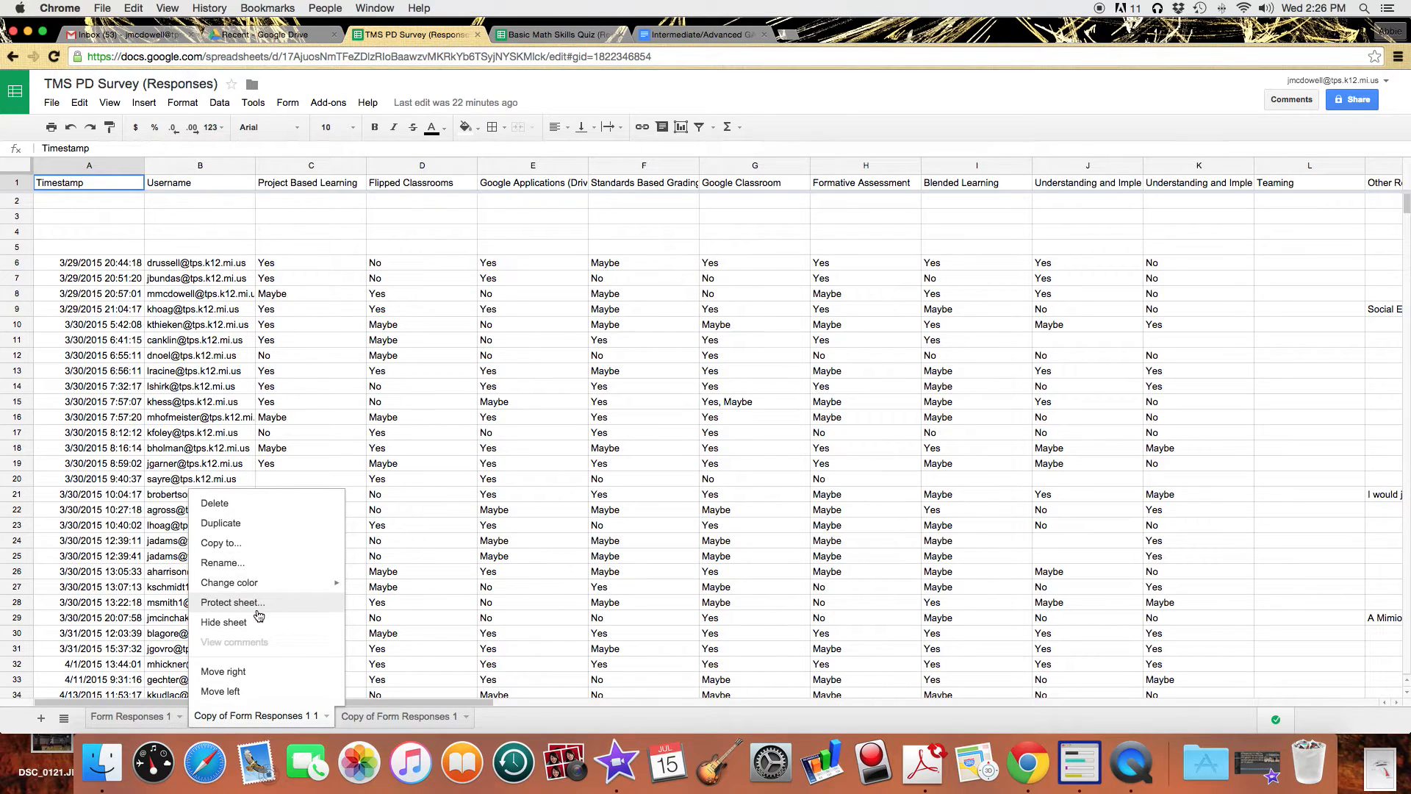
click(216, 504)
click(543, 430)
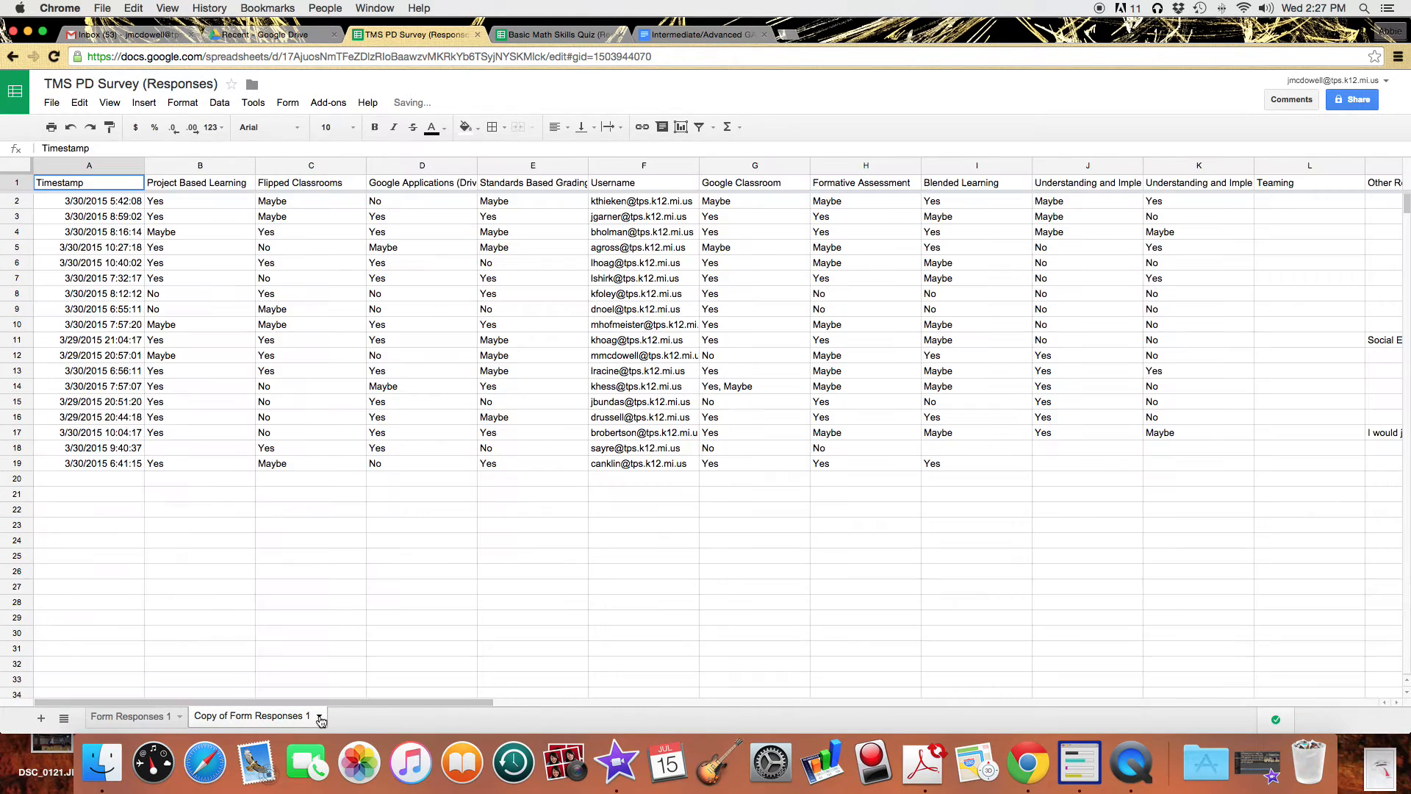
click(319, 716)
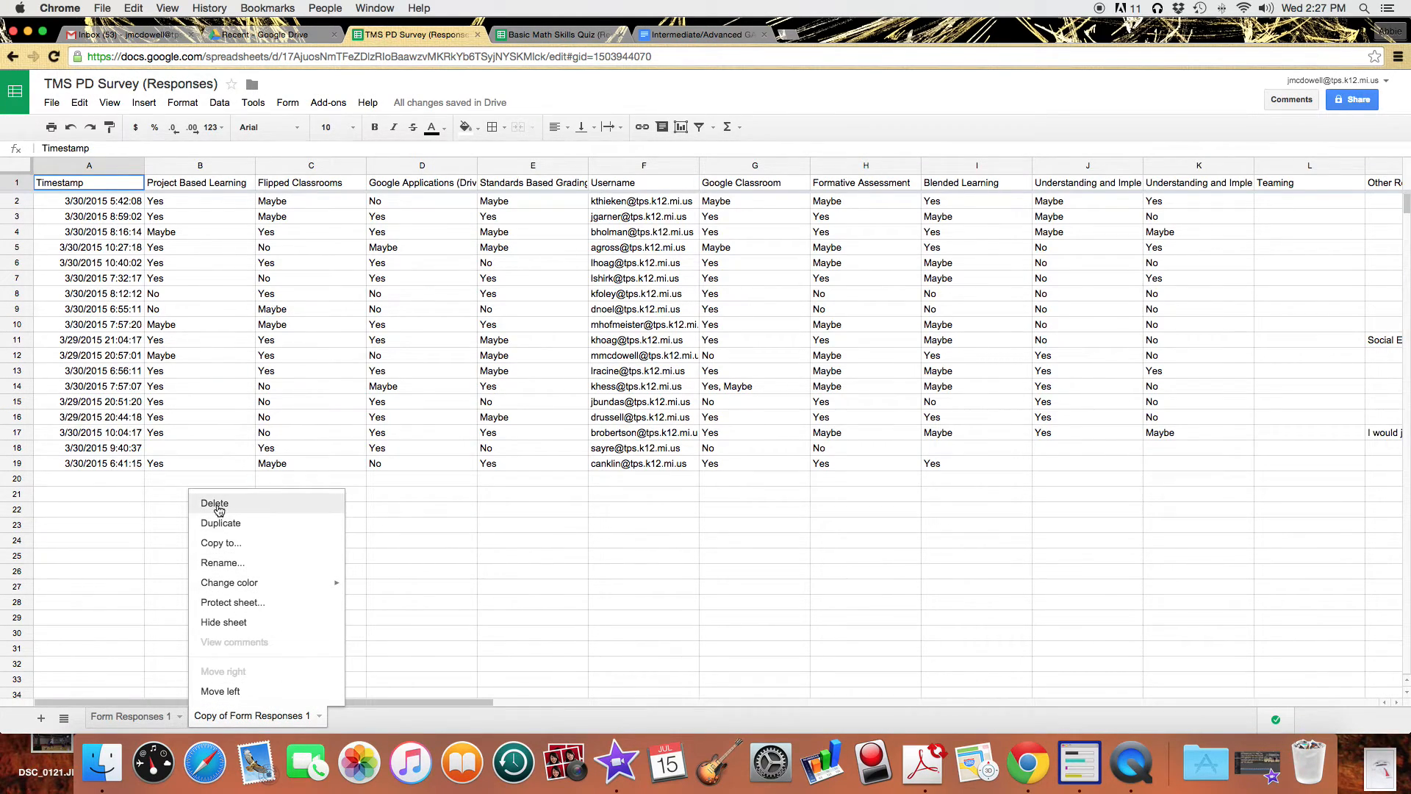
click(218, 506)
click(542, 426)
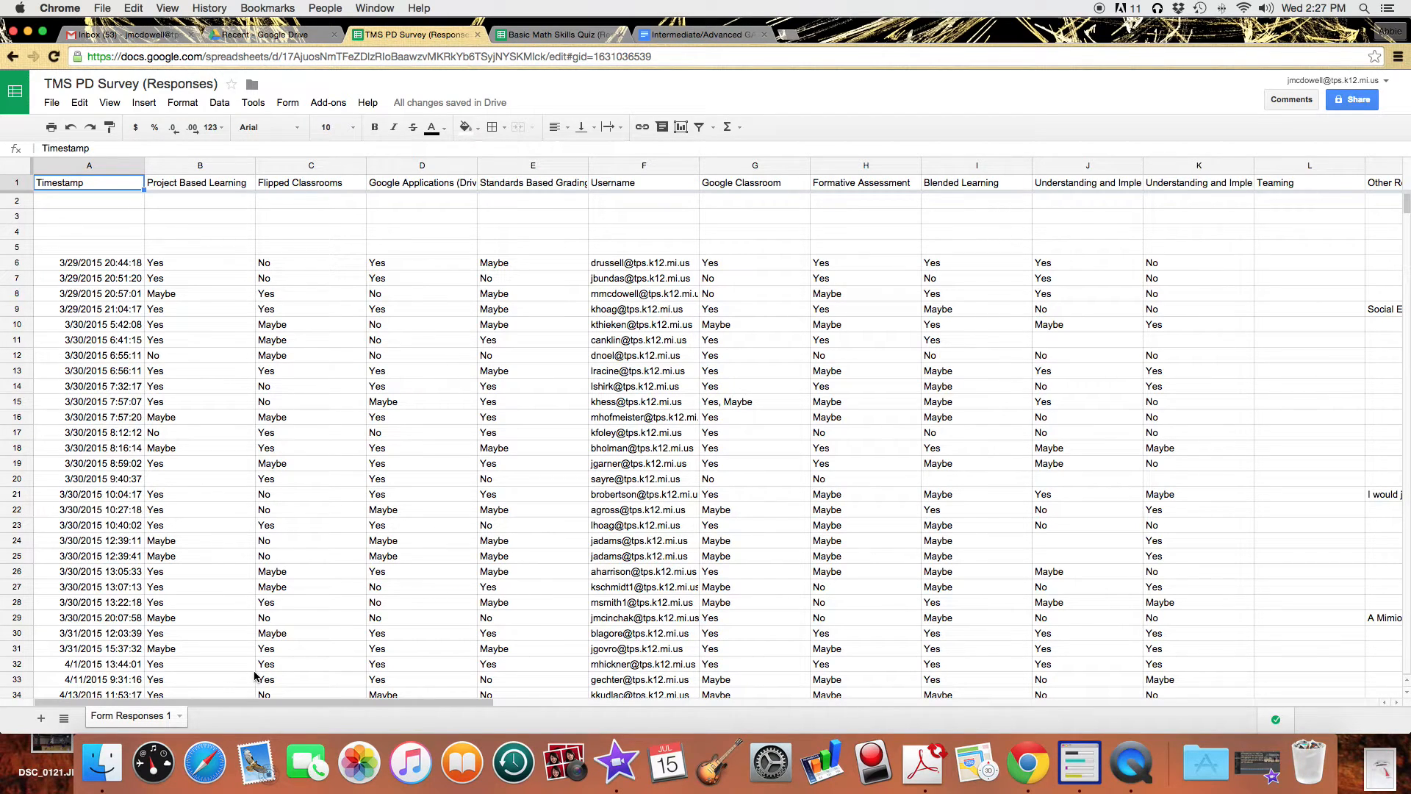
Duplicate the Form Responses 1 sheet to get a fresh working copy.
scroll(256, 677, right, 10)
scroll(256, 676, left, 10)
click(180, 717)
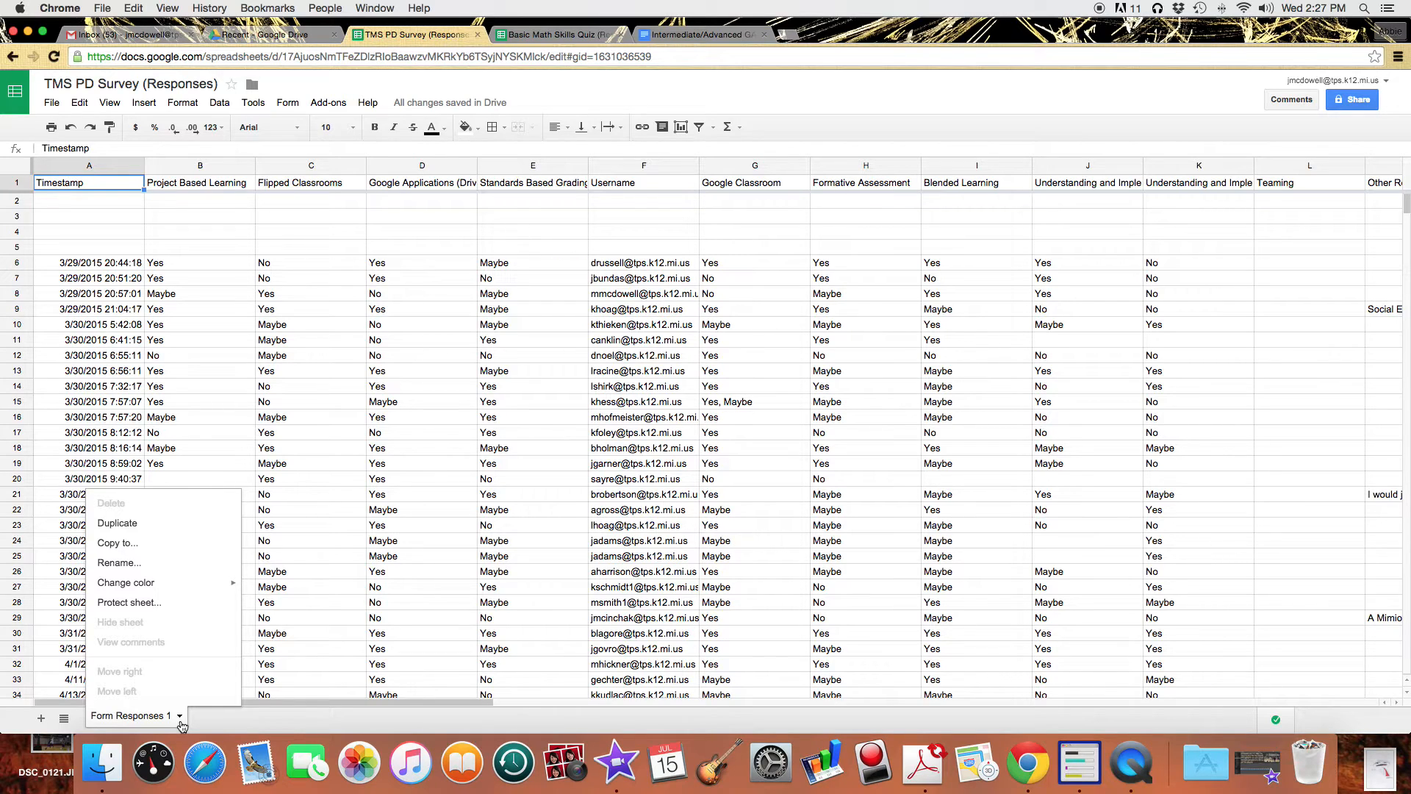
click(127, 521)
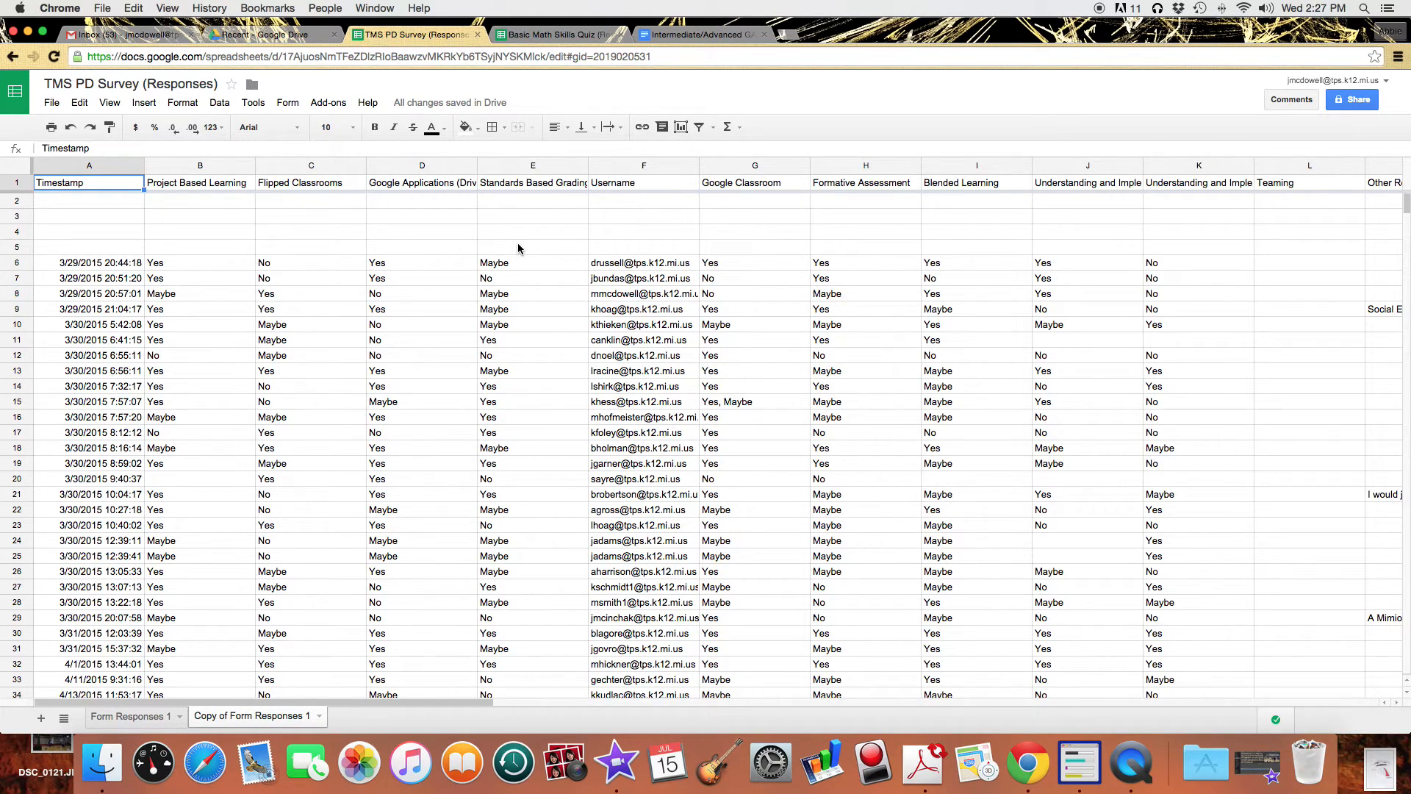
Move the Username column next to Timestamp, then delete the Timestamp column.
click(644, 170)
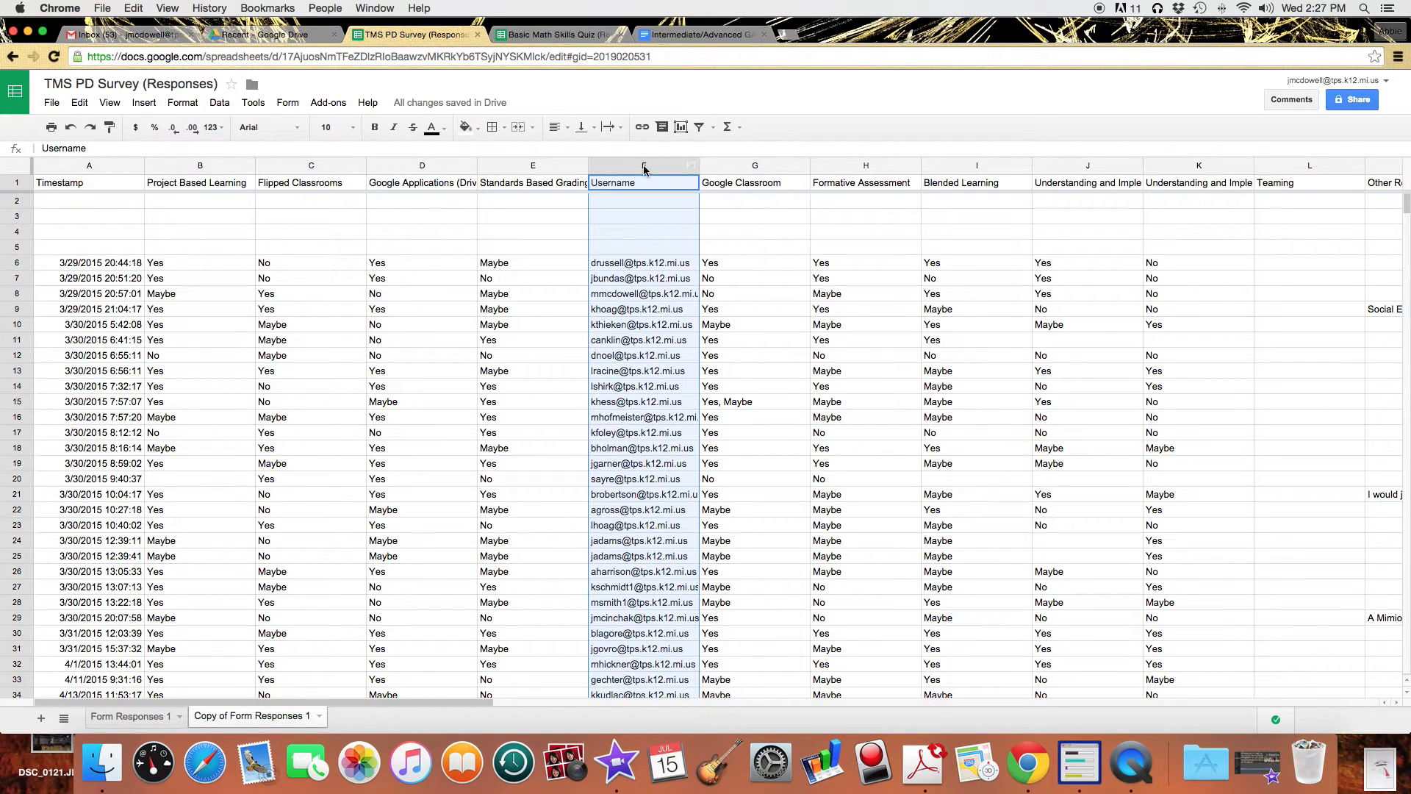
scroll(644, 169, right, 2)
drag(537, 169, 187, 164)
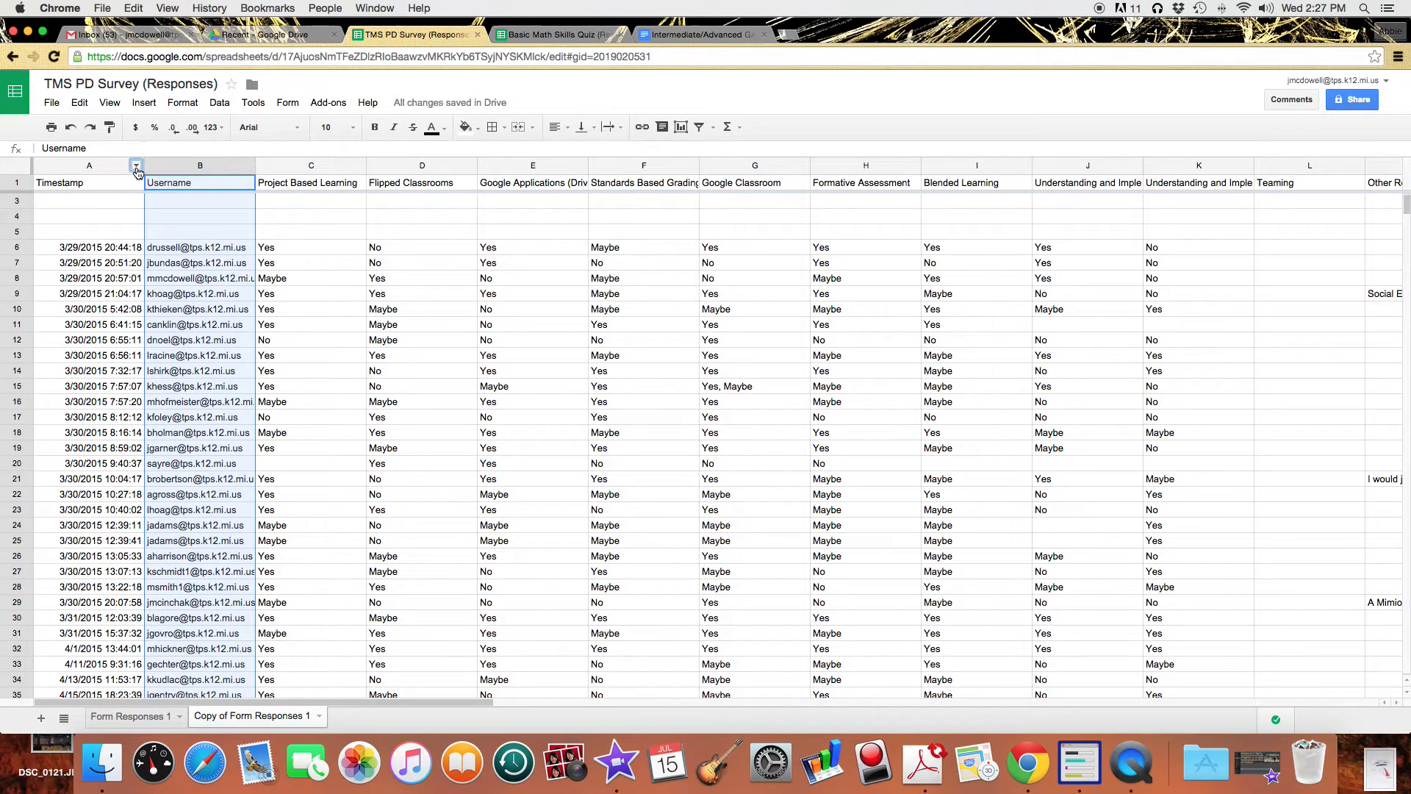
click(136, 169)
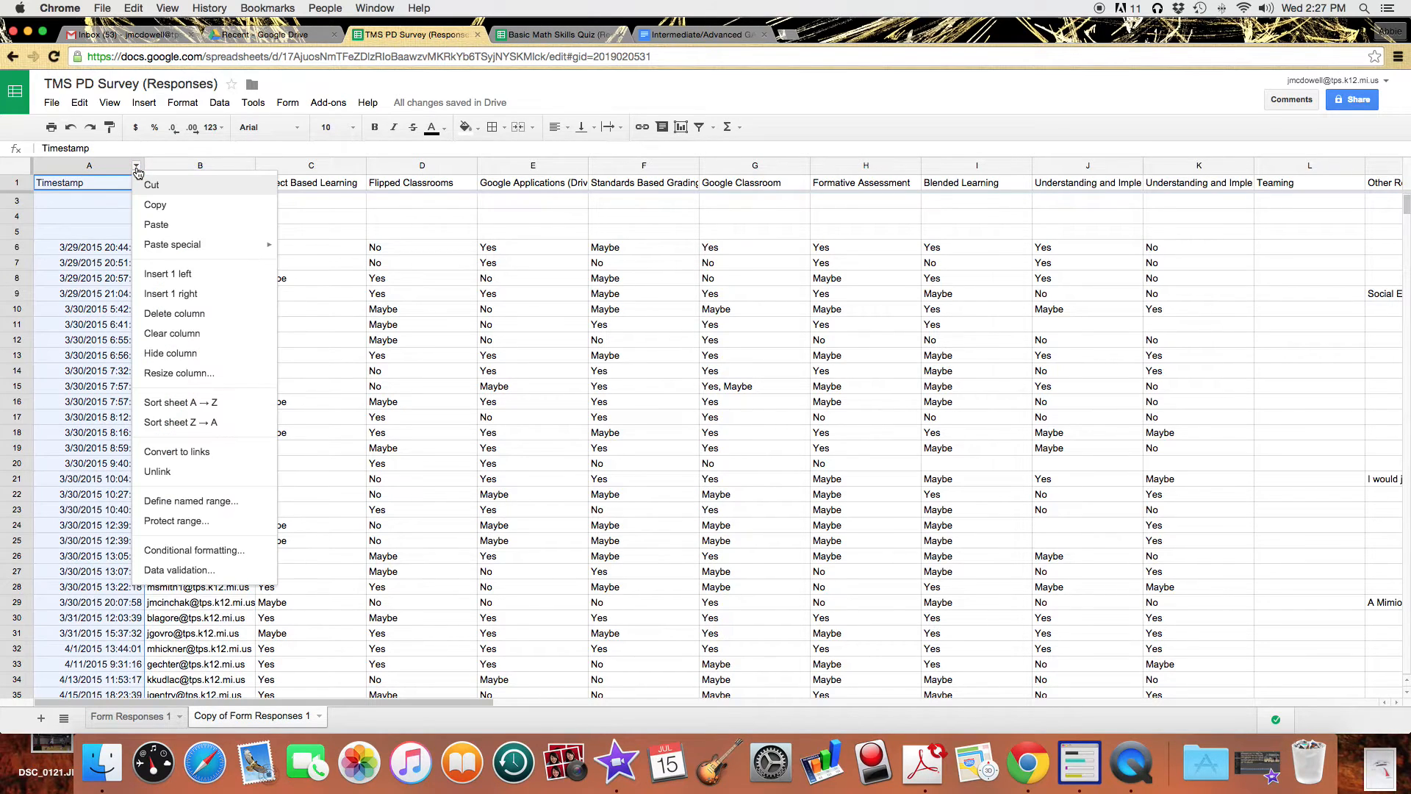
click(182, 314)
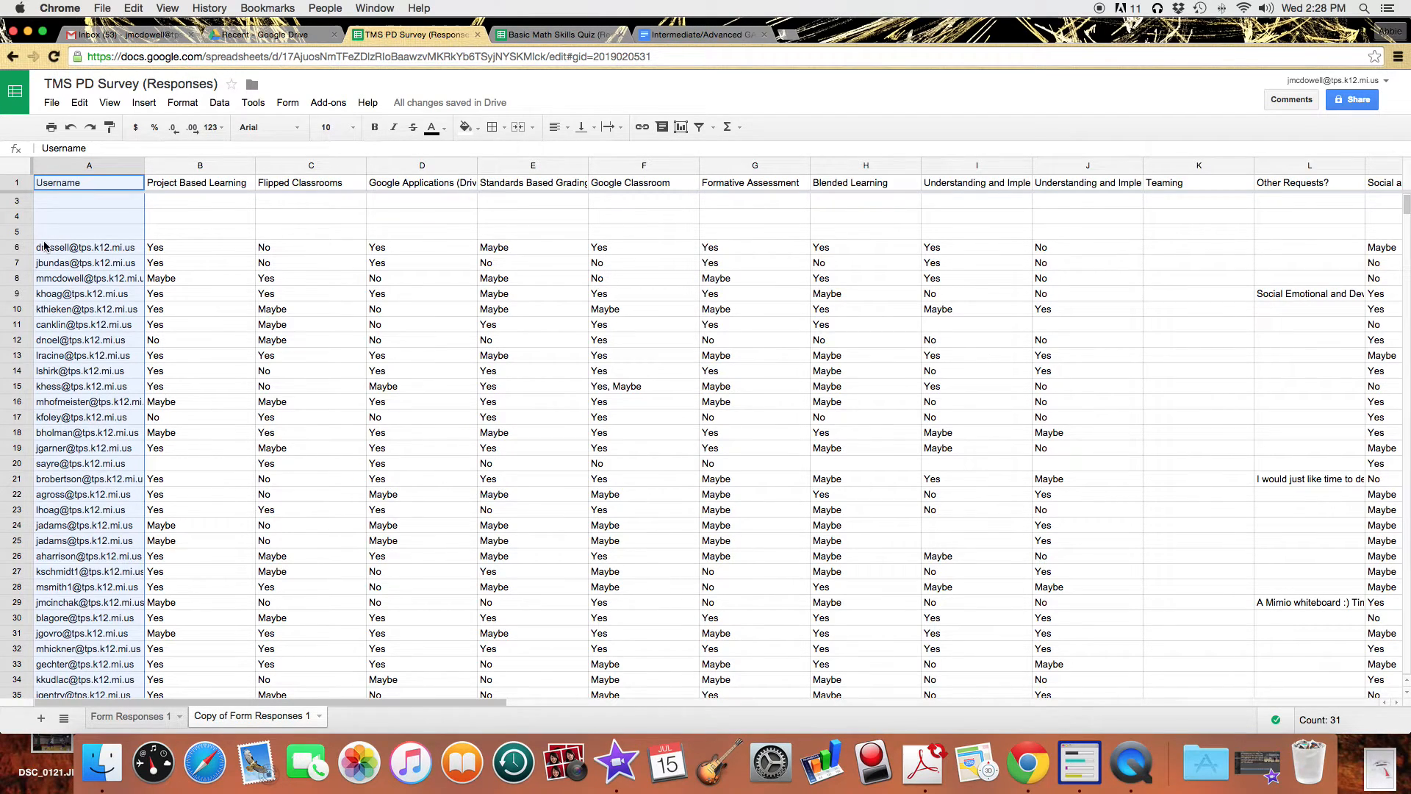
Delete the blank rows 2–5 under the header, then select the entire sheet.
scroll(45, 245, down, 2)
scroll(48, 250, up, 3)
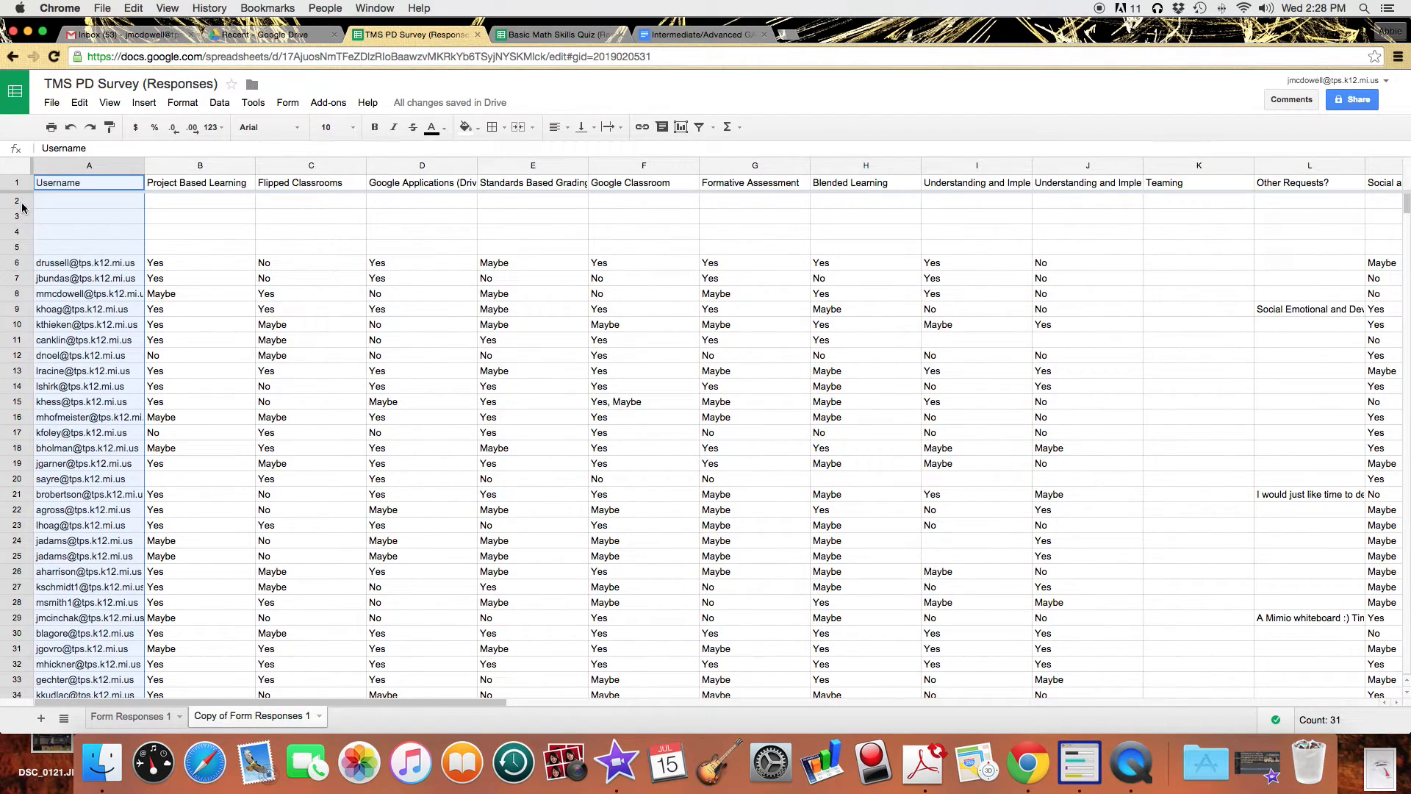
click(99, 223)
mouse_move(13, 205)
mouse_down()
mouse_move(8, 247)
mouse_move(10, 232)
mouse_up()
click(80, 103)
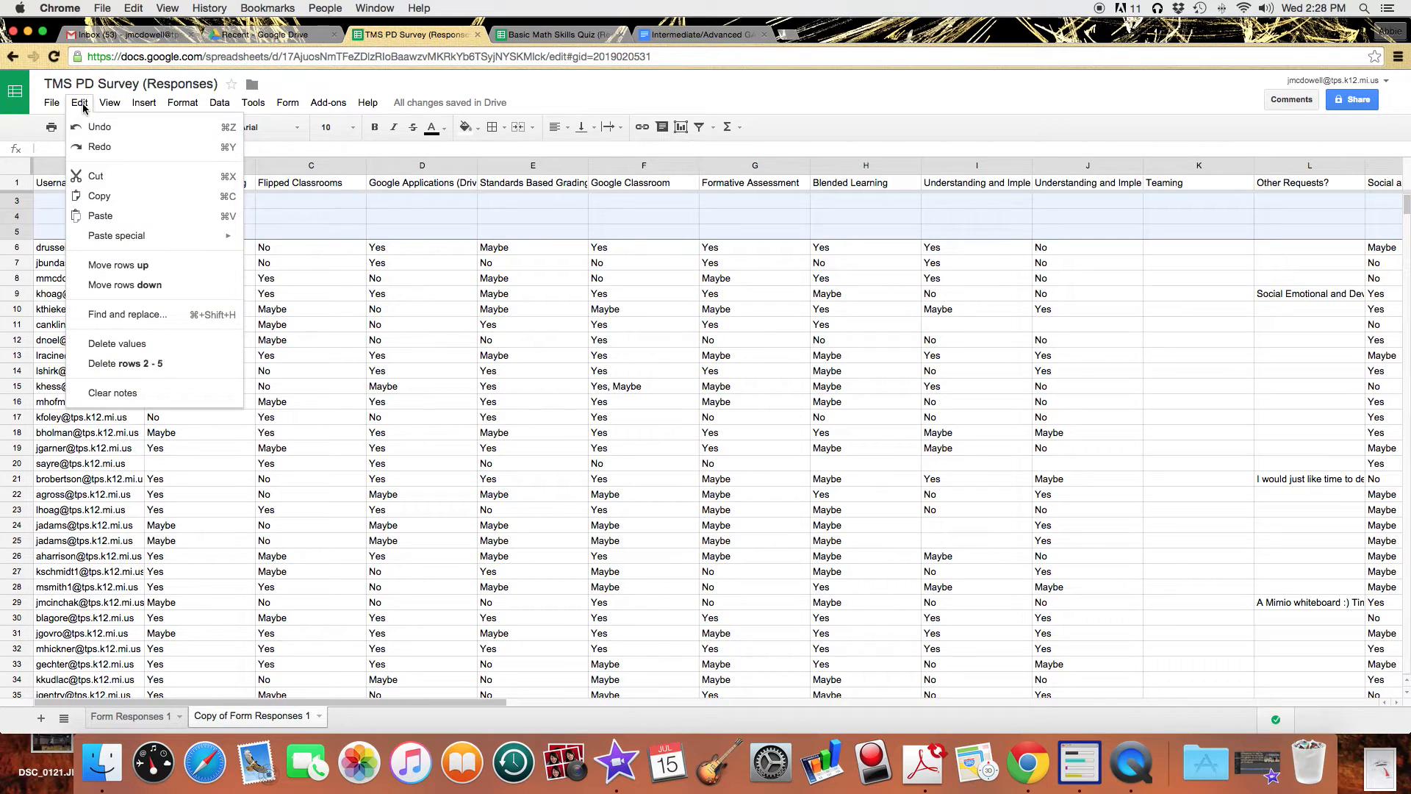
click(152, 364)
scroll(152, 278, down, 2)
scroll(152, 278, up, 3)
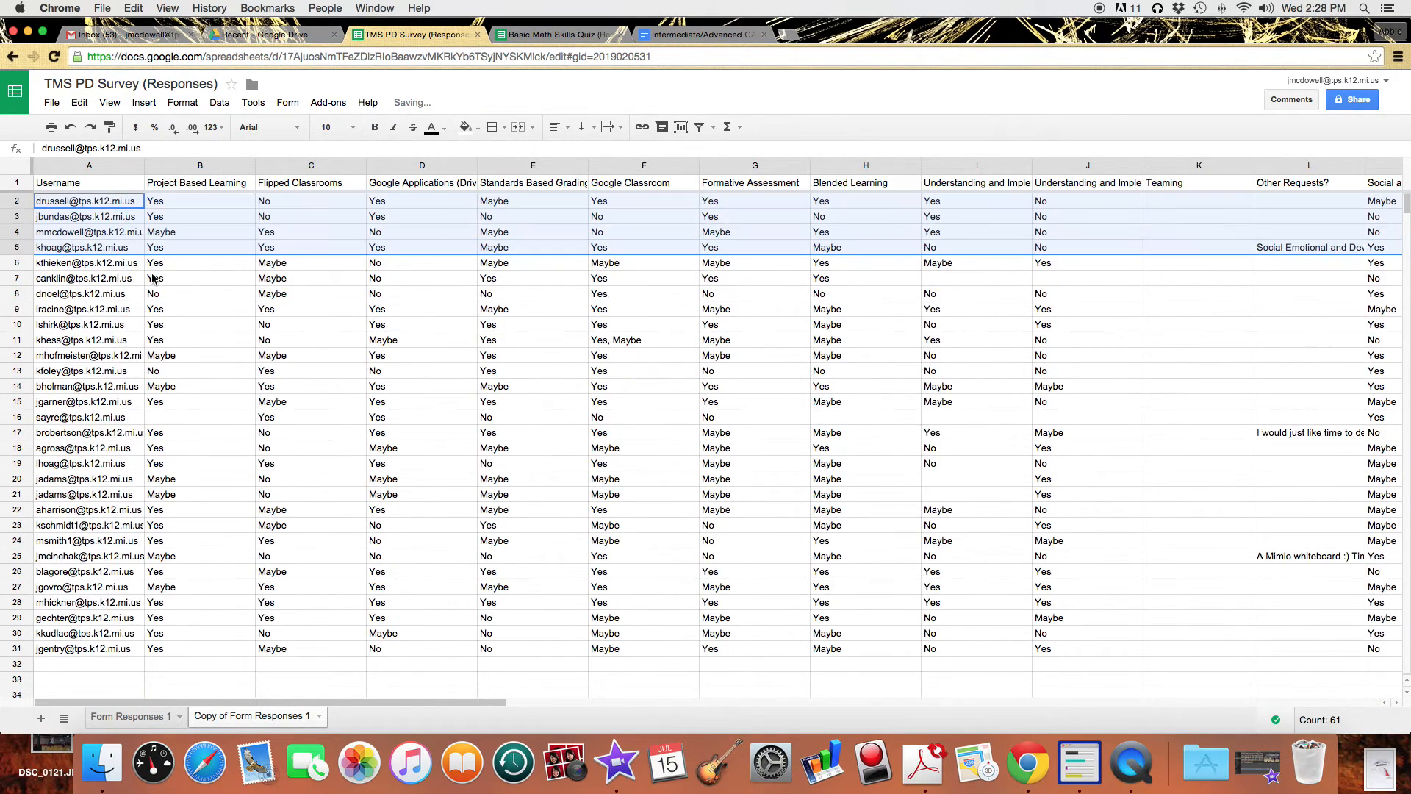
click(73, 232)
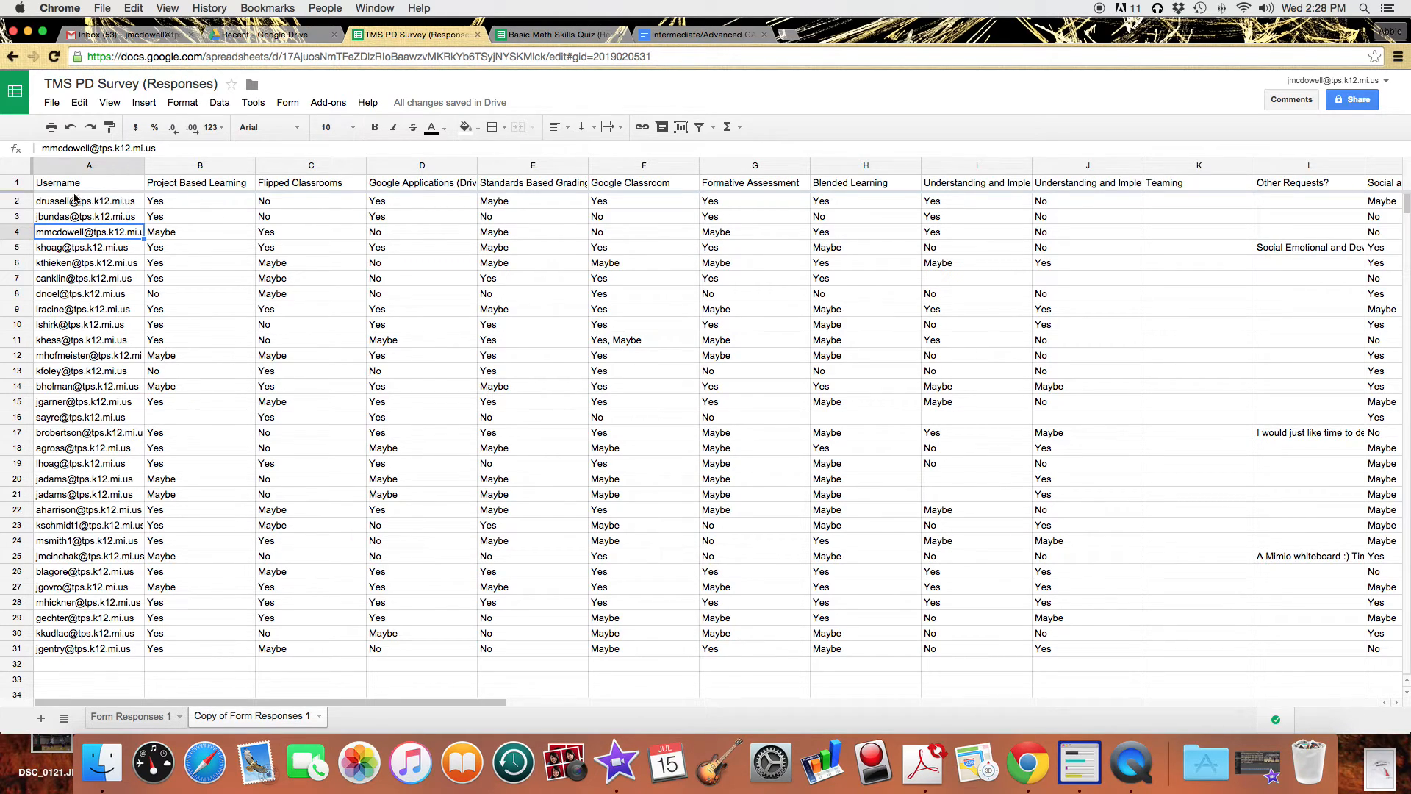
click(21, 172)
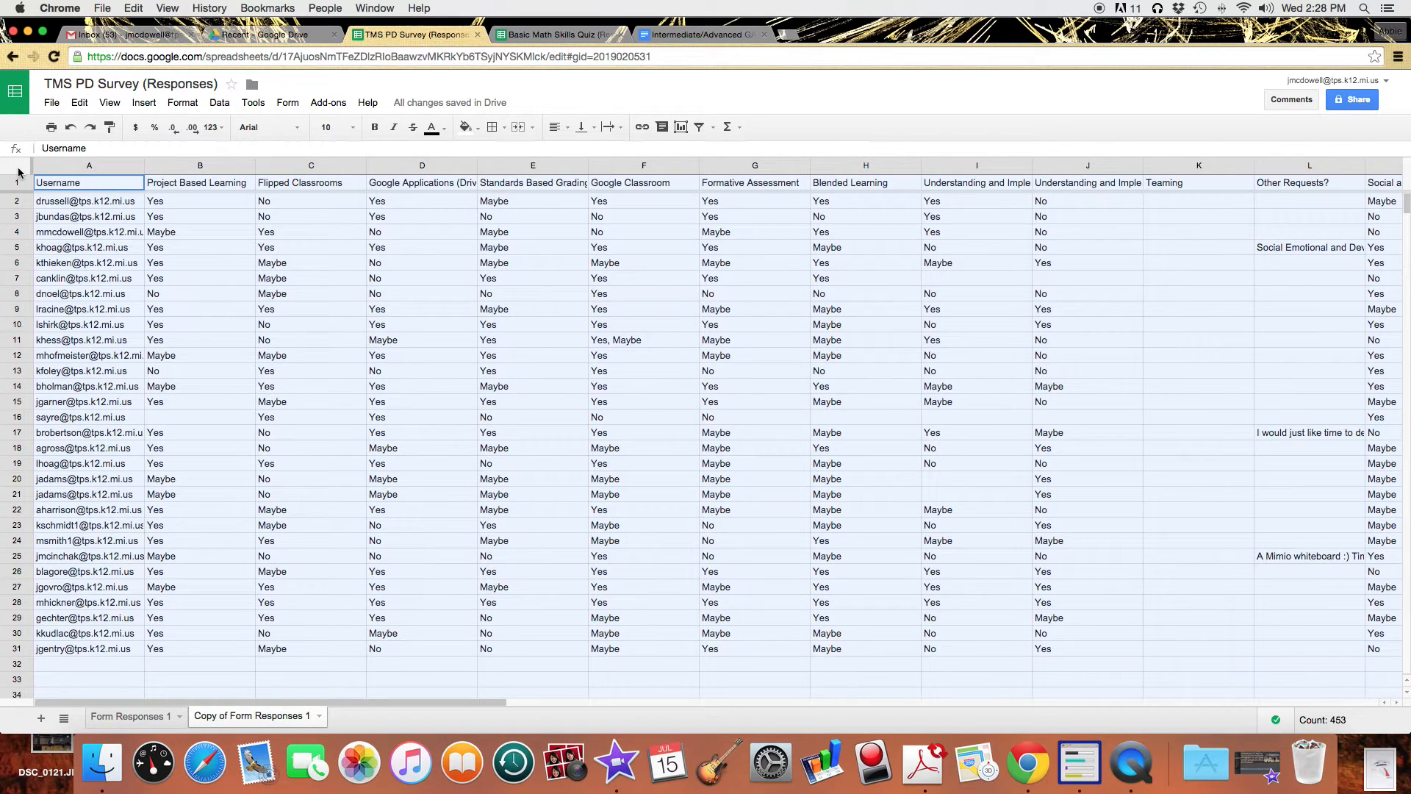
Sort the range, with a header row, by Project Based Learning Z→A, then Username A→Z.
click(227, 108)
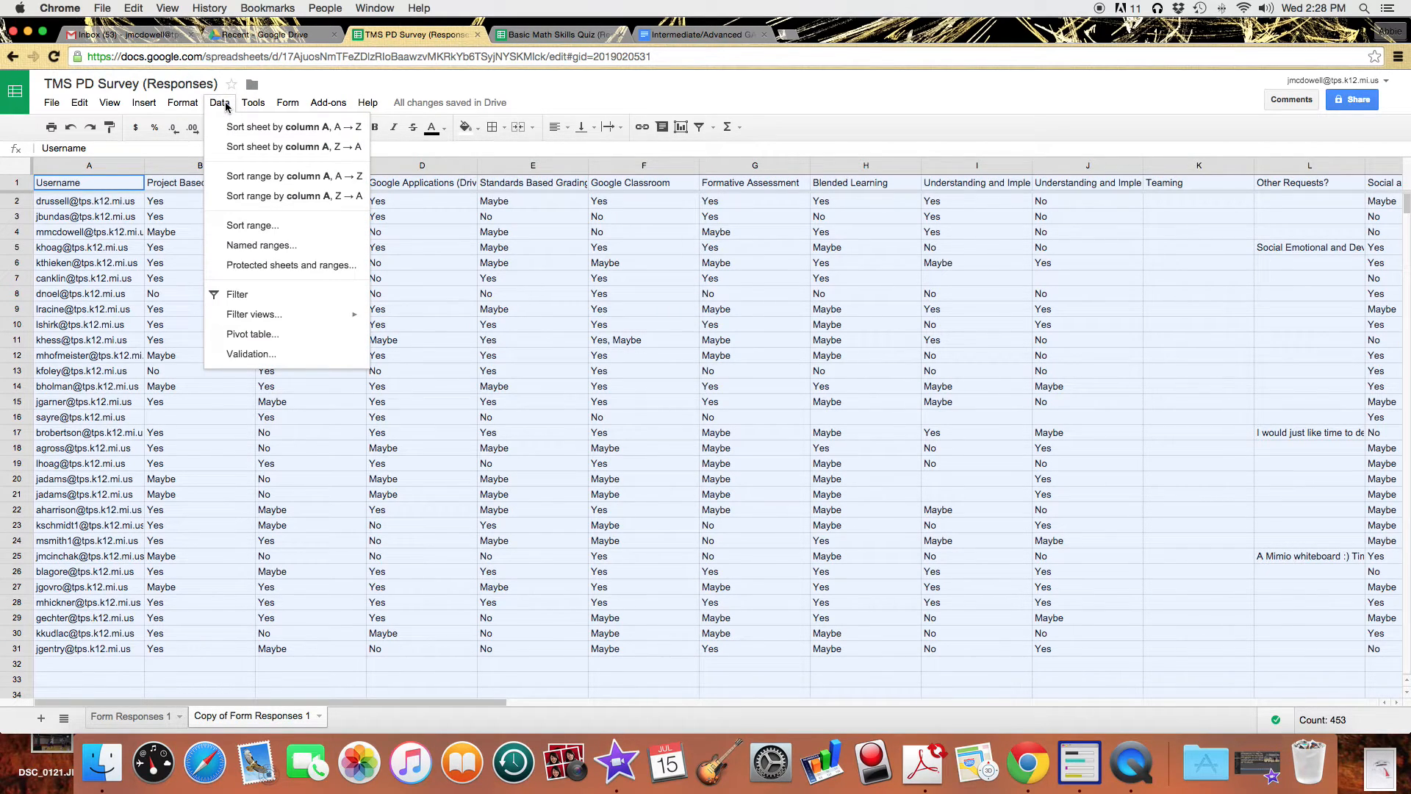
click(254, 226)
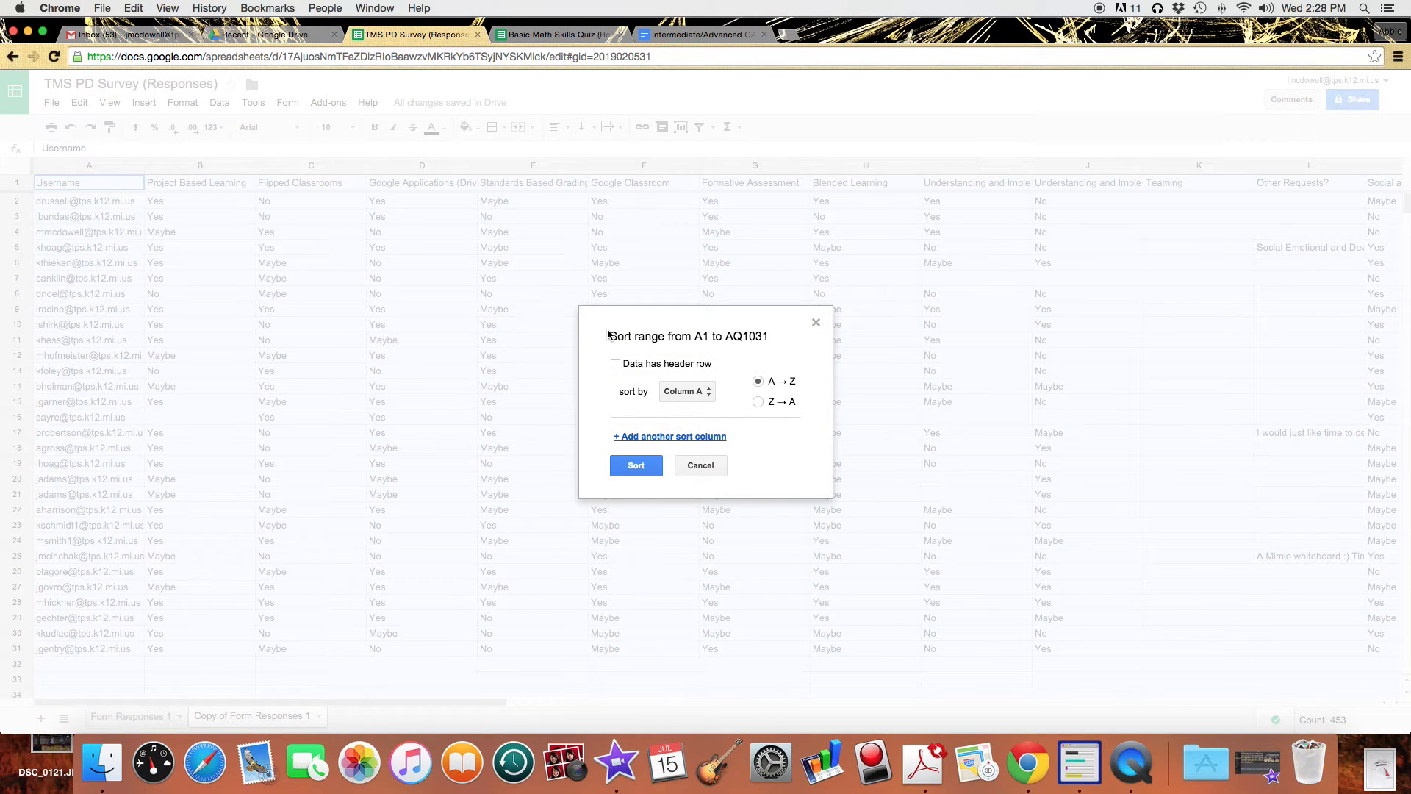
click(631, 364)
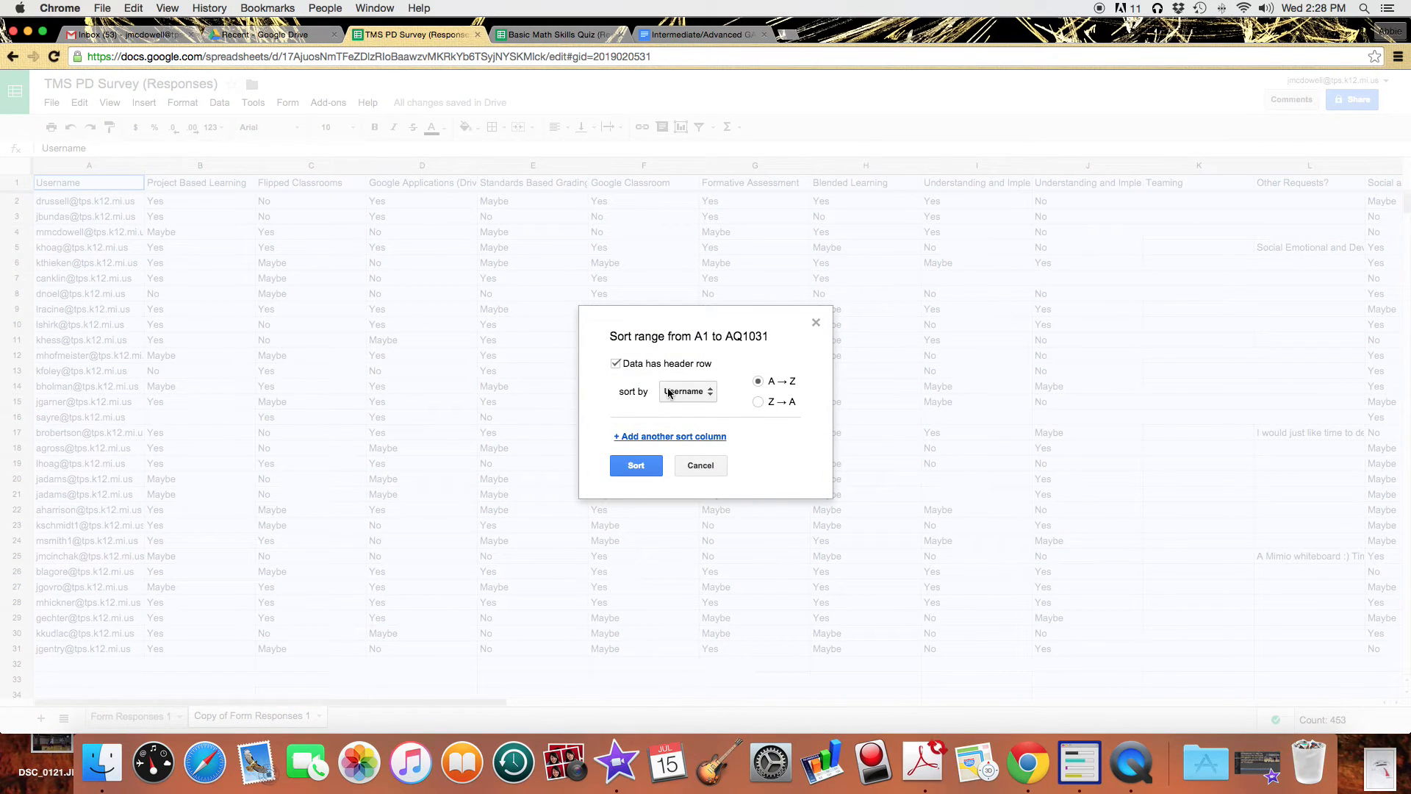
click(669, 391)
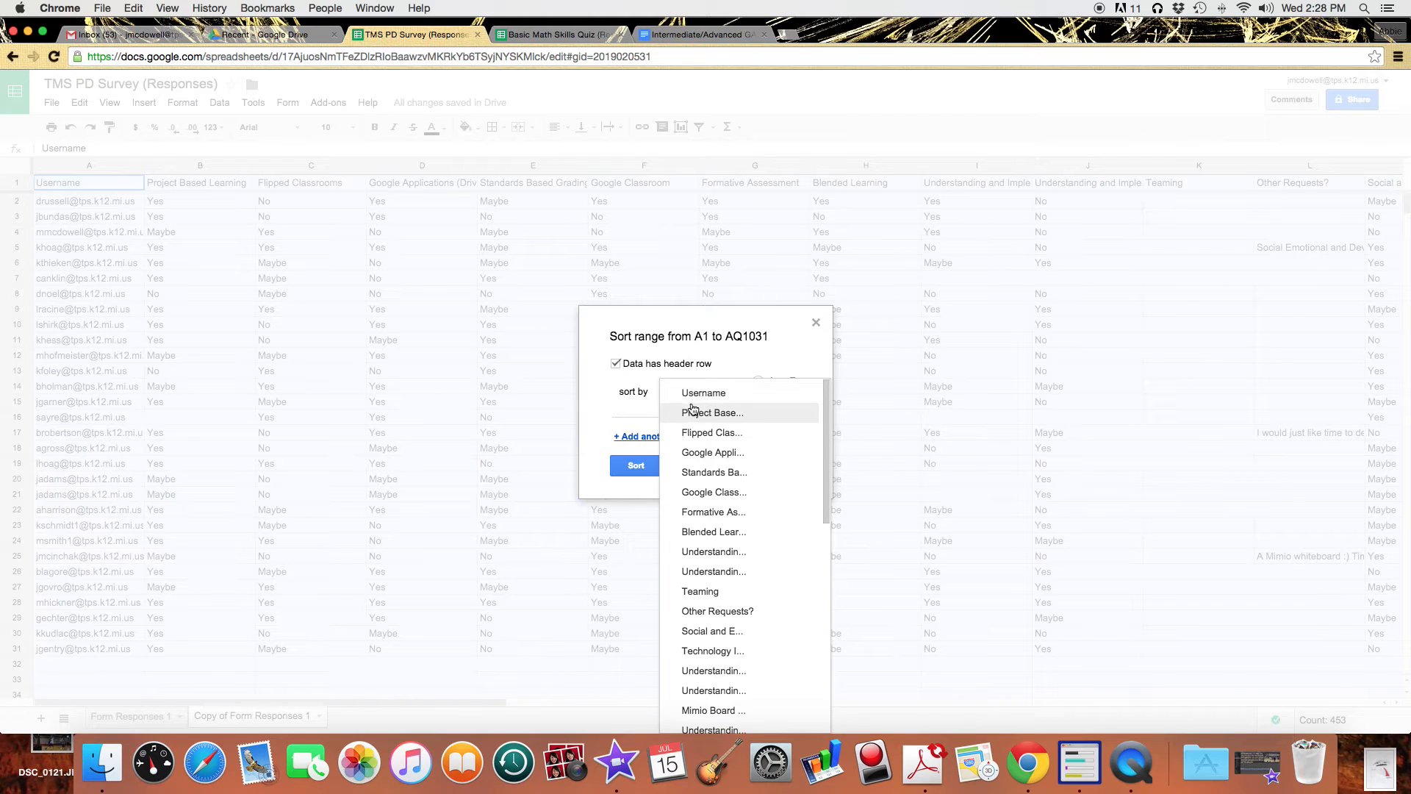
click(694, 410)
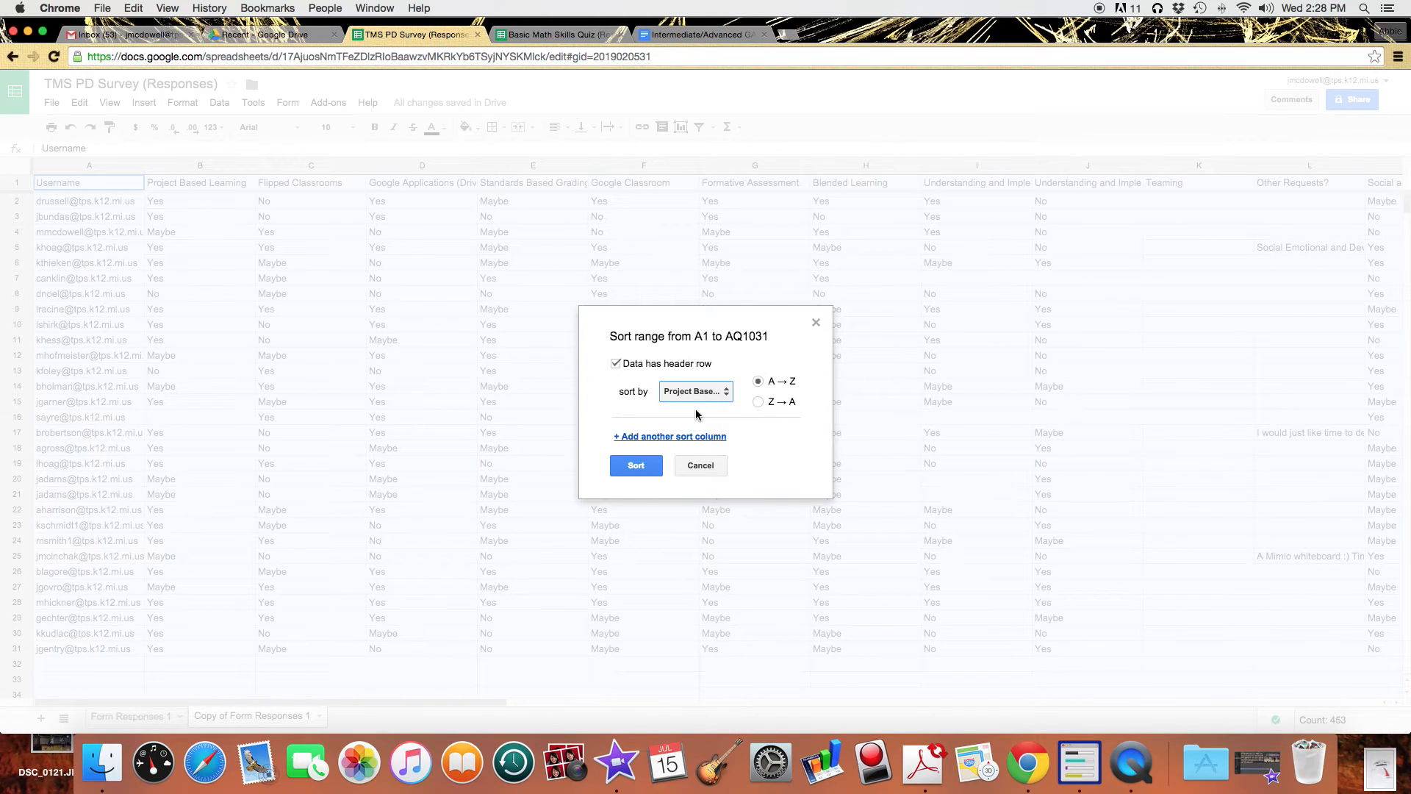
click(759, 402)
click(698, 436)
click(700, 439)
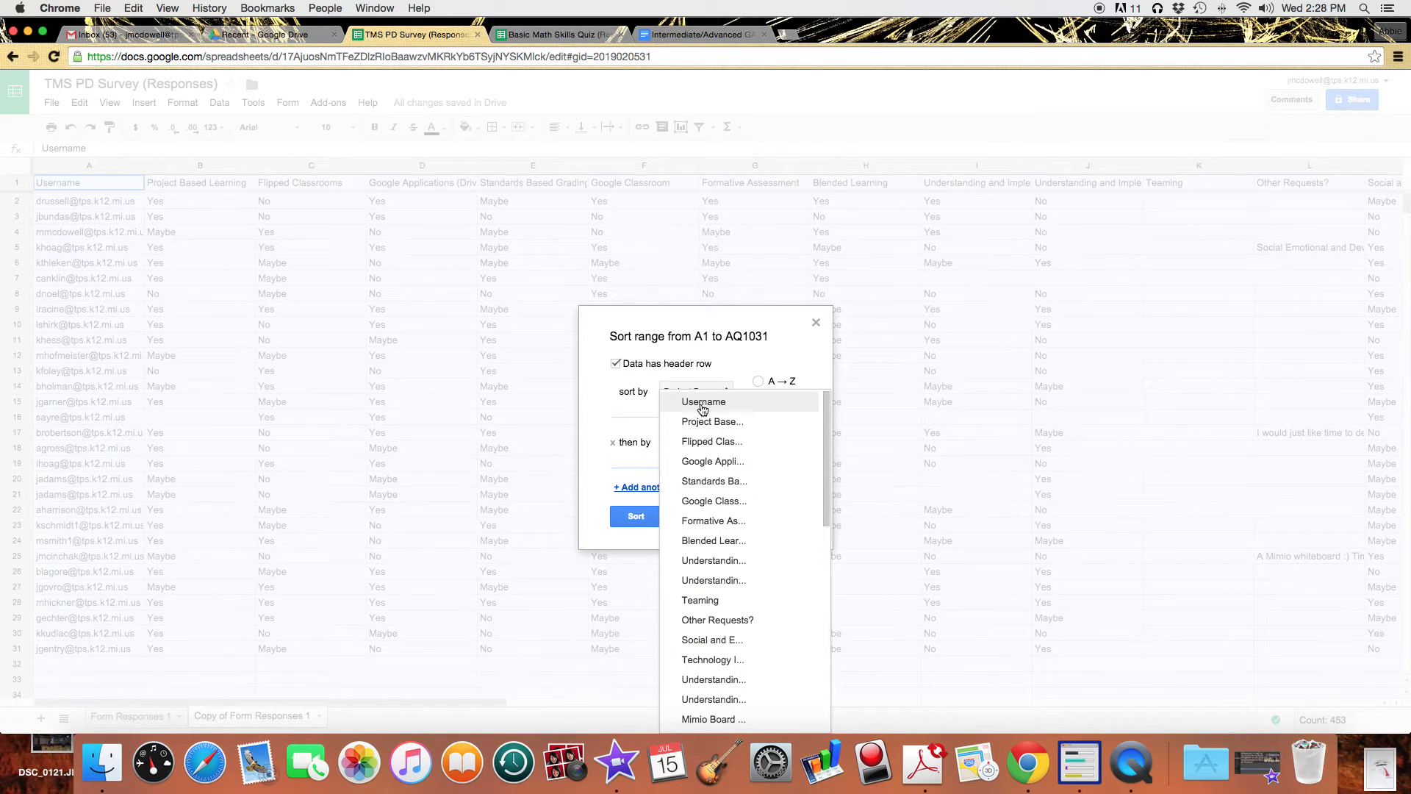
click(702, 403)
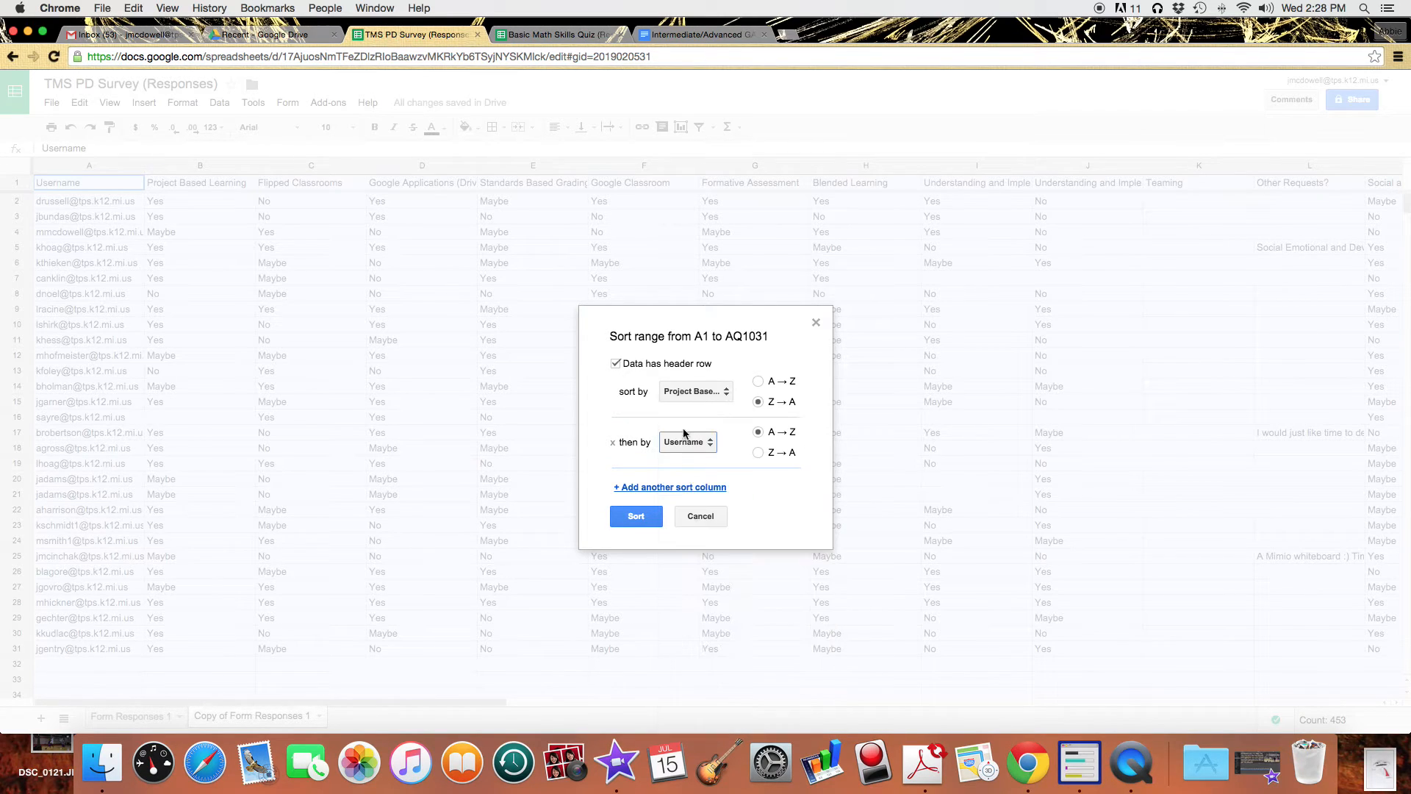
click(636, 518)
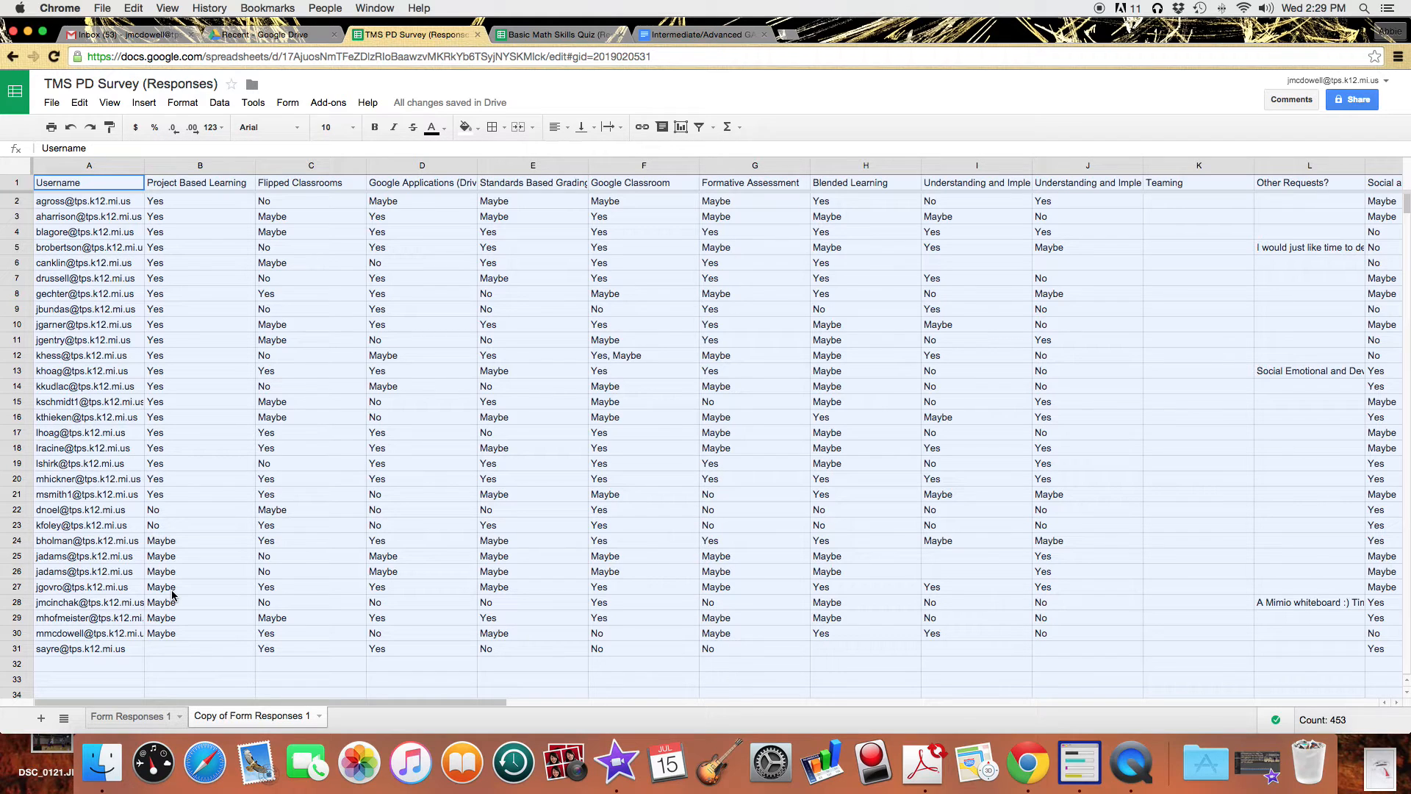
click(263, 329)
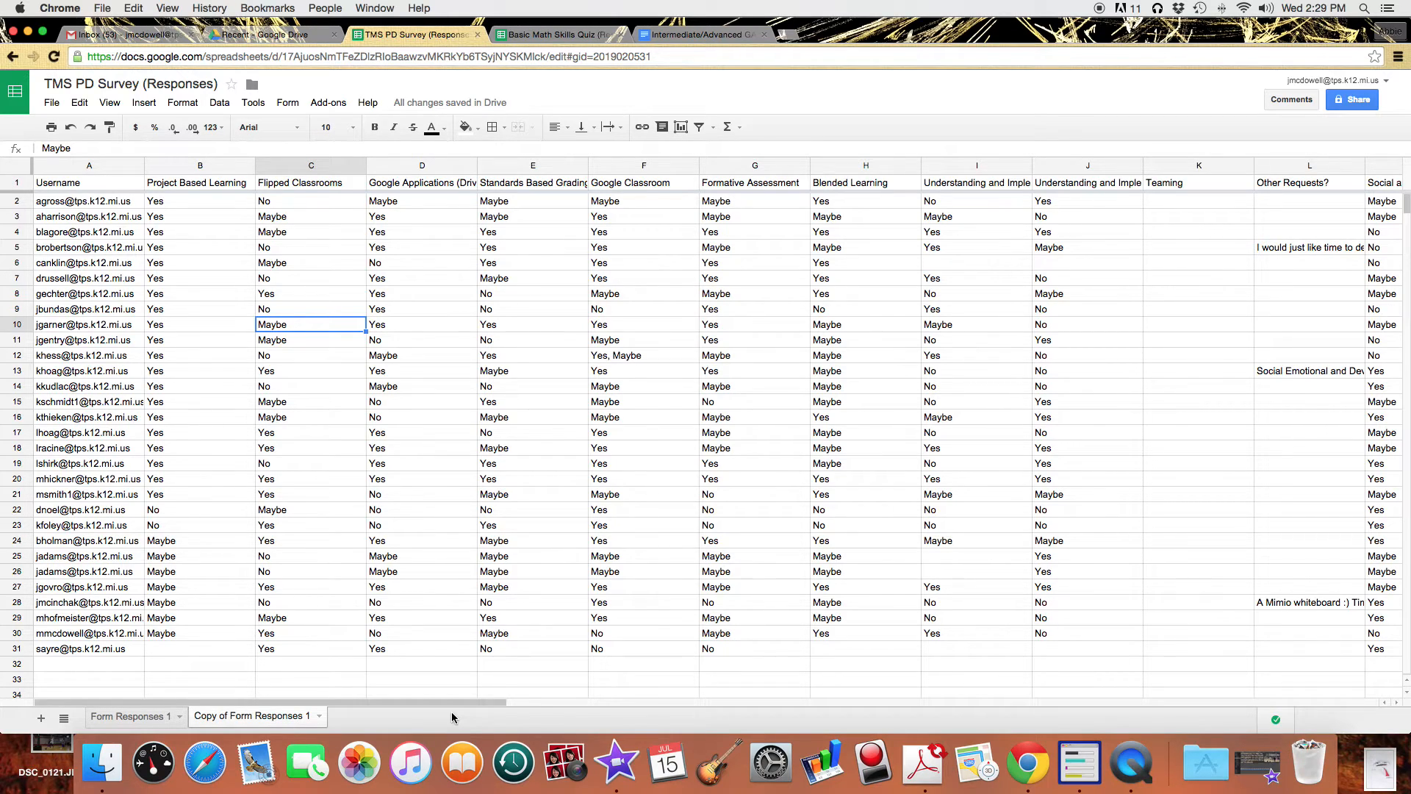
Sort the whole sheet, with a header row, by Flipped Classrooms Z→A, then Username A→Z.
click(22, 169)
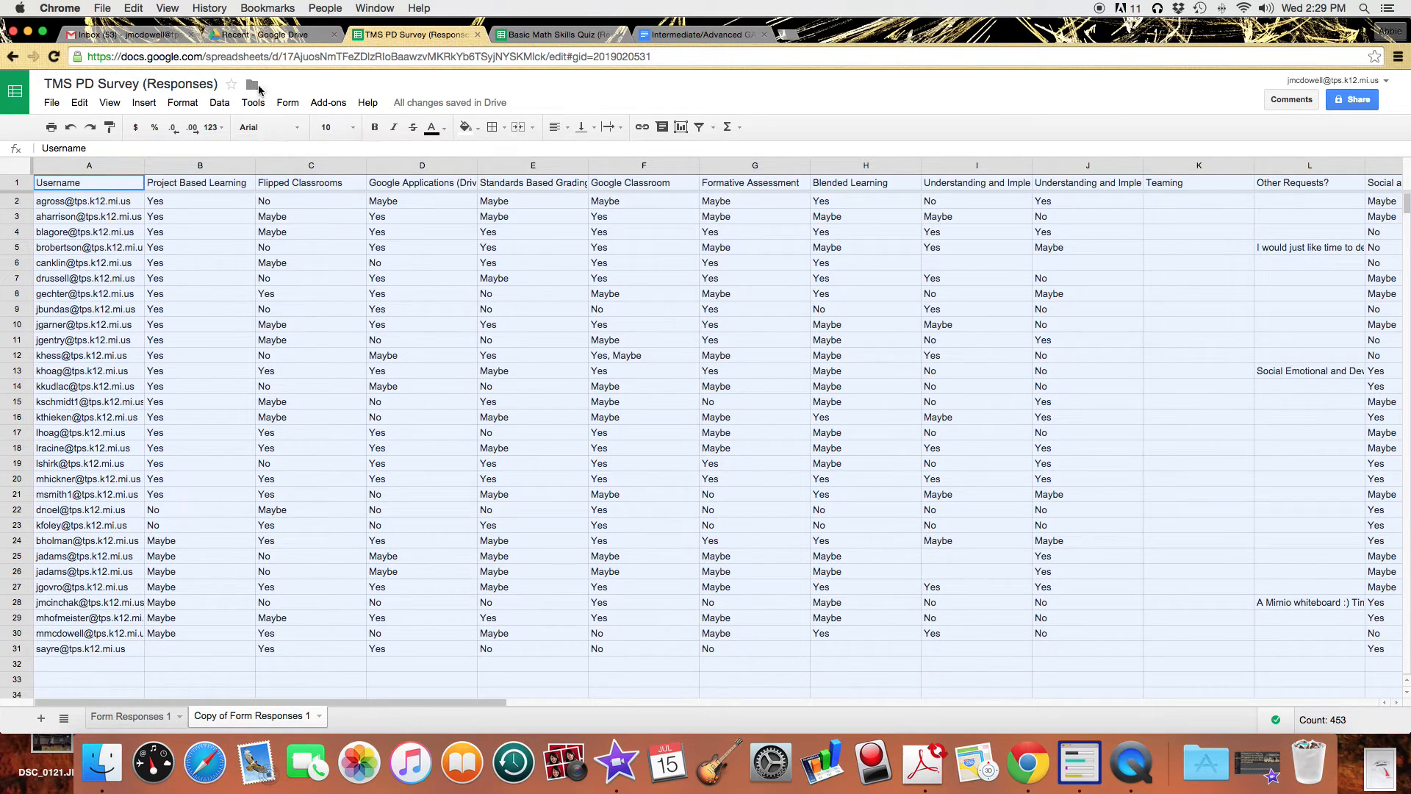
click(219, 104)
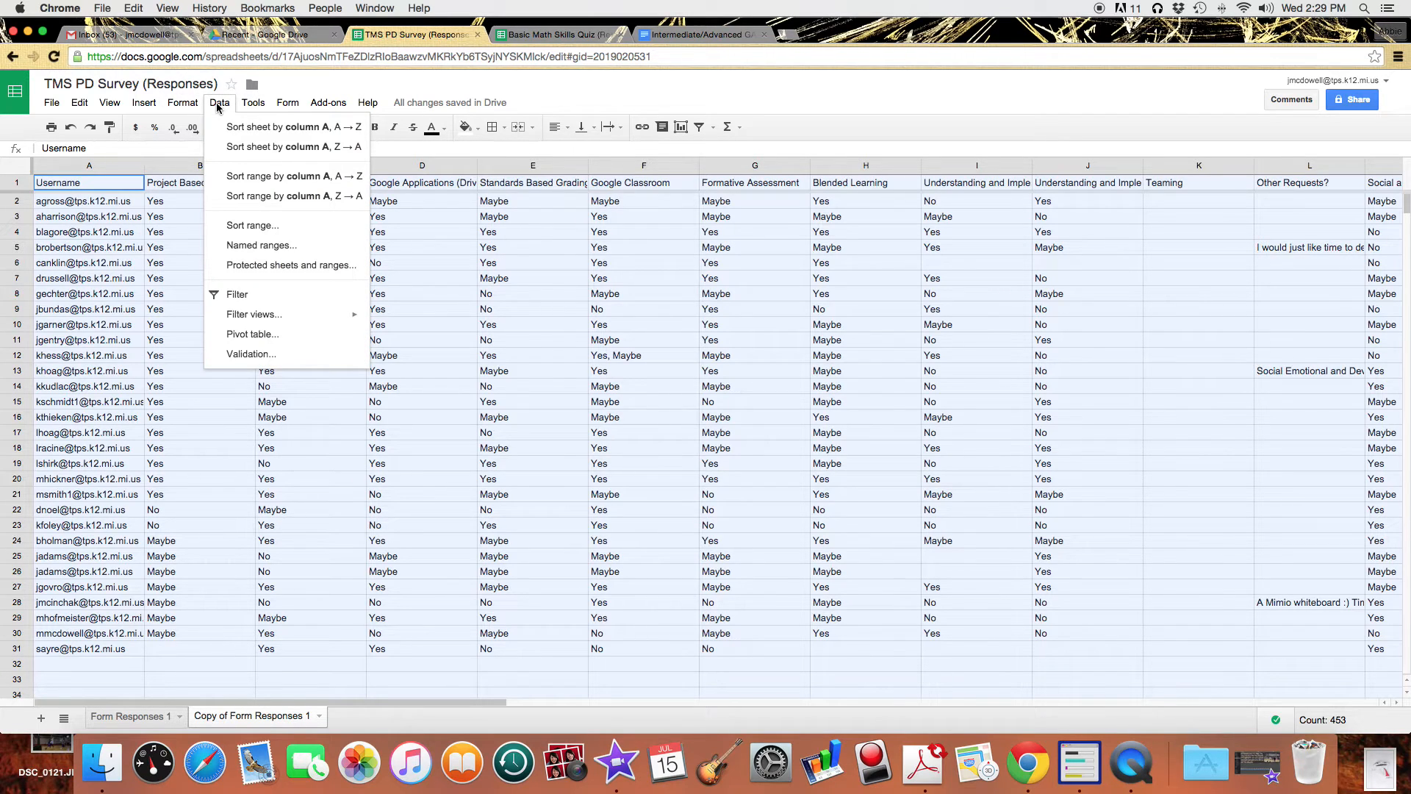
click(254, 226)
click(665, 367)
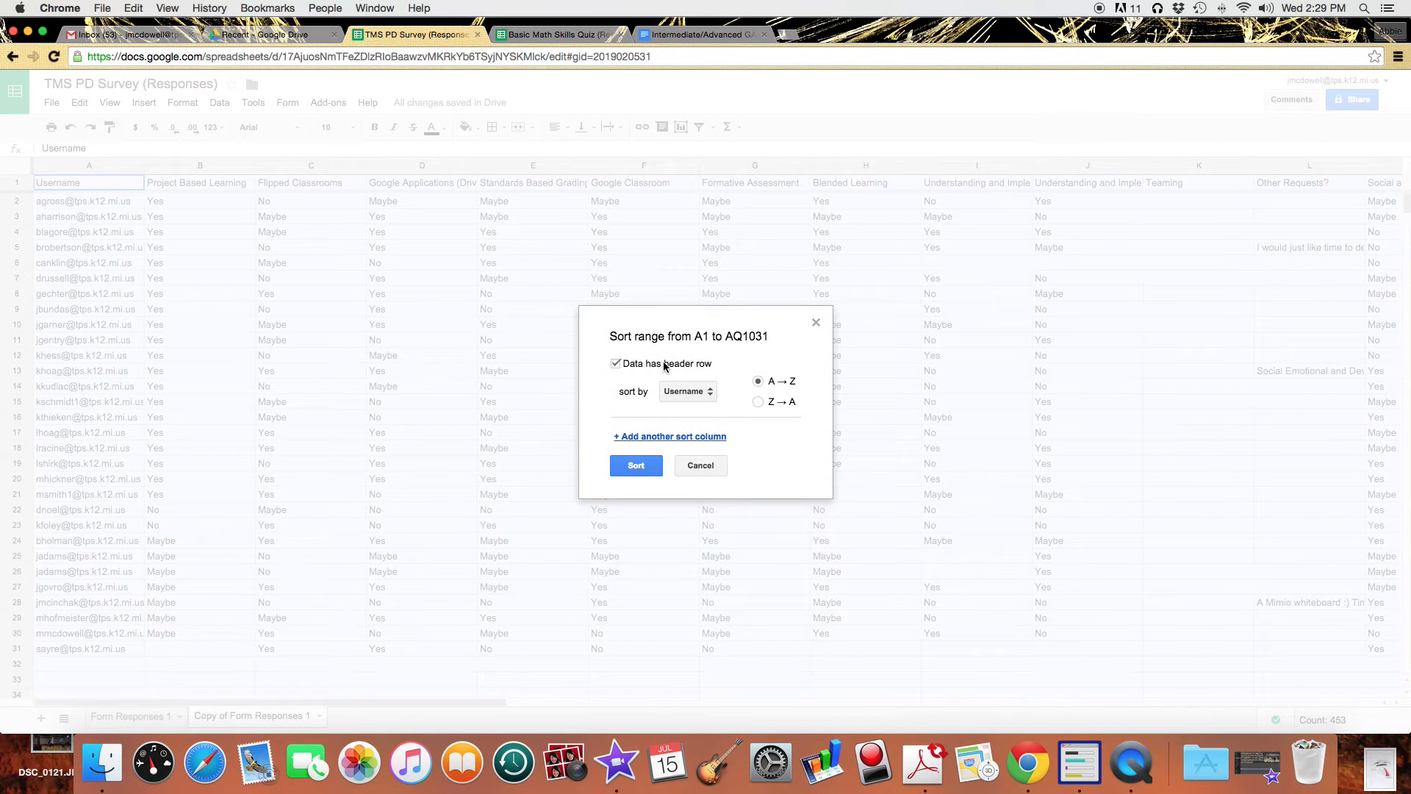
click(682, 392)
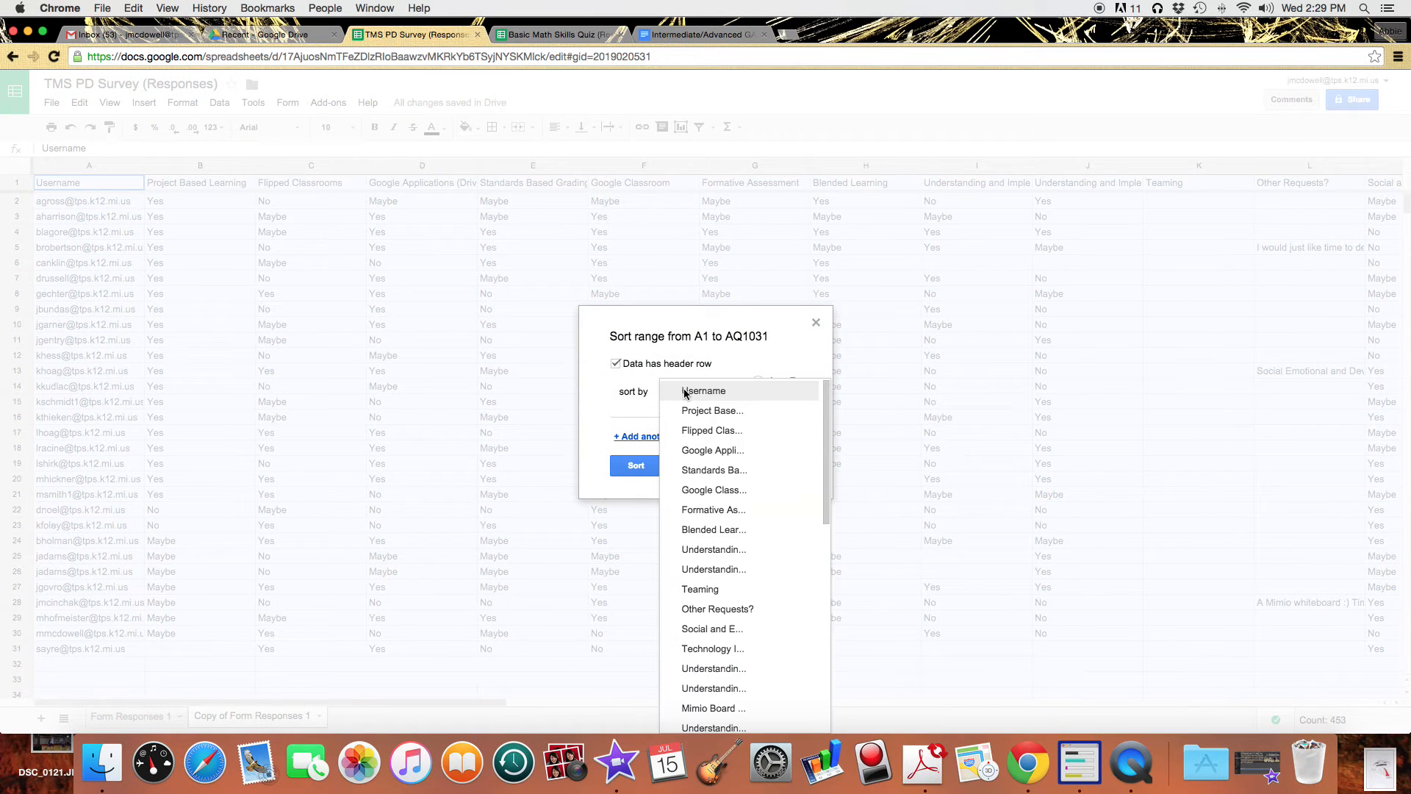
click(693, 433)
click(692, 435)
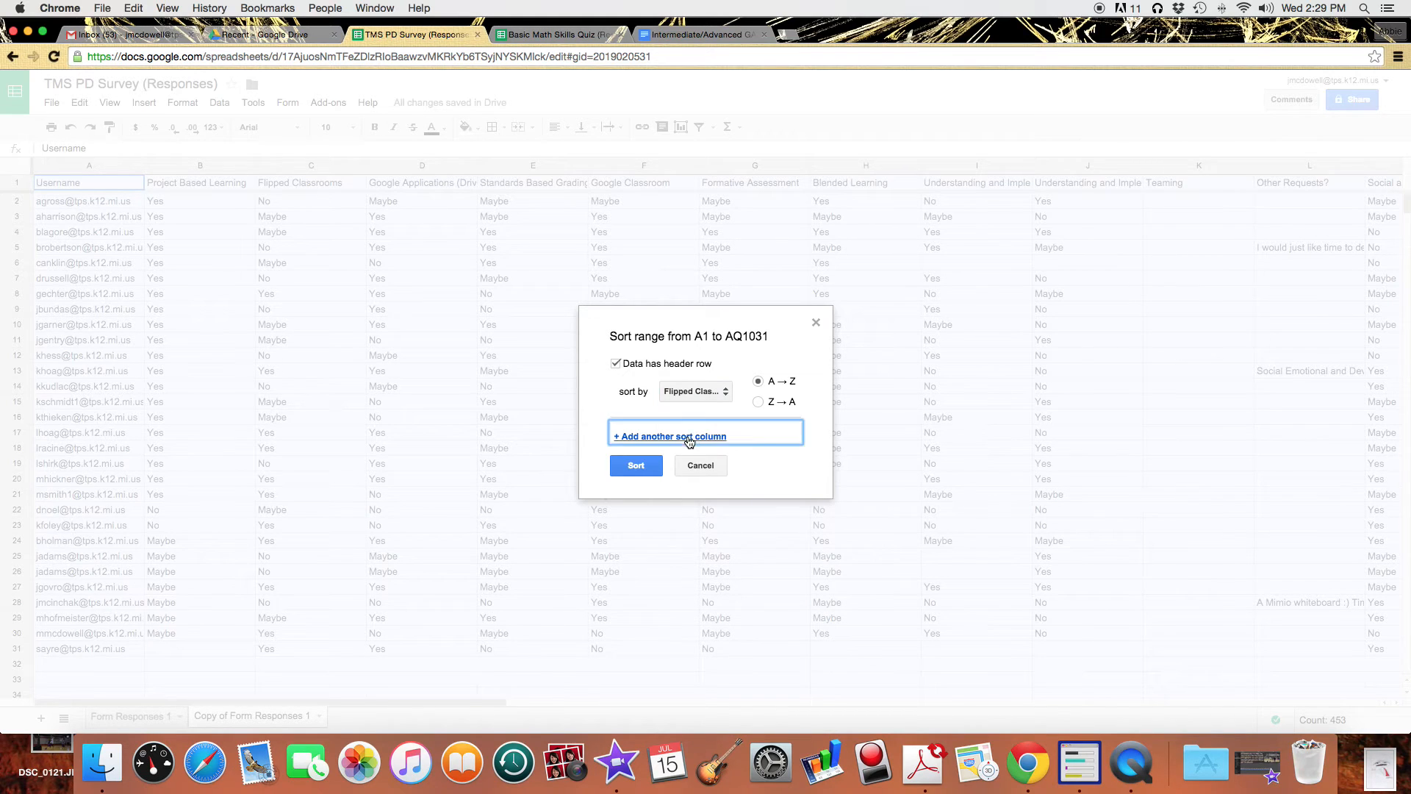
click(702, 450)
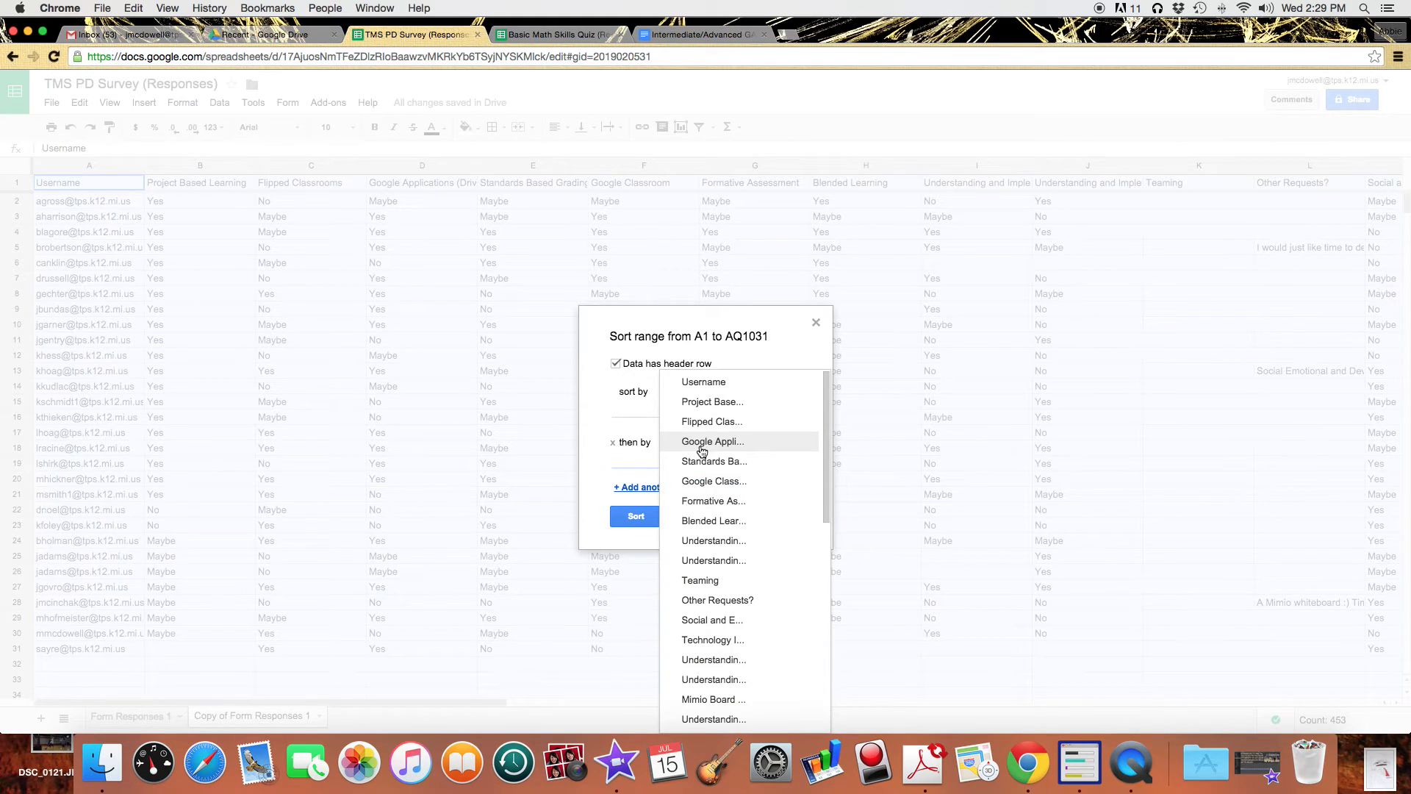
click(698, 382)
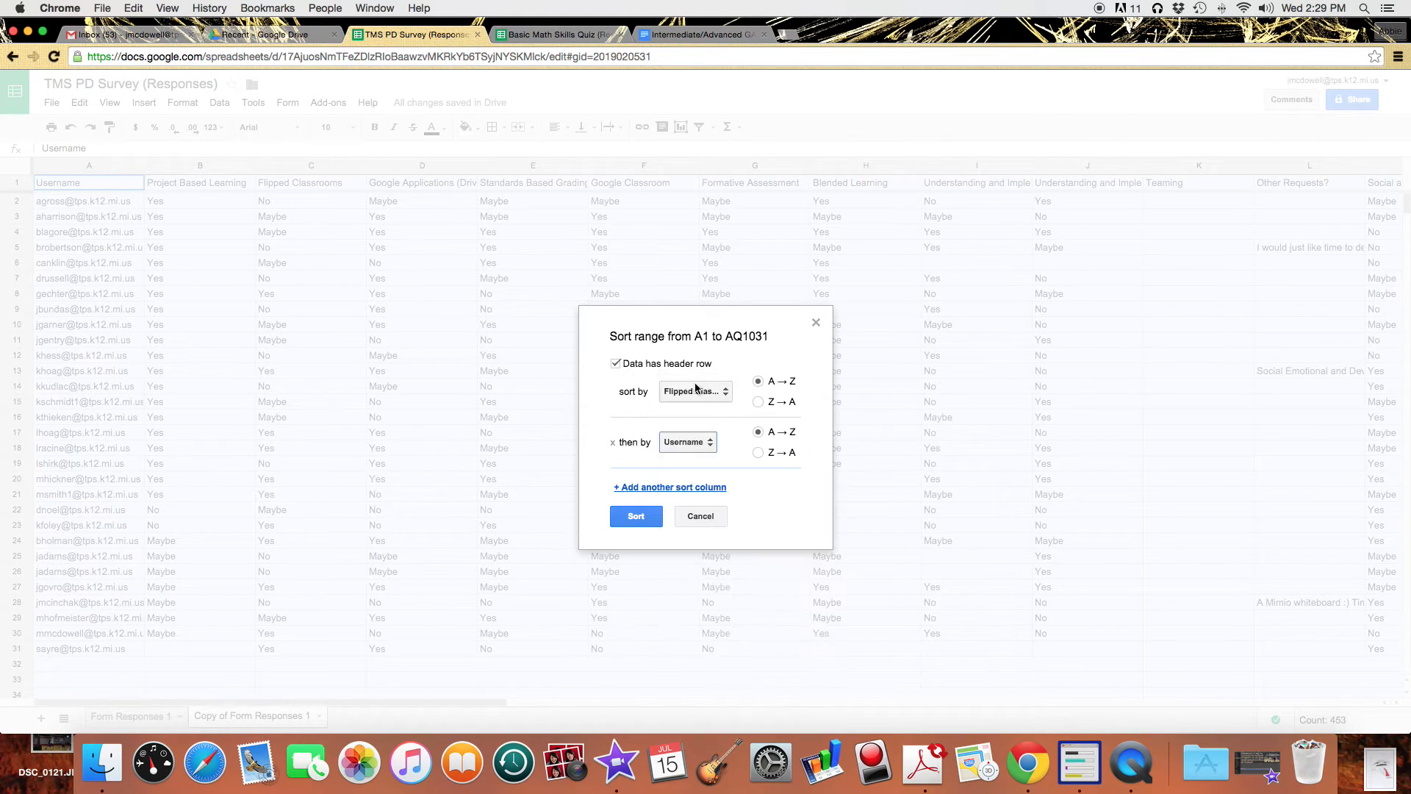
click(760, 403)
click(636, 516)
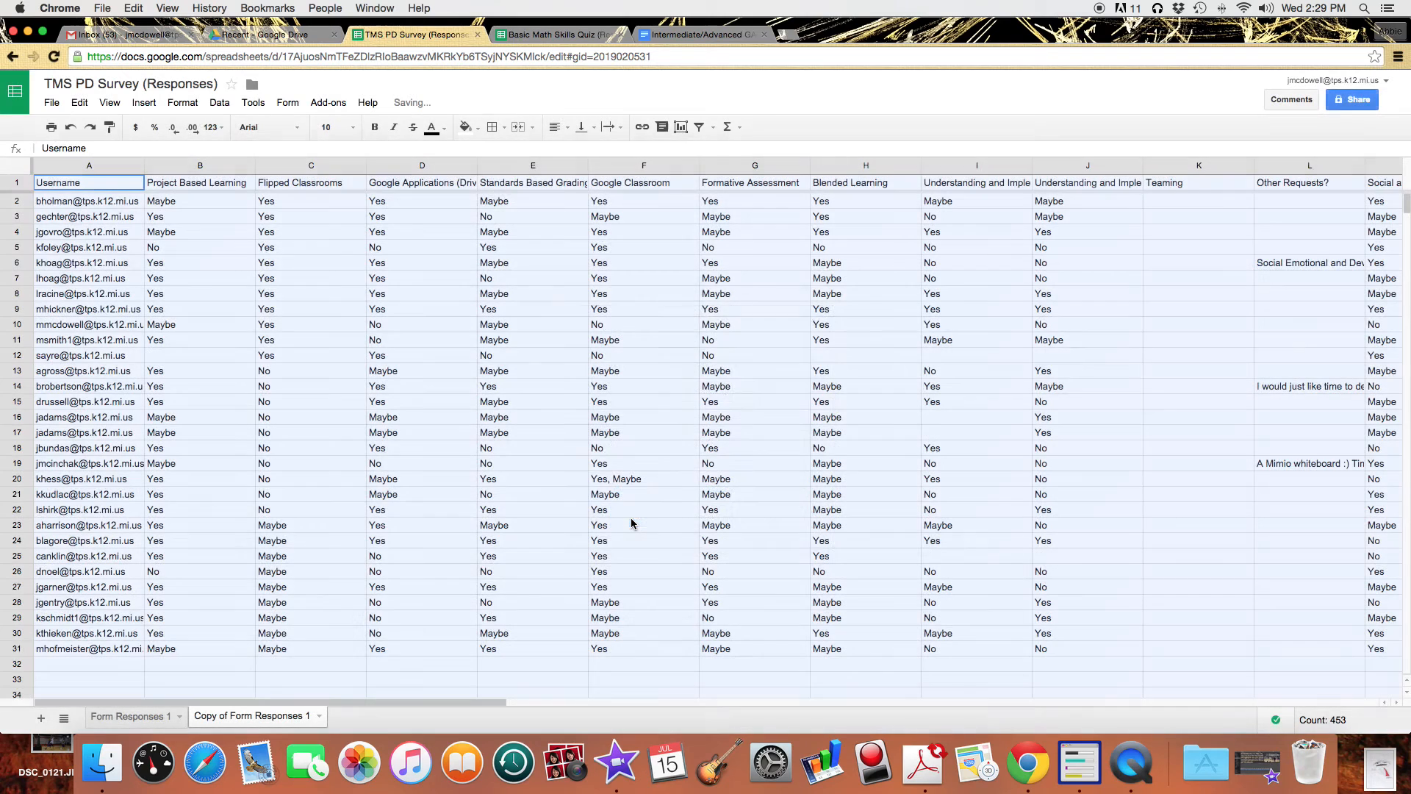
click(324, 309)
Move the Flipped Classrooms column into column B, ahead of Project Based Learning.
drag(55, 201, 286, 354)
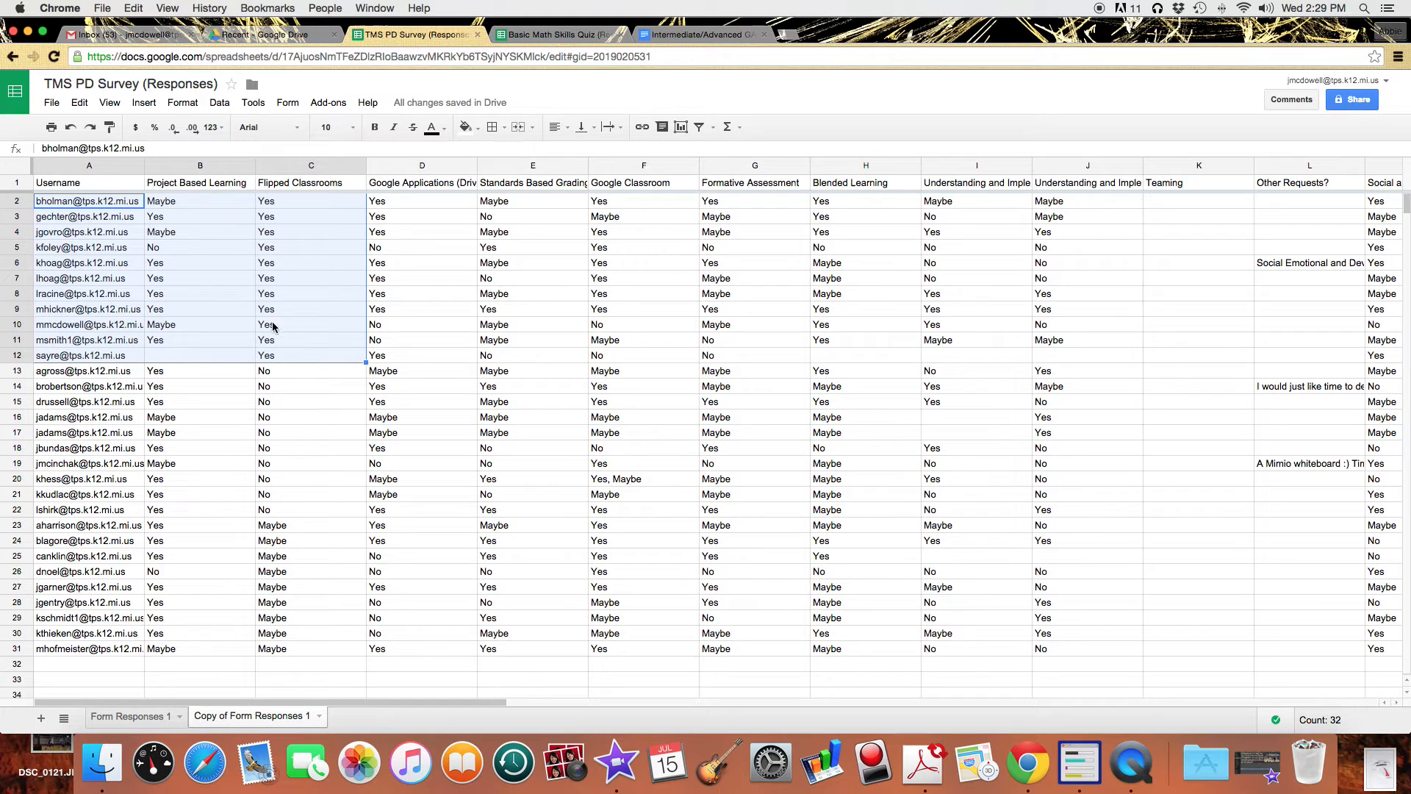
click(220, 215)
drag(311, 170, 189, 166)
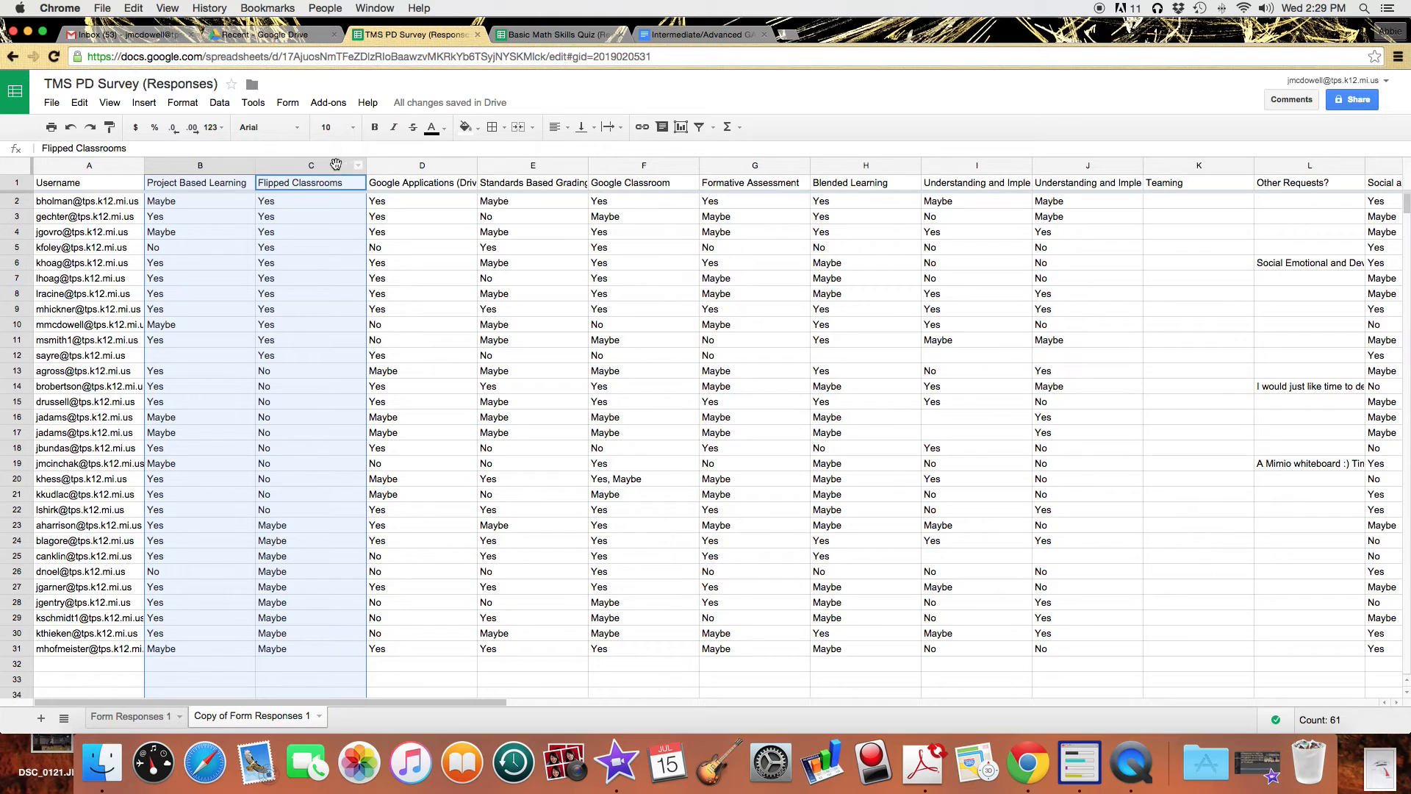
click(383, 216)
click(311, 166)
drag(311, 166, 201, 167)
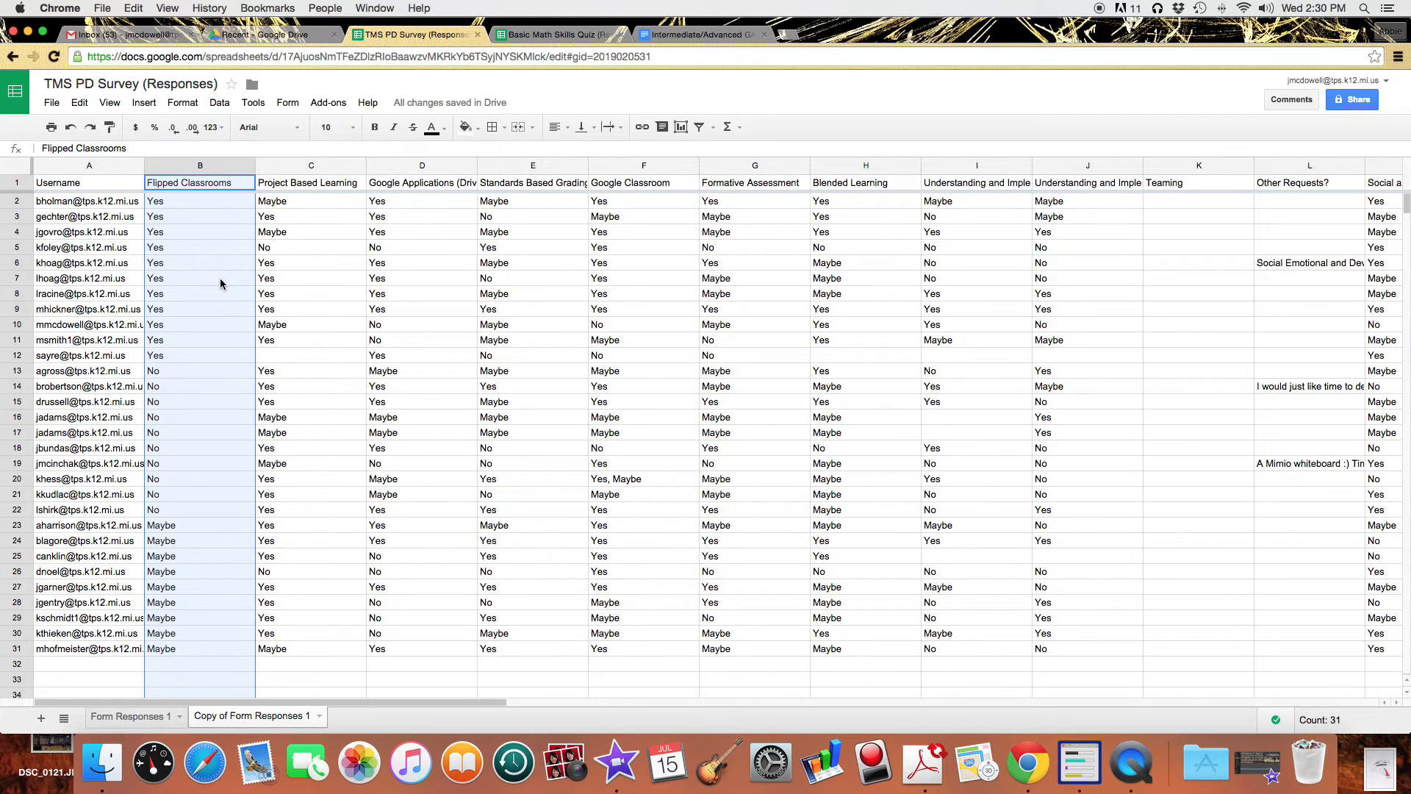
Sort A1:AQ1031, with a header row, by Project Based Learning Z→A, then Username A→Z.
click(15, 173)
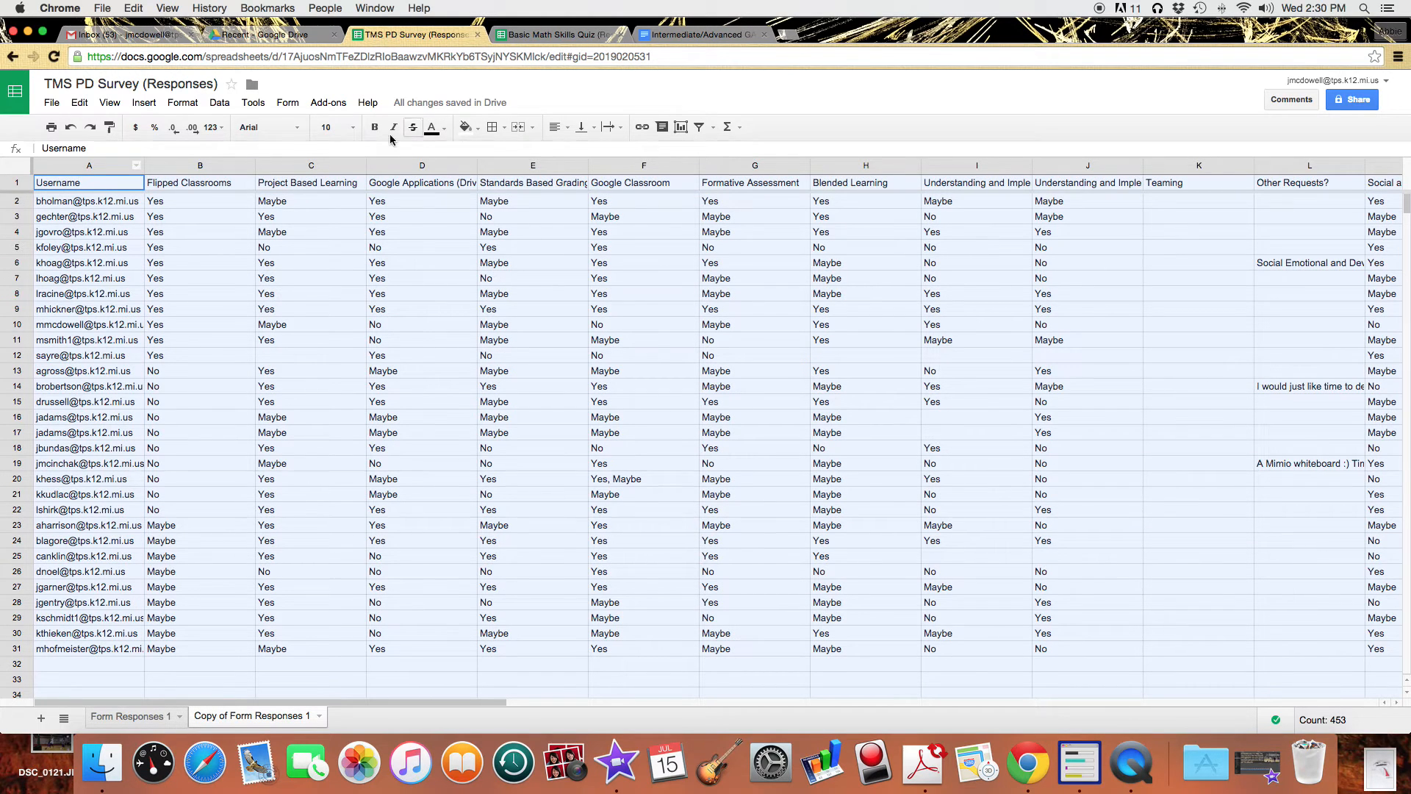
click(218, 105)
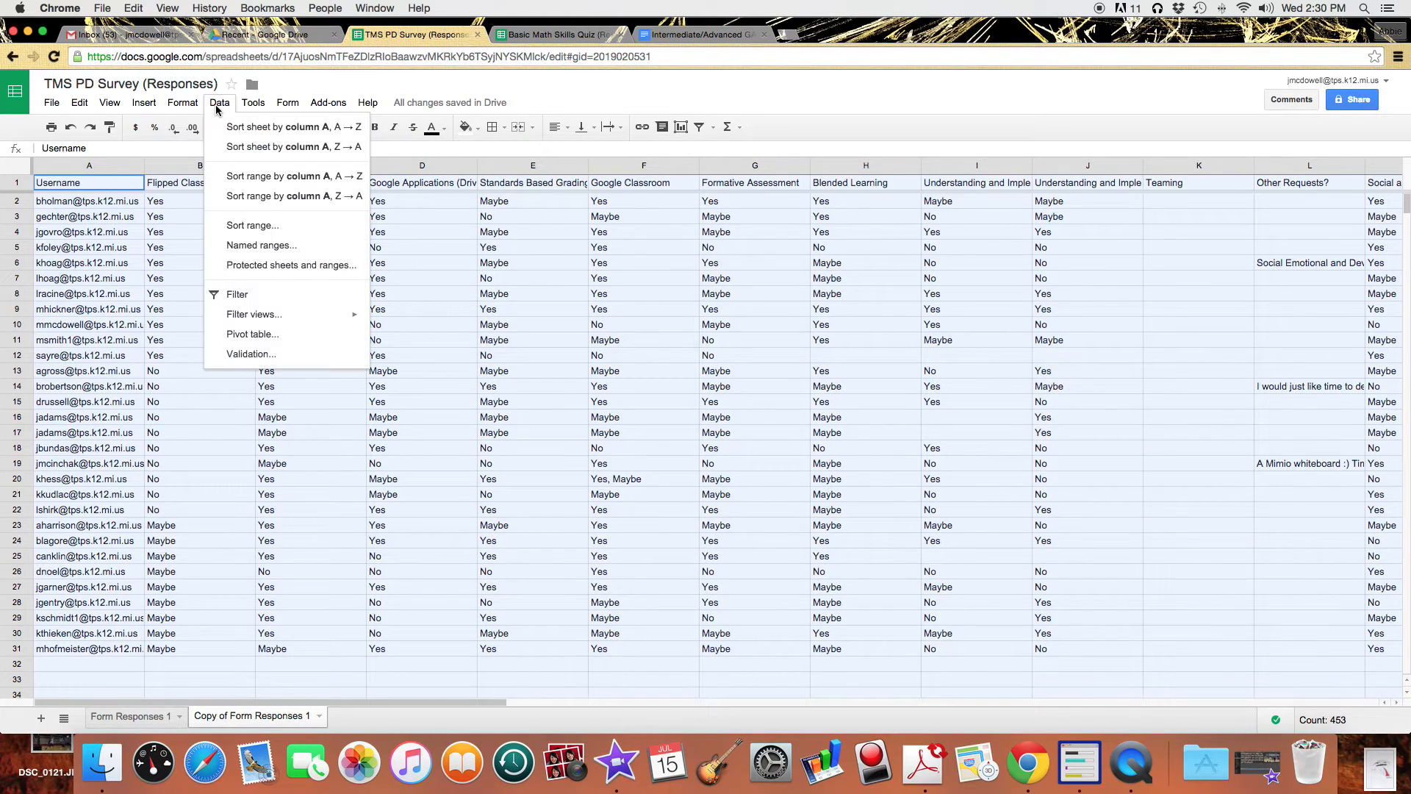
click(252, 227)
click(662, 366)
click(677, 396)
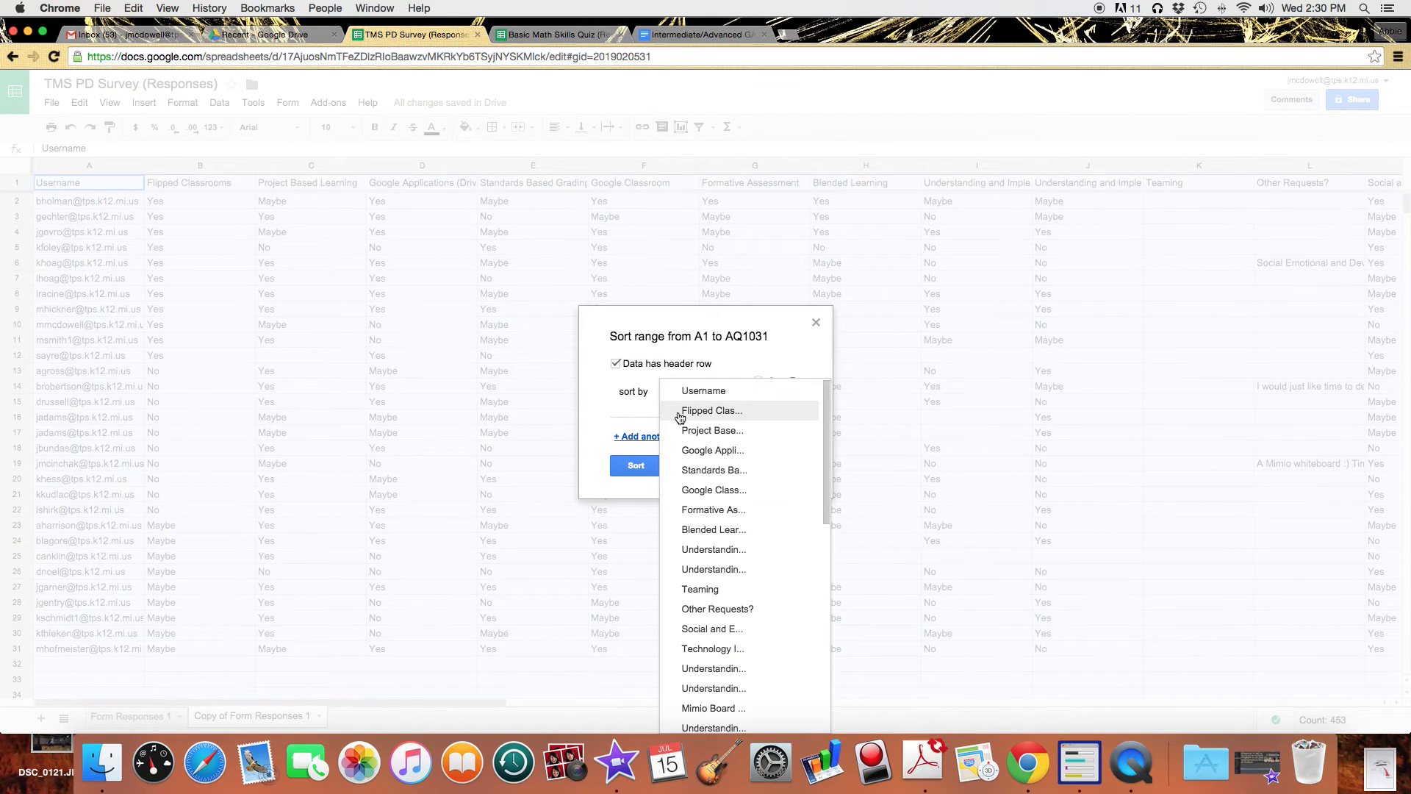
click(690, 432)
click(758, 402)
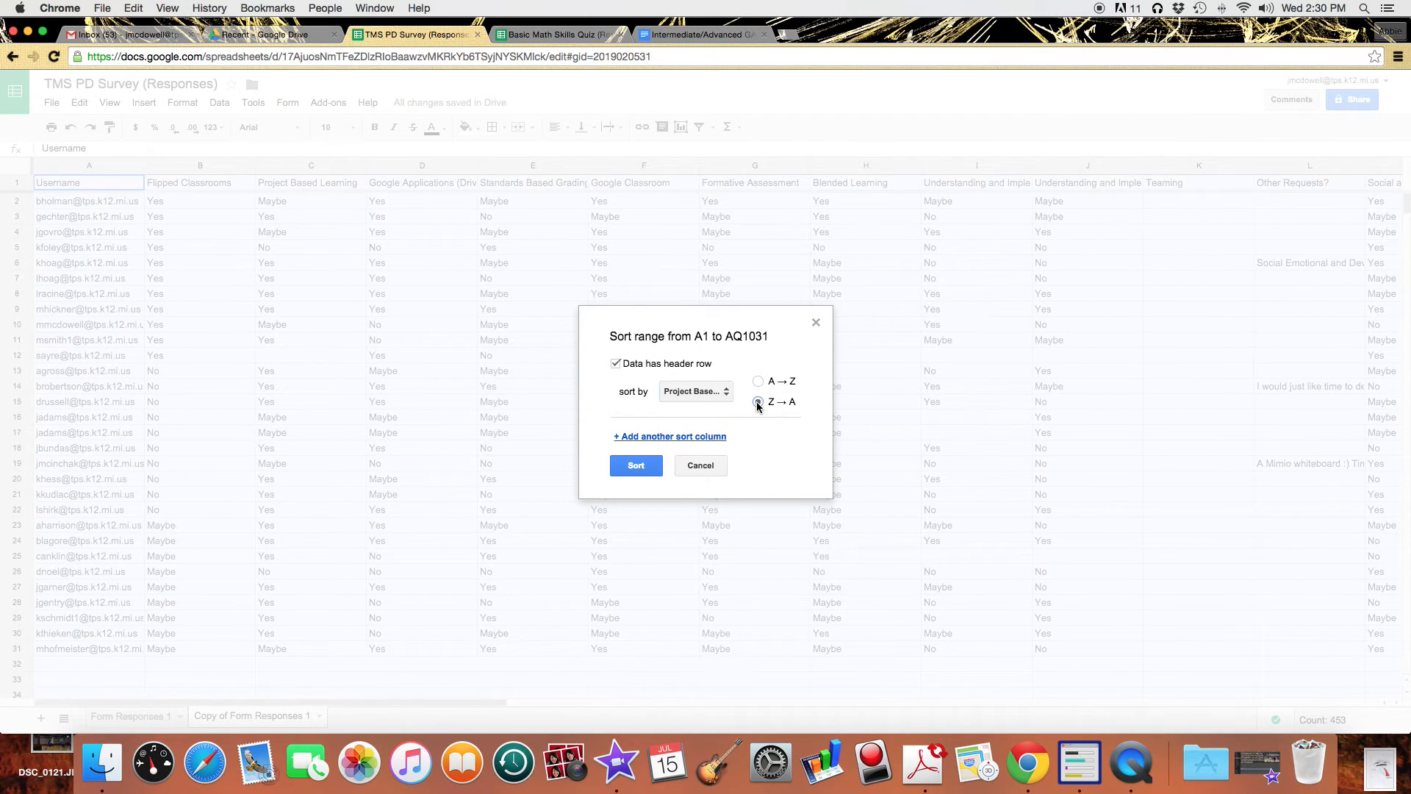
click(713, 436)
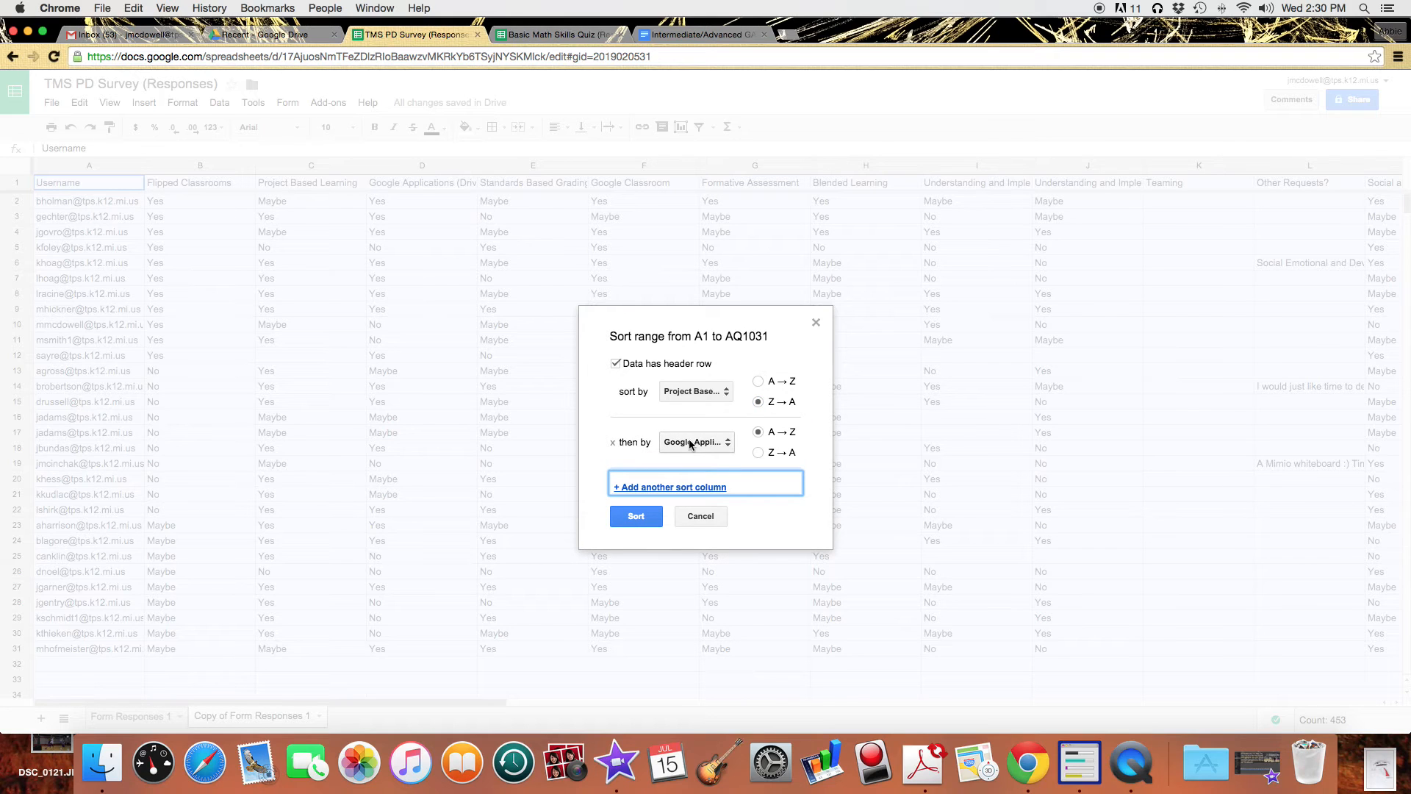
click(687, 442)
click(685, 379)
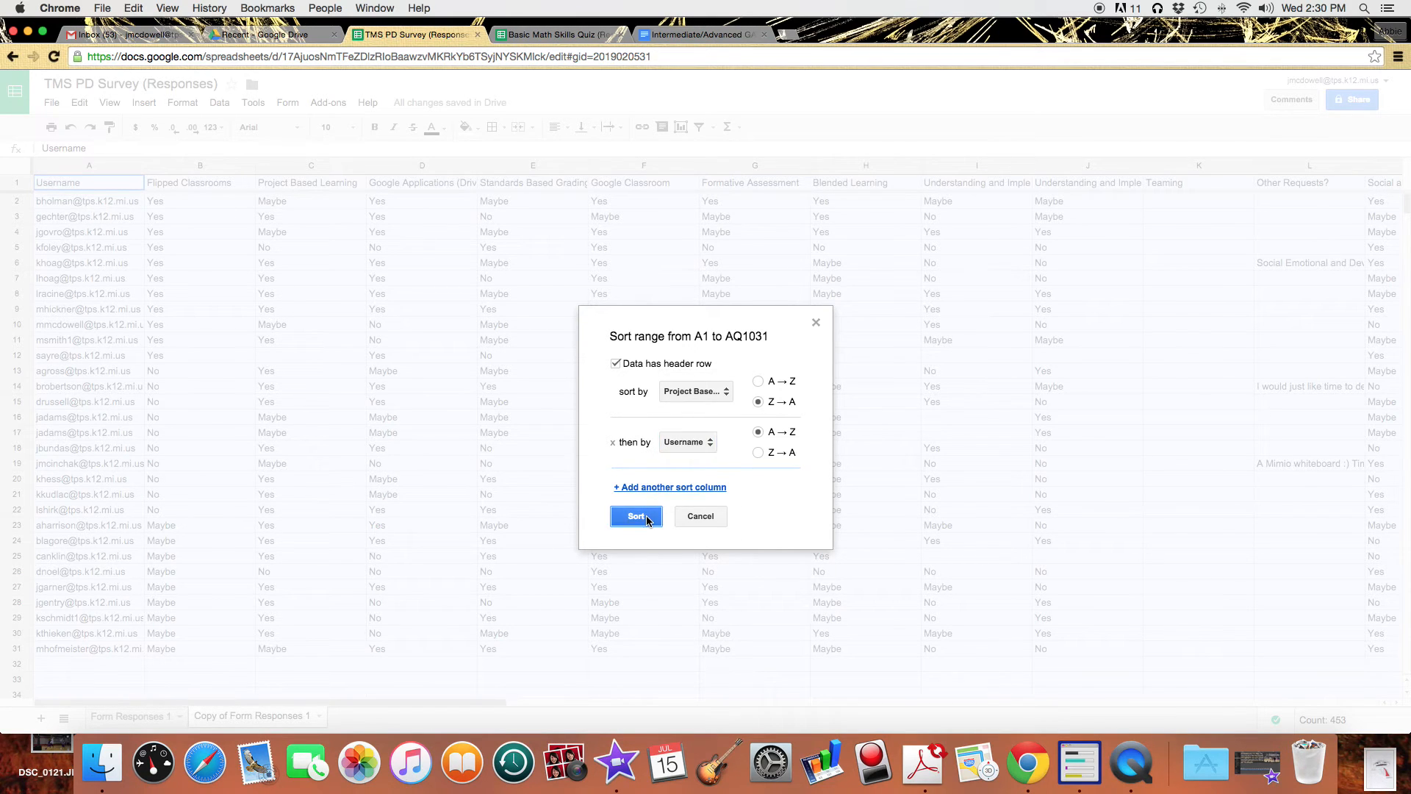
click(636, 516)
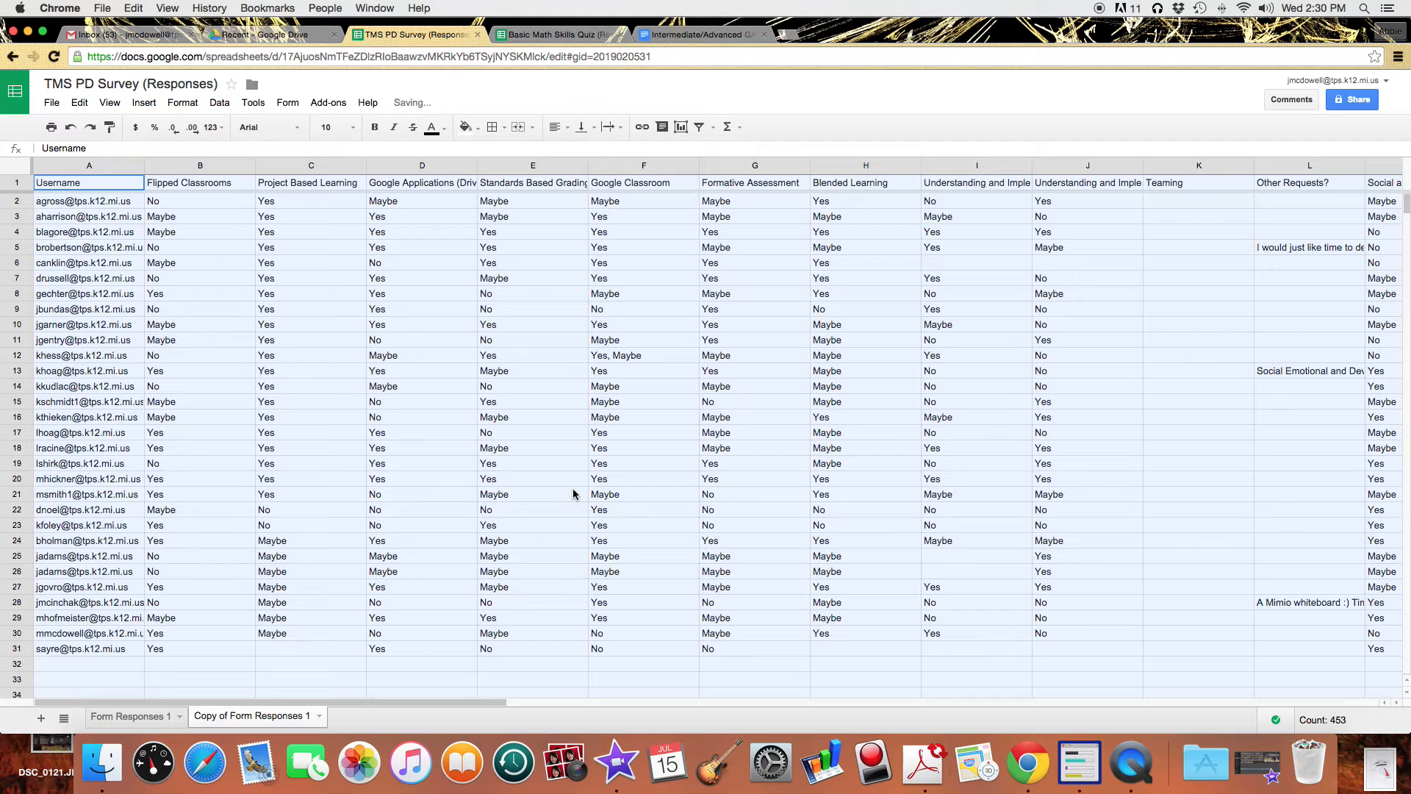
Drag Project Based Learning into column B beside Username, then select A1:B21.
click(280, 177)
click(313, 168)
drag(313, 168, 194, 171)
click(287, 292)
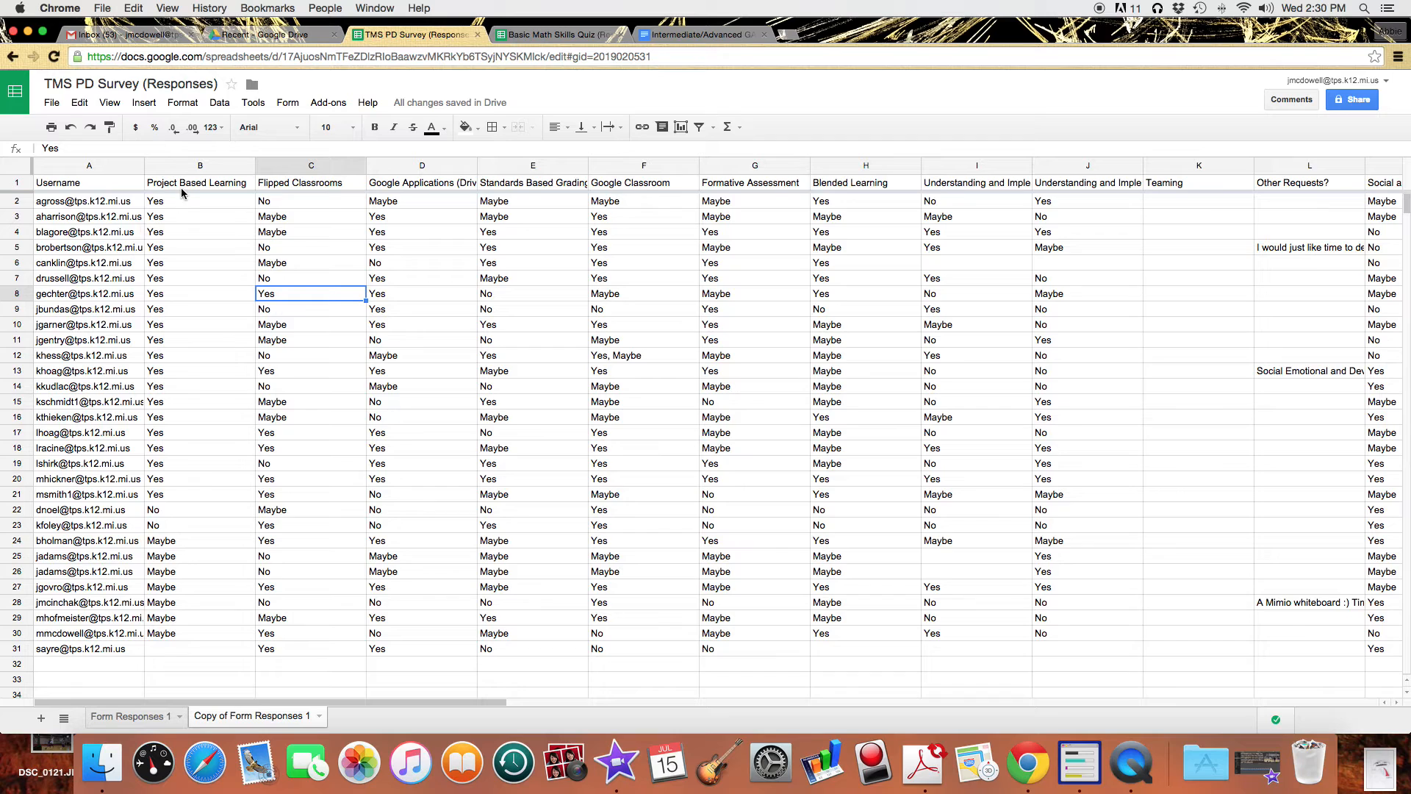
drag(92, 183, 219, 498)
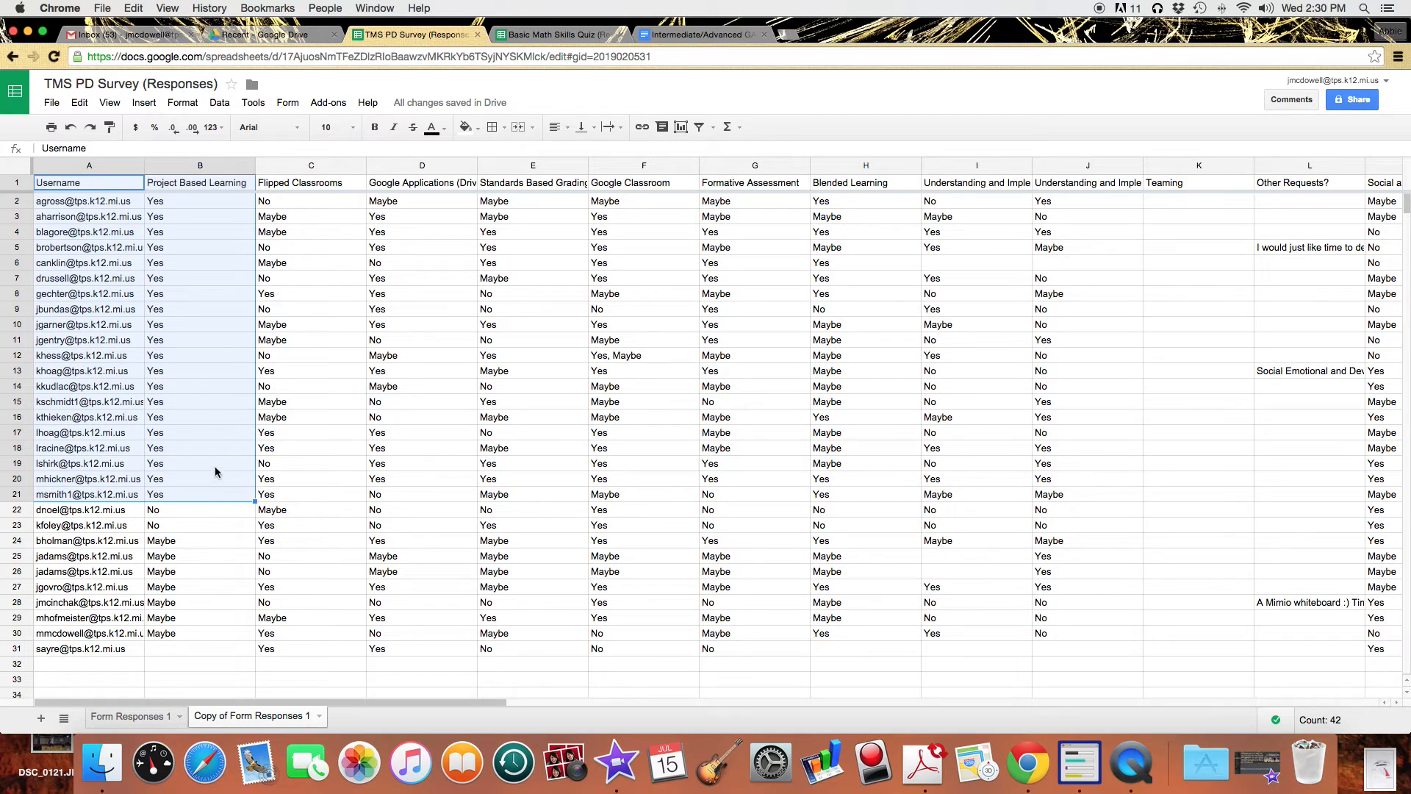
Copy A1:B21 and paste it into a new Sheet2.
click(80, 103)
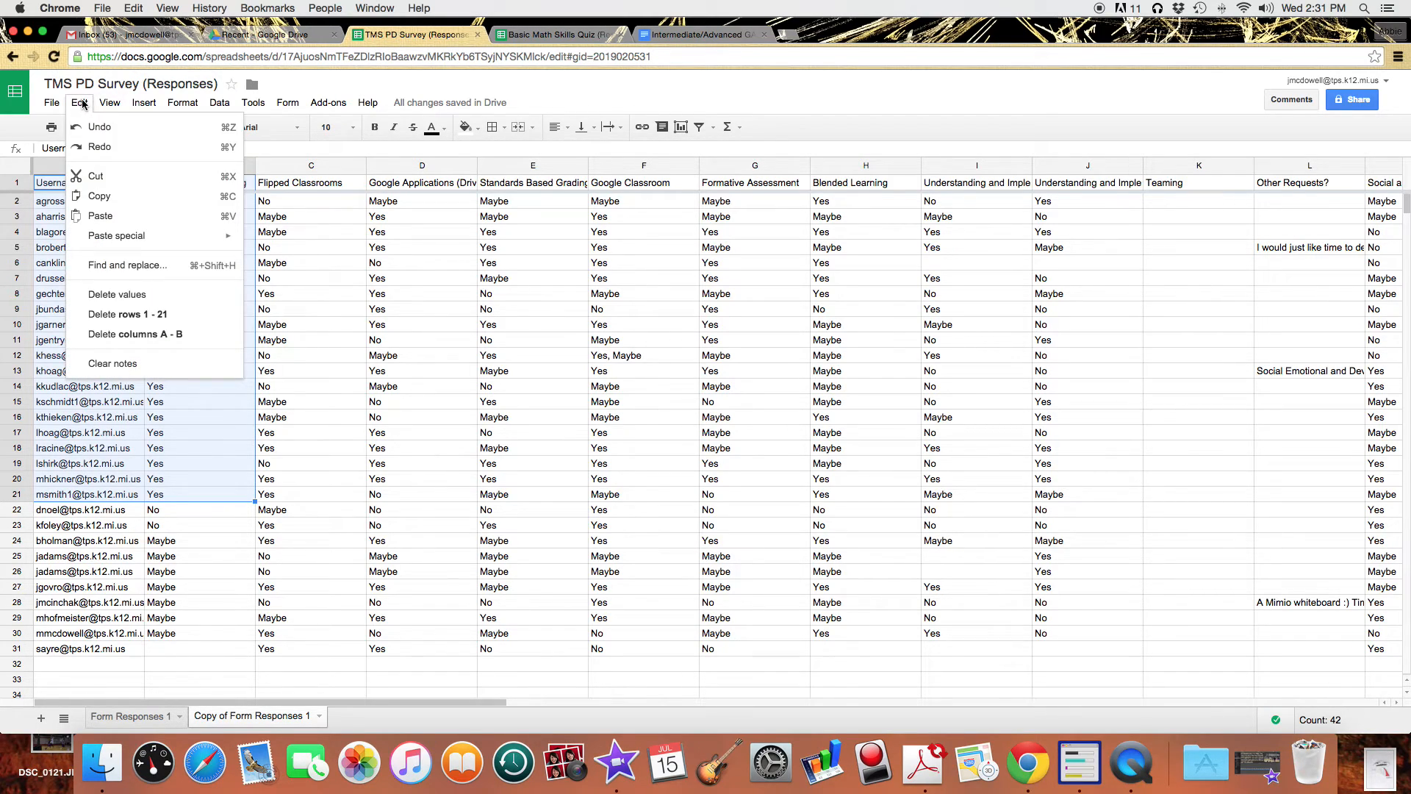
click(121, 197)
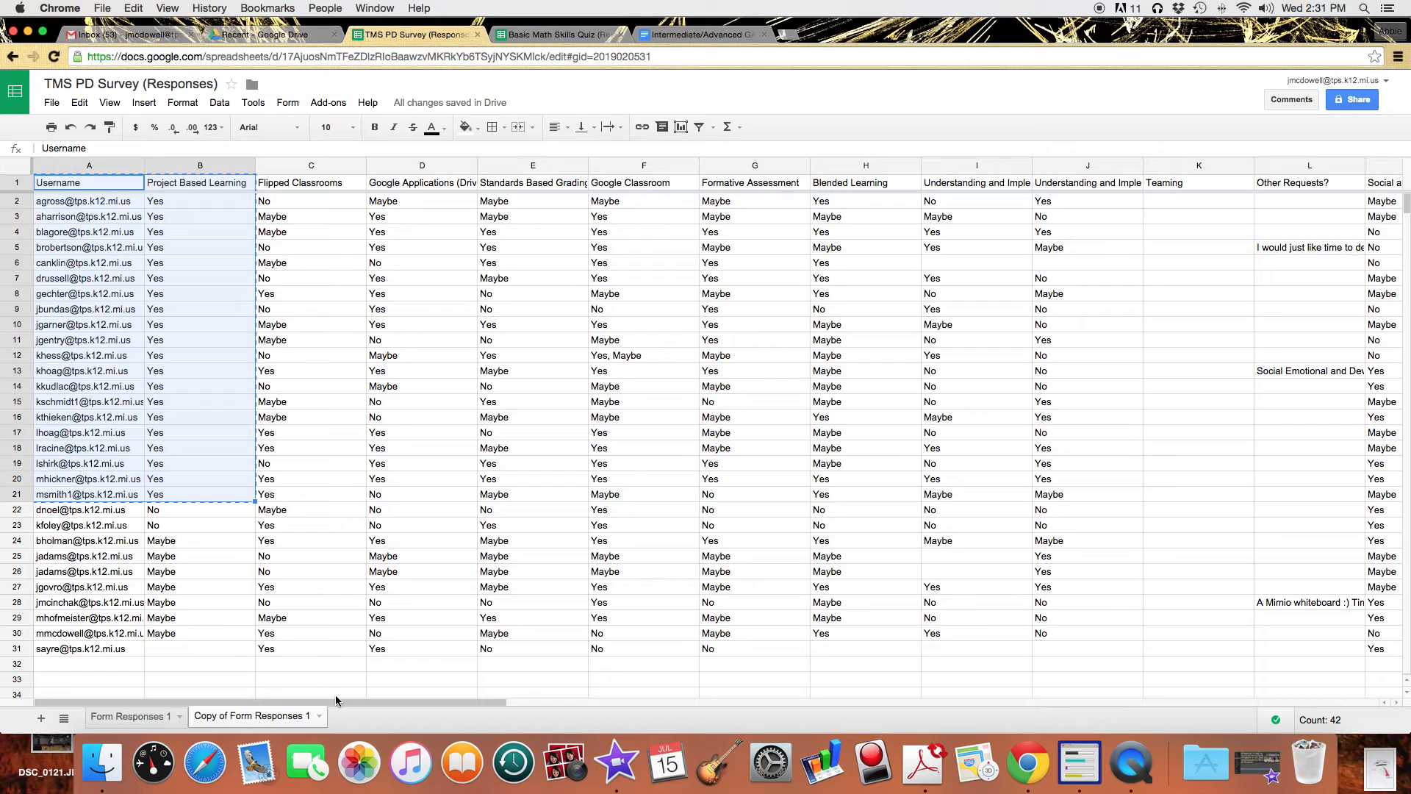
click(42, 719)
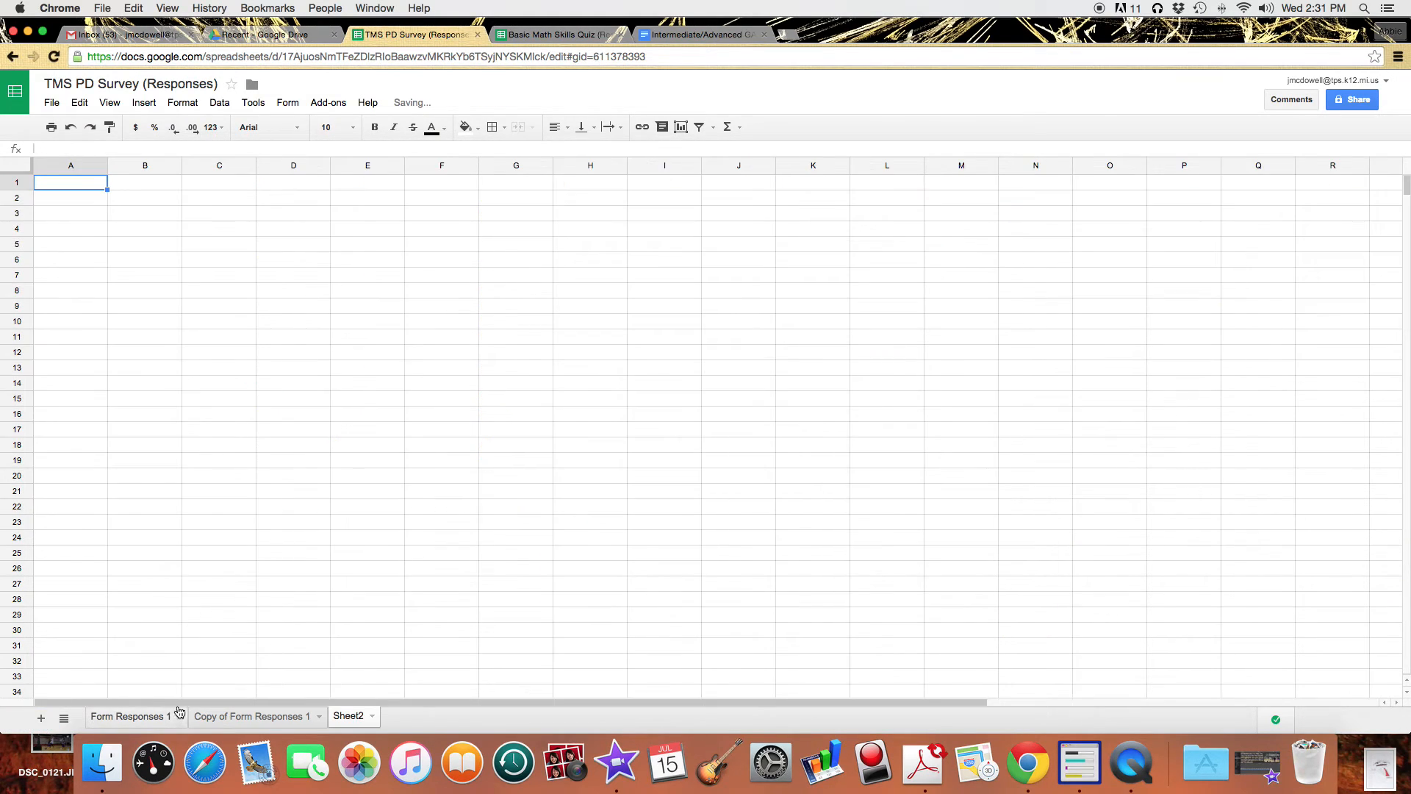
key(super+v)
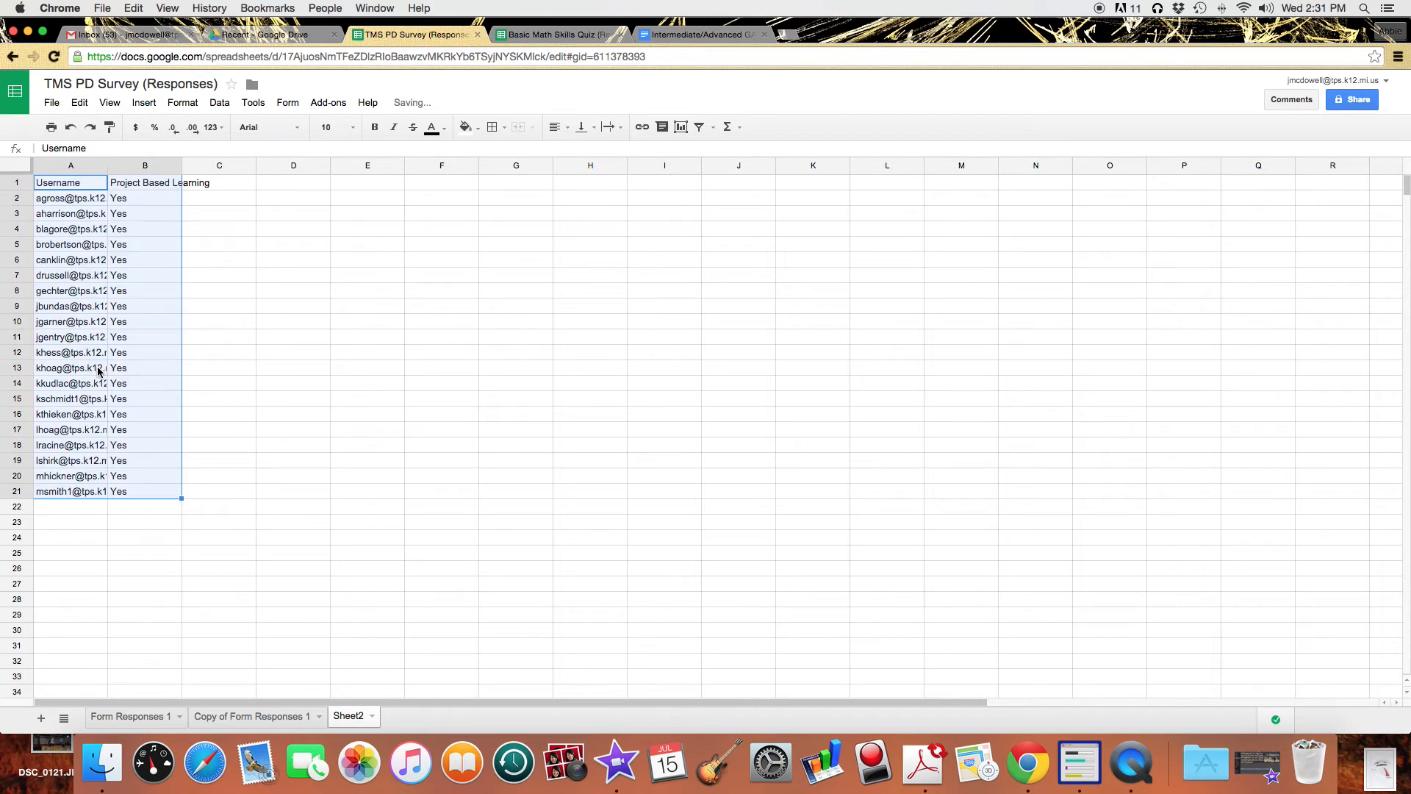
click(291, 339)
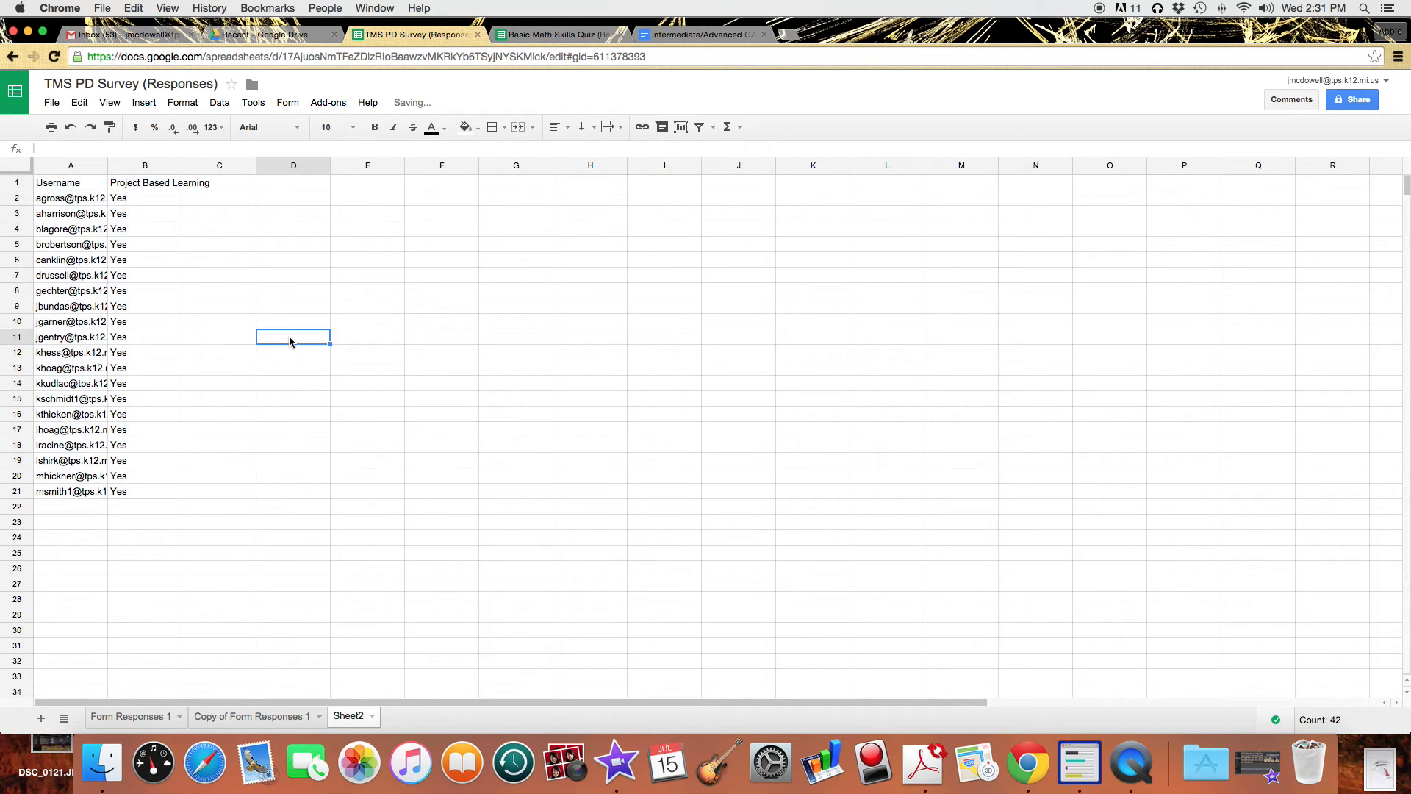
Rename the A1 heading to Email and select column A.
click(52, 187)
text(Email)
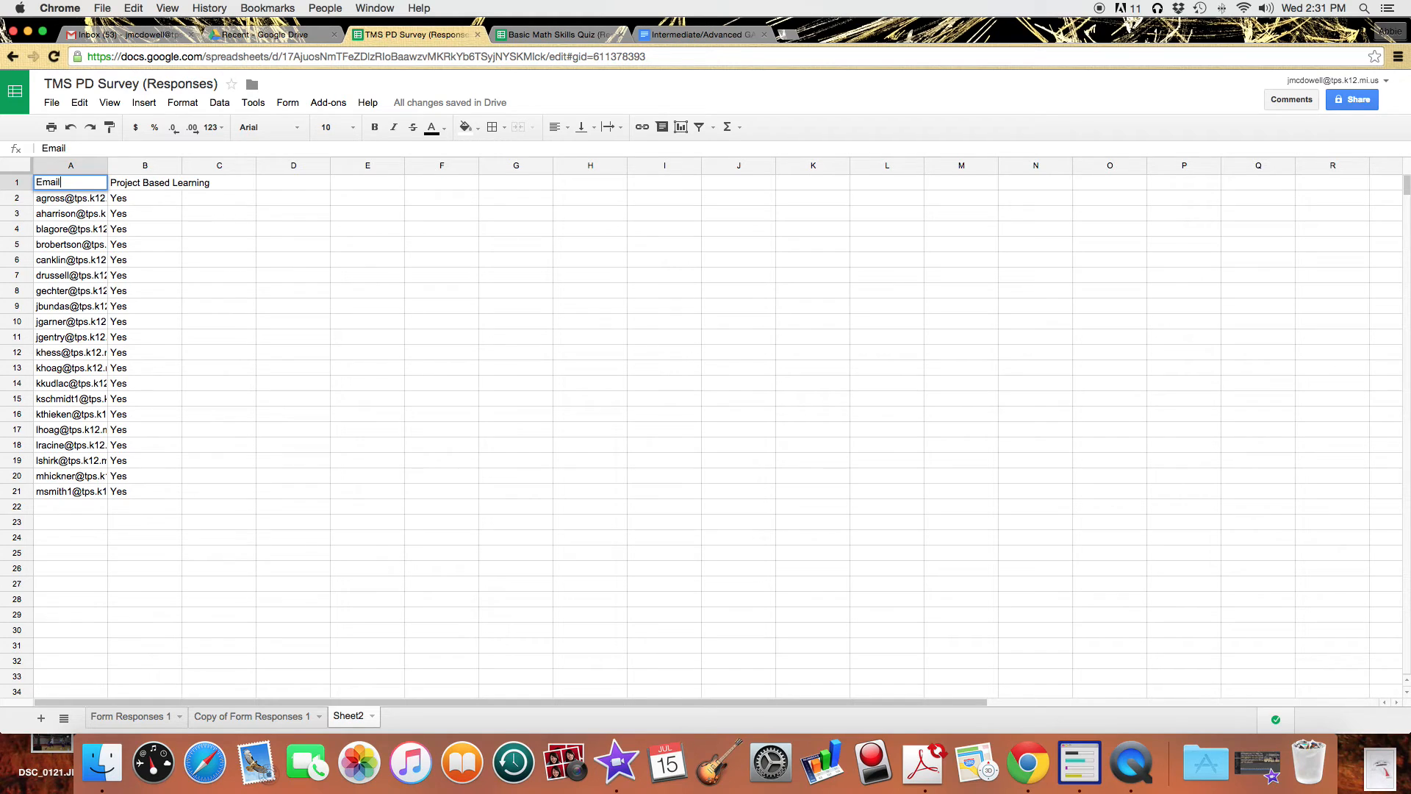
key(Return)
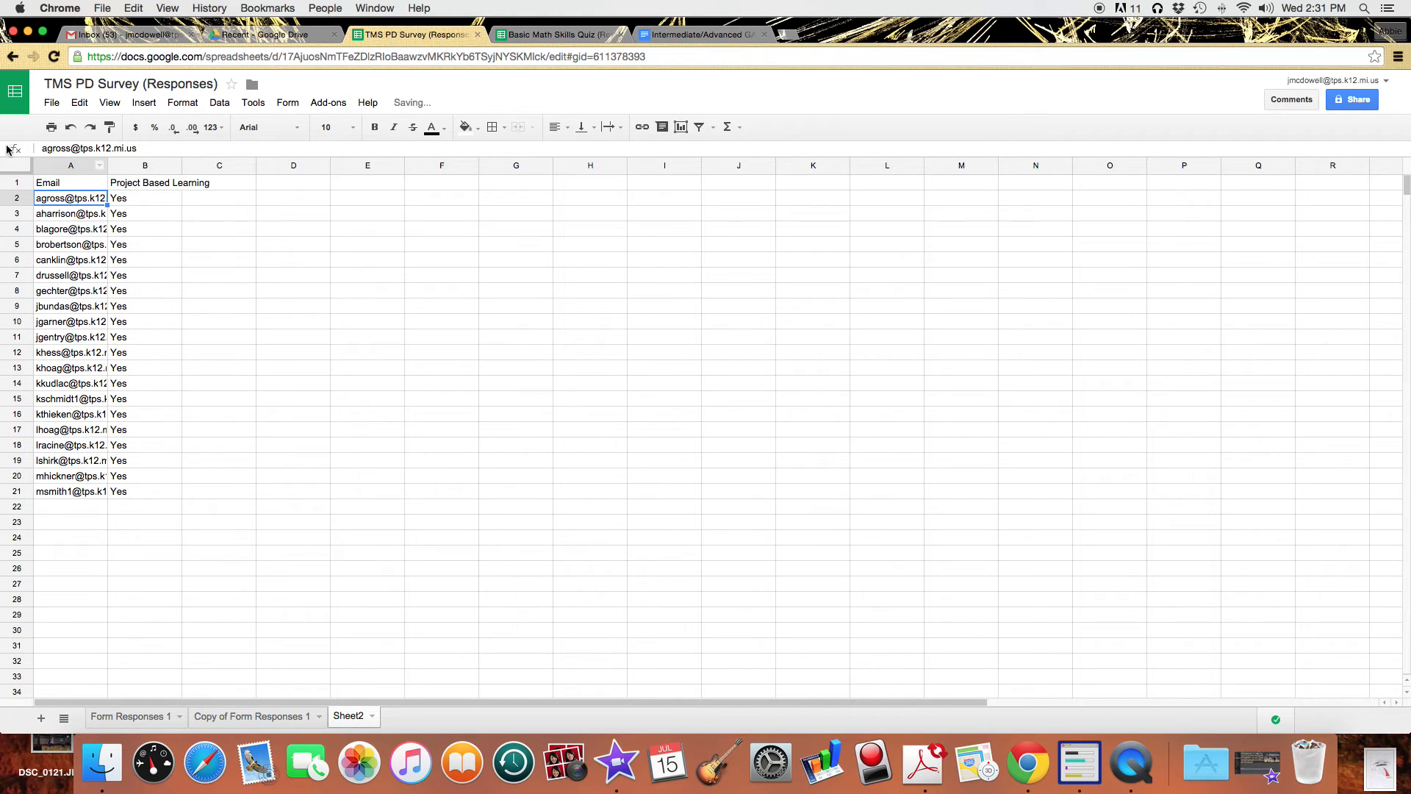
click(61, 169)
Insert two empty columns to the left of Email.
click(129, 102)
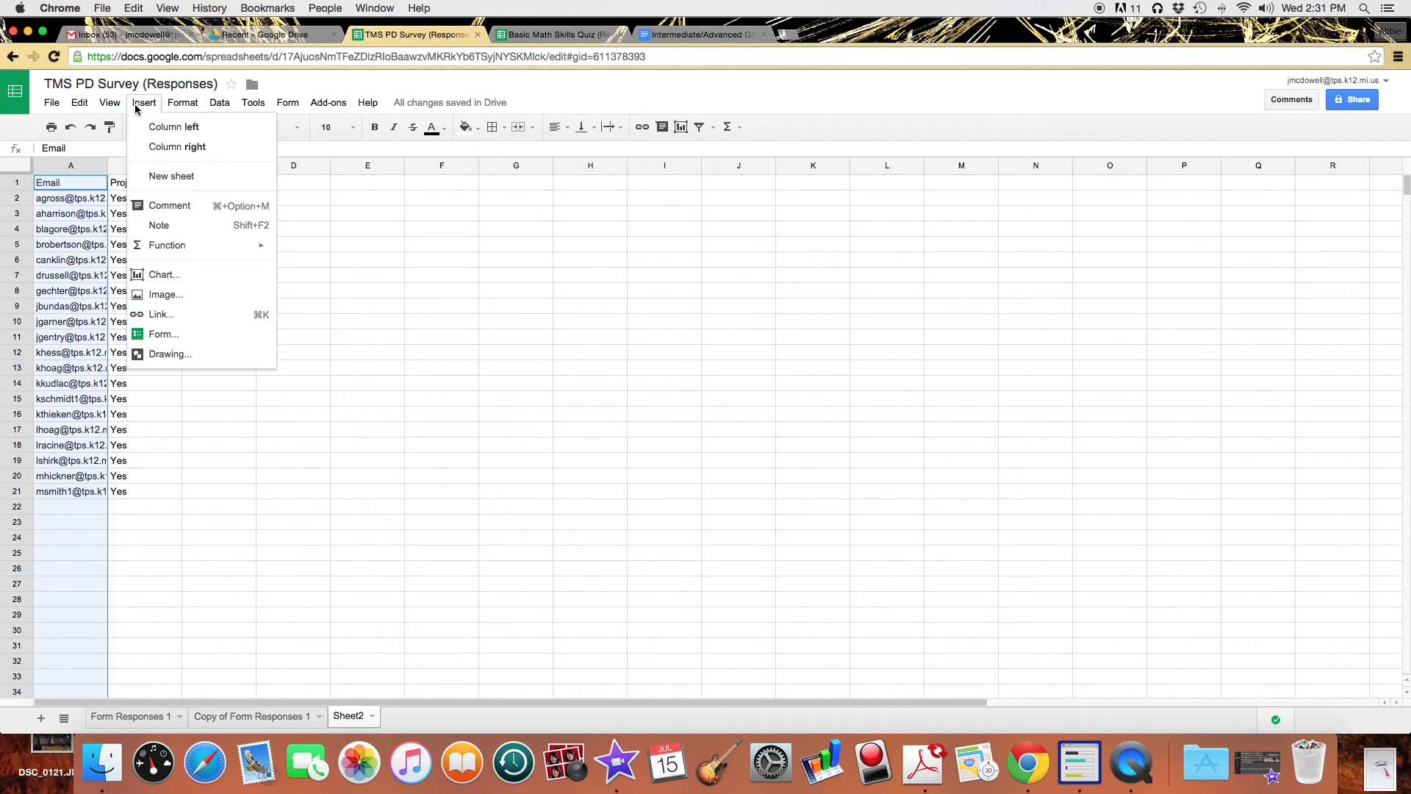
click(145, 127)
click(142, 104)
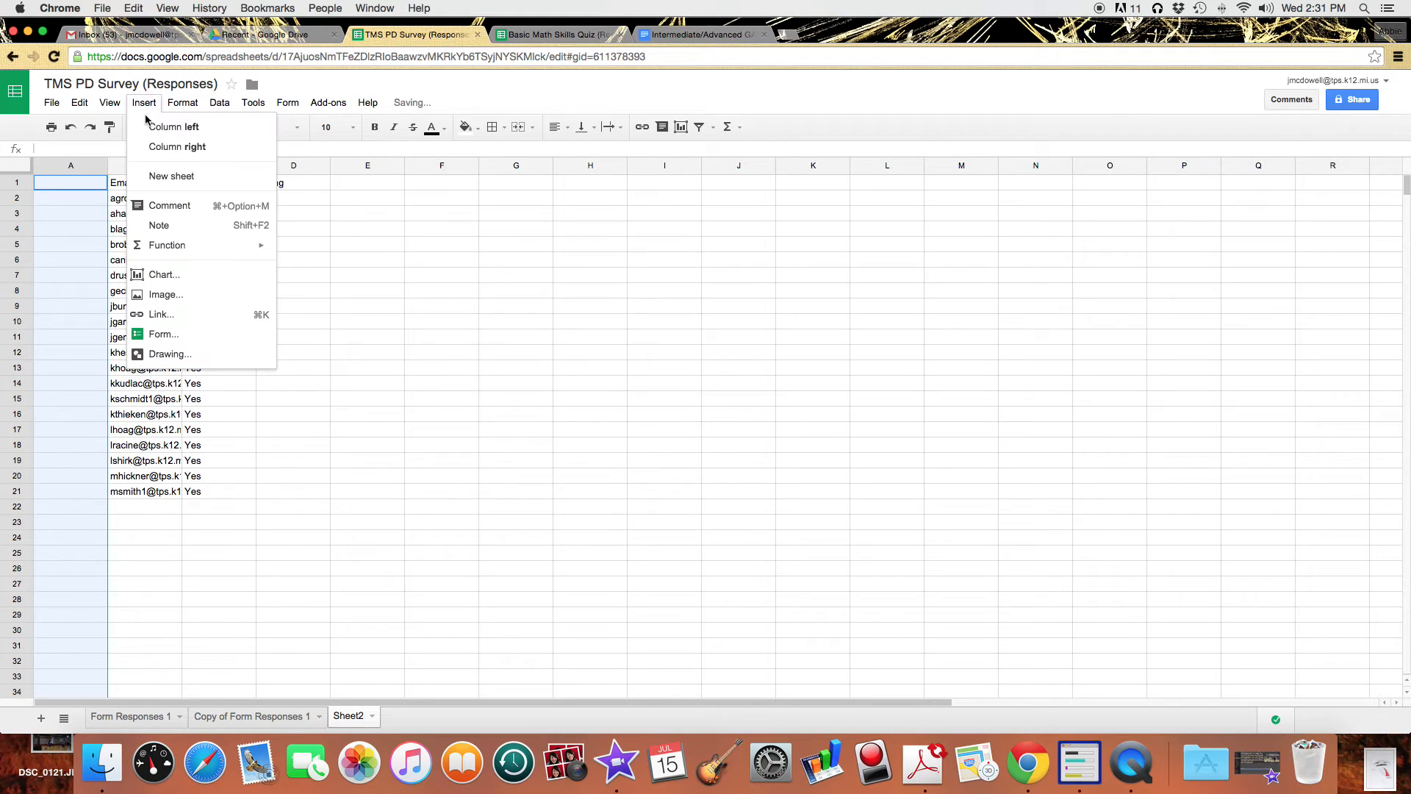
click(147, 126)
Add the headings First Name in A1 and Last Name in B1.
click(74, 186)
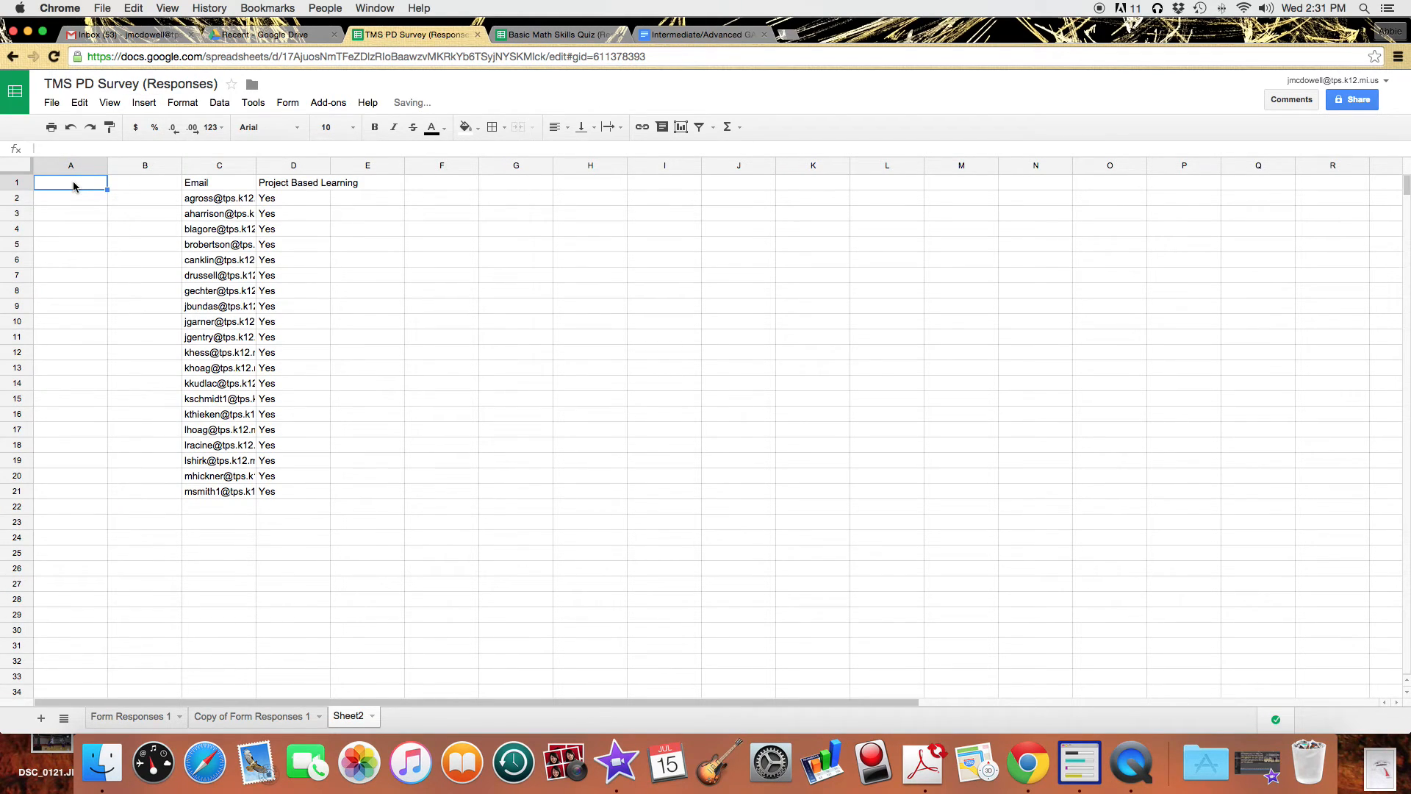
text(First)
key(Tab)
key(Left)
key(Return)
key(BackSpace)
text(t Name)
key(Tab)
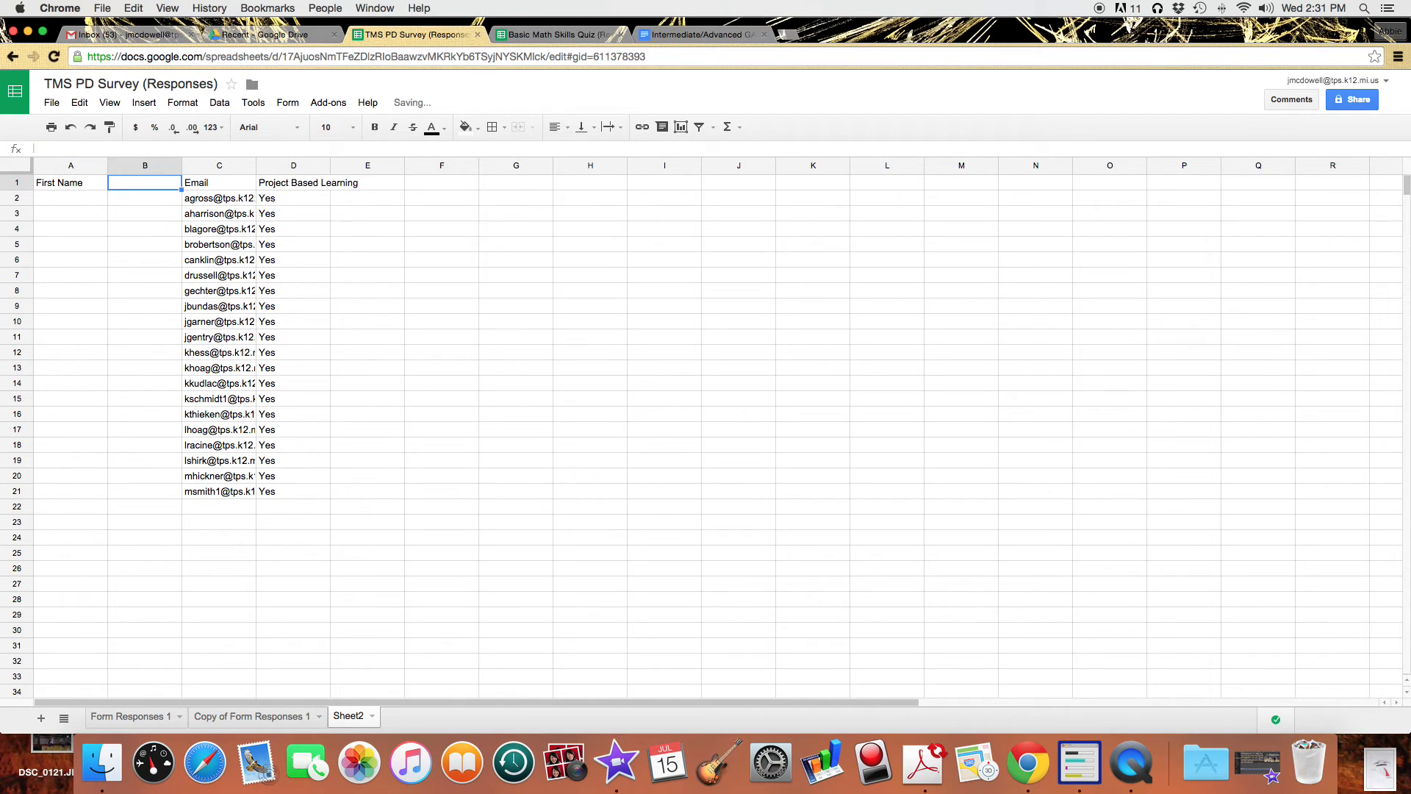
text(Last Nam)
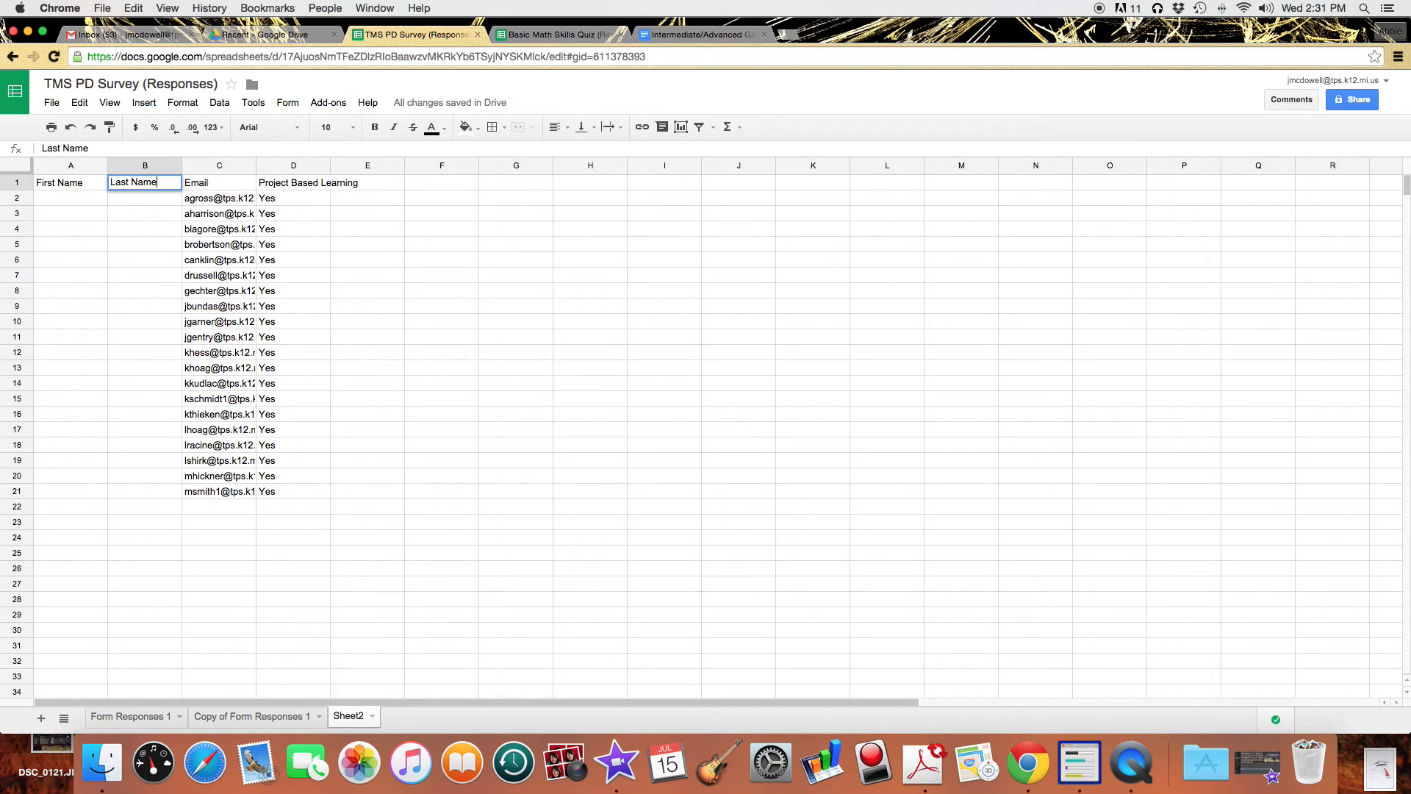
text(e)
key(Return)
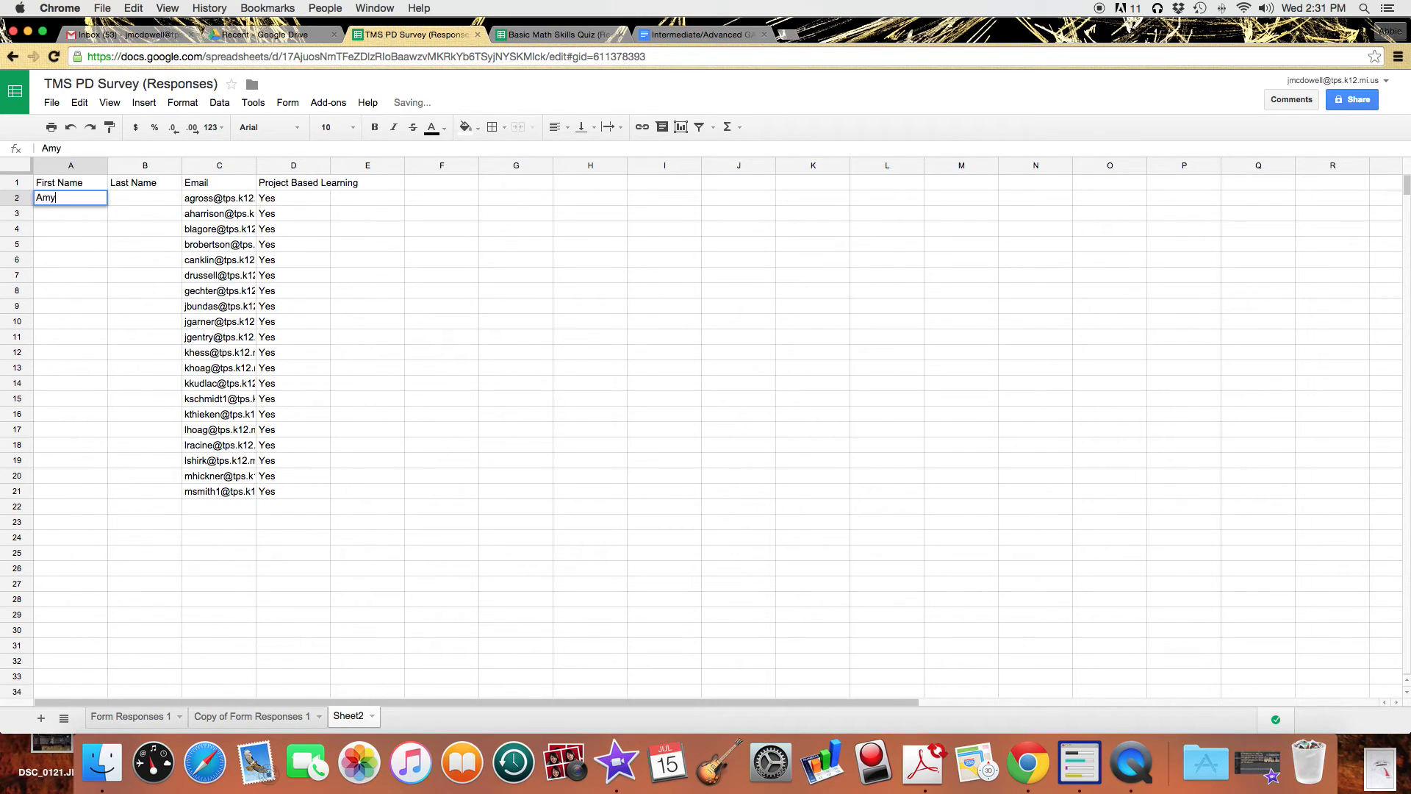
Enter the responders' first and last names in rows 2–4.
key(Tab)
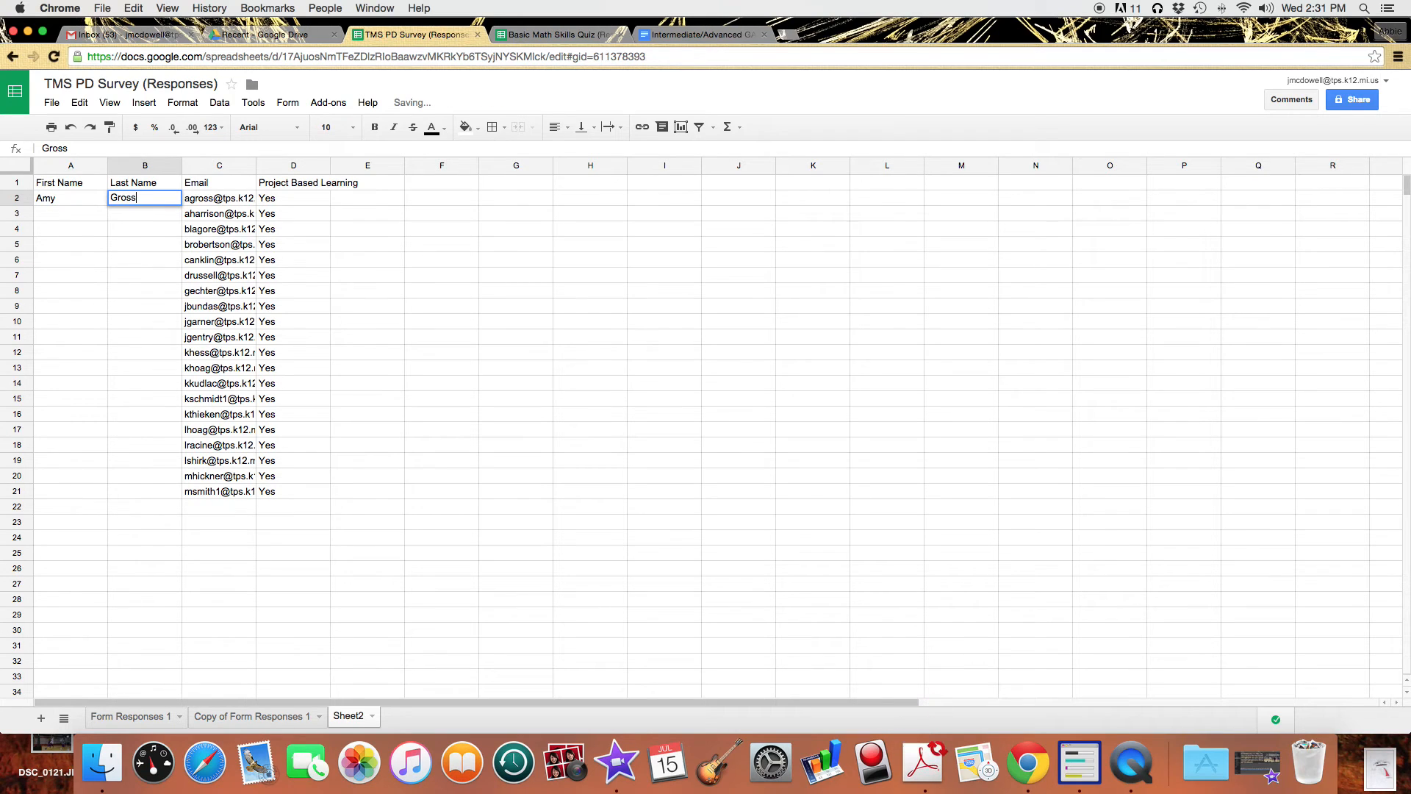
key(Return)
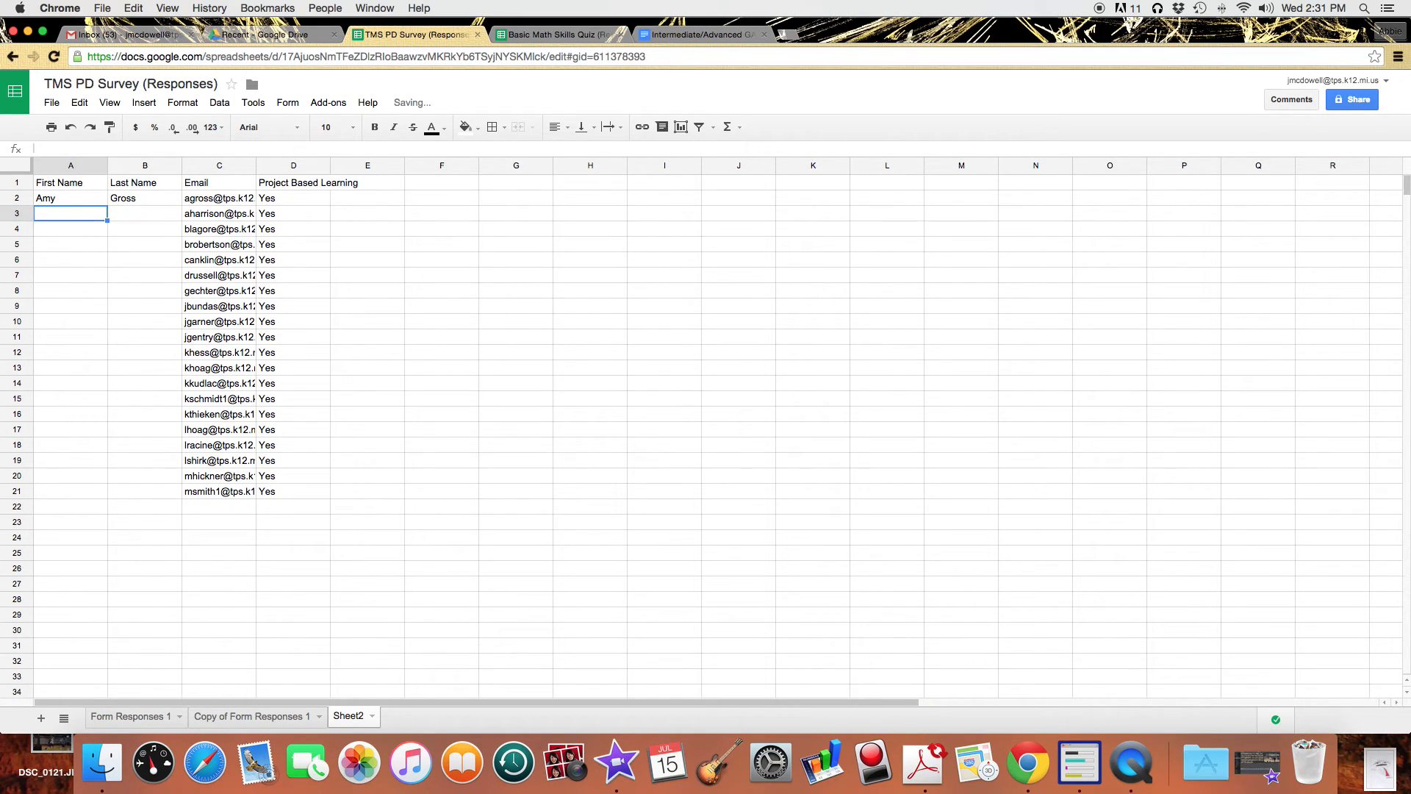
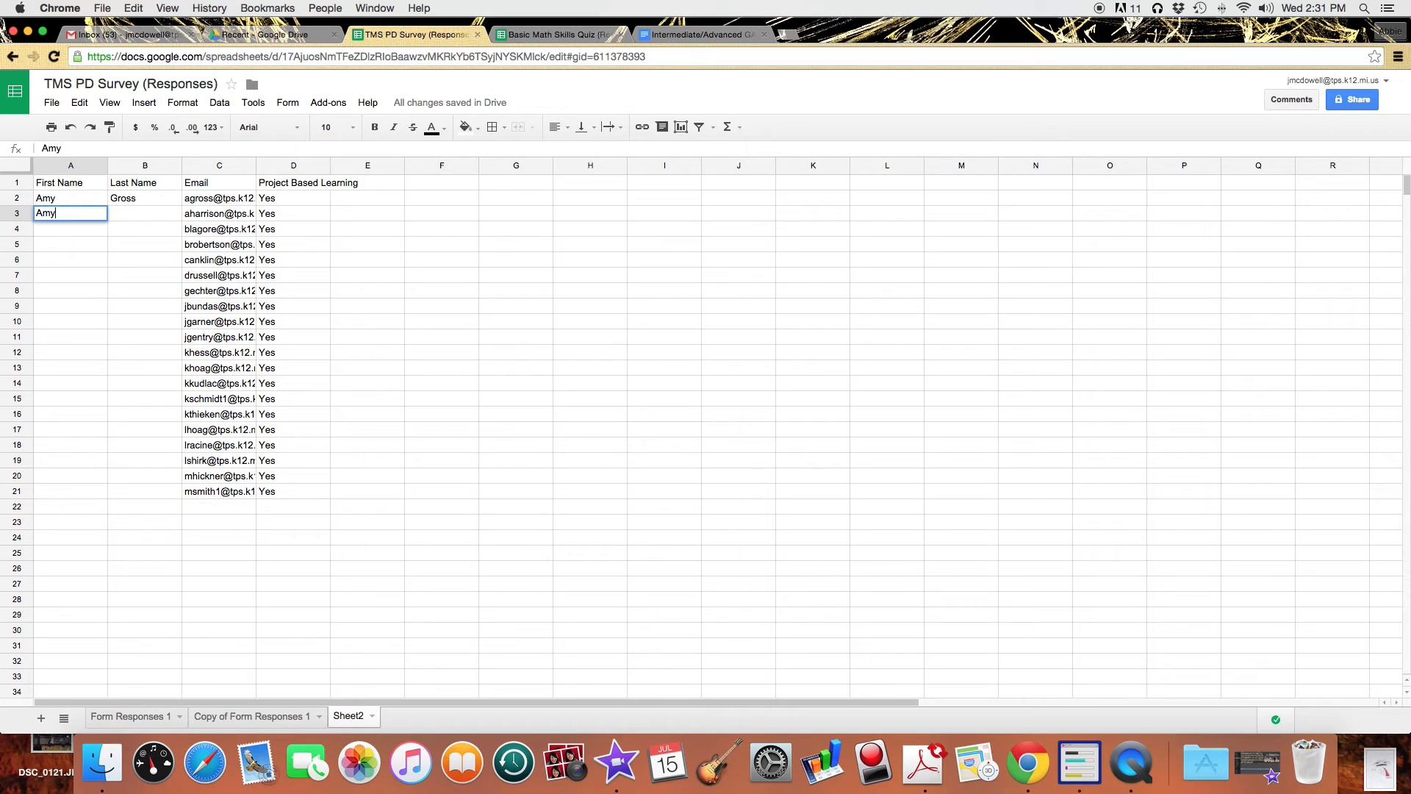
key(Tab)
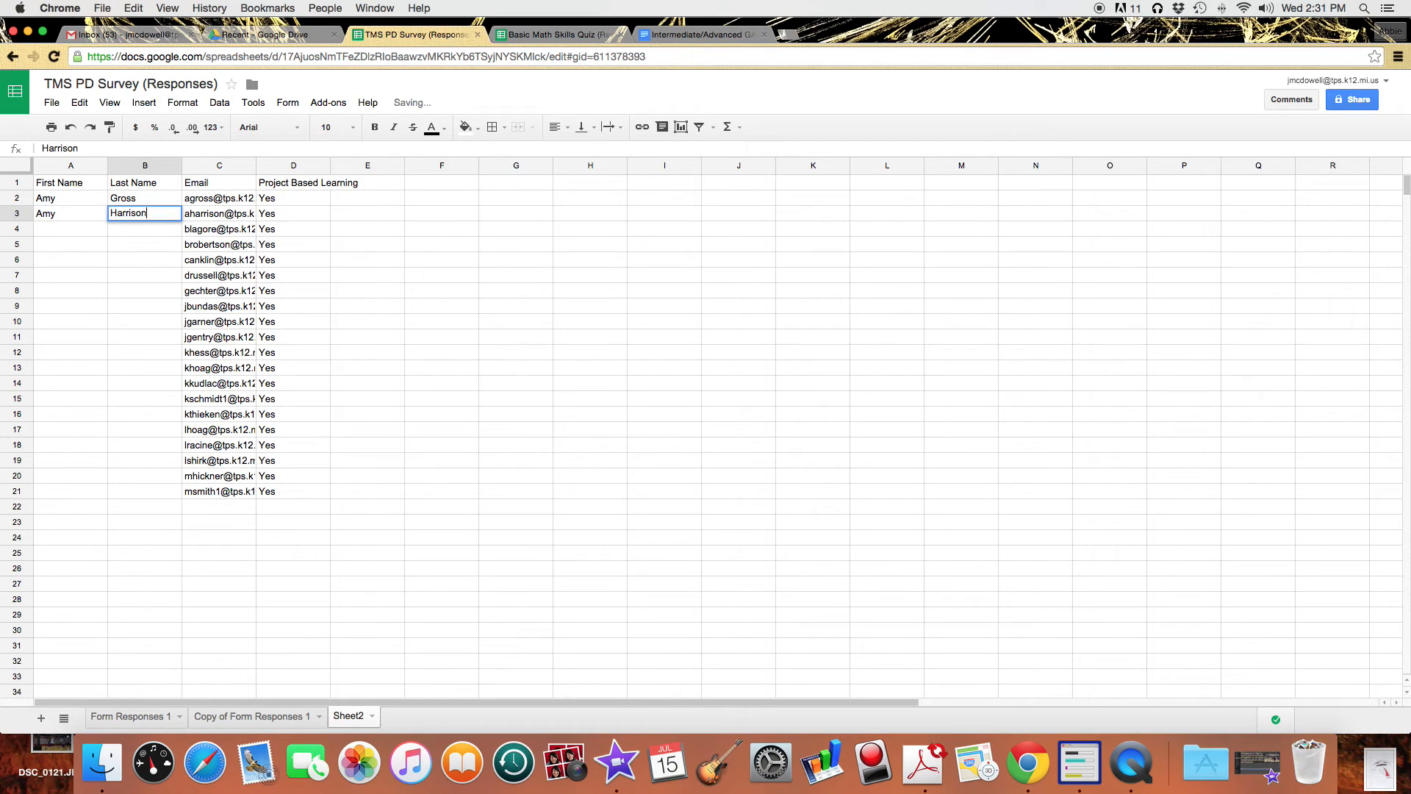
key(Return)
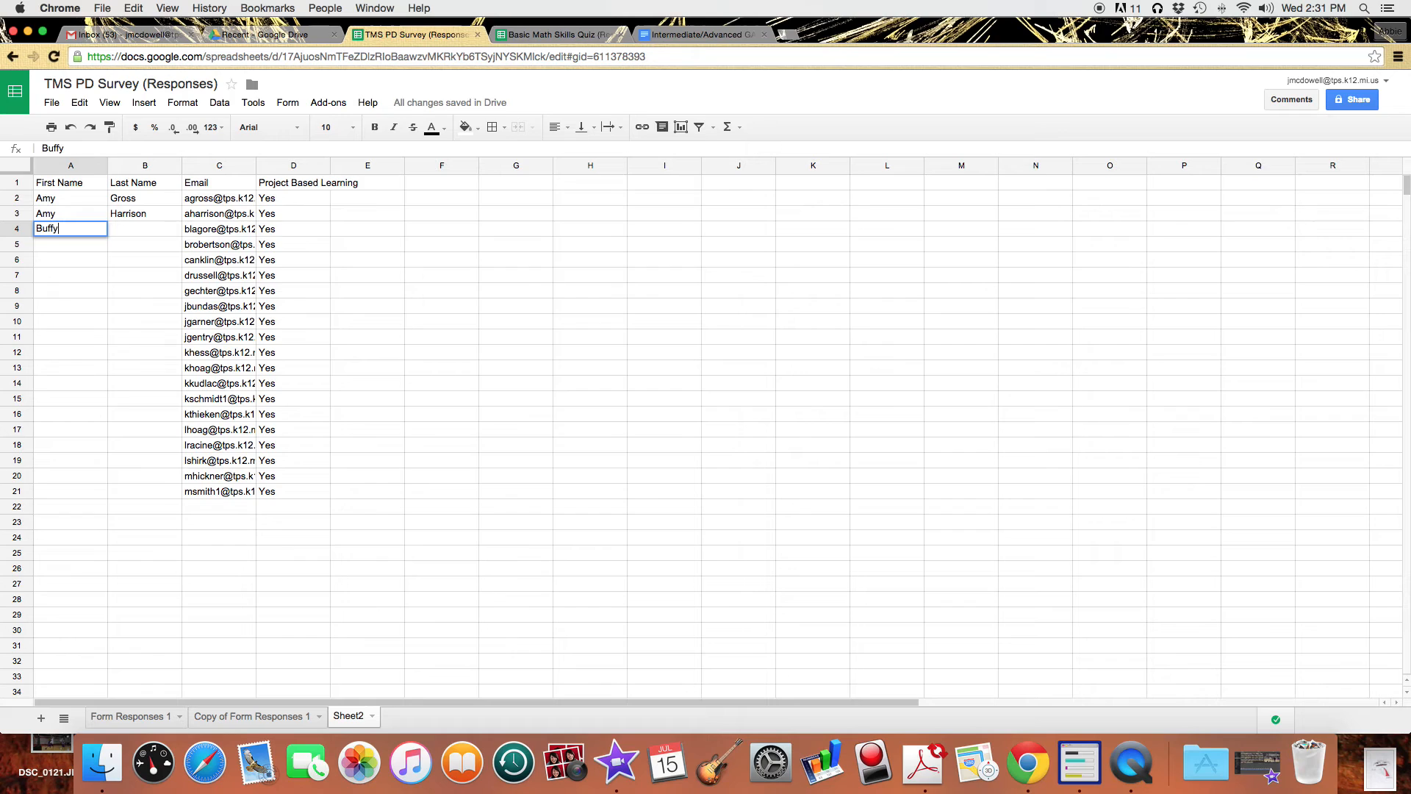
key(Tab)
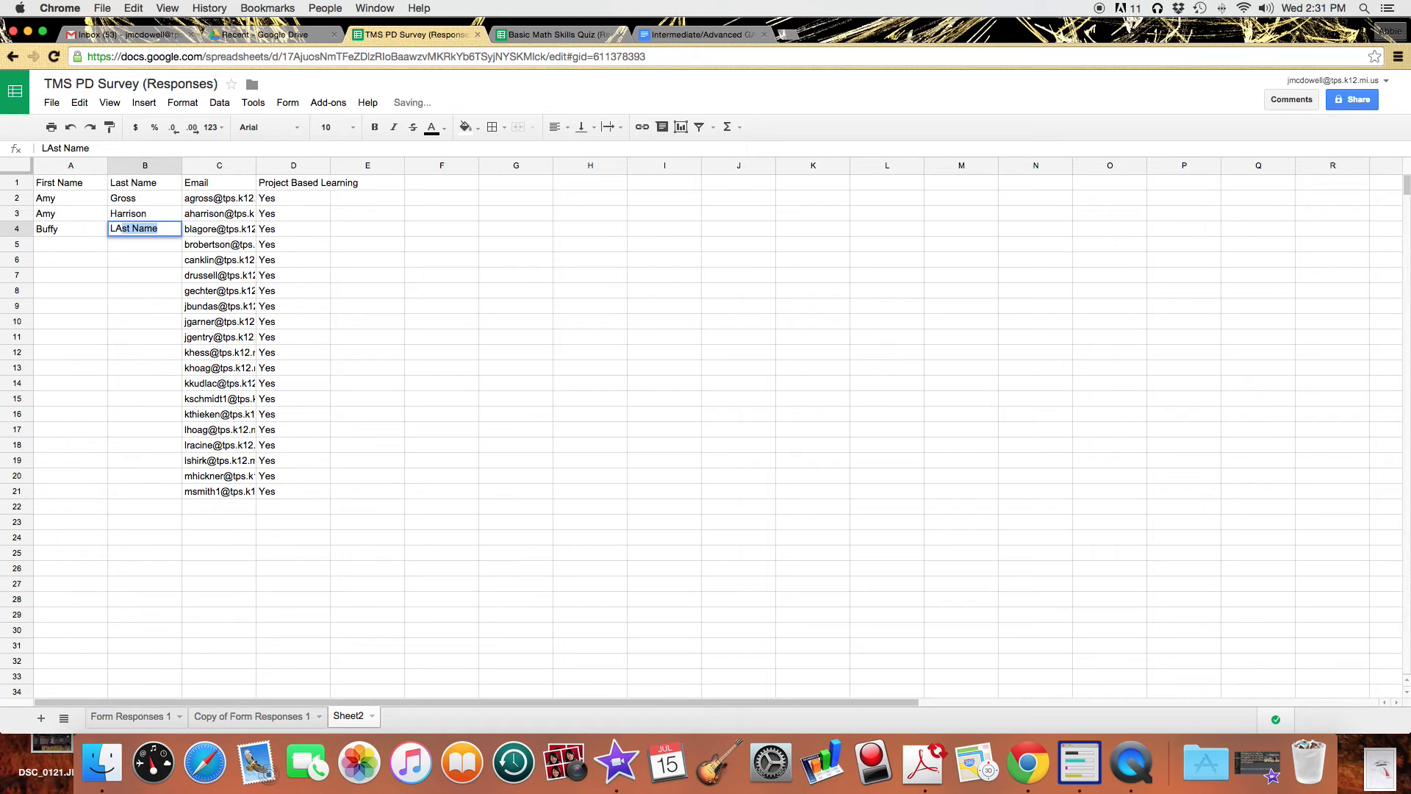
key(Return)
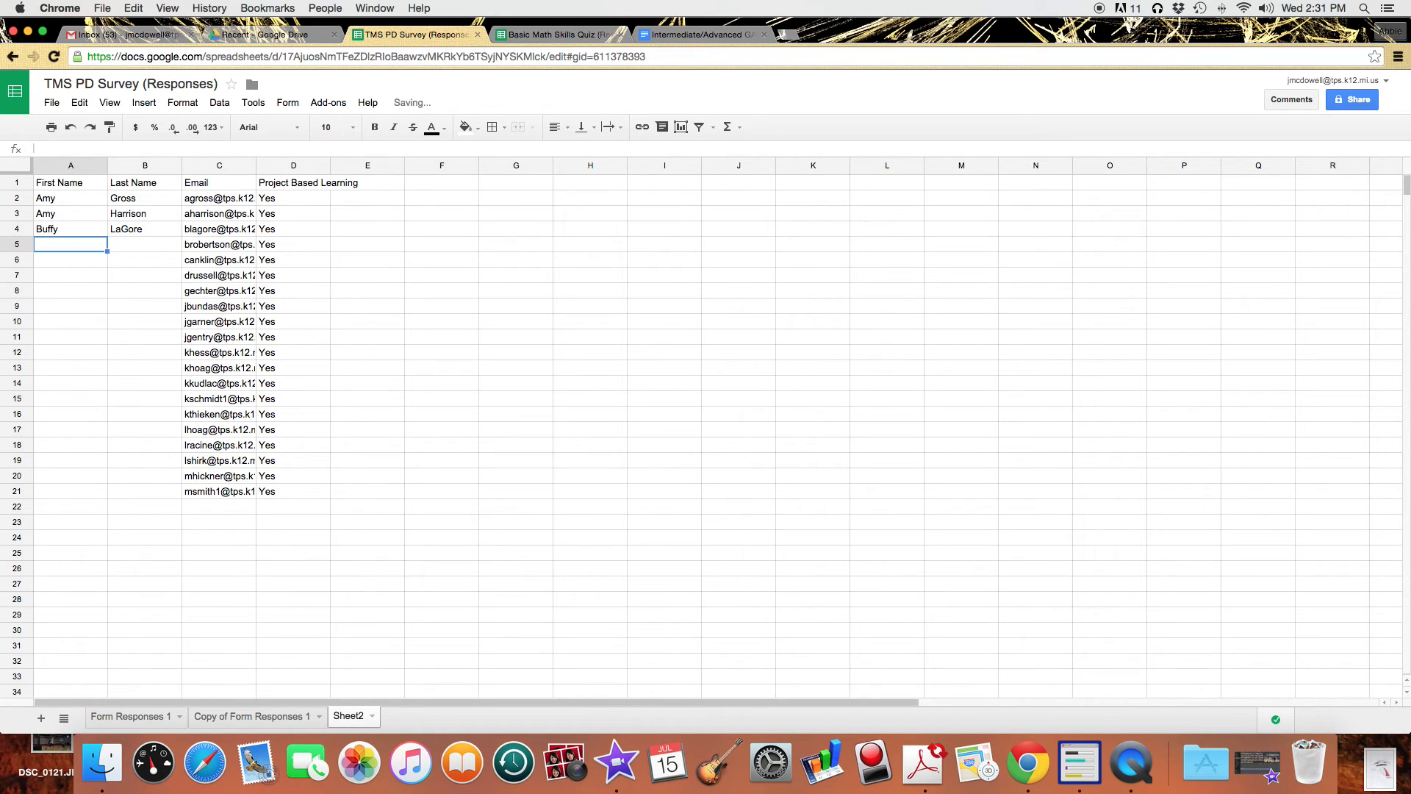
Enter the responders' first and last names in rows 5–7, fixing a misspelled first name in A6.
key(Tab)
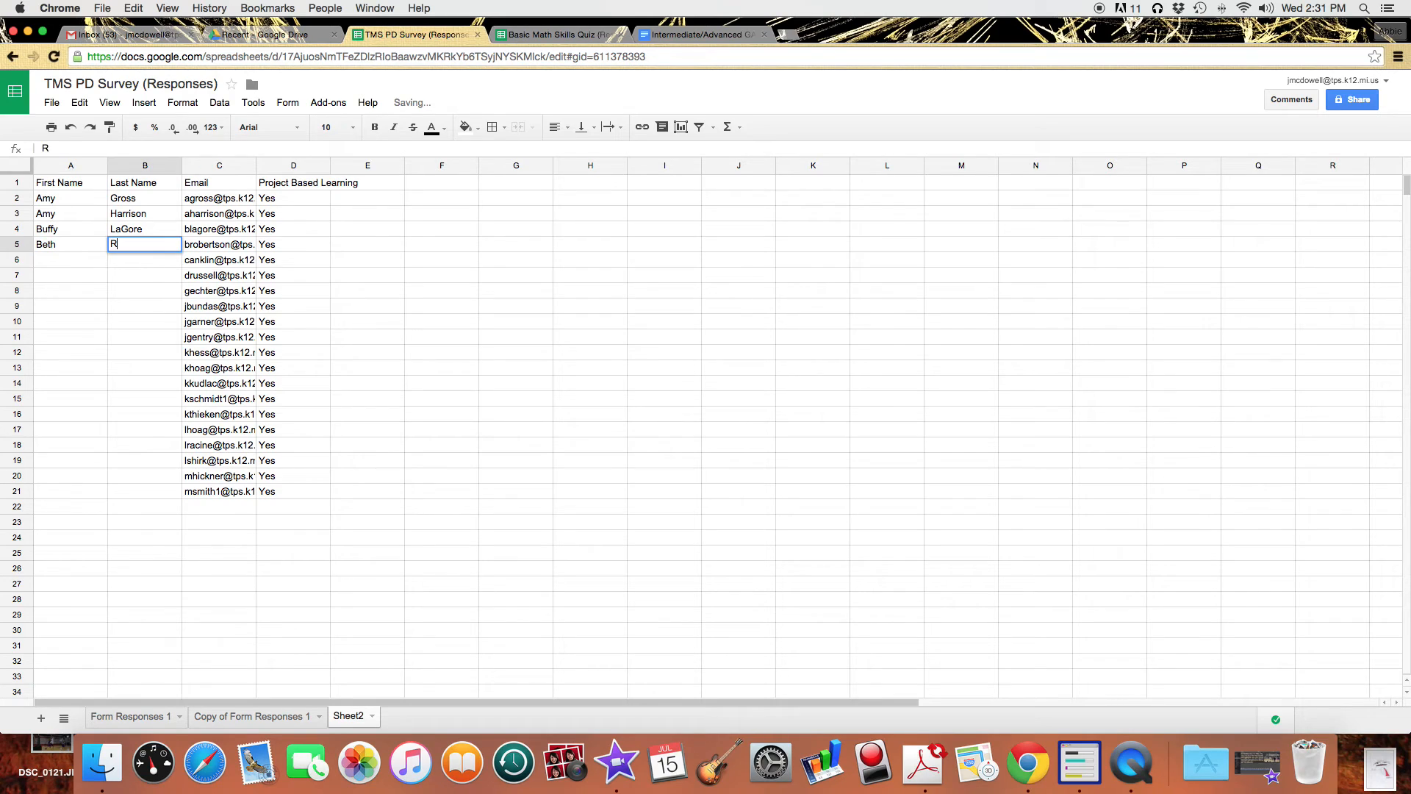
key(Return)
text(Cr)
text(ir)
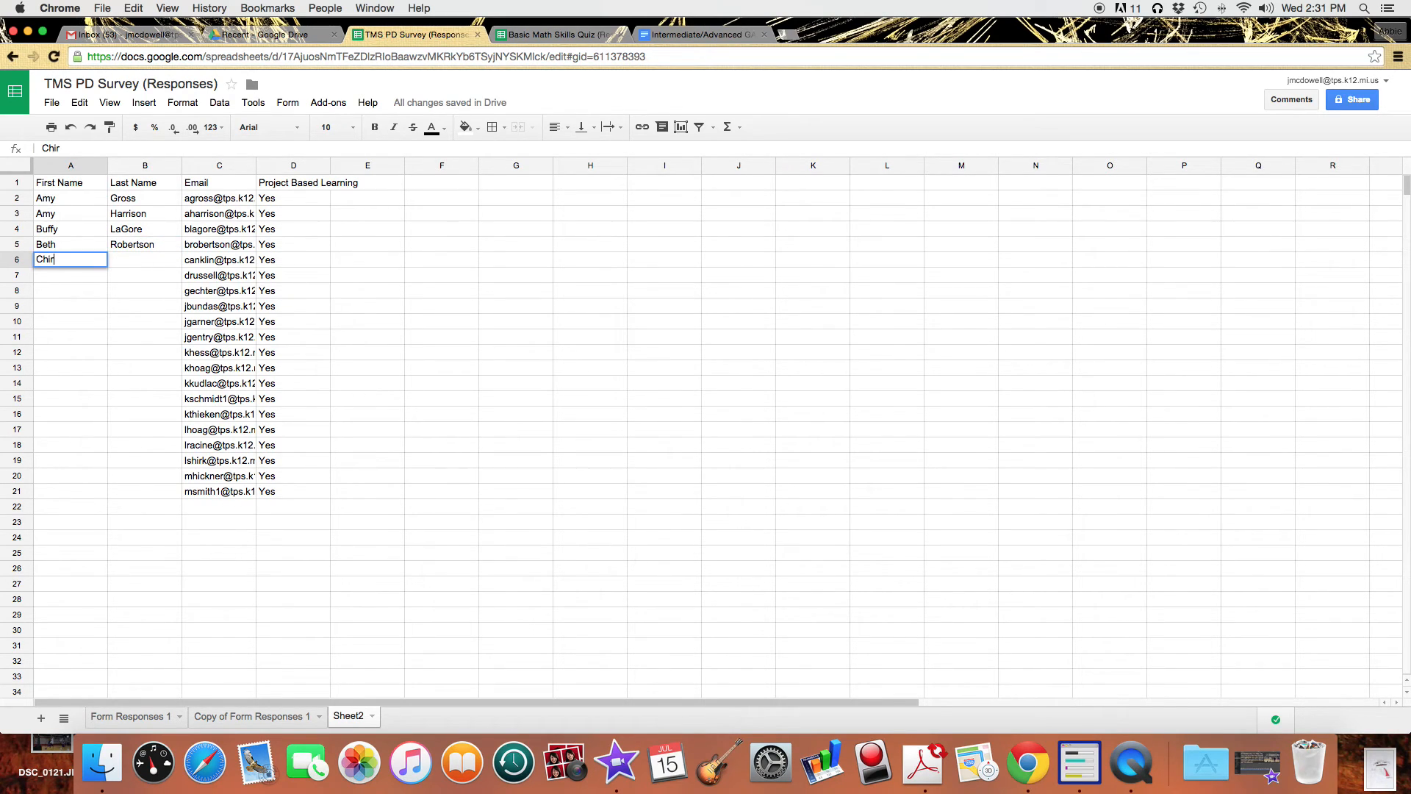
key(Tab)
key(Left)
key(Tab)
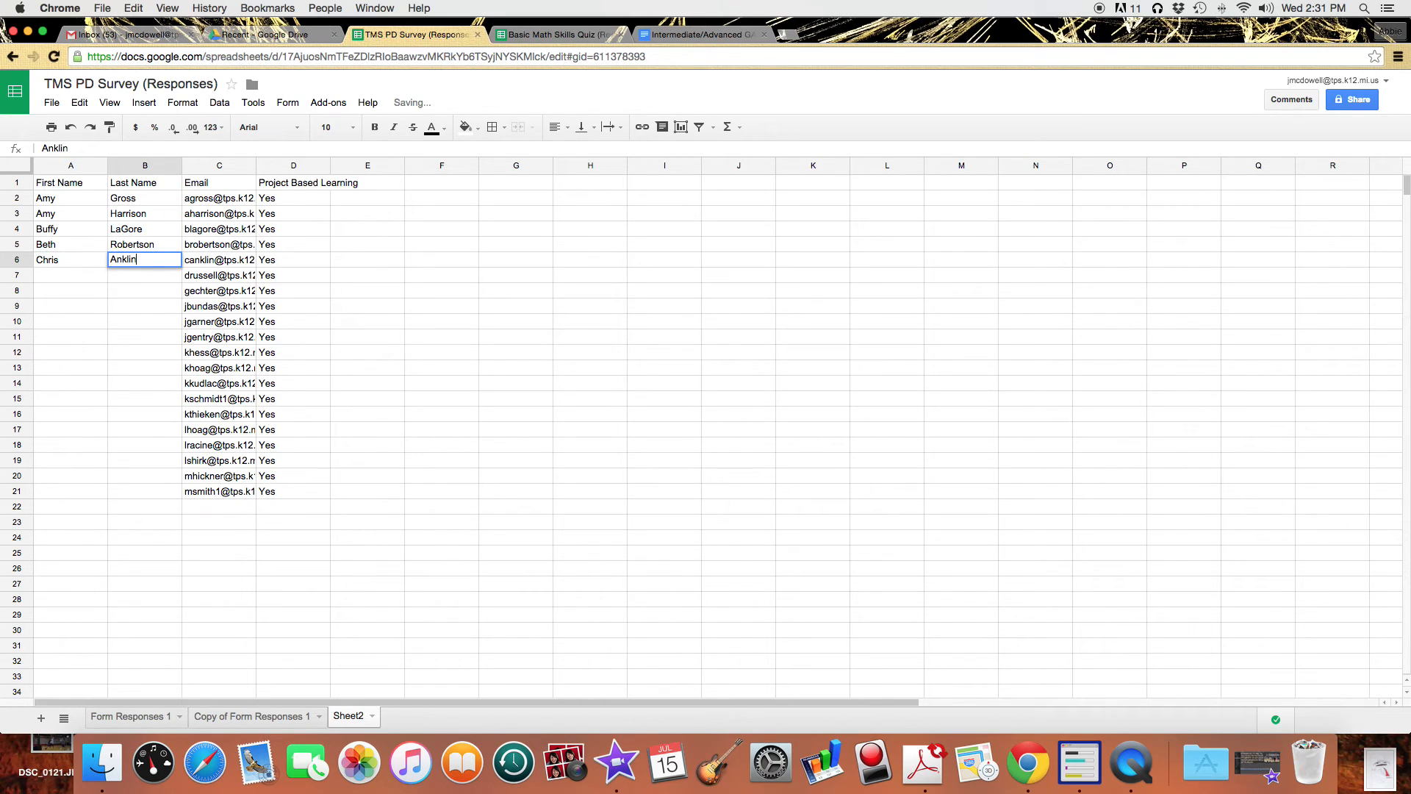
key(Return)
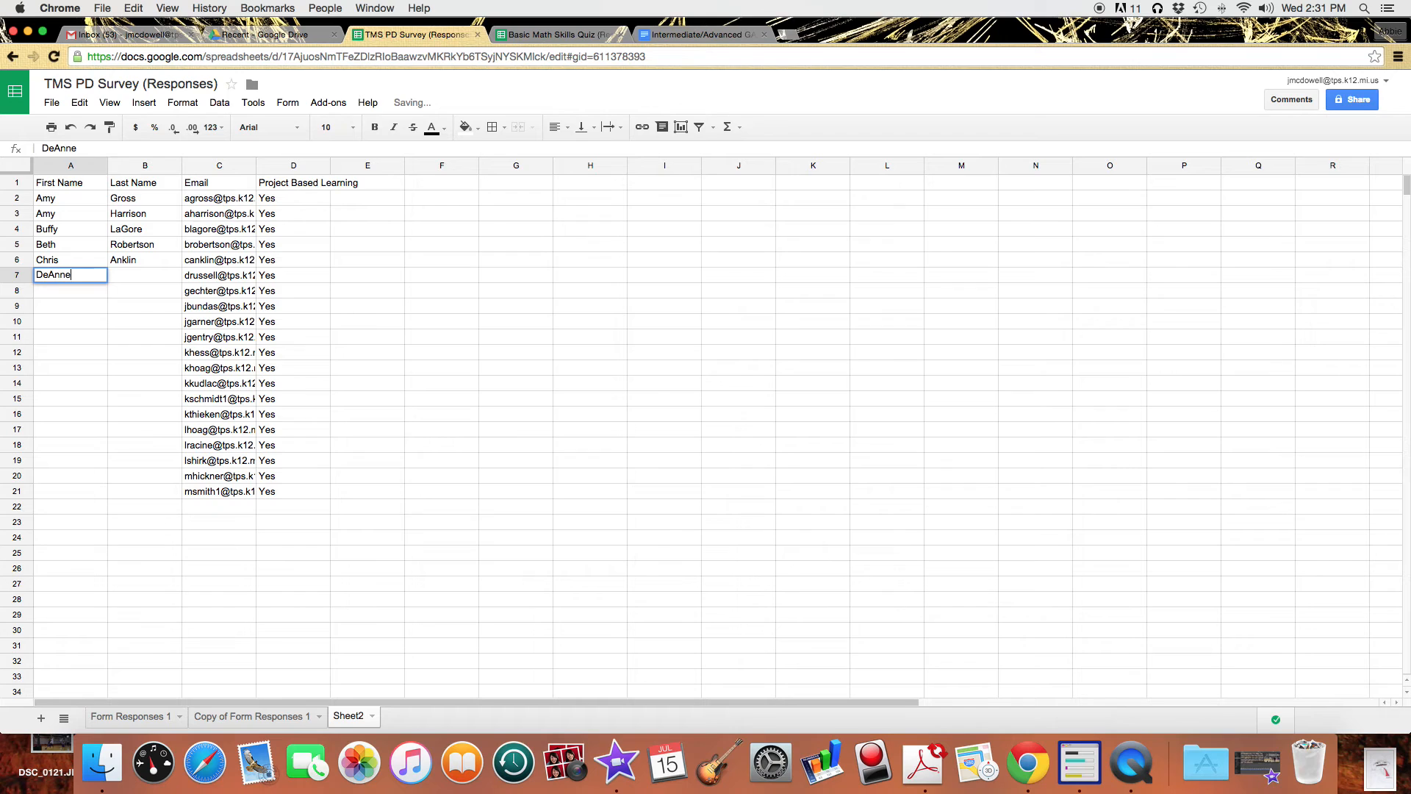
key(Tab)
key(Return)
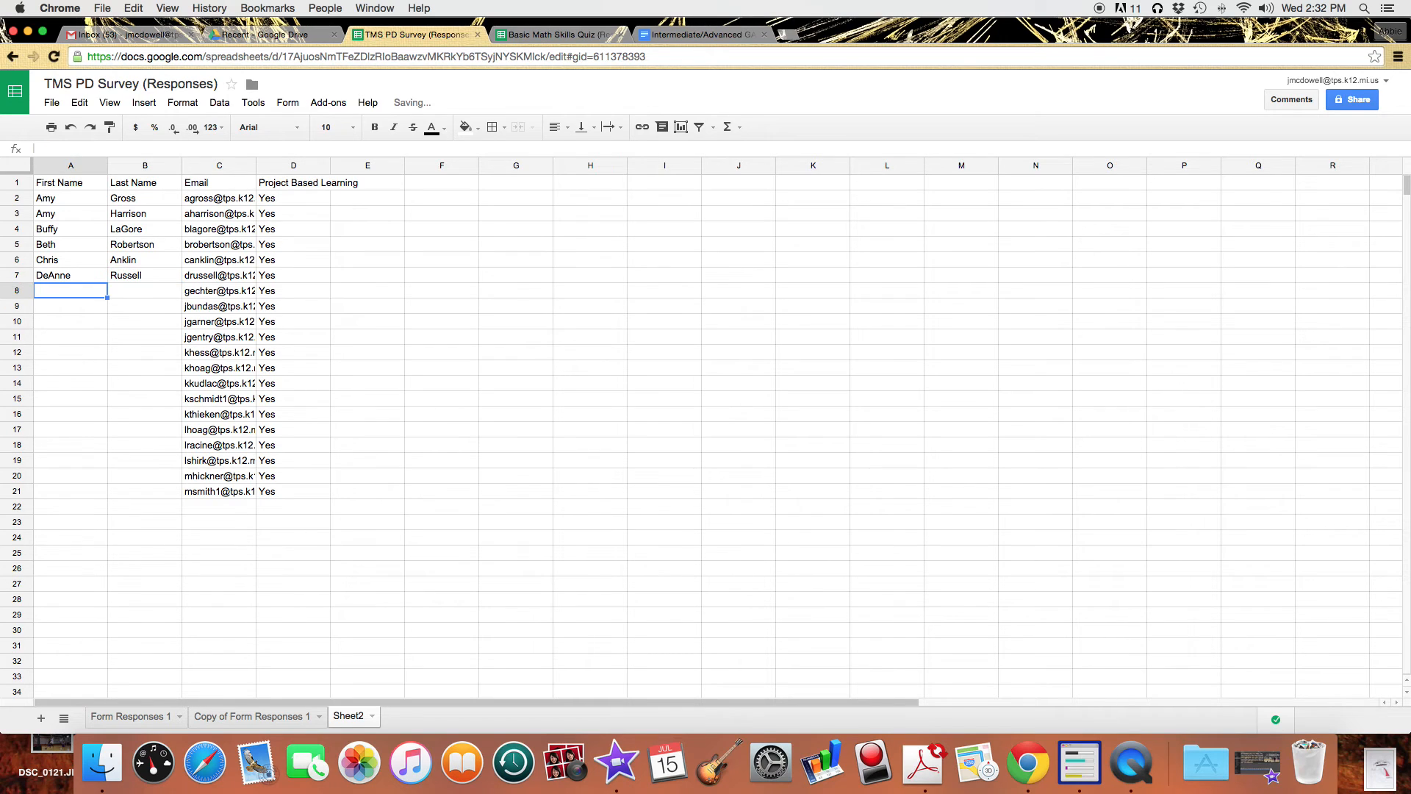
Delete the leftover emails and Yes values in C8:D21.
drag(227, 294, 294, 492)
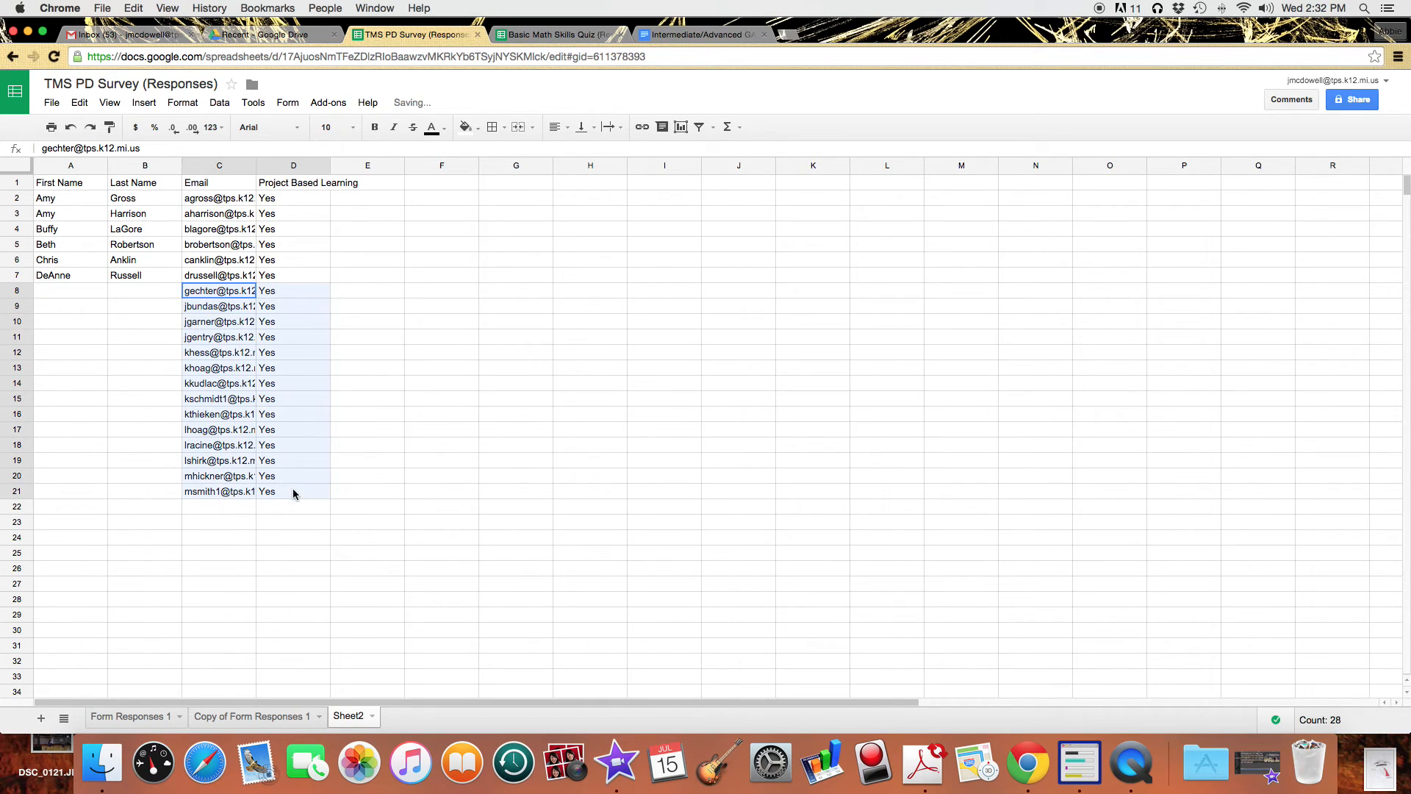
key(Delete)
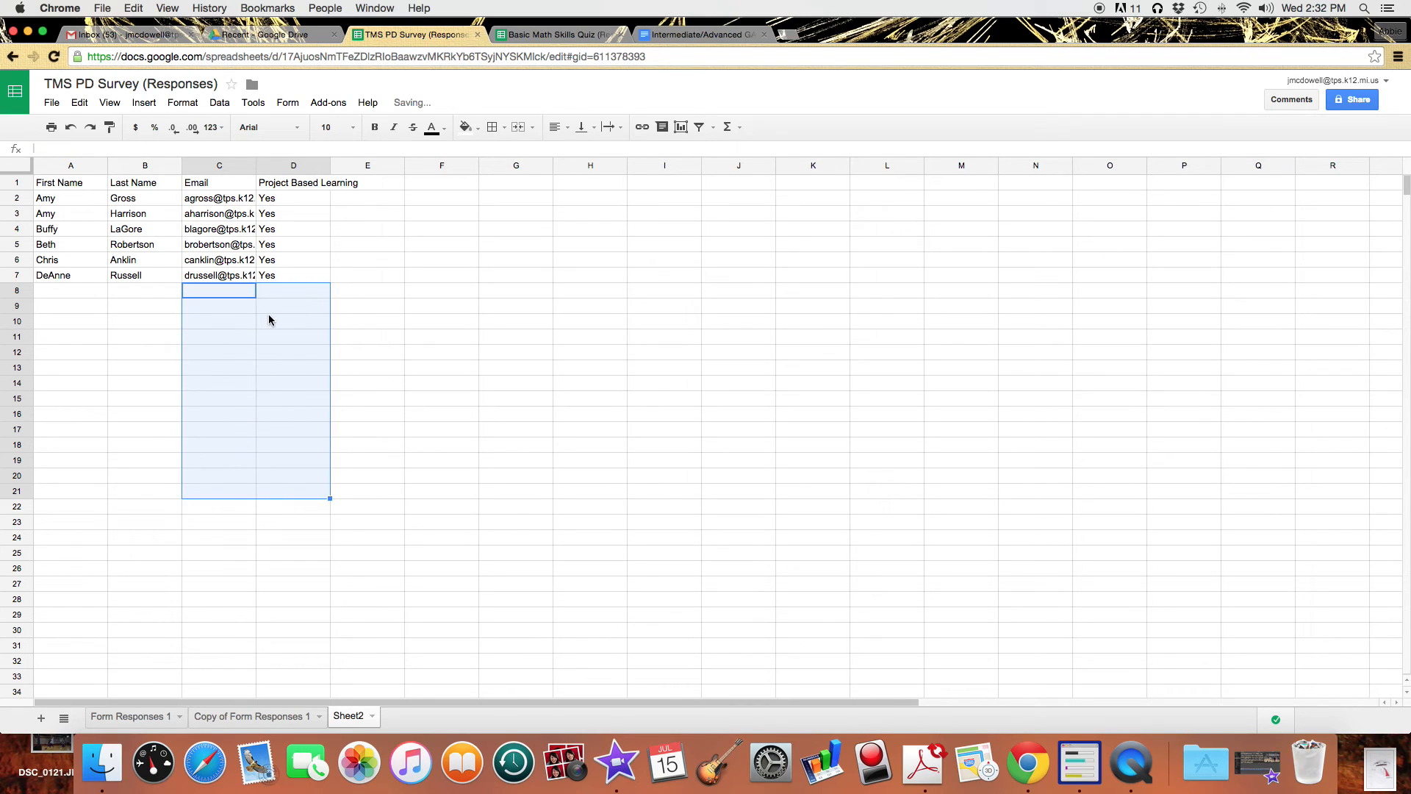
click(104, 274)
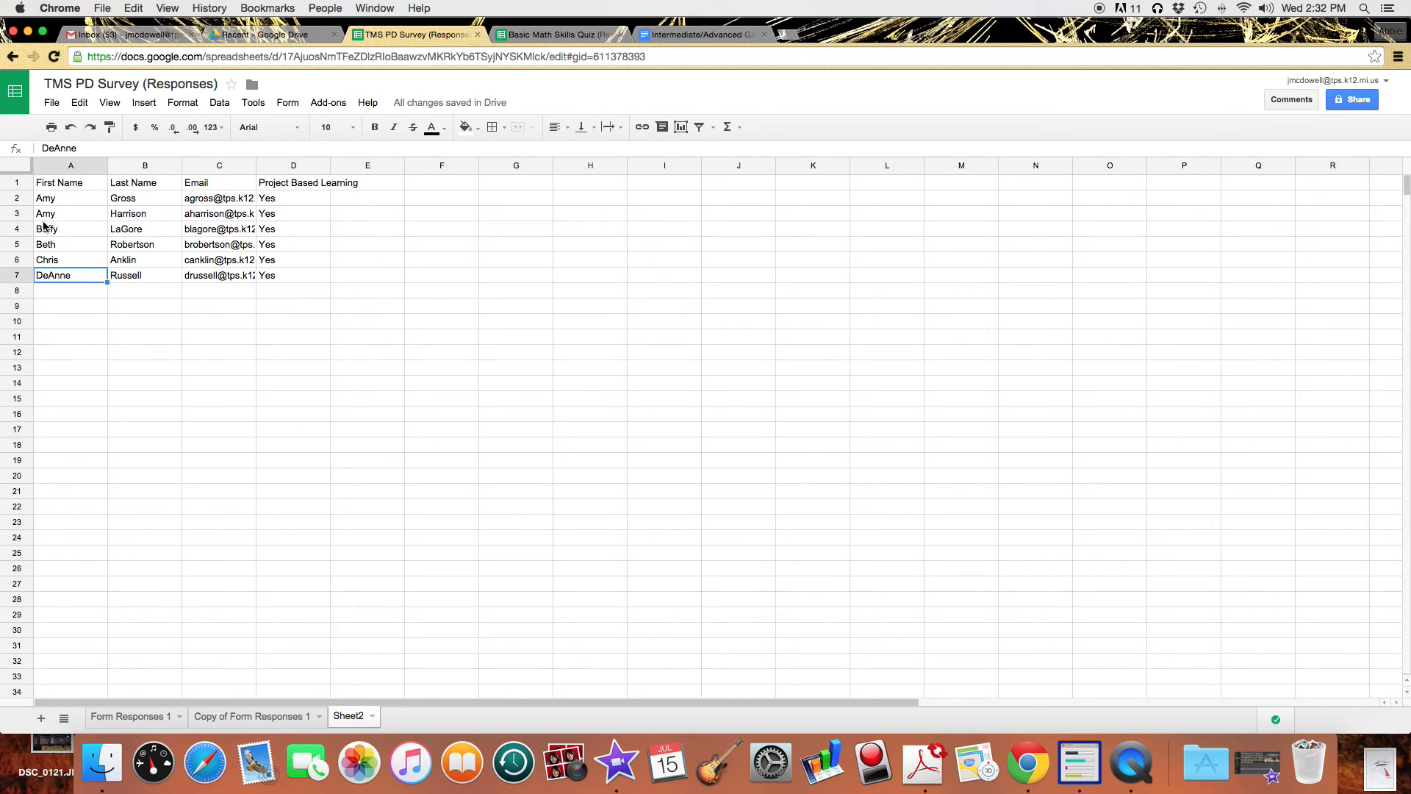
click(106, 328)
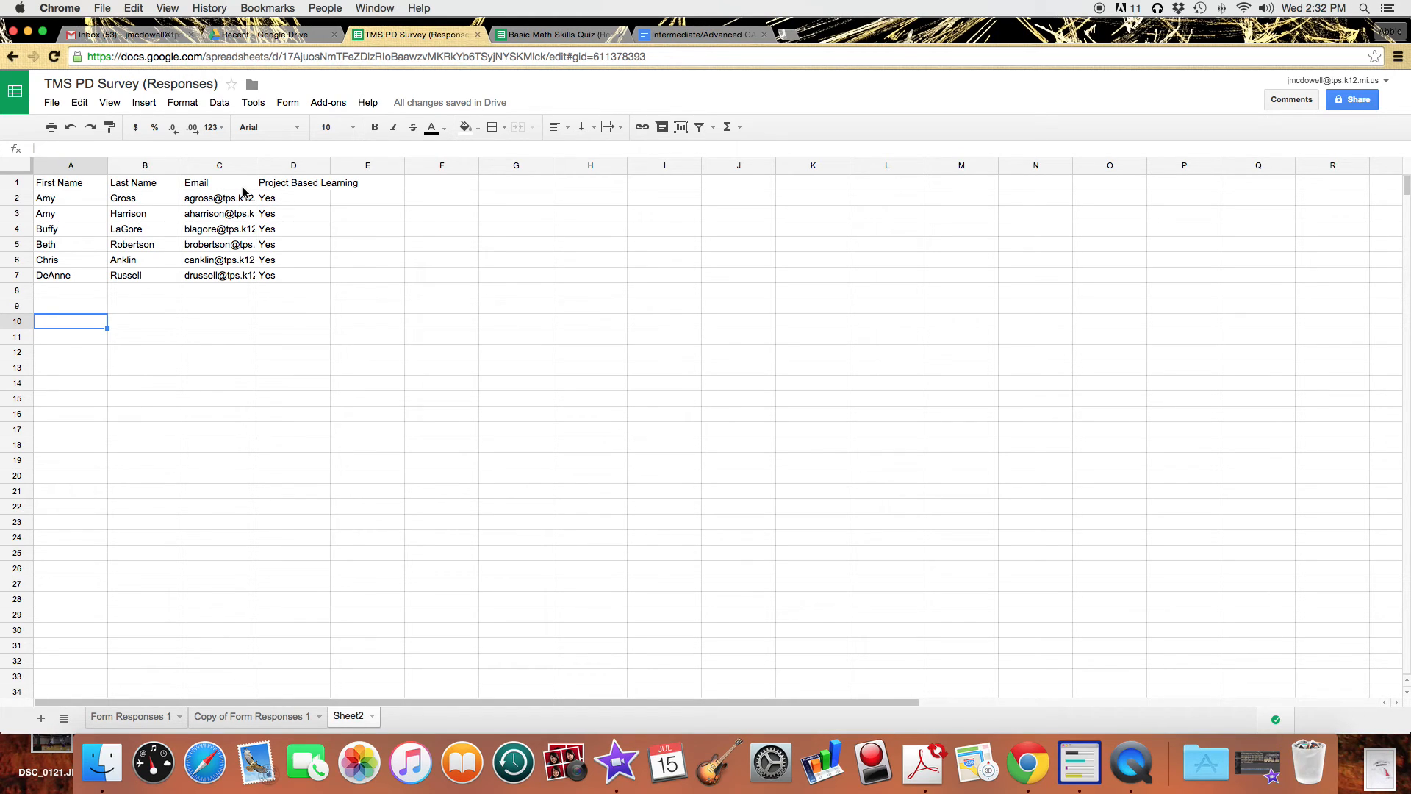
click(48, 110)
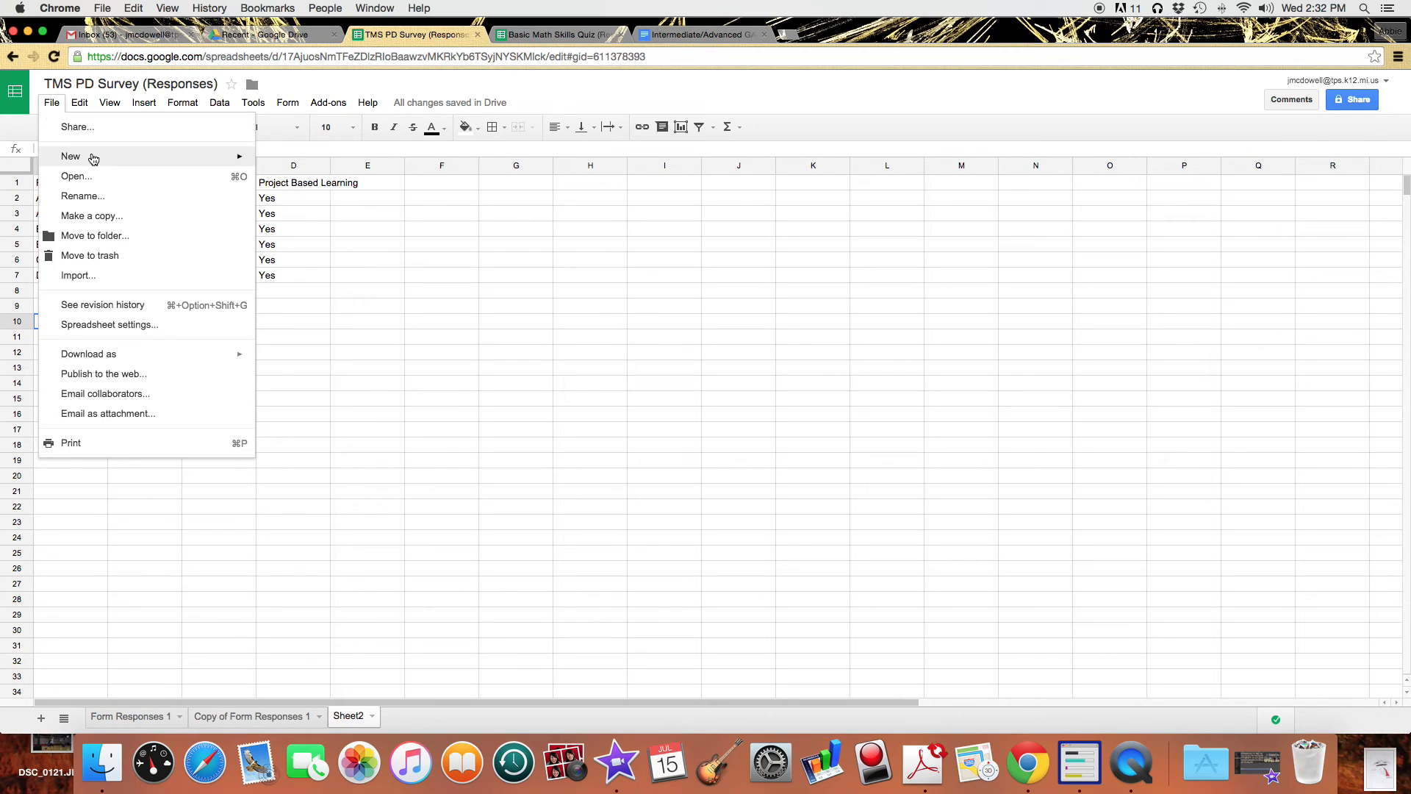
Create a new form titled 'Project Based Learning Interest Group'.
mouse_move(95, 156)
click(310, 222)
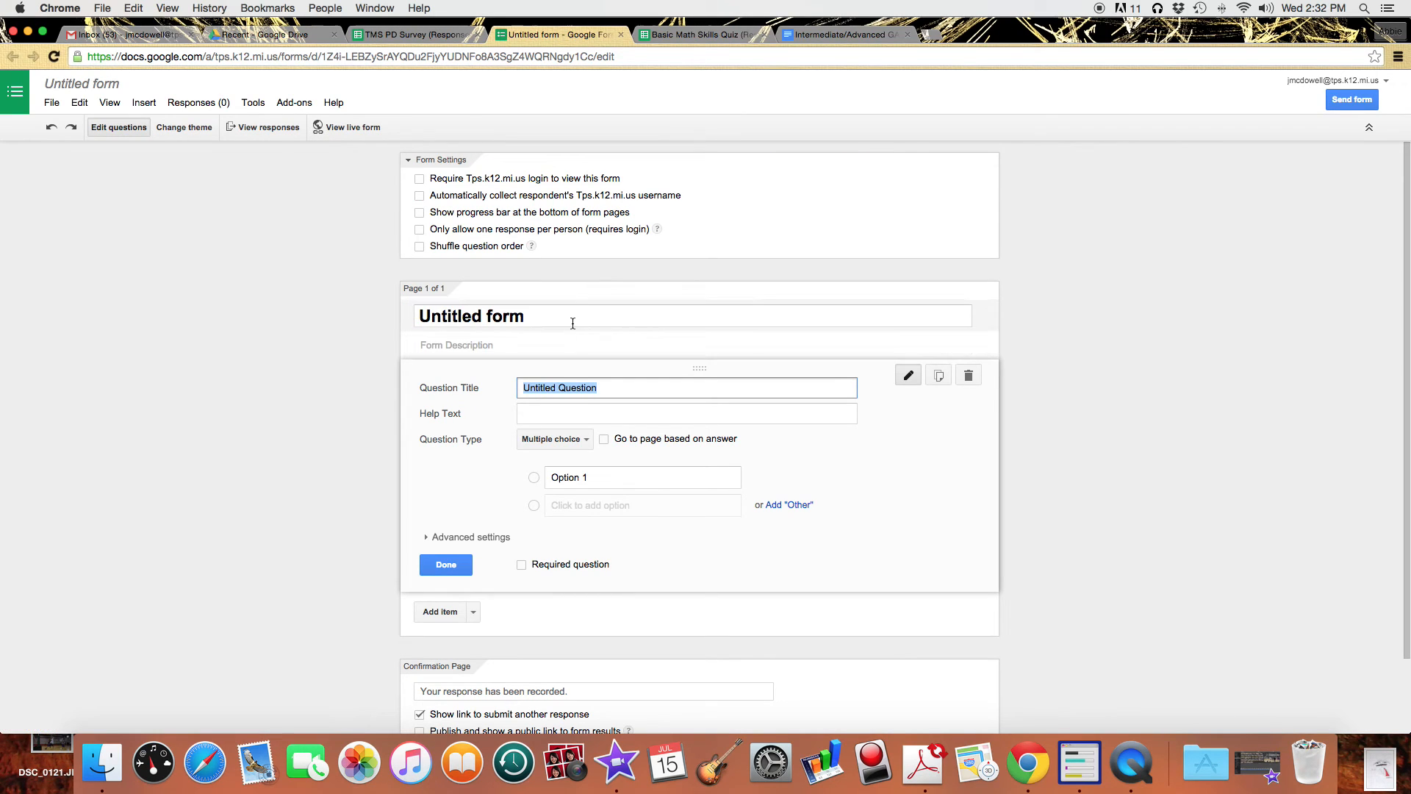
click(573, 321)
key(BackSpace)
key(BackSpace)
key(BackSpace)
key(BackSpace)
key(BackSpace)
key(BackSpace)
key(BackSpace)
key(BackSpace)
key(BackSpace)
key(BackSpace)
key(BackSpace)
key(BackSpace)
key(BackSpace)
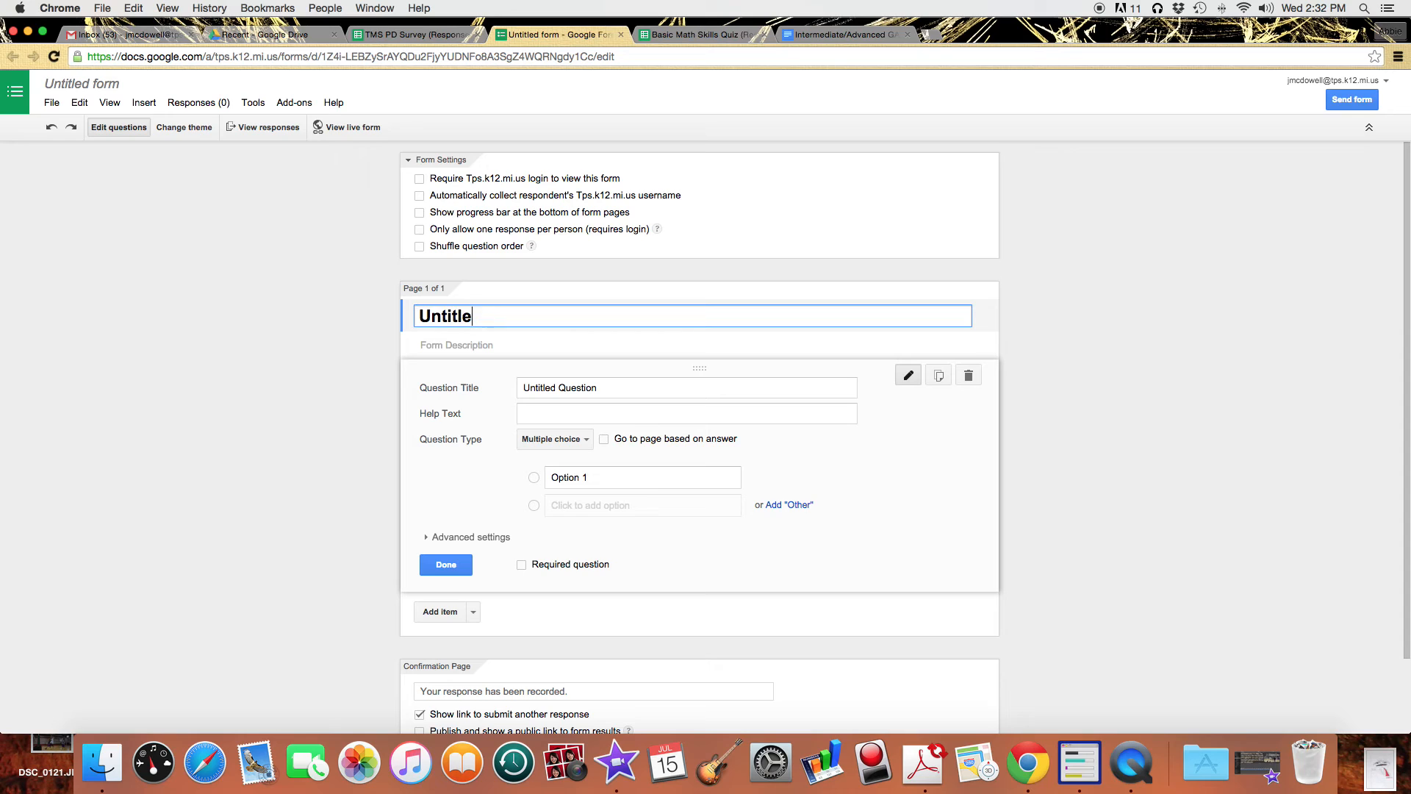
text(Project Based Learni)
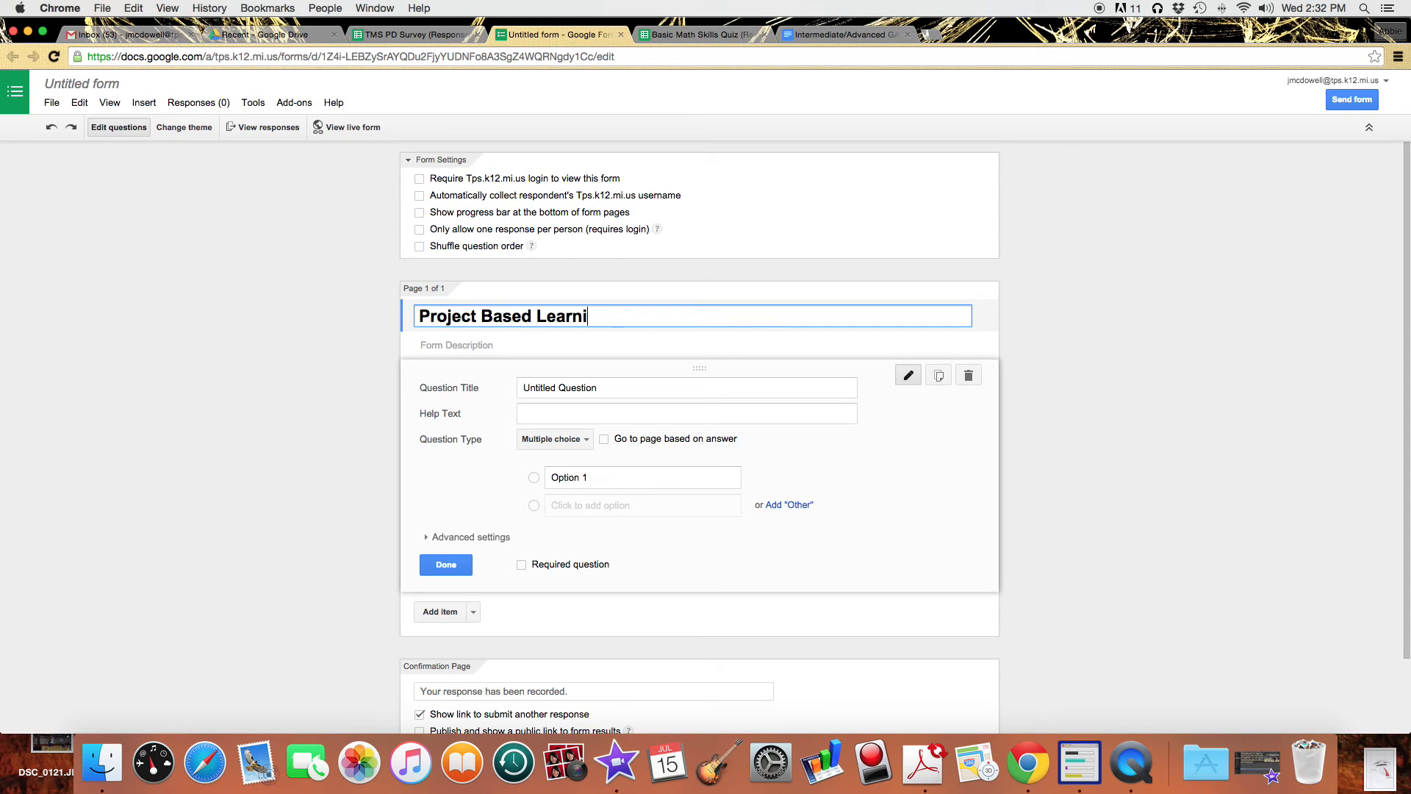
text(ng Interest Group)
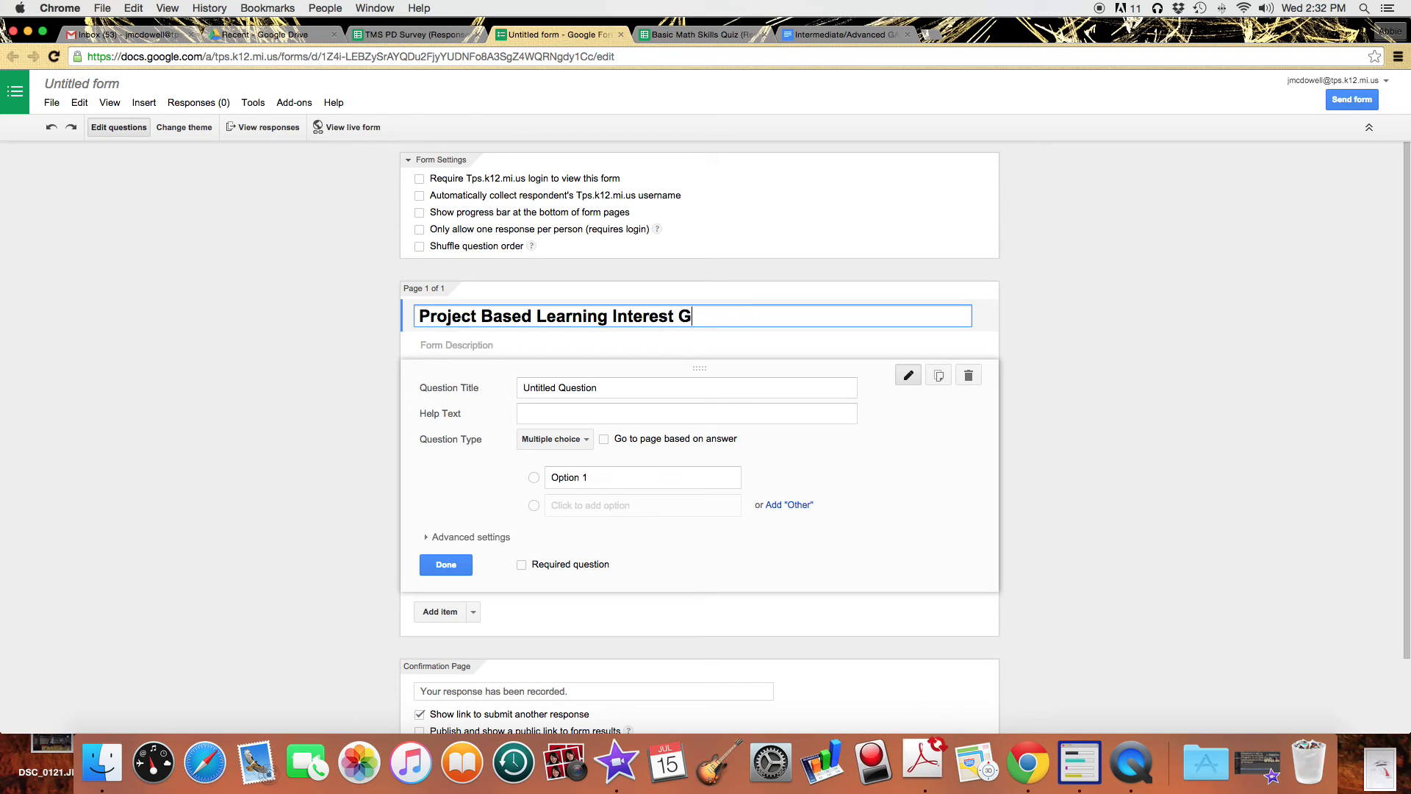
Title the first question 'First Name' and bring up its question types.
click(622, 389)
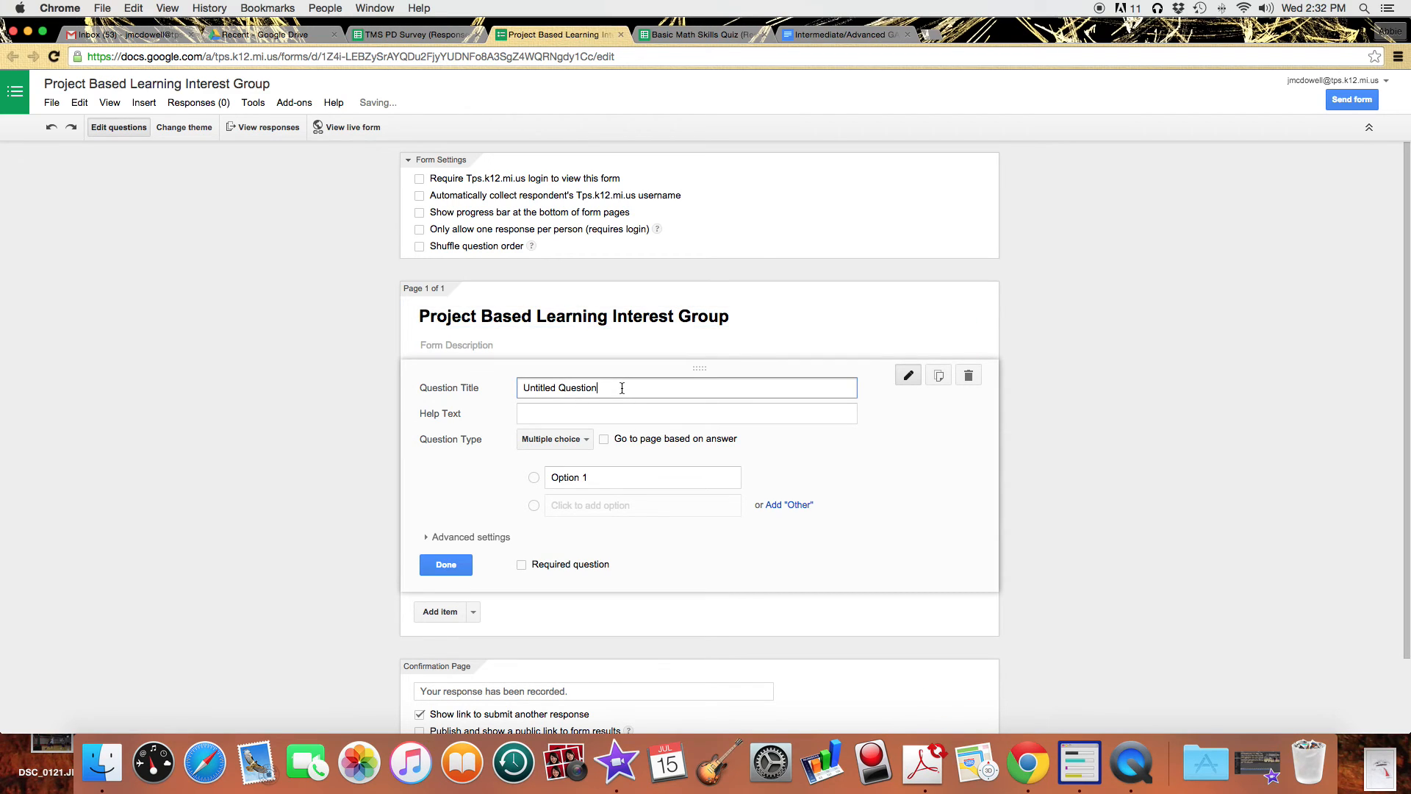
key(BackSpace)
key(BackSpace)
key(BackSpace)
key(BackSpace)
key(BackSpace)
key(BackSpace)
key(BackSpace)
key(BackSpace)
key(BackSpace)
key(BackSpace)
key(BackSpace)
key(BackSpace)
text(First Name)
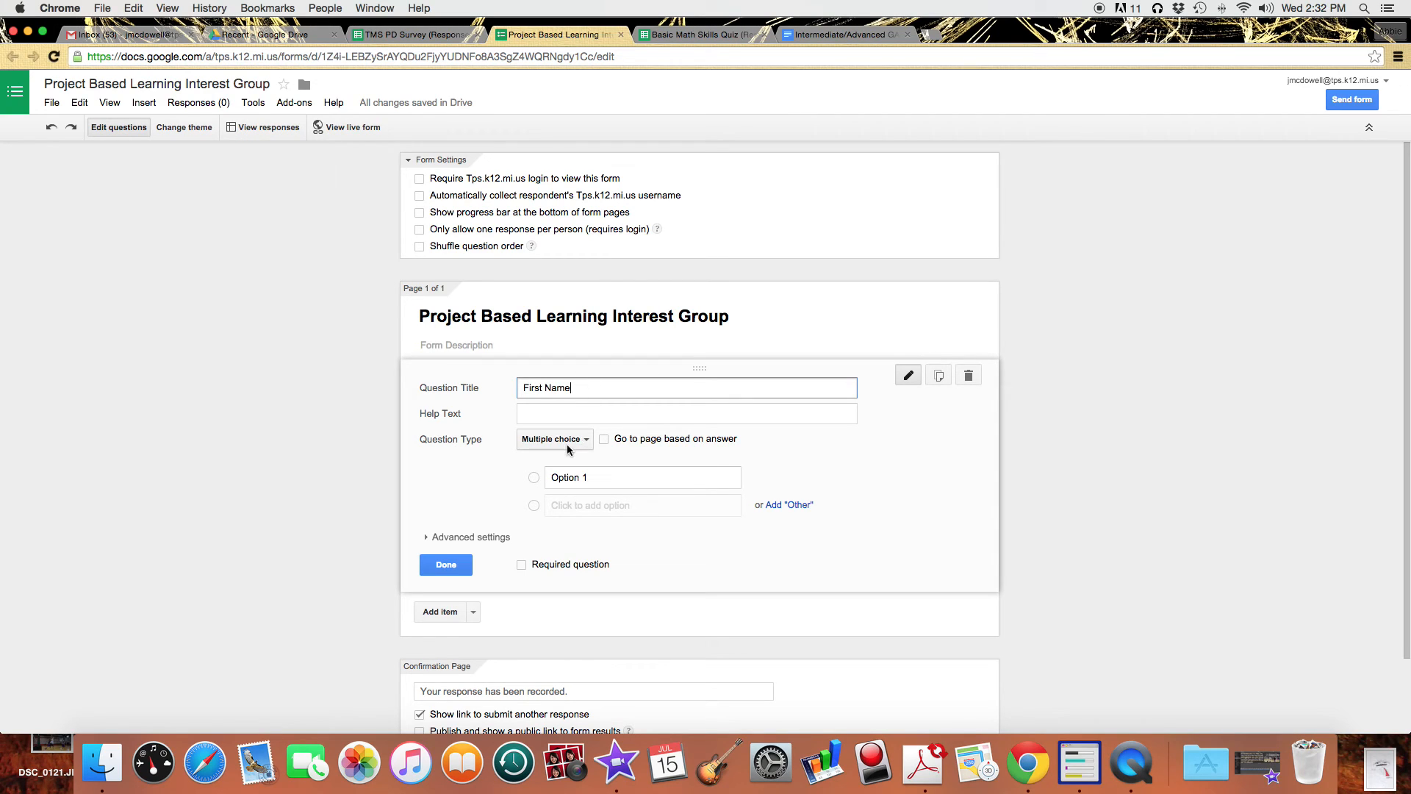
click(567, 444)
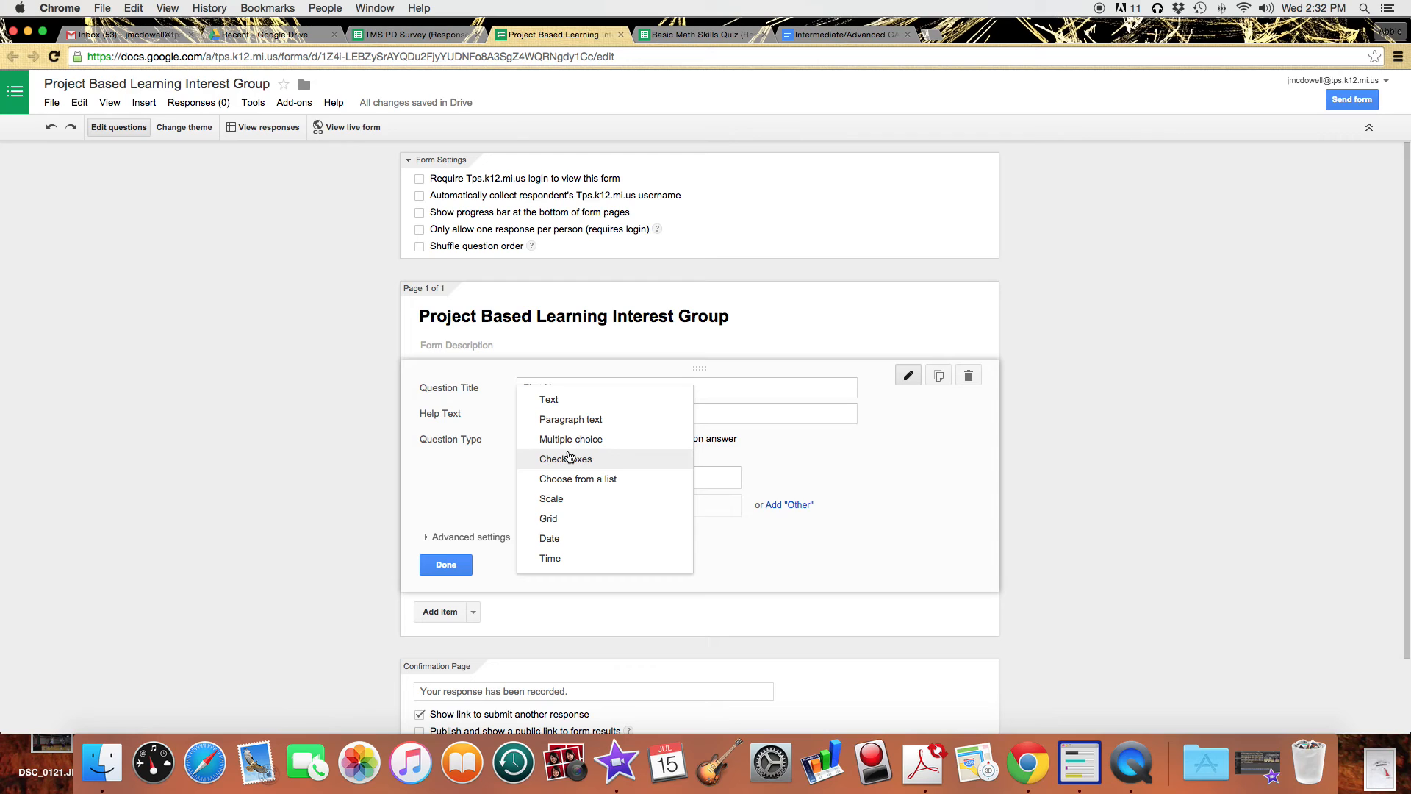
Make First Name a required text question, with domain sign-in and username collection on.
click(549, 400)
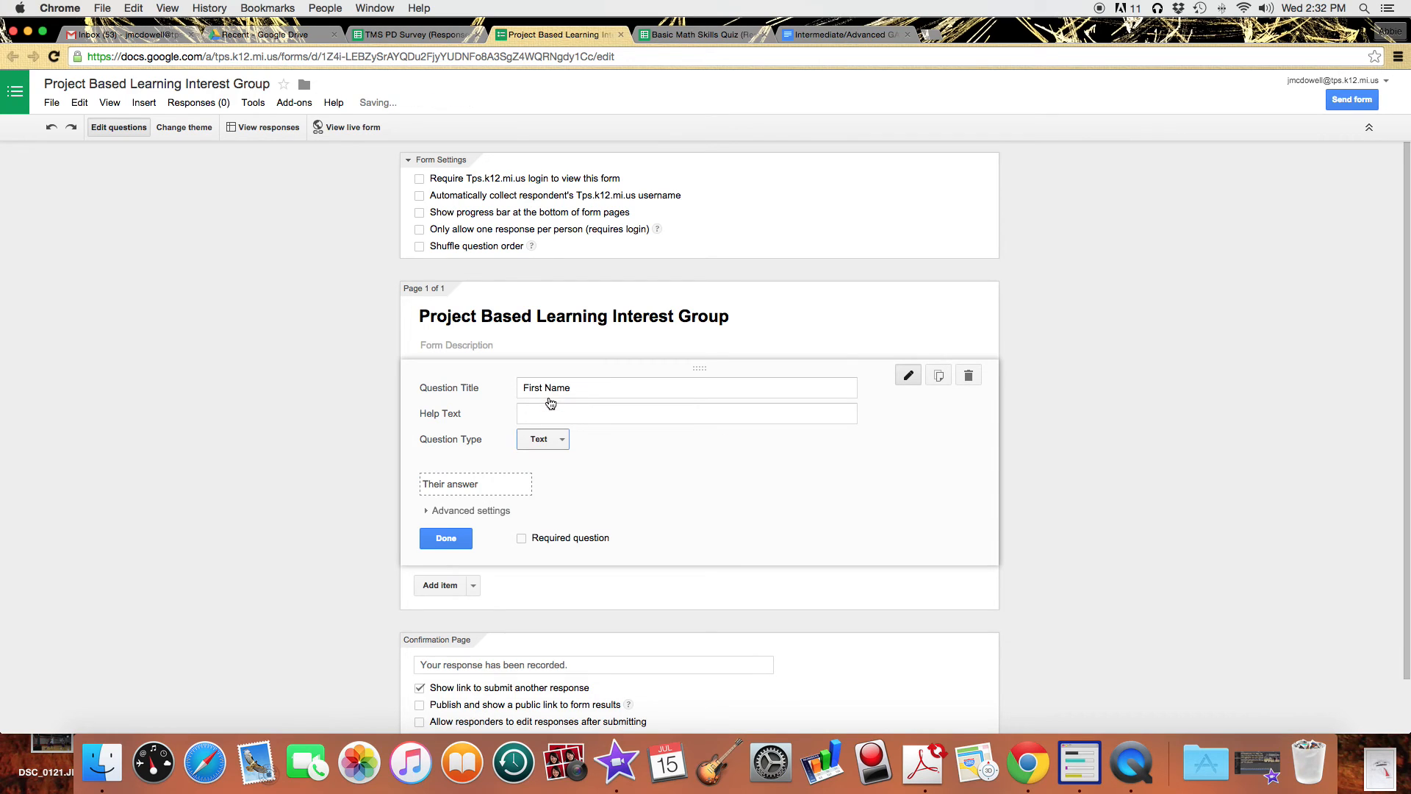
click(522, 539)
click(419, 180)
click(420, 196)
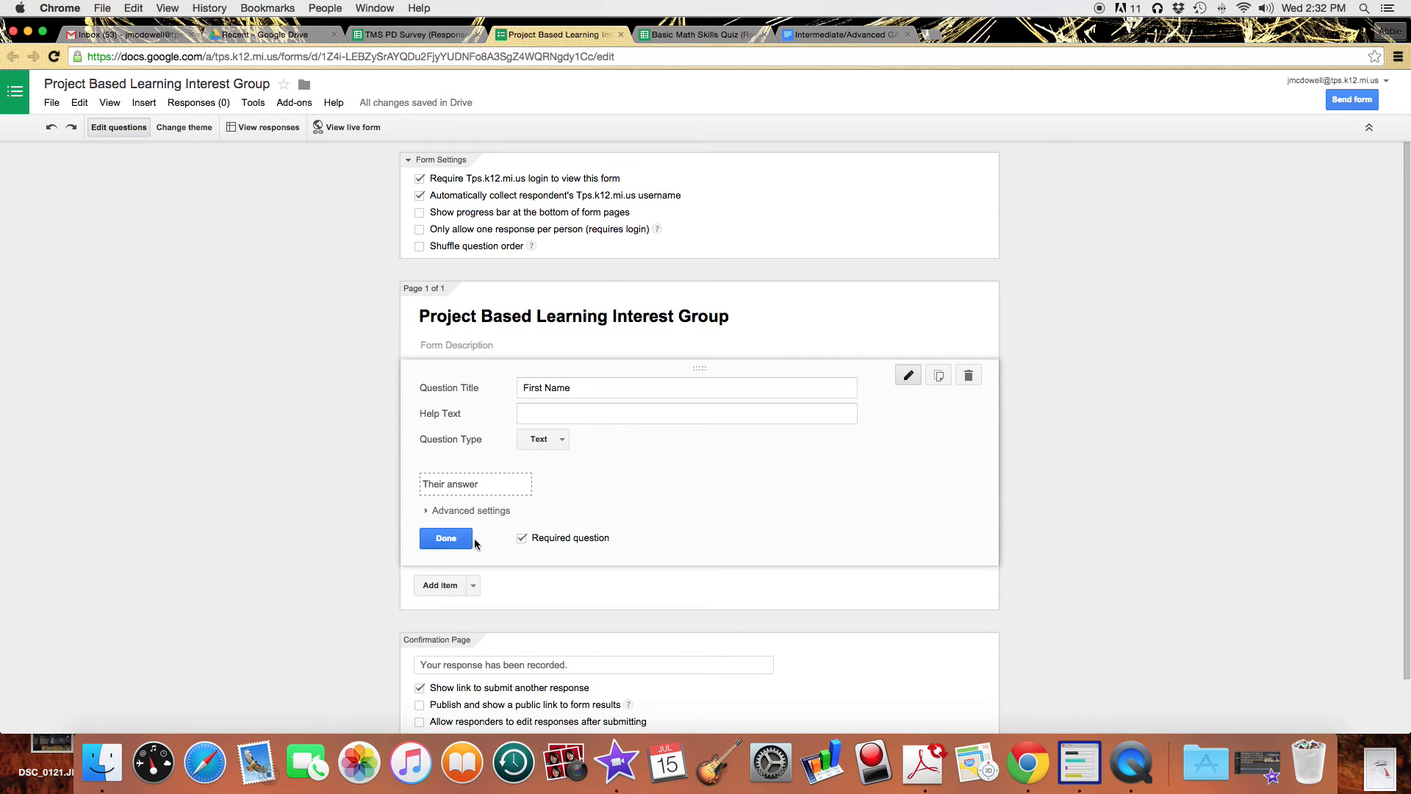
Duplicate the question twice, retitling the copies Last Name and Email Address.
click(939, 377)
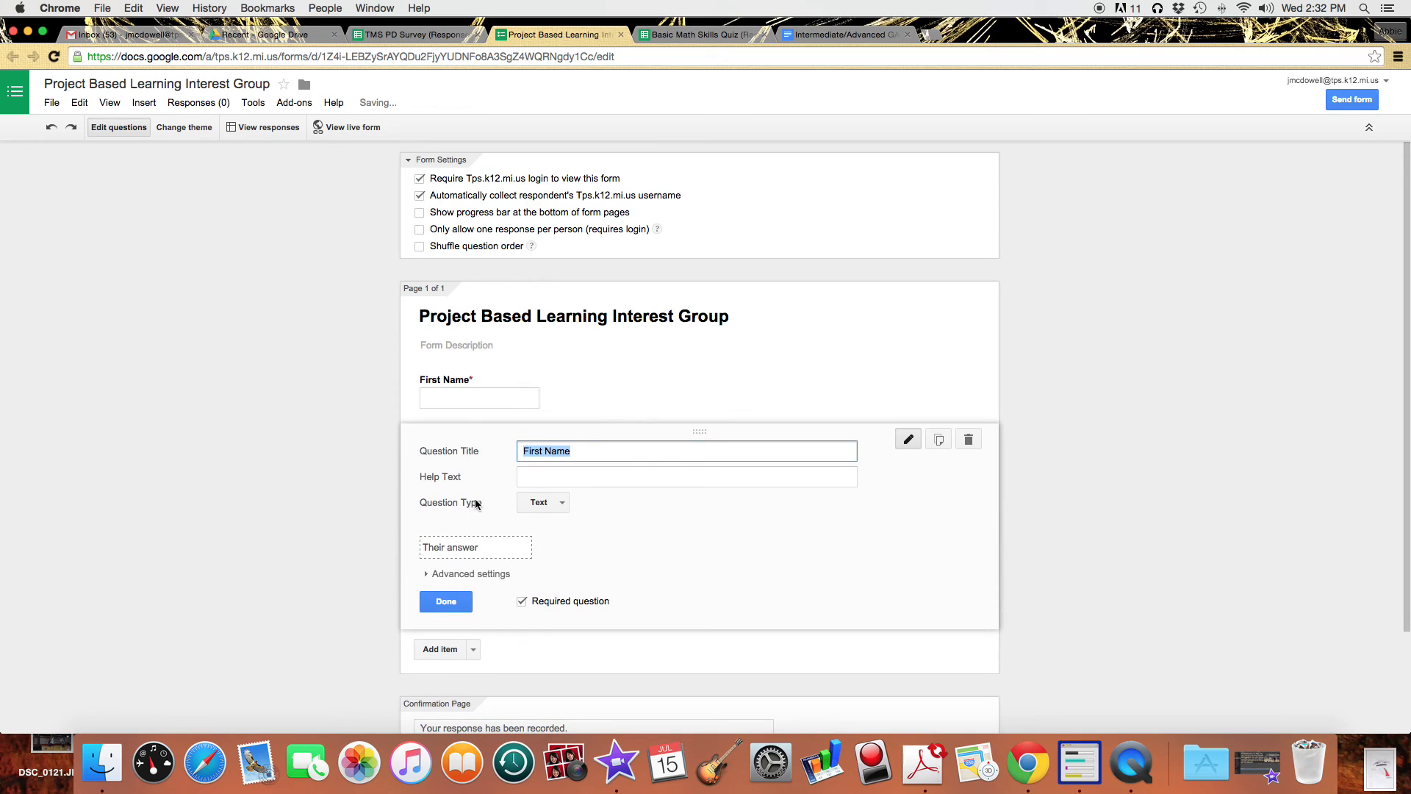
text(Last N)
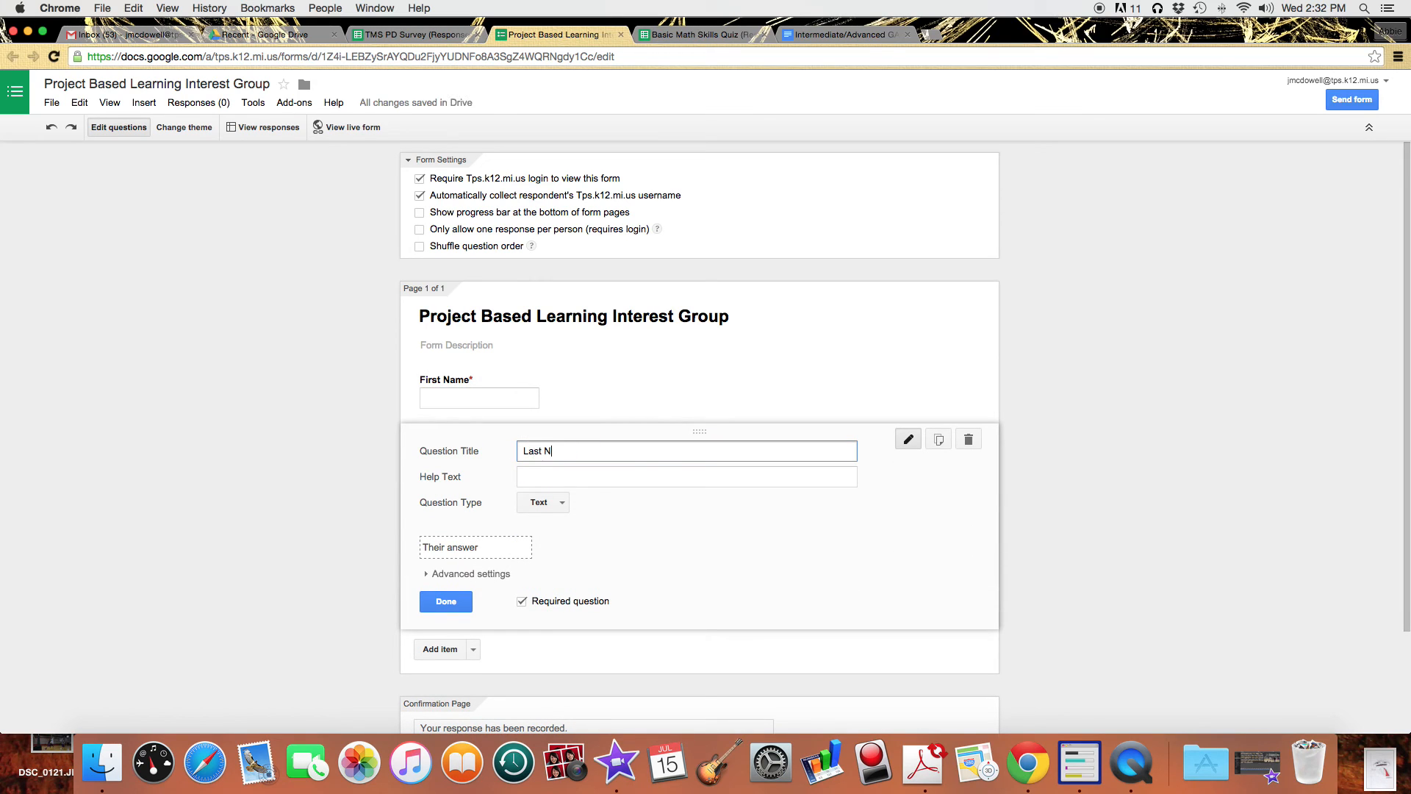
key(BackSpace)
key(BackSpace)
click(938, 441)
text(email)
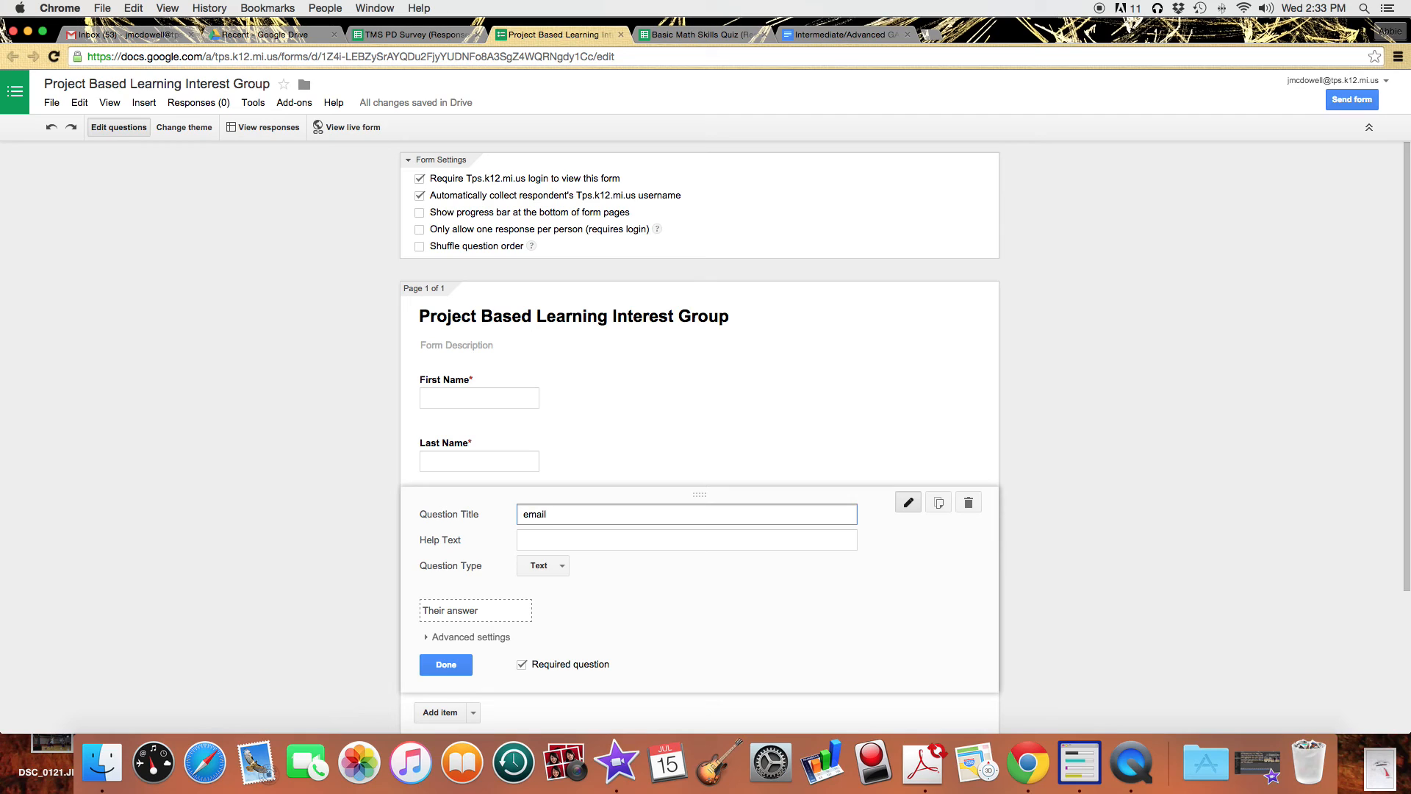
key(BackSpace)
key(BackSpace)
text(Em)
Turn off the sign-in requirement and return to the TMS PD Survey (Responses) spreadsheet.
click(420, 178)
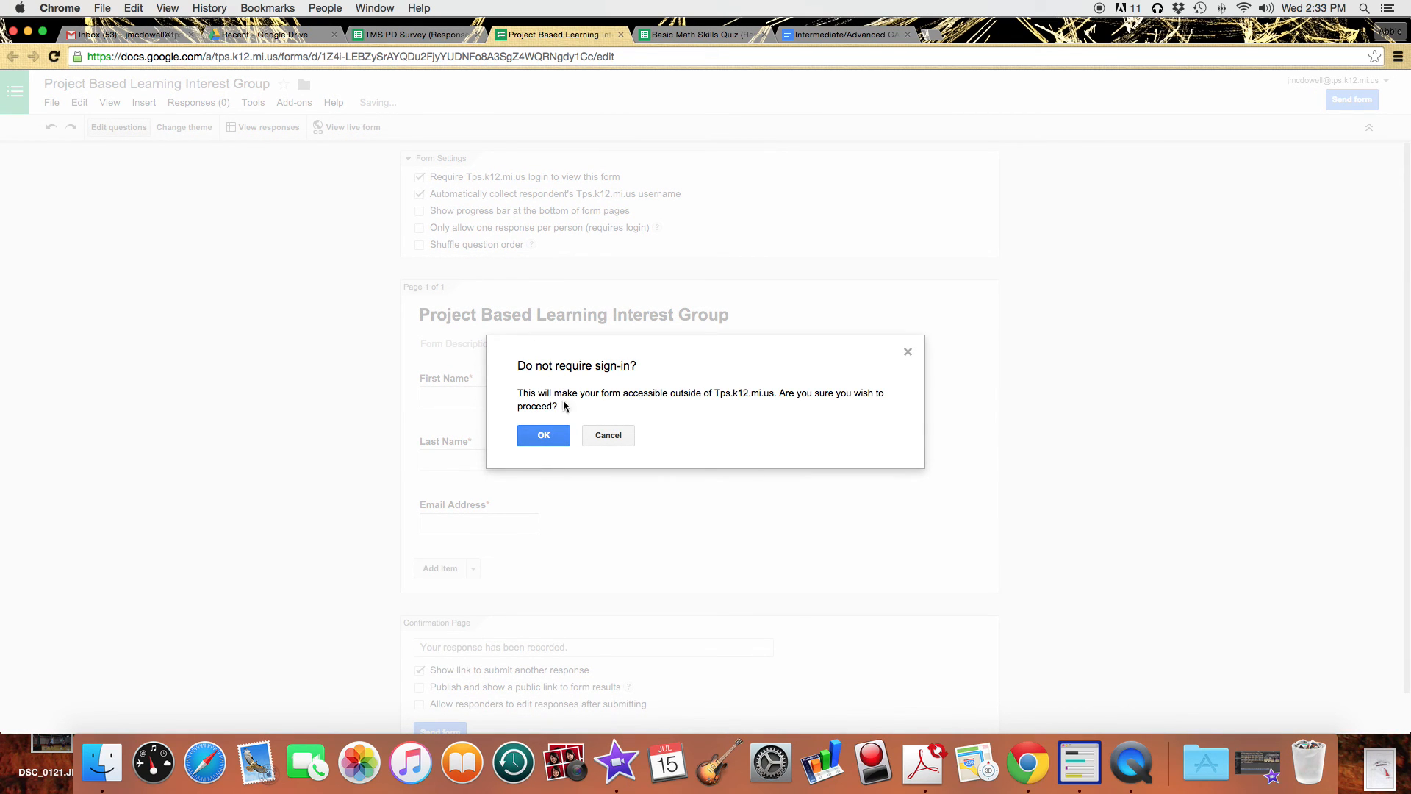
click(571, 434)
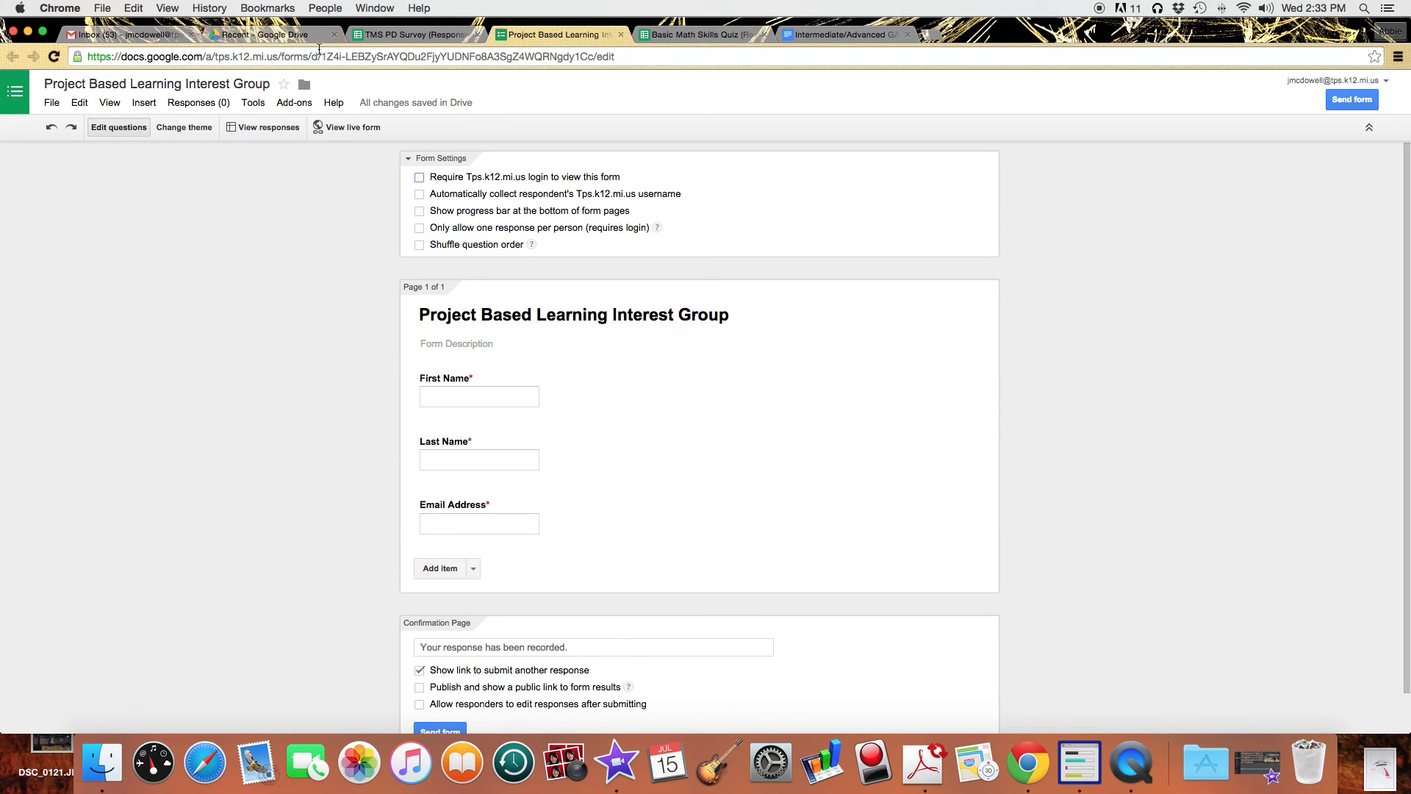
click(407, 35)
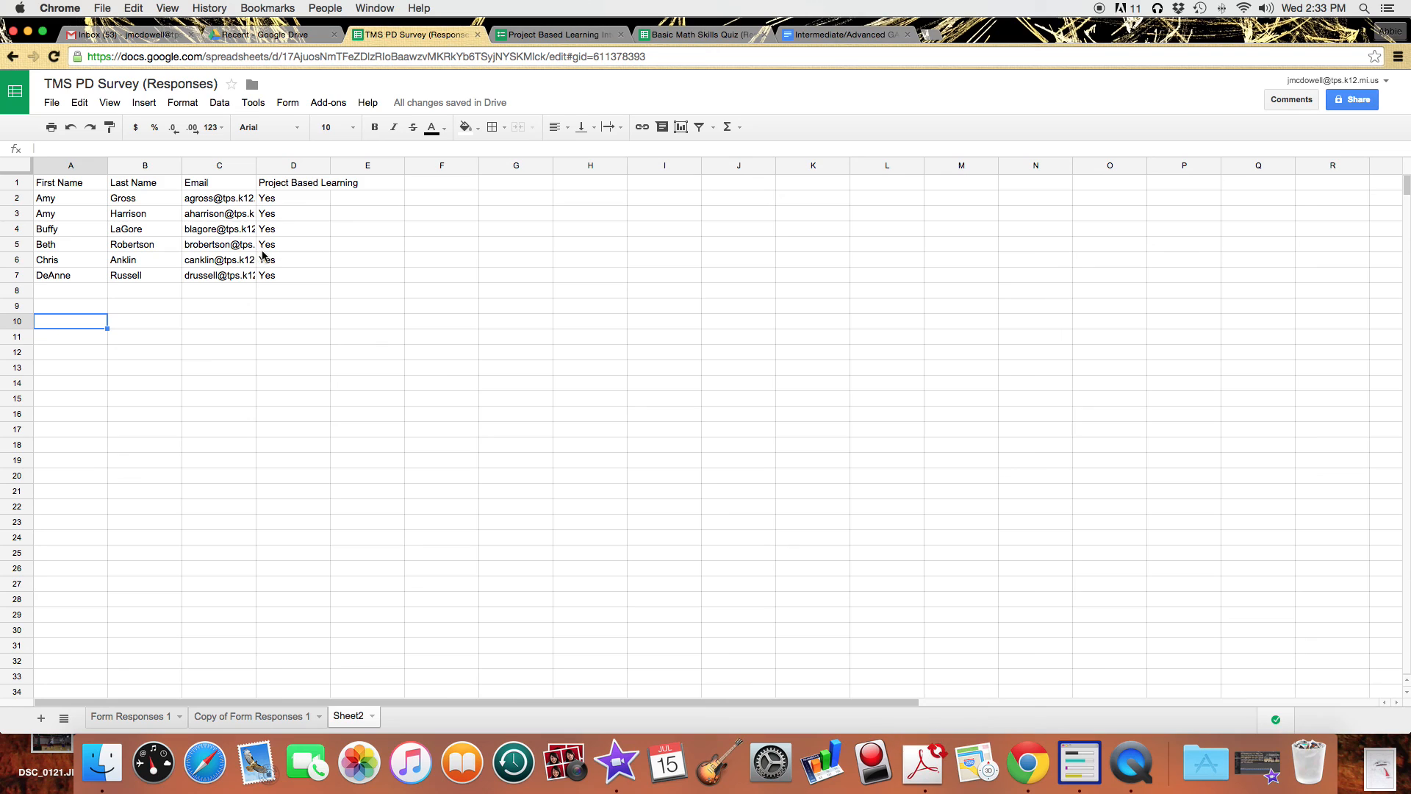
Download the spreadsheet as a Microsoft Excel (.xlsx) file.
click(52, 103)
mouse_move(179, 359)
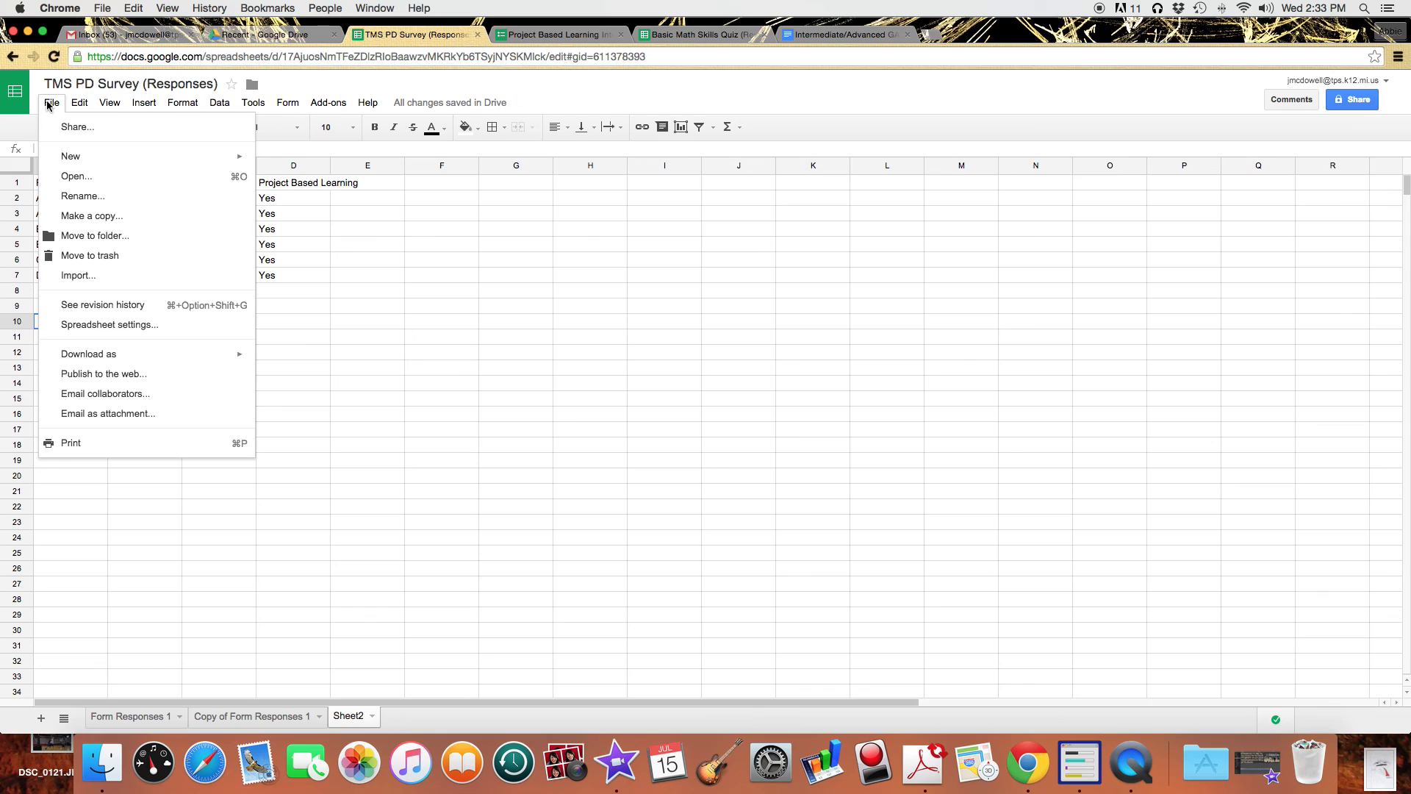
mouse_move(126, 359)
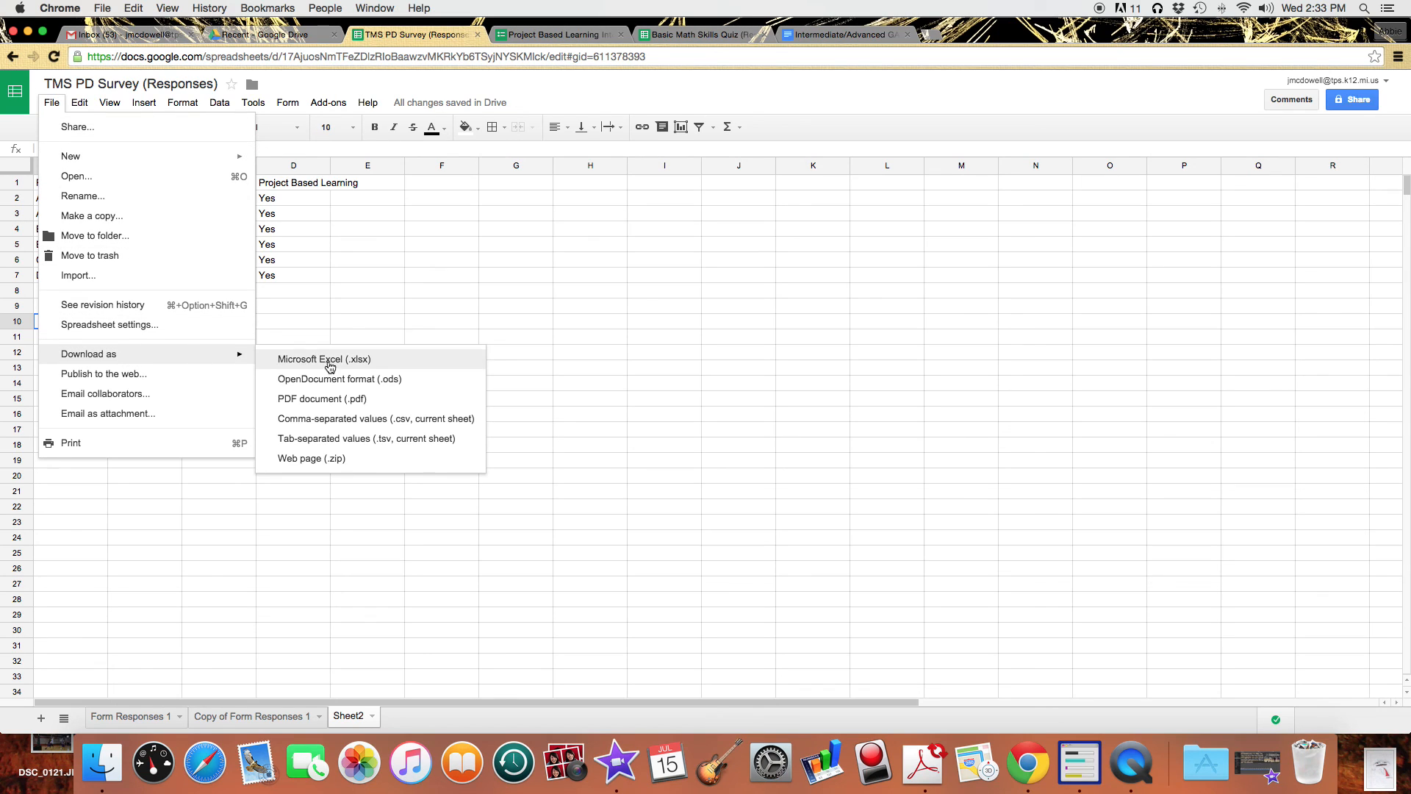
click(344, 418)
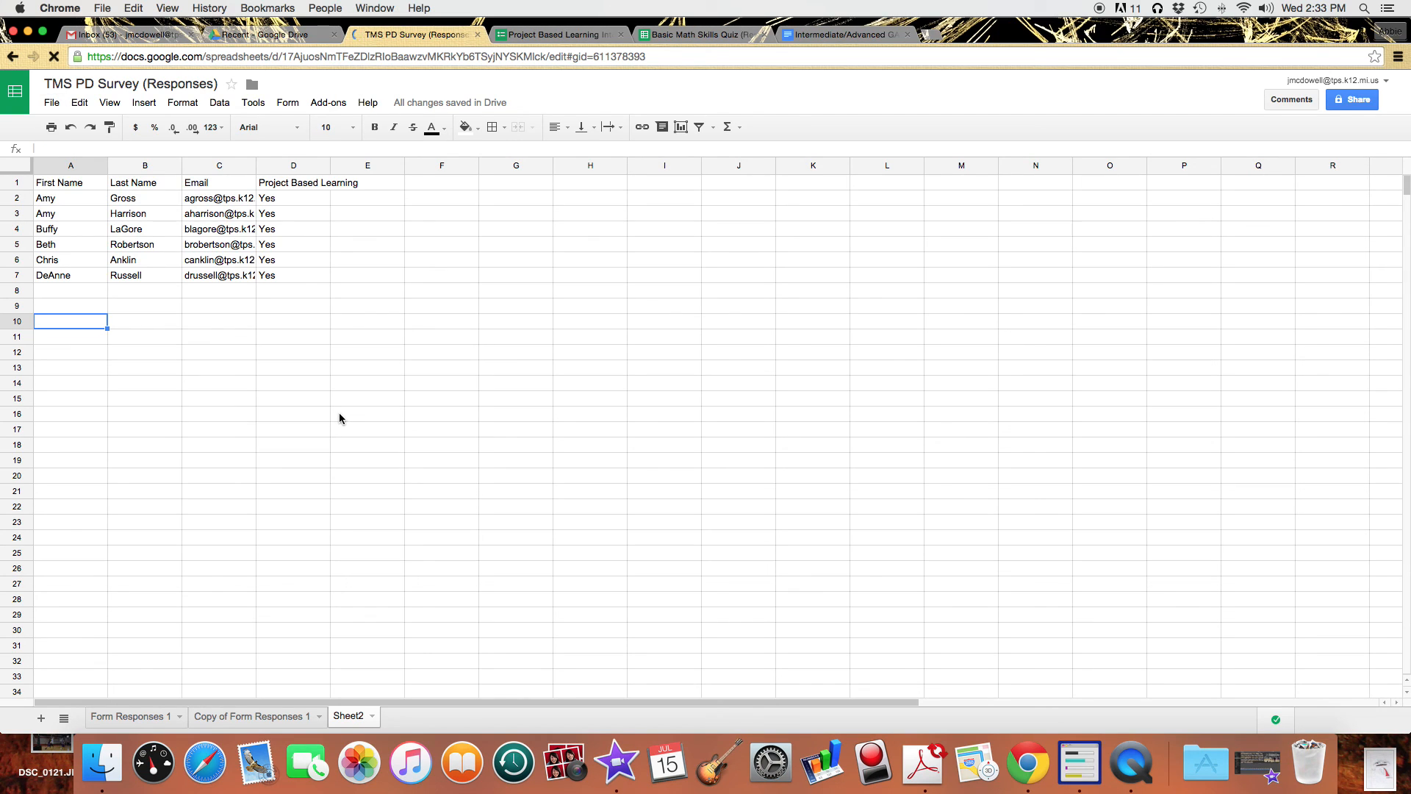